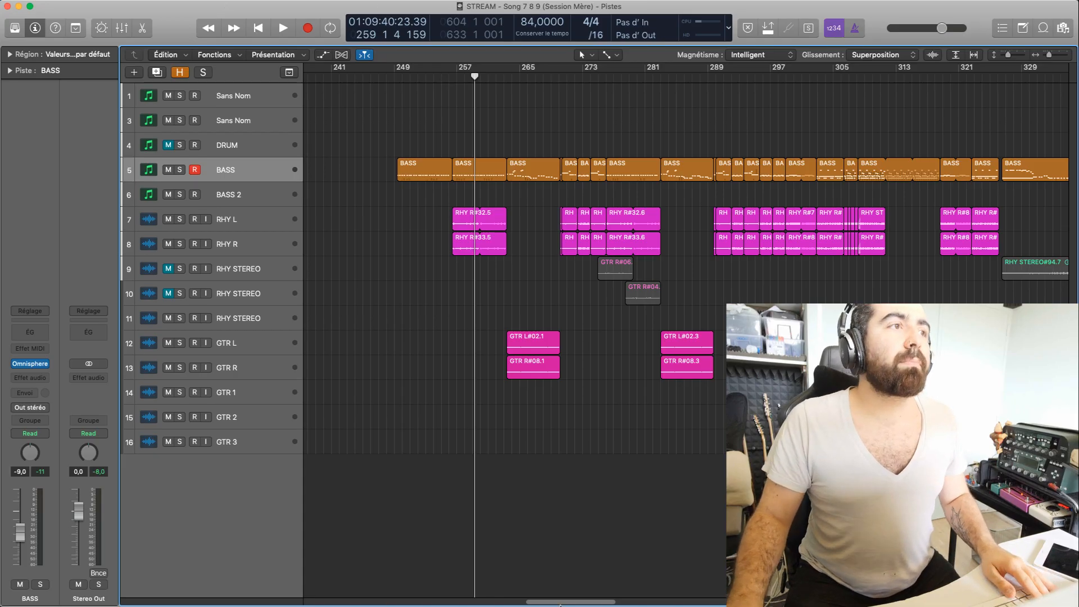
Play the arrangement from bar 259 to listen to the bass and guitar tracks together.
{"action": "mouse_move", "coordinate": [490, 604]}
{"action": "left_click", "coordinate": [206, 583]}
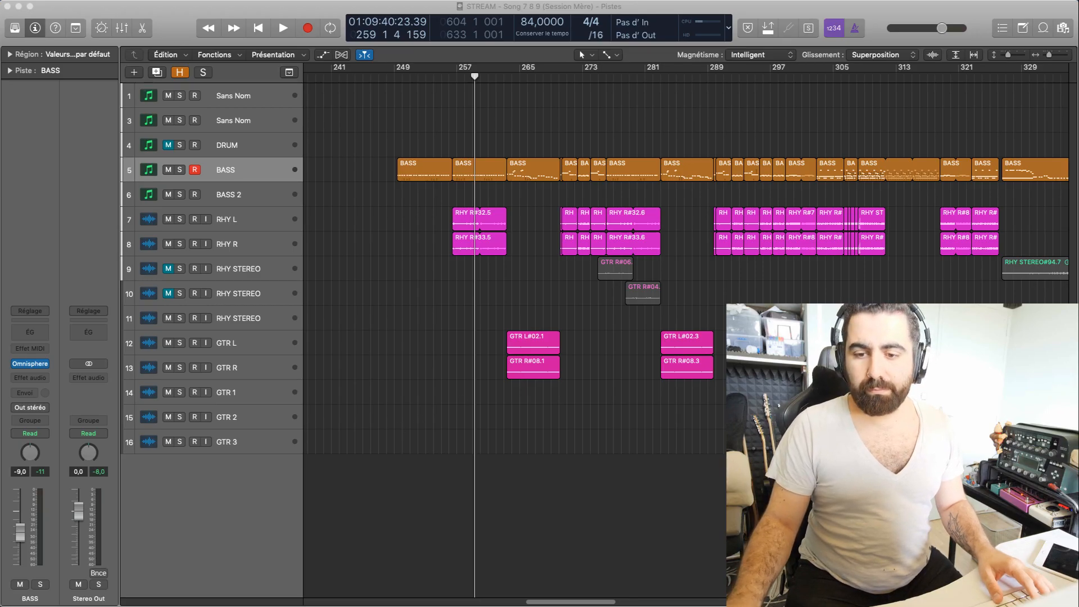
{"action": "mouse_move", "coordinate": [680, 603]}
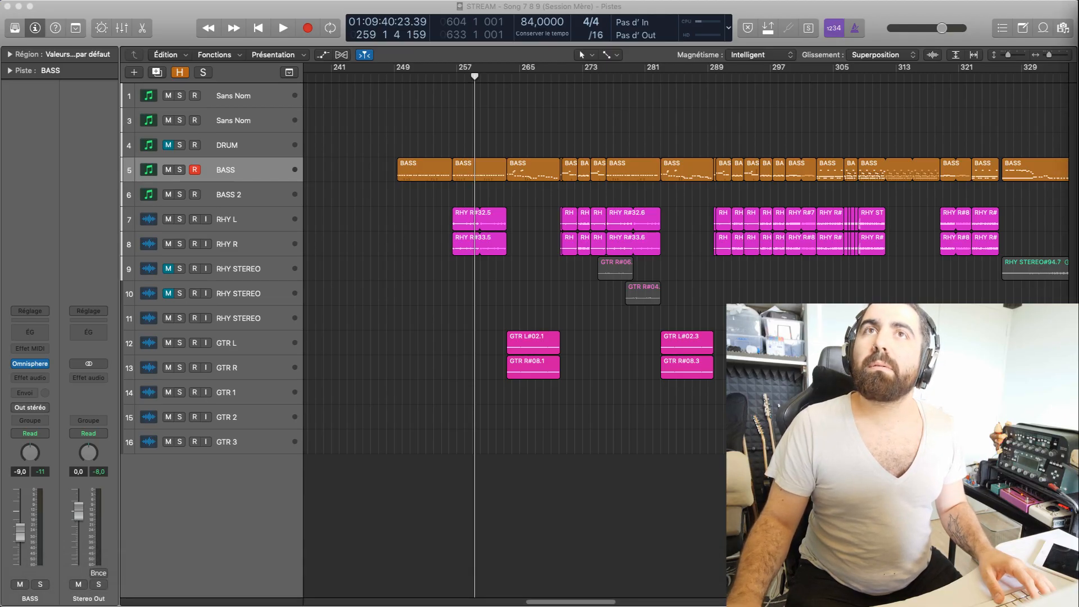
{"action": "left_click", "coordinate": [693, 503]}
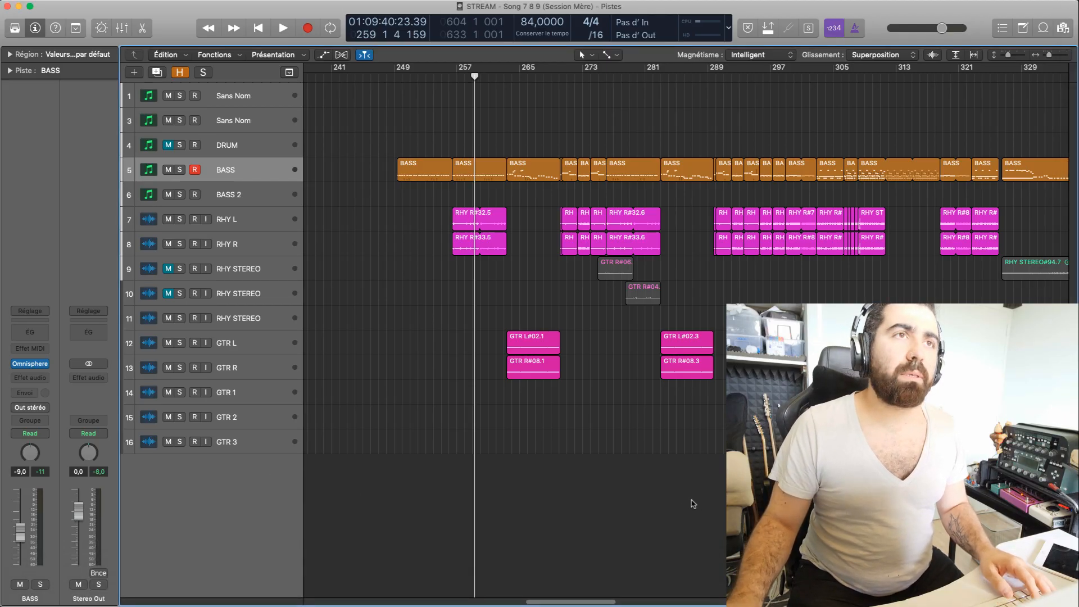
{"action": "key", "text": "space"}
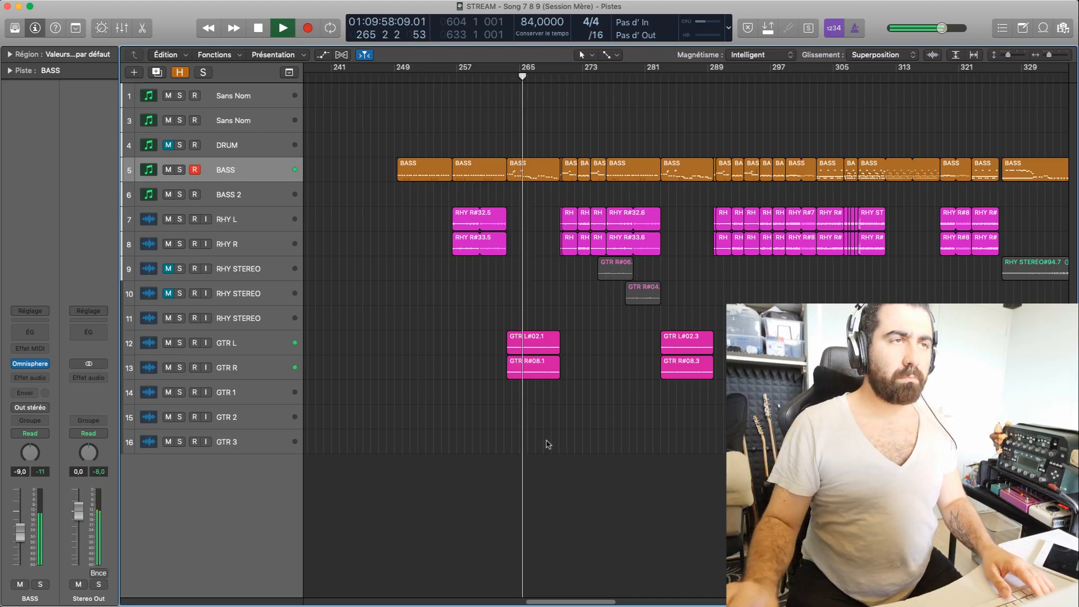
{"action": "key", "text": "x"}
{"action": "key", "text": "x"}
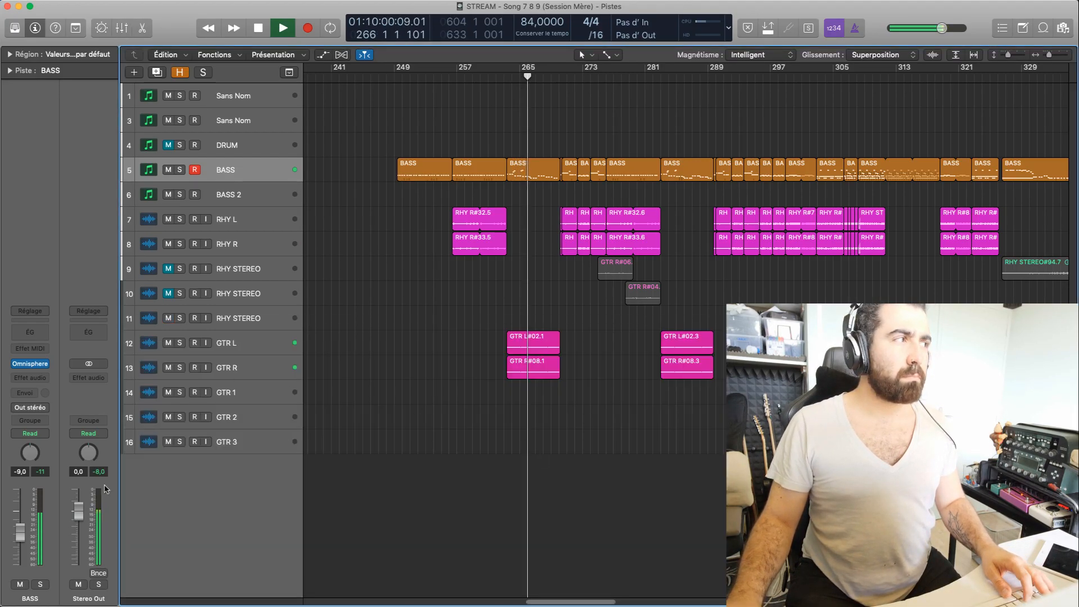
Quit the RME TotalMix FX application while the song keeps playing.
{"action": "mouse_move", "coordinate": [96, 604]}
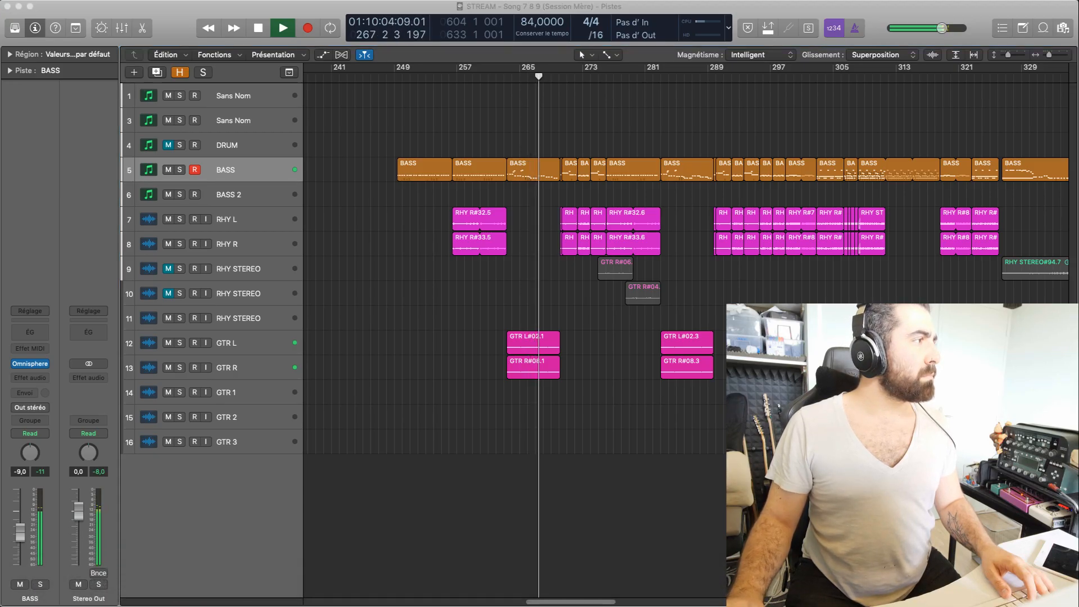
{"action": "right_click", "coordinate": [70, 584]}
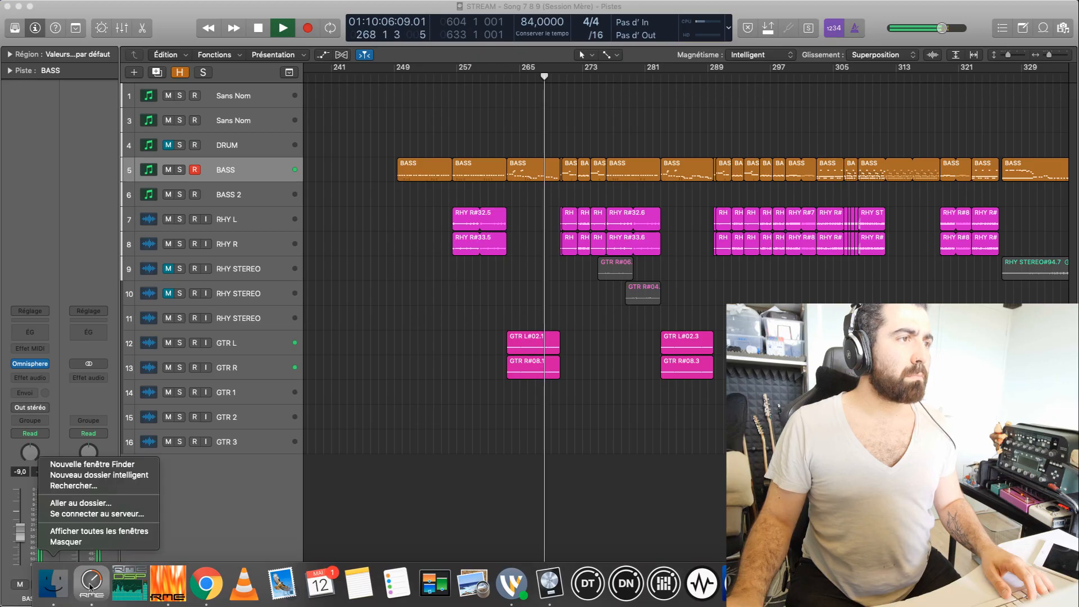
{"action": "left_click", "coordinate": [93, 589]}
{"action": "right_click", "coordinate": [101, 593]}
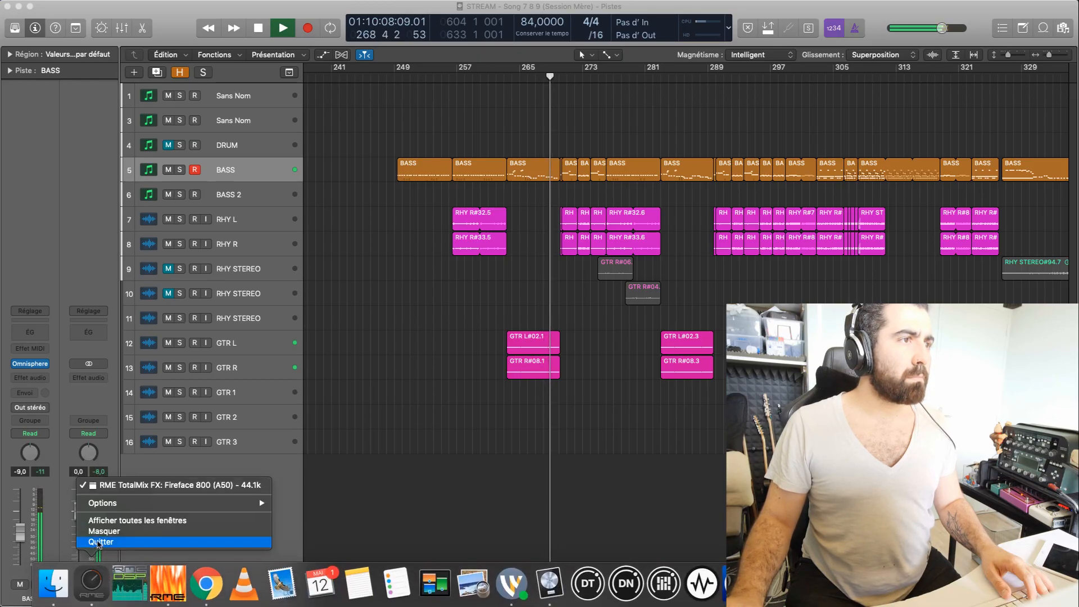
{"action": "left_click", "coordinate": [102, 542]}
Solo the BASS track during playback to hear it alone, and turn its solo off again.
{"action": "key", "text": "s"}
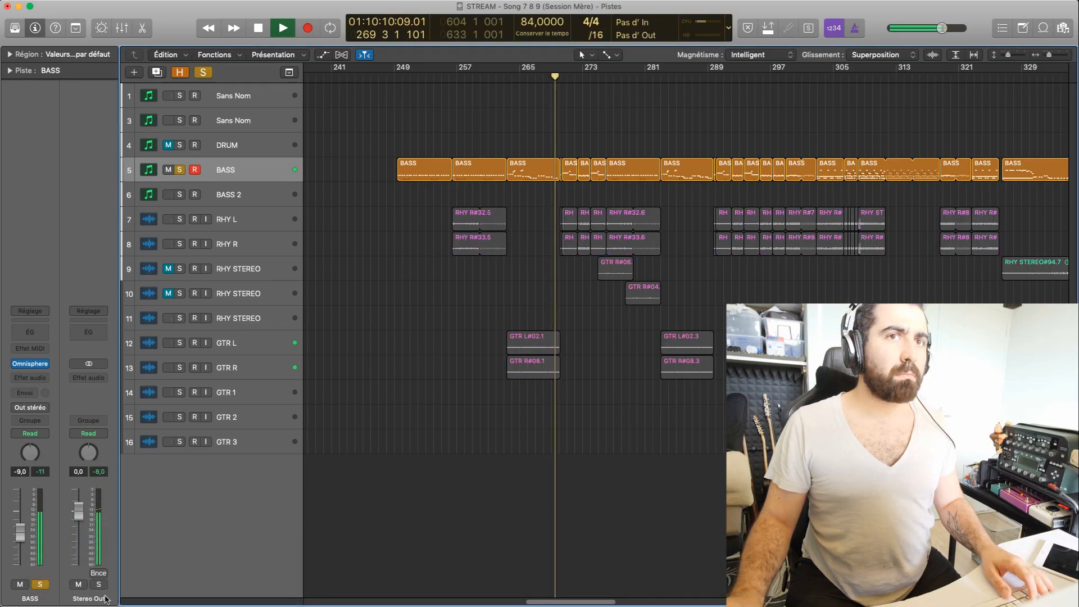
{"action": "key", "text": "x"}
{"action": "key", "text": "x"}
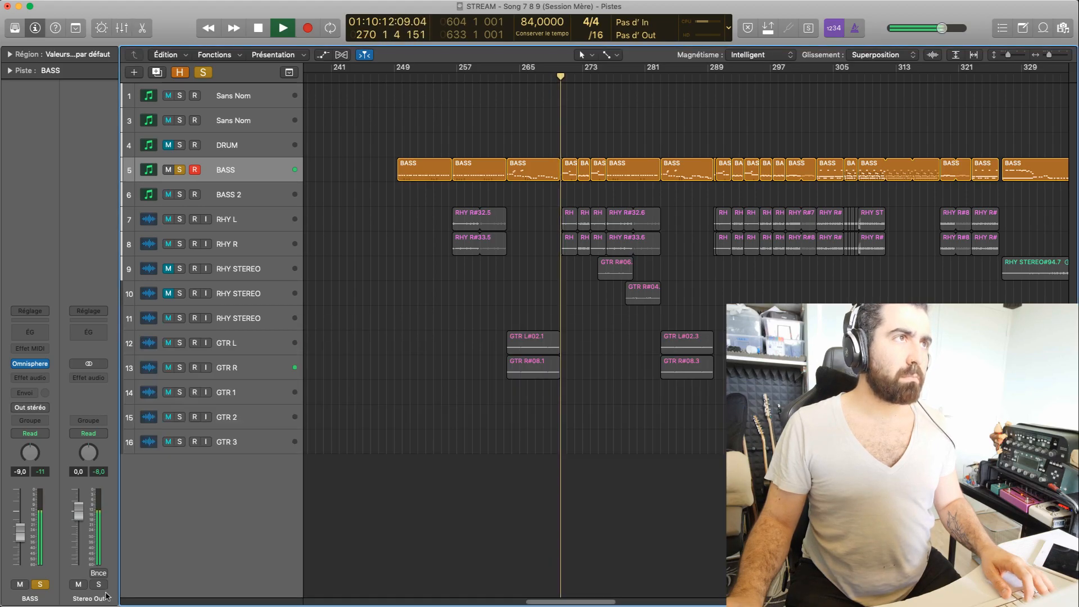
{"action": "key", "text": "s"}
{"action": "key", "text": "s"}
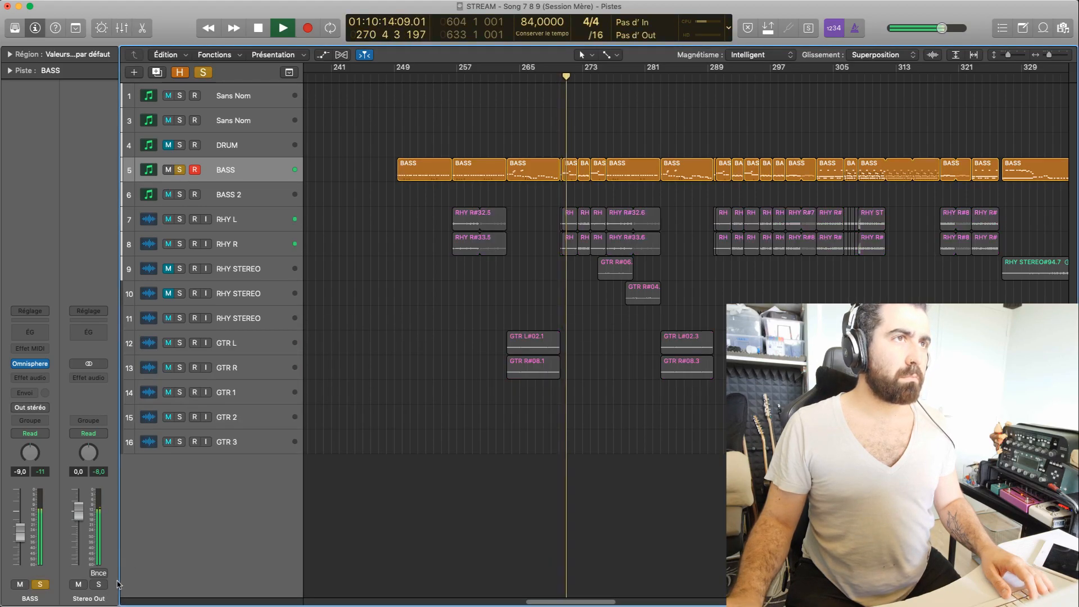
{"action": "key", "text": "s"}
{"action": "mouse_move", "coordinate": [116, 587]}
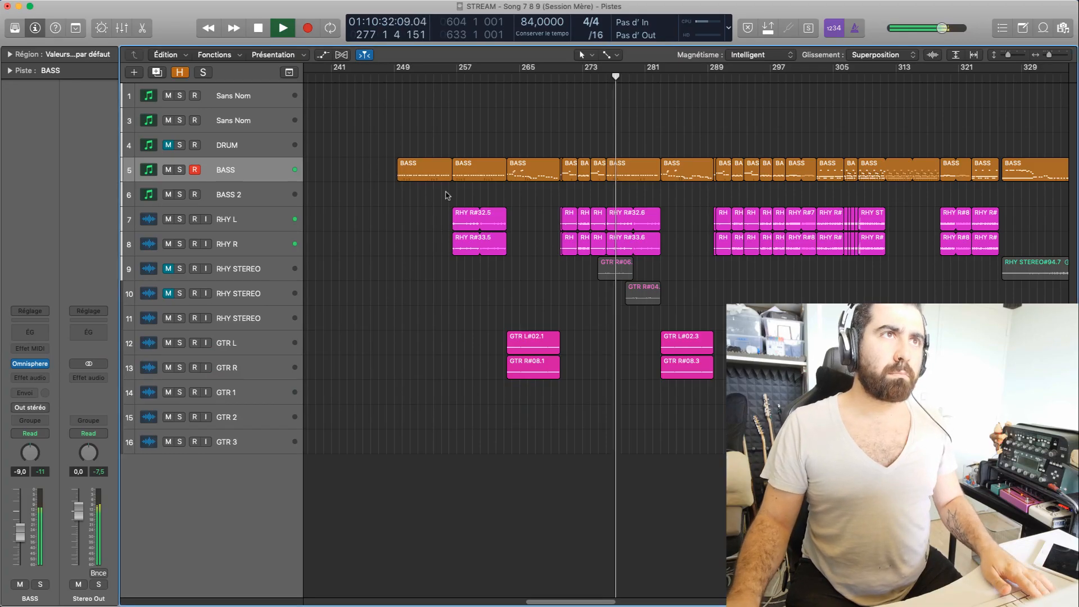
Place the playhead at bar 257 and set a cycle range over the first RHY L and RHY R regions, from 256 2 3 to 263 2 3.
{"action": "left_click", "coordinate": [456, 71]}
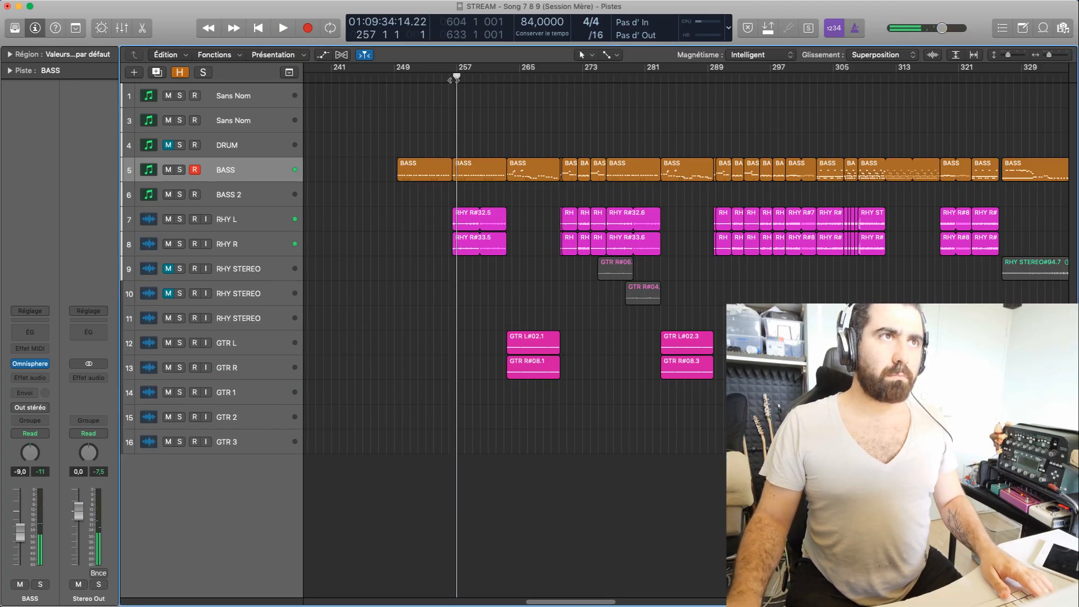
{"action": "left_click_drag", "start_coordinate": [458, 70], "coordinate": [497, 81]}
{"action": "key", "text": "z"}
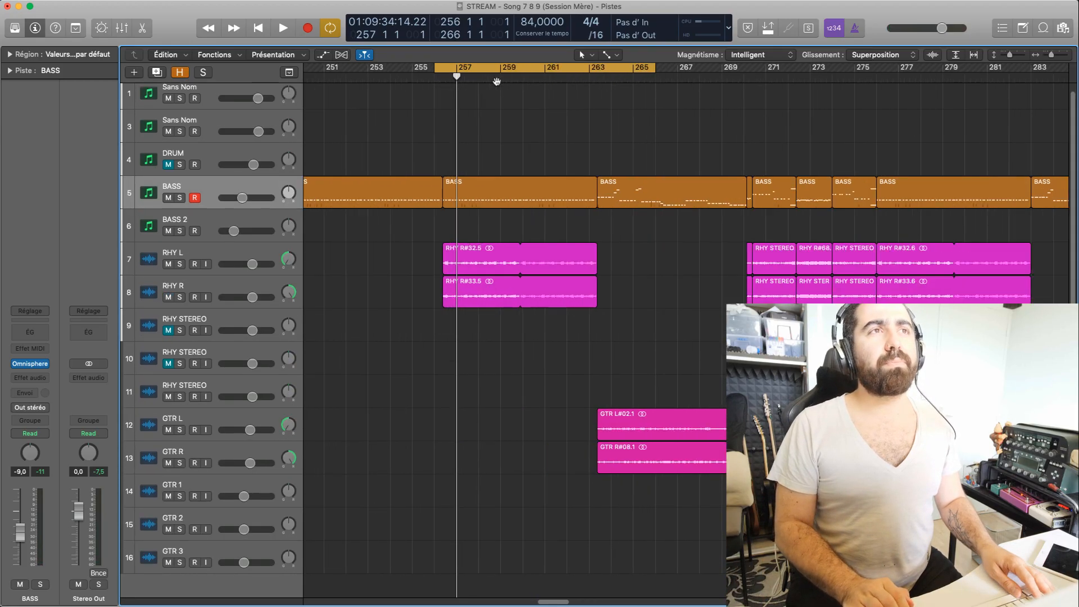
{"action": "left_click_drag", "start_coordinate": [497, 81], "coordinate": [510, 86]}
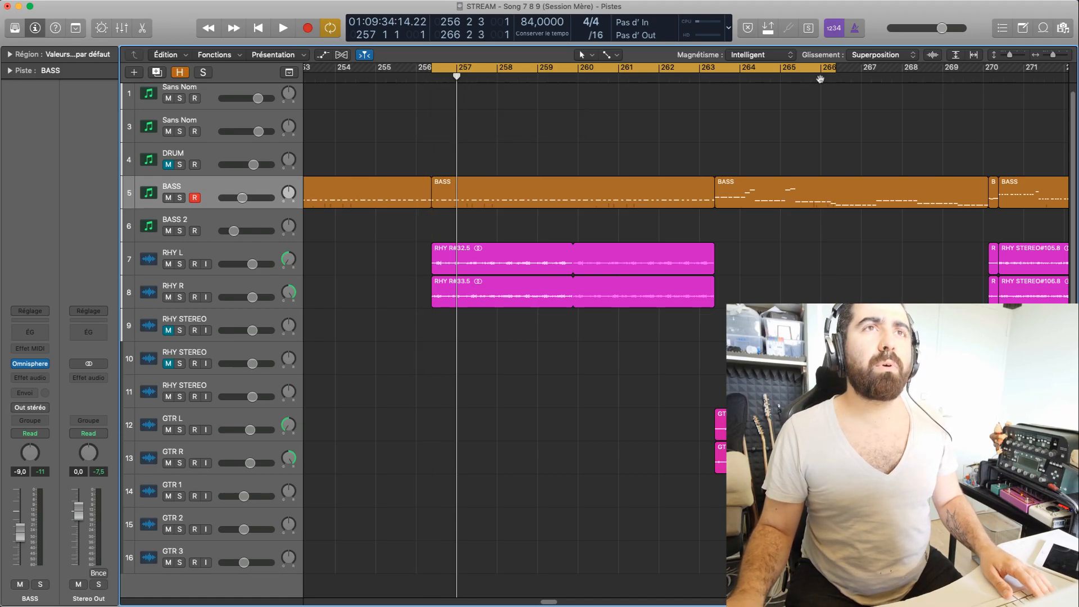
{"action": "left_click_drag", "start_coordinate": [832, 80], "coordinate": [714, 108]}
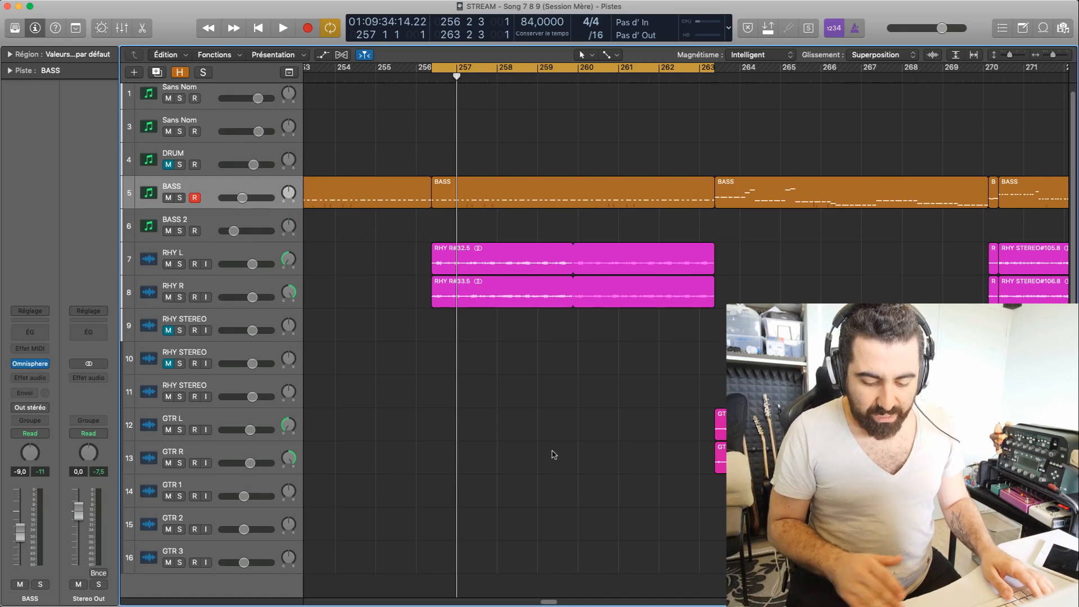
Play the cycled passage to listen to the first RHY L and RHY R regions with the bass.
{"action": "key", "text": "space"}
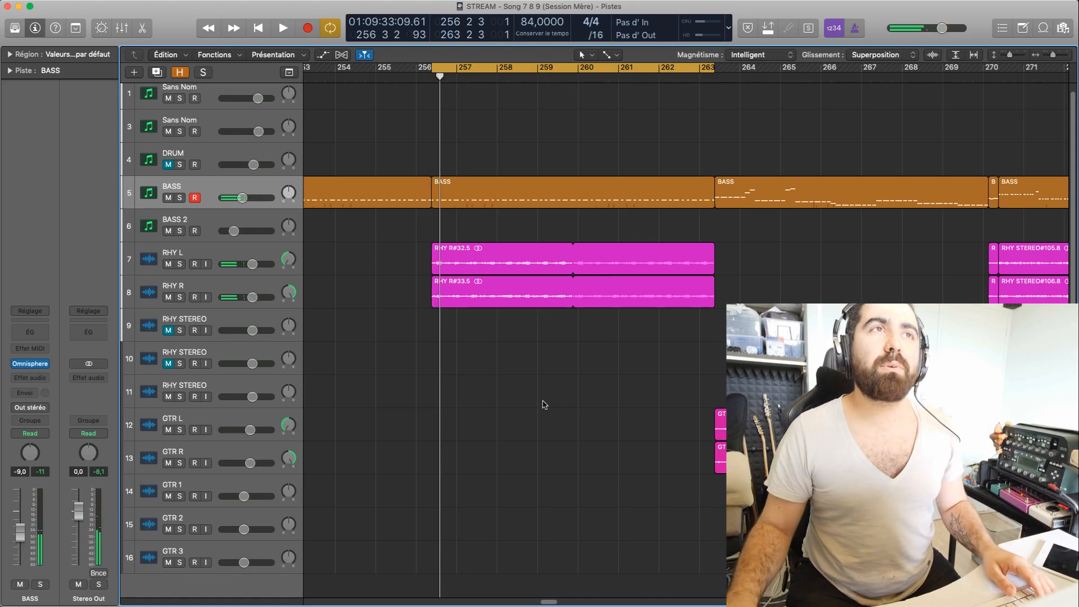
{"action": "key", "text": "super+Right"}
{"action": "key", "text": "super+Down"}
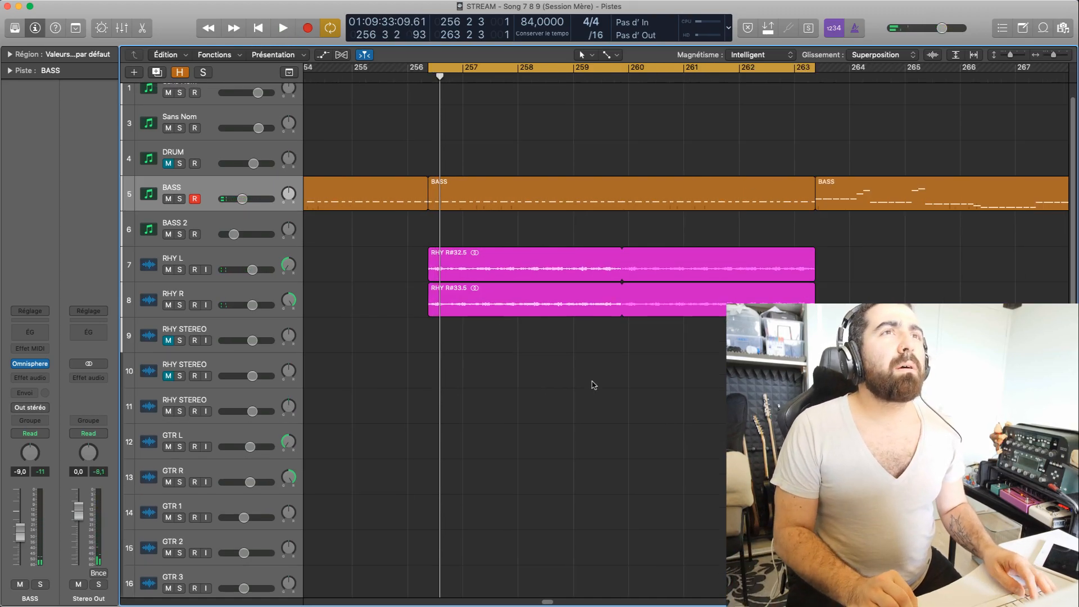
{"action": "key", "text": "super+Right"}
{"action": "key", "text": "super+Down"}
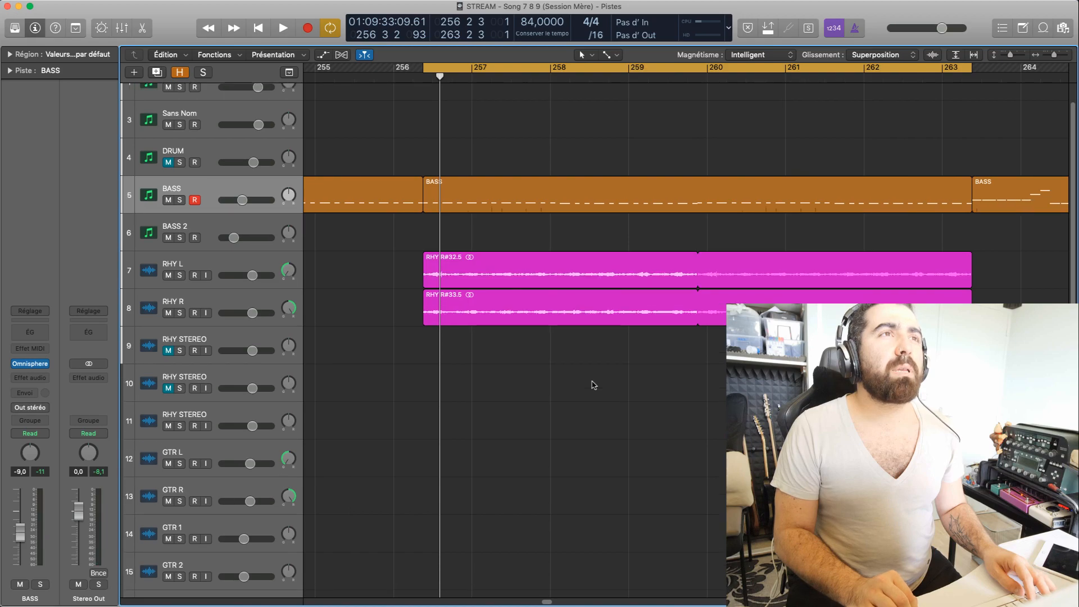
{"action": "key", "text": "space"}
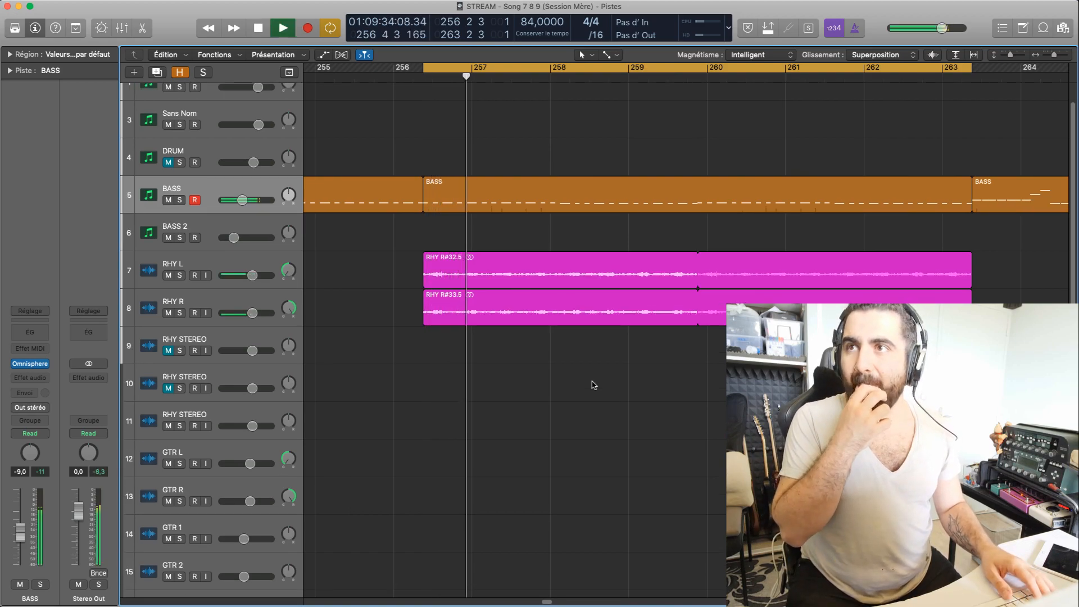
{"action": "scroll", "coordinate": [680, 508], "scroll_direction": "up", "scroll_amount": 2}
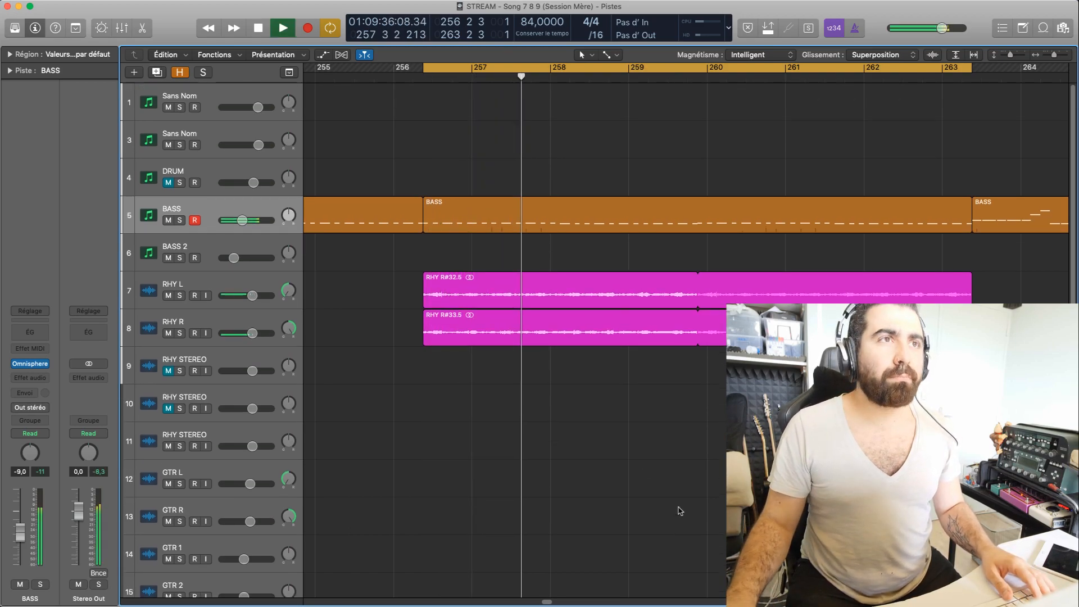
Stop playback and shorten the cycle range so it ends at 259 4 3, halfway through the rhythm guitar regions.
{"action": "left_click_drag", "start_coordinate": [551, 602], "coordinate": [555, 602]}
{"action": "key", "text": "space"}
{"action": "left_click_drag", "start_coordinate": [852, 72], "coordinate": [580, 395]}
{"action": "left_click_drag", "start_coordinate": [553, 603], "coordinate": [550, 603]}
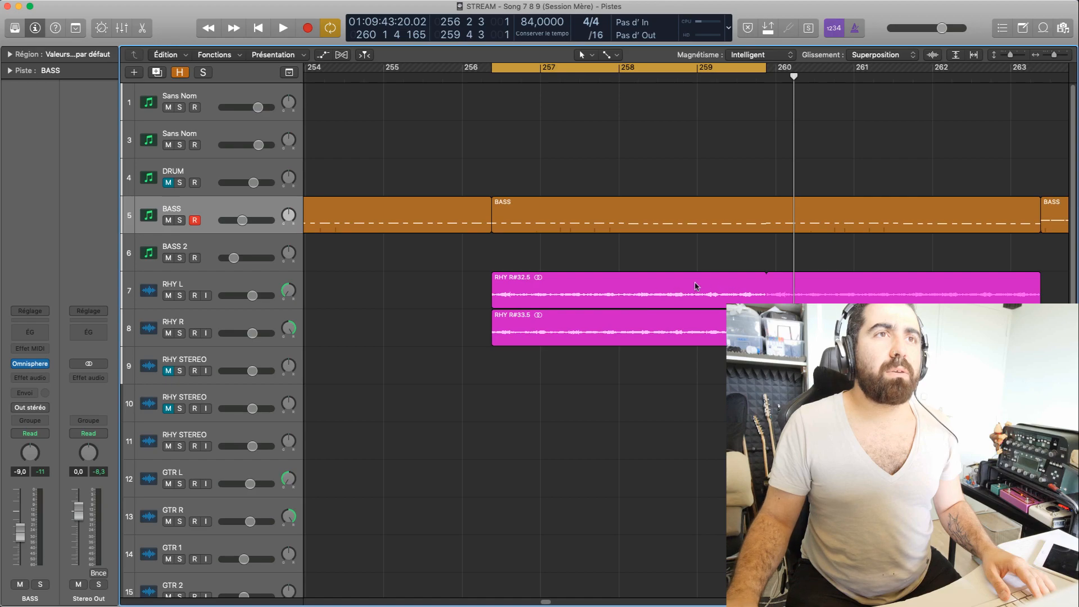
Restart the shortened cycle several times to hear its opening against the metronome, and check the metronome options.
{"action": "key", "text": "space"}
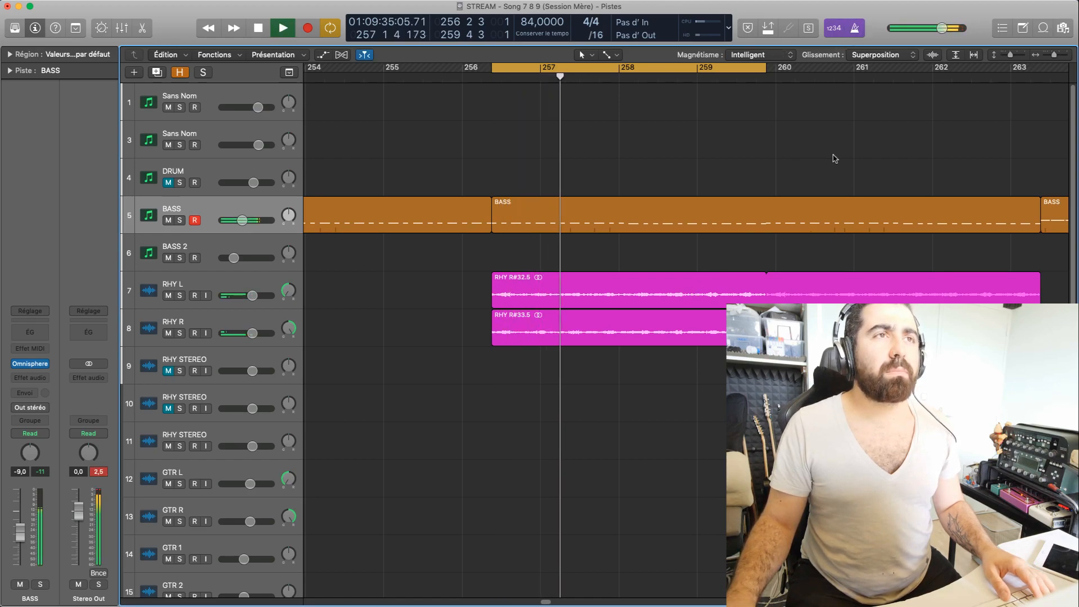
{"action": "key", "text": "space"}
{"action": "key", "text": "space"}
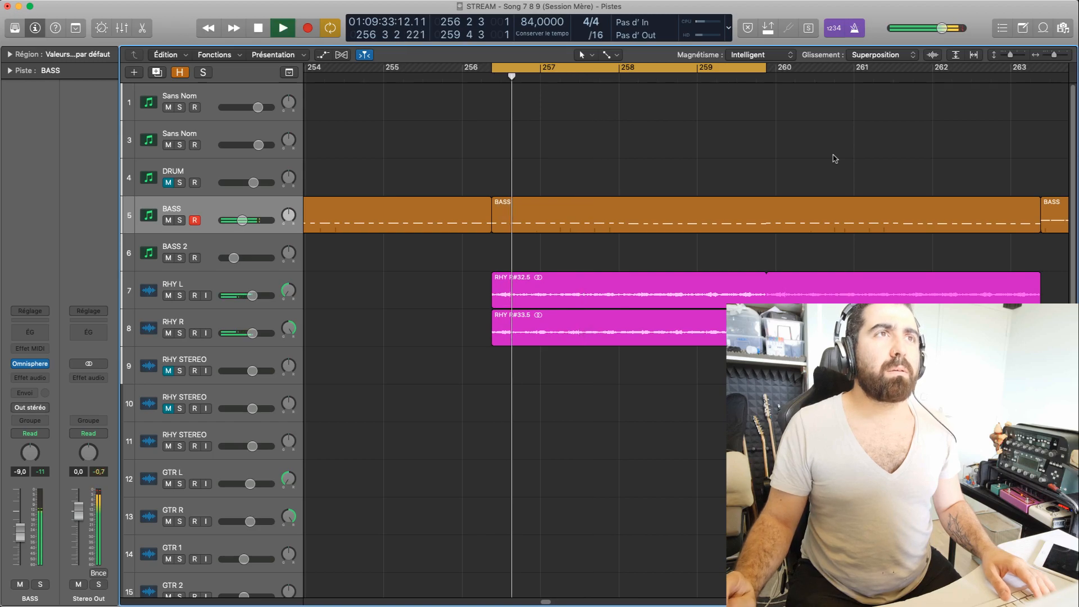
{"action": "key", "text": "space"}
{"action": "key", "text": "space"}
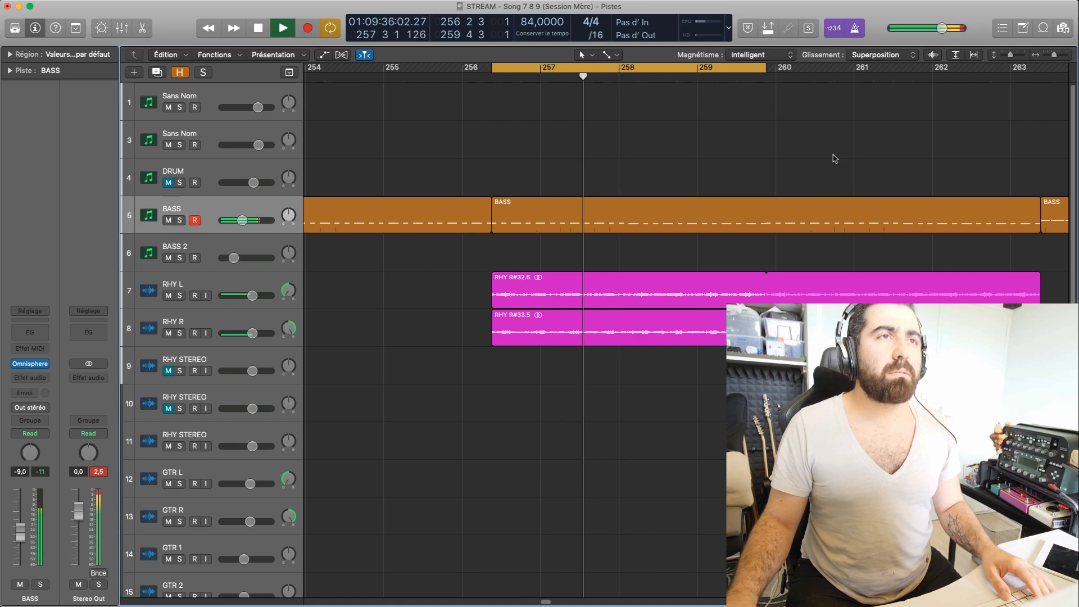
{"action": "key", "text": "space"}
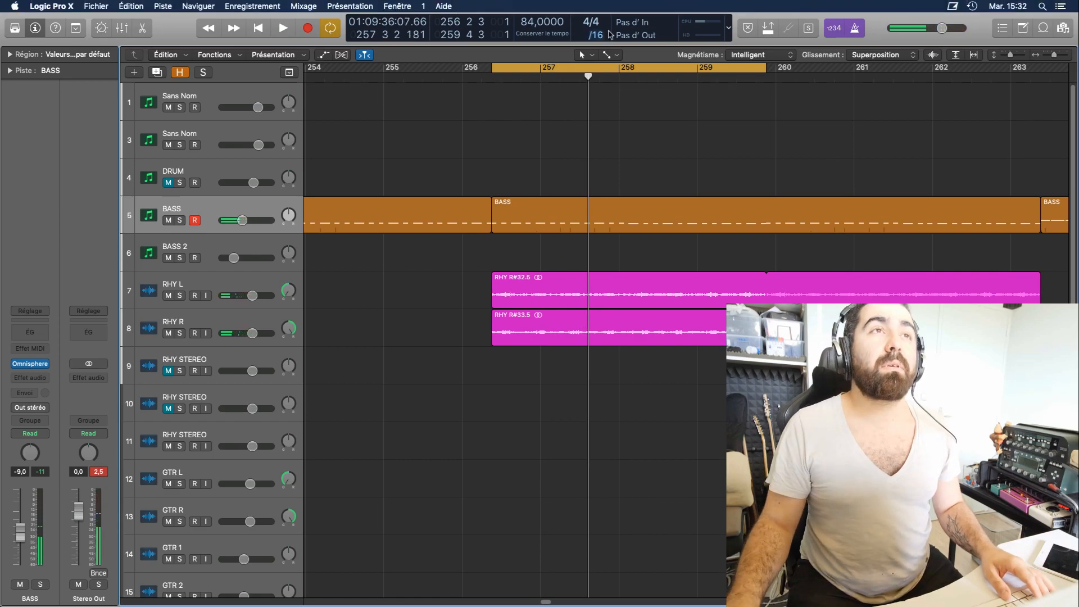
{"action": "right_click", "coordinate": [855, 28]}
{"action": "left_click", "coordinate": [714, 153]}
{"action": "key", "text": "space"}
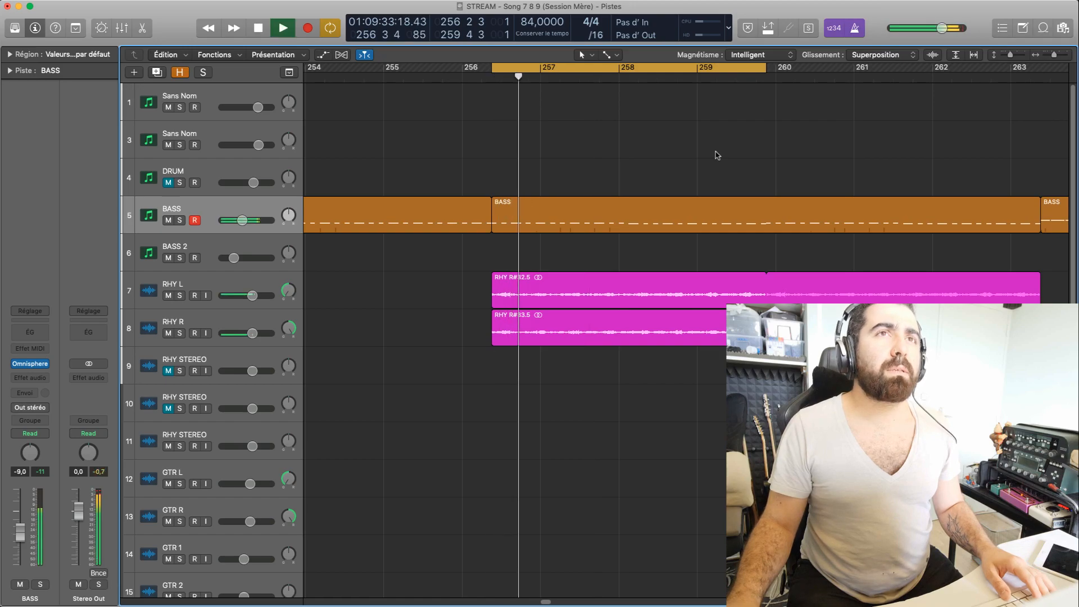
Solo the RHY L track and listen to it alone in the cycled passage.
{"action": "left_click", "coordinate": [179, 296]}
{"action": "key", "text": "space"}
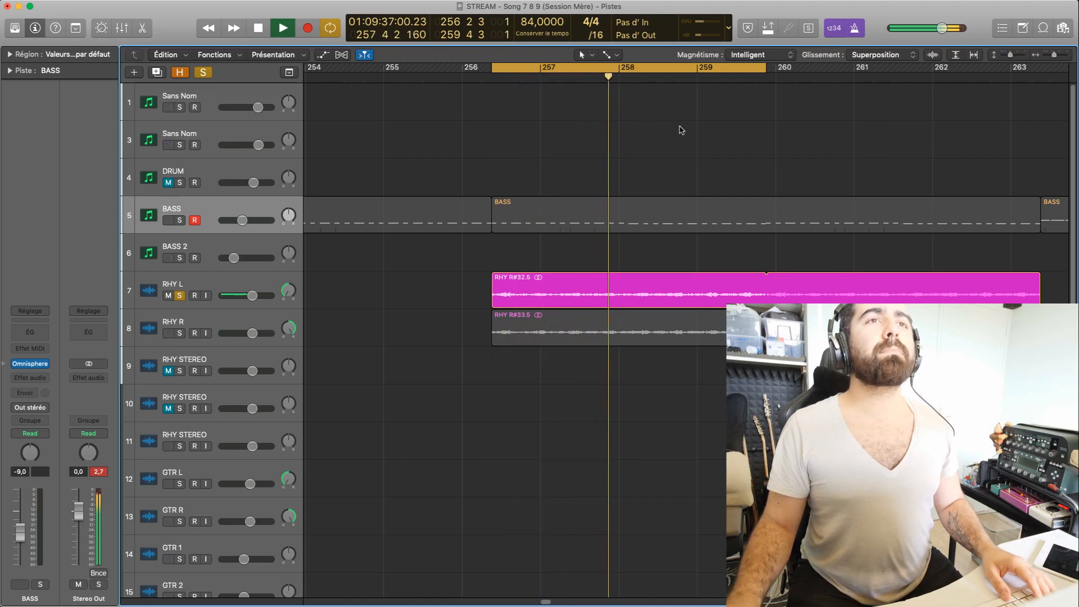
{"action": "key", "text": "space"}
Try playing with the cycle range shifted to 256 1 1–259 3 1, and restore the range to 256 2 3–259 4 3.
{"action": "left_click_drag", "start_coordinate": [646, 81], "coordinate": [615, 99]}
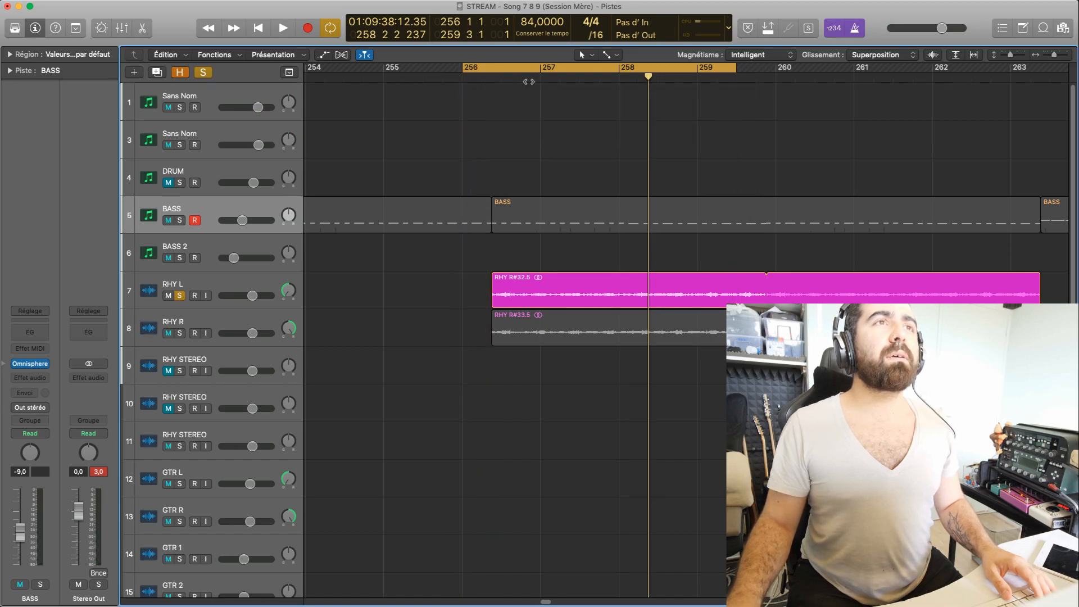
{"action": "key", "text": "space"}
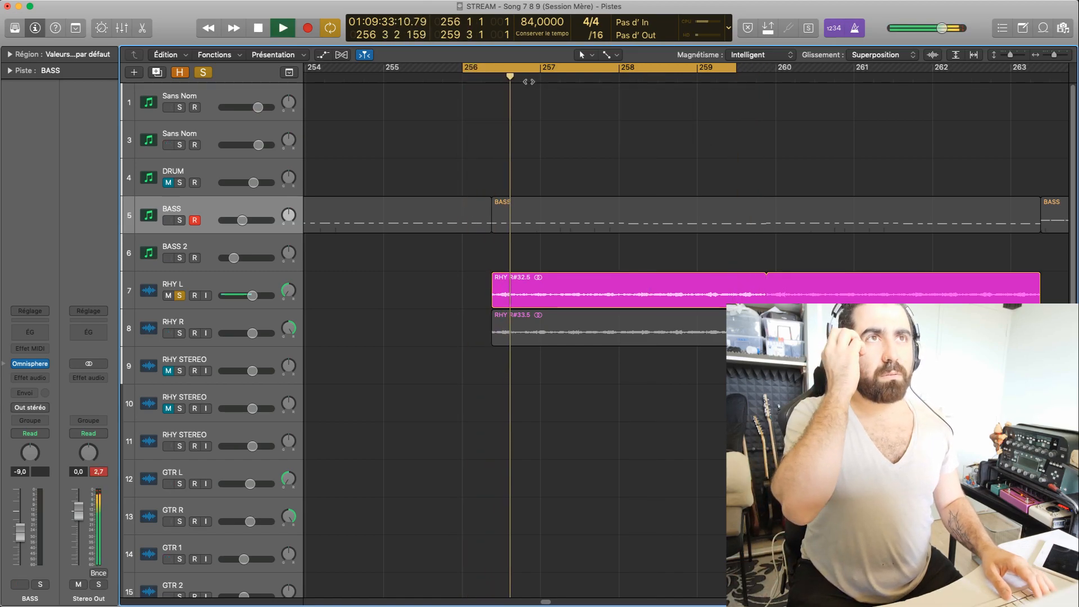
{"action": "key", "text": "space"}
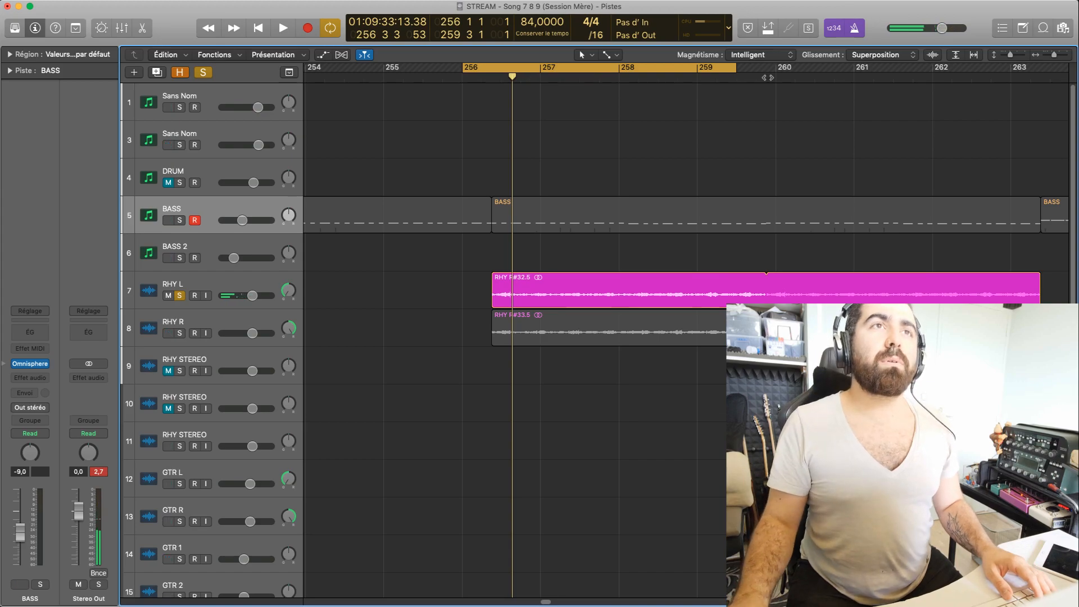
{"action": "left_click", "coordinate": [716, 79]}
{"action": "left_click_drag", "start_coordinate": [734, 113], "coordinate": [423, 112]}
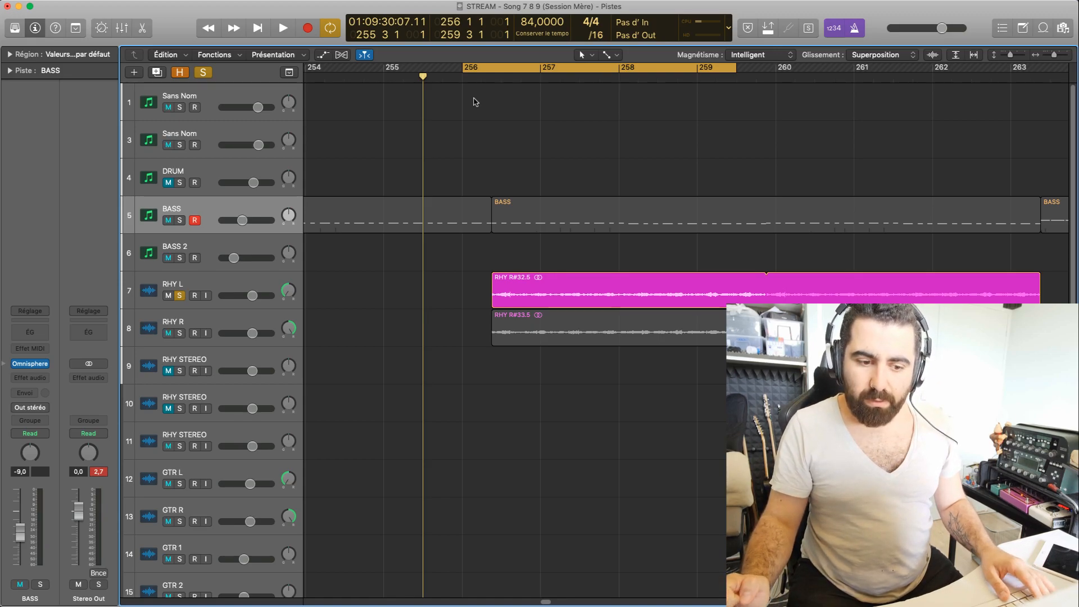
{"action": "left_click_drag", "start_coordinate": [486, 76], "coordinate": [516, 87]}
Play the soloed RHY L track in the cycle and examine its waveform up close around bar 258.
{"action": "key", "text": "space"}
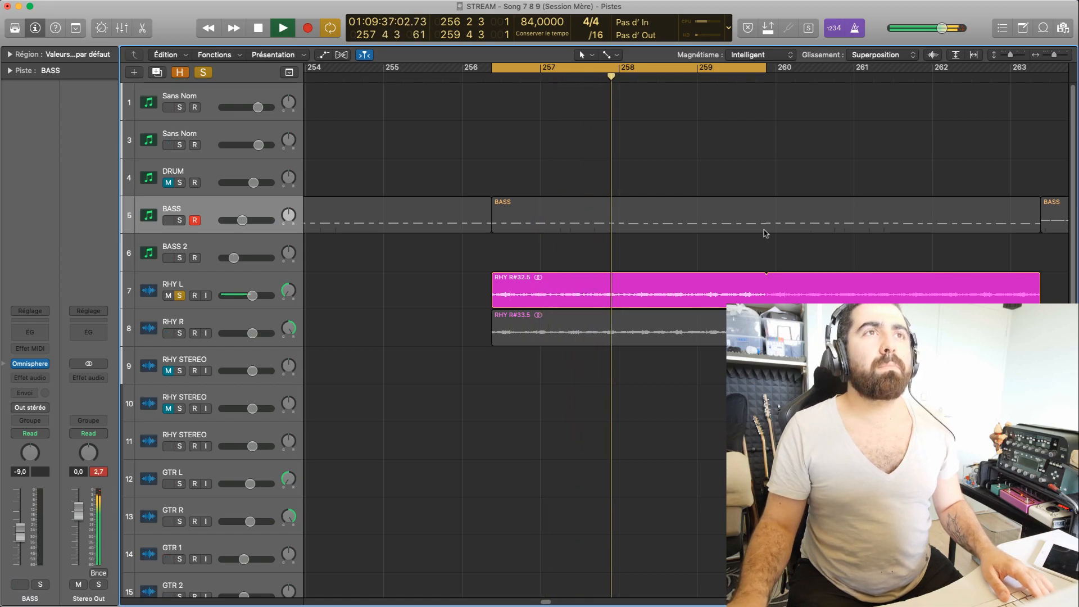
{"action": "key", "text": "space"}
{"action": "key", "text": "super+Down"}
{"action": "key", "text": "super+Down"}
{"action": "key", "text": "super+Down"}
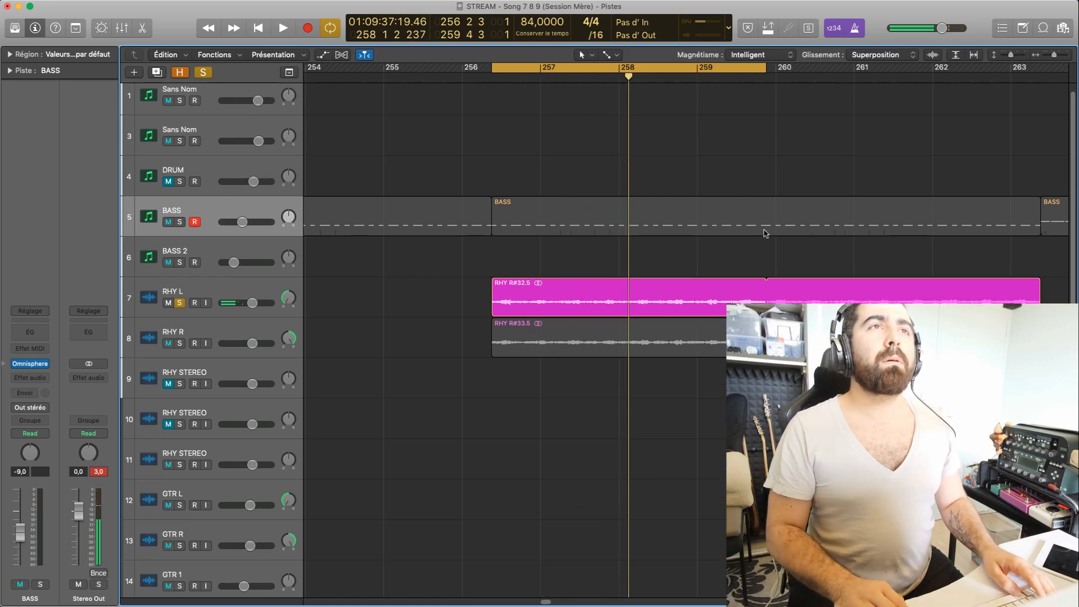
{"action": "key", "text": "super+Right"}
{"action": "key", "text": "super+Right"}
{"action": "key", "text": "super+Right"}
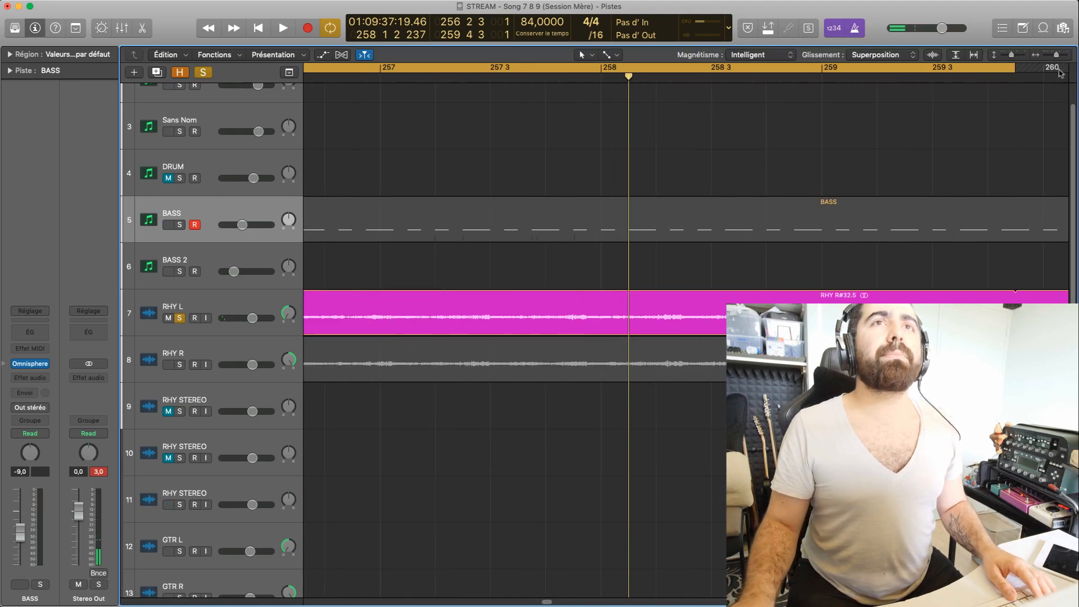
Shorten the cycle range so it runs from 256 2 3 1 to 258 1 3 1.
{"action": "left_click_drag", "start_coordinate": [1009, 82], "coordinate": [625, 302]}
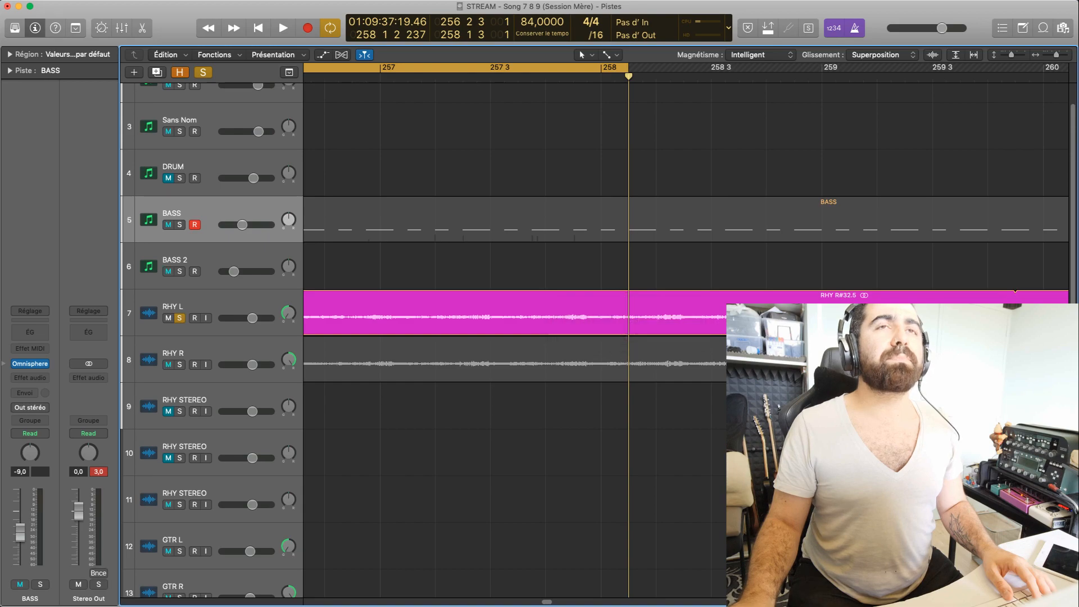
{"action": "left_click_drag", "start_coordinate": [1057, 55], "coordinate": [1048, 70]}
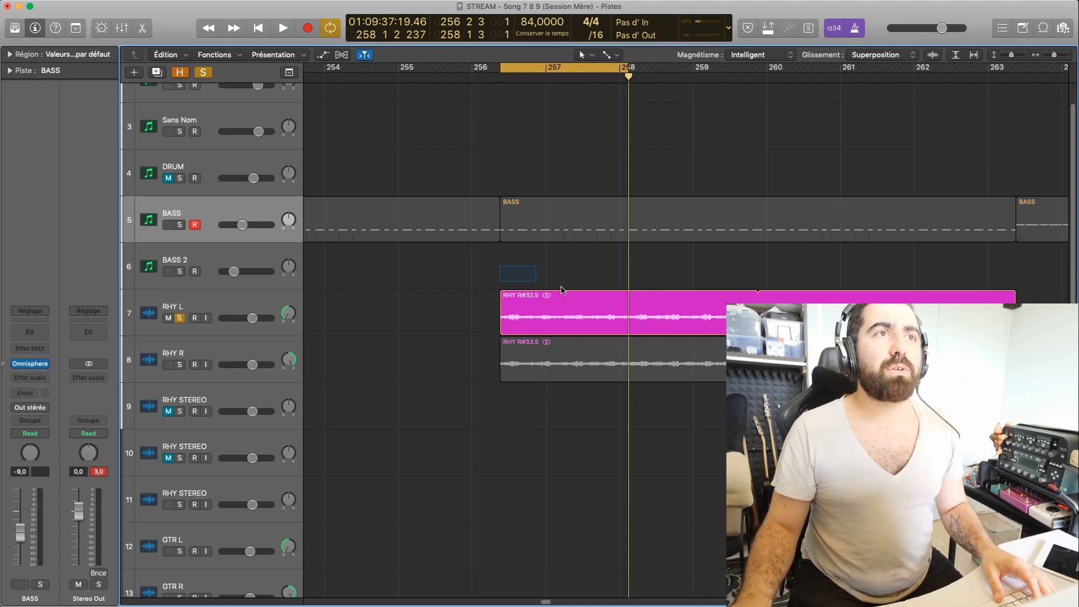
{"action": "left_click_drag", "start_coordinate": [561, 290], "coordinate": [775, 299]}
{"action": "left_click", "coordinate": [669, 268]}
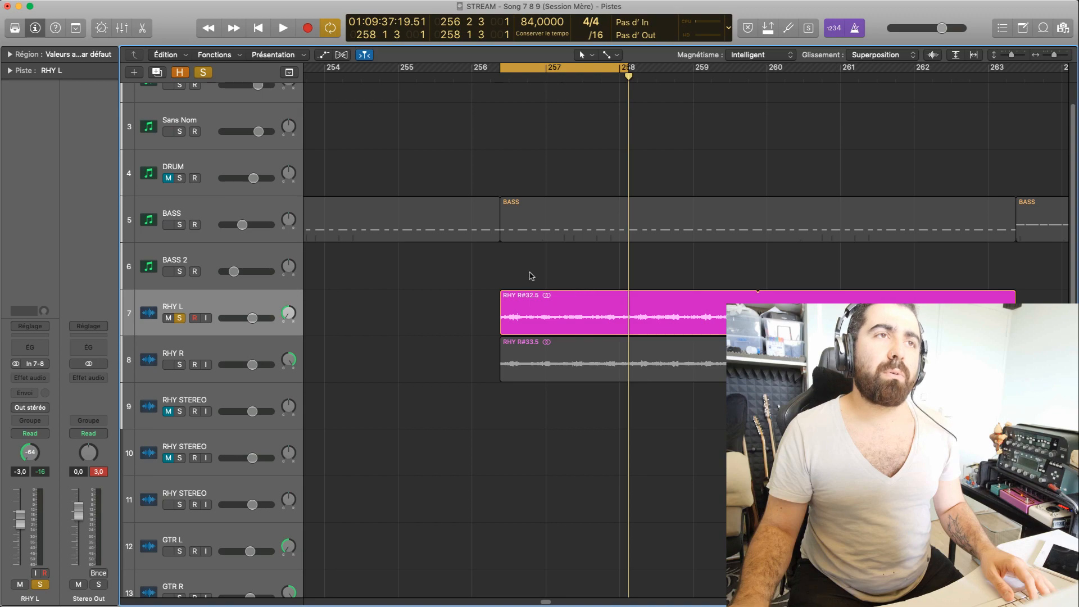
Try splitting the RHY L region at 258 1 3 1 and view its first part in the audio editor.
{"action": "left_click_drag", "start_coordinate": [529, 273], "coordinate": [561, 307]}
{"action": "key", "text": "super+t"}
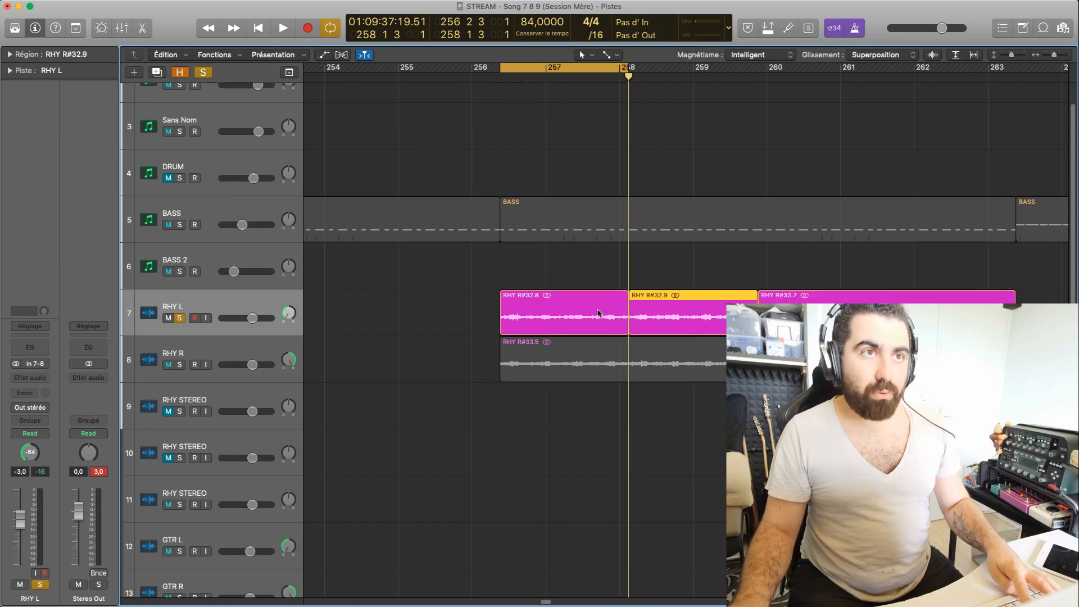
{"action": "left_click", "coordinate": [602, 313]}
{"action": "key", "text": "e"}
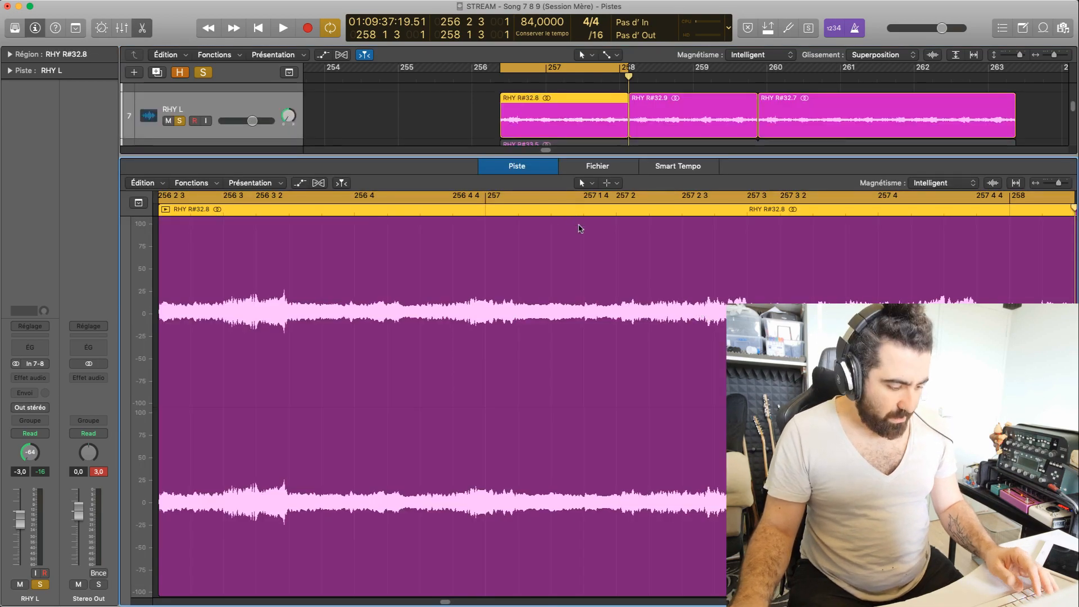
{"action": "key", "text": "super+shift+z"}
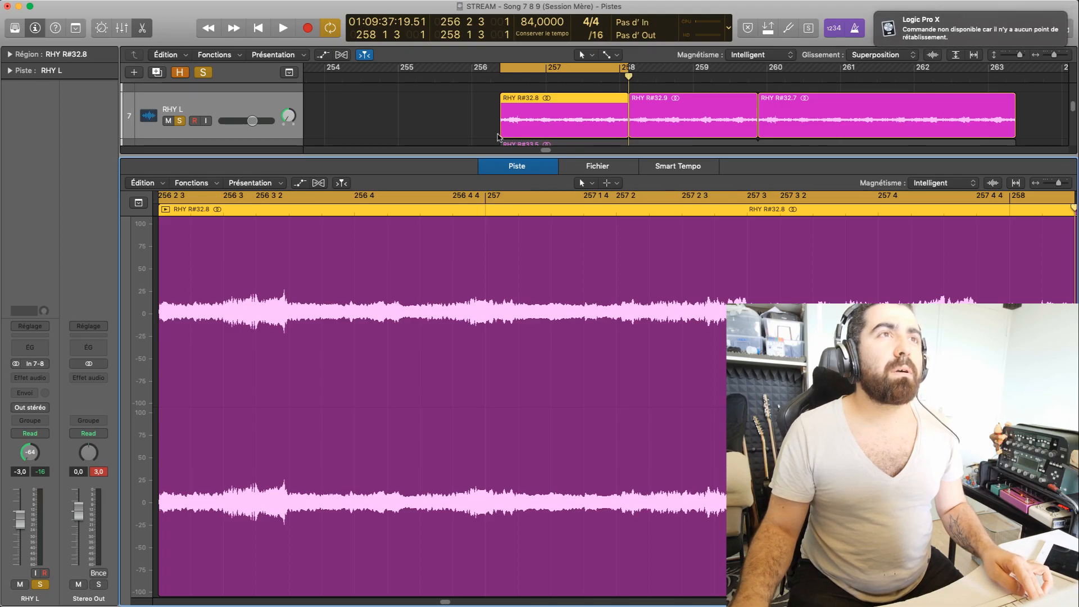
{"action": "key", "text": "super+z"}
{"action": "key", "text": "e"}
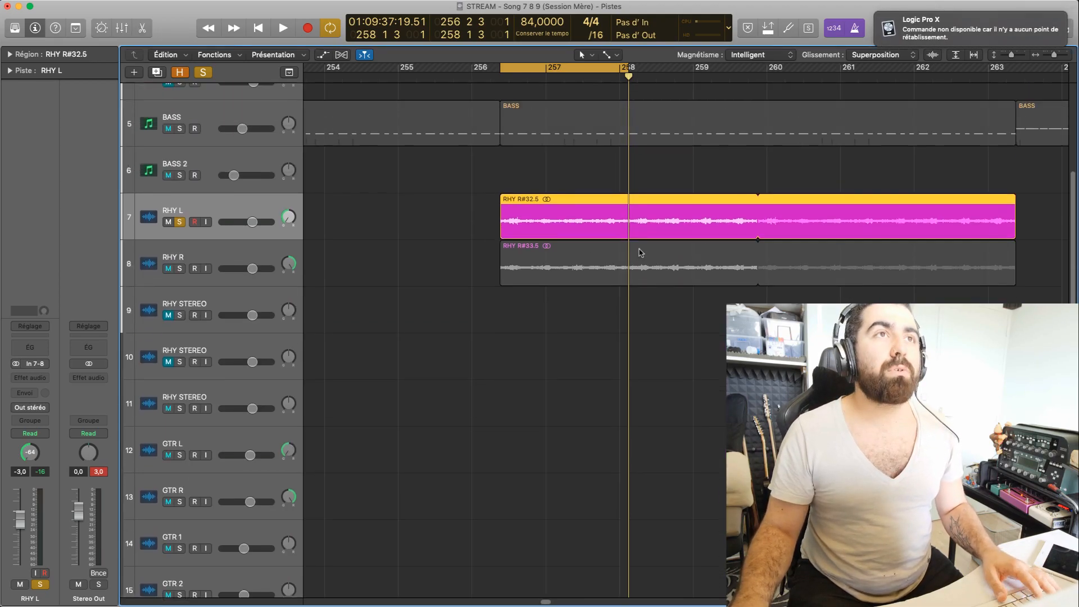
Shift the cycle range to 256 1 1 1–257 4 1 1.
{"action": "scroll", "coordinate": [529, 95], "scroll_direction": "up", "scroll_amount": 5}
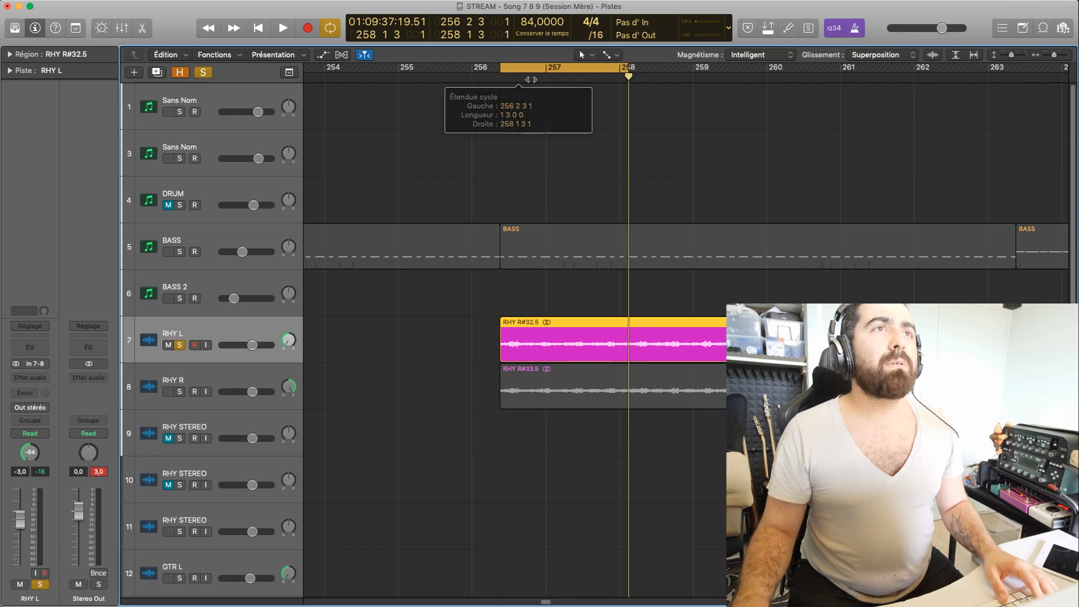
{"action": "mouse_move", "coordinate": [499, 79]}
{"action": "left_mouse_down"}
{"action": "mouse_move", "coordinate": [517, 101]}
{"action": "mouse_move", "coordinate": [499, 98]}
{"action": "mouse_move", "coordinate": [493, 77]}
{"action": "left_mouse_up"}
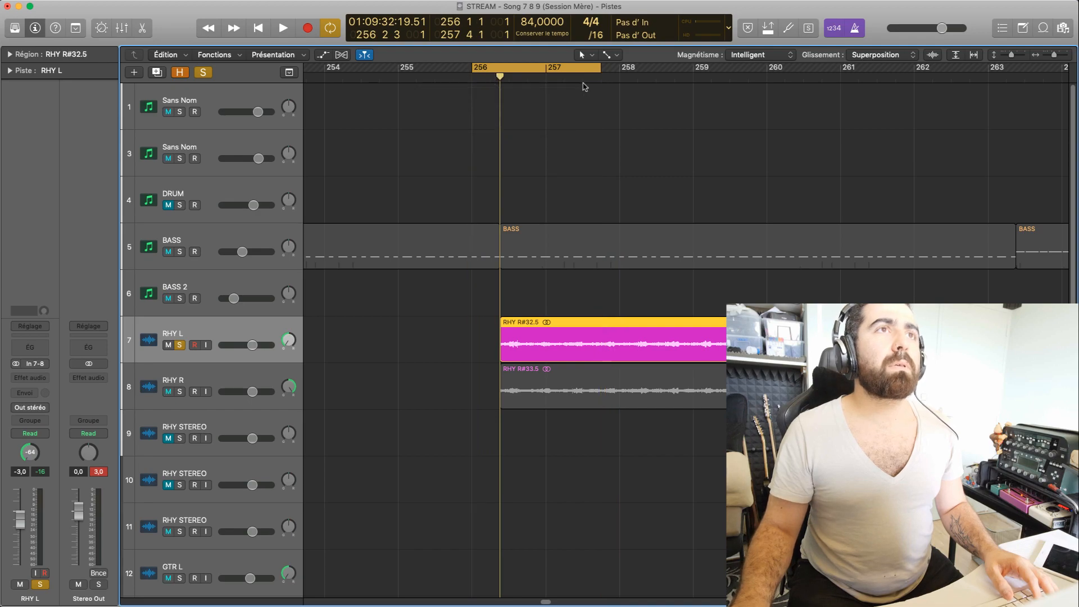
{"action": "key", "text": "super+Down"}
{"action": "key", "text": "super+Right"}
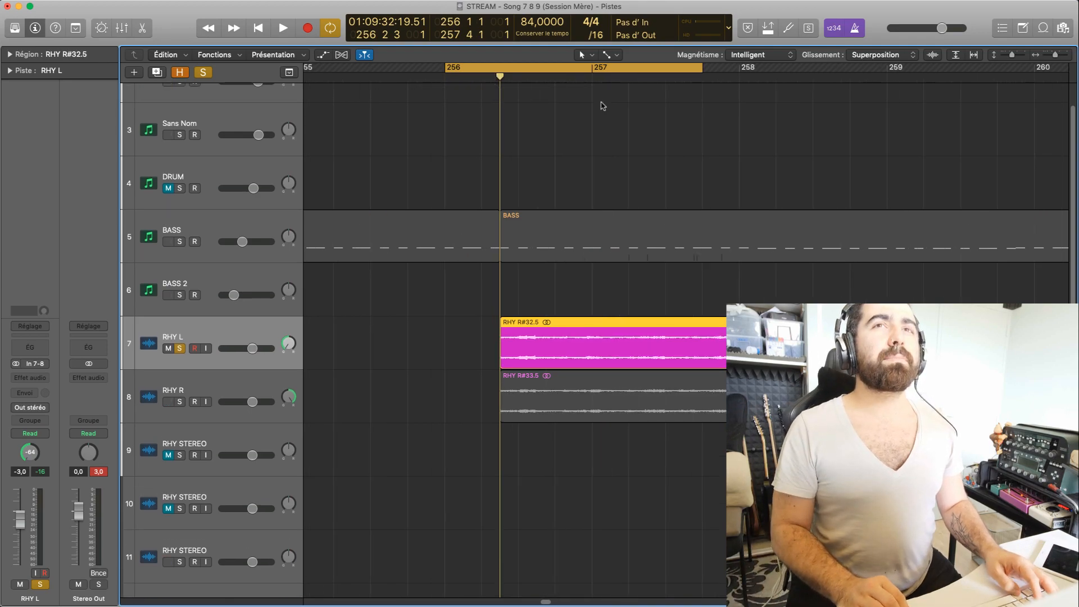
{"action": "scroll", "coordinate": [664, 152], "scroll_direction": "up", "scroll_amount": 2}
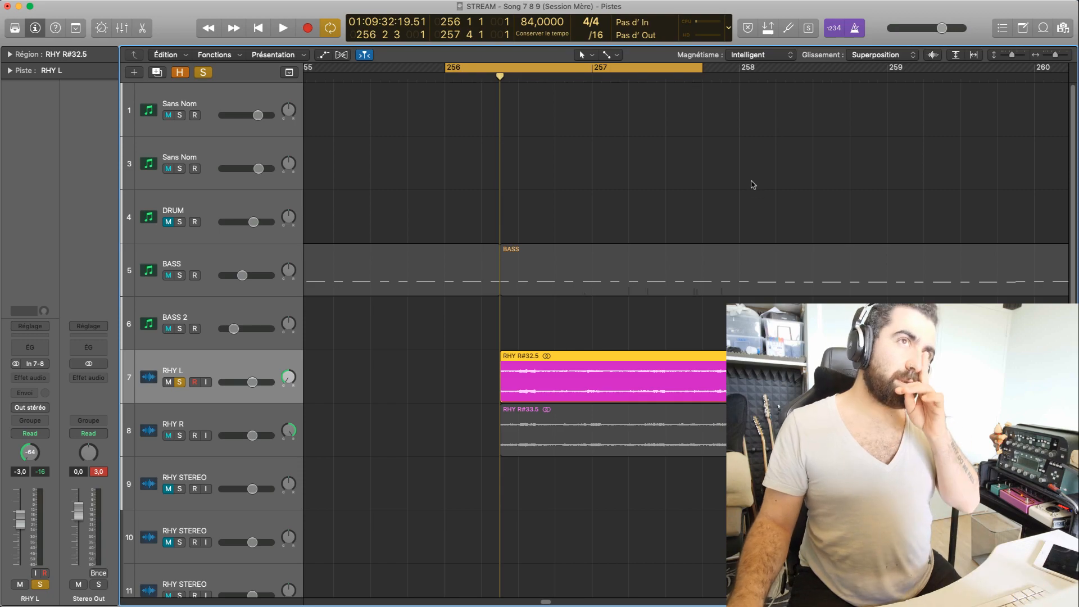
Solo the first Sans Nom track, play the shifted cycle, and take RHY L out of solo.
{"action": "mouse_move", "coordinate": [559, 78]}
{"action": "left_mouse_down"}
{"action": "mouse_move", "coordinate": [613, 83]}
{"action": "mouse_move", "coordinate": [555, 85]}
{"action": "left_mouse_up"}
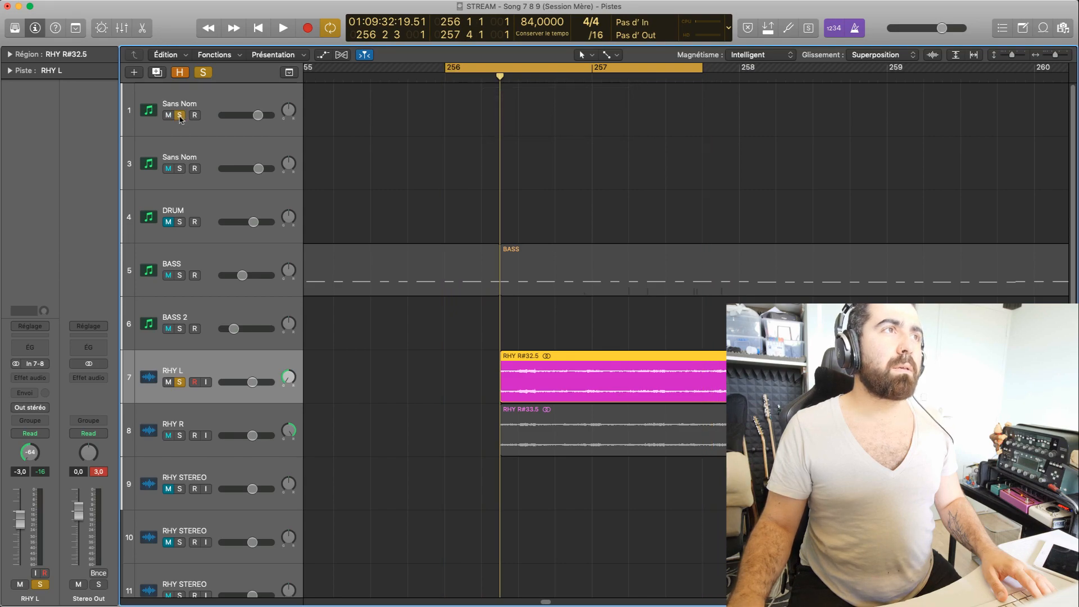
{"action": "key", "text": "space"}
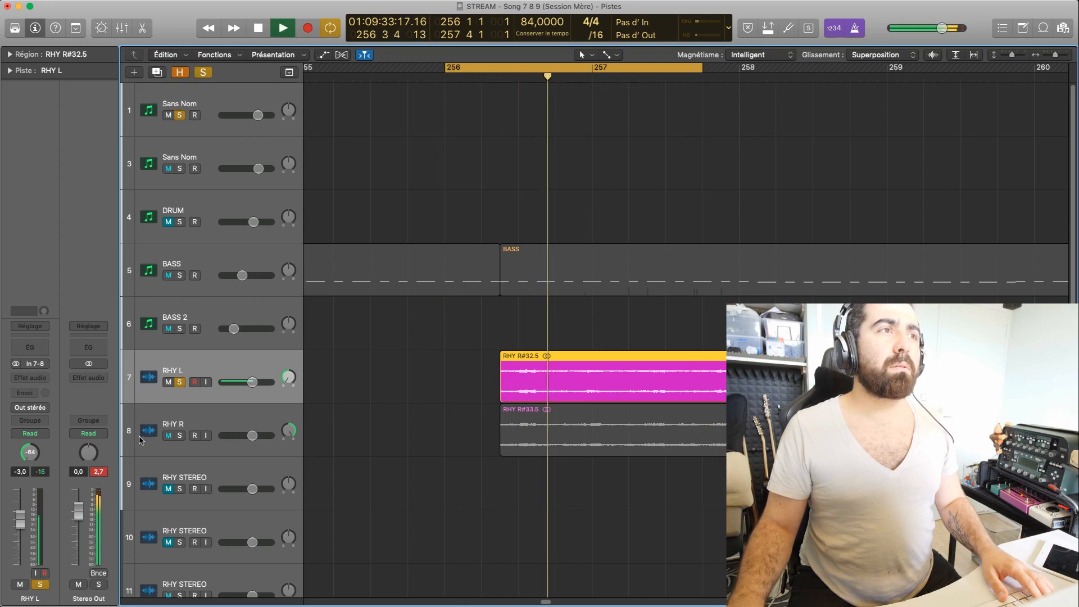
{"action": "left_click", "coordinate": [179, 382]}
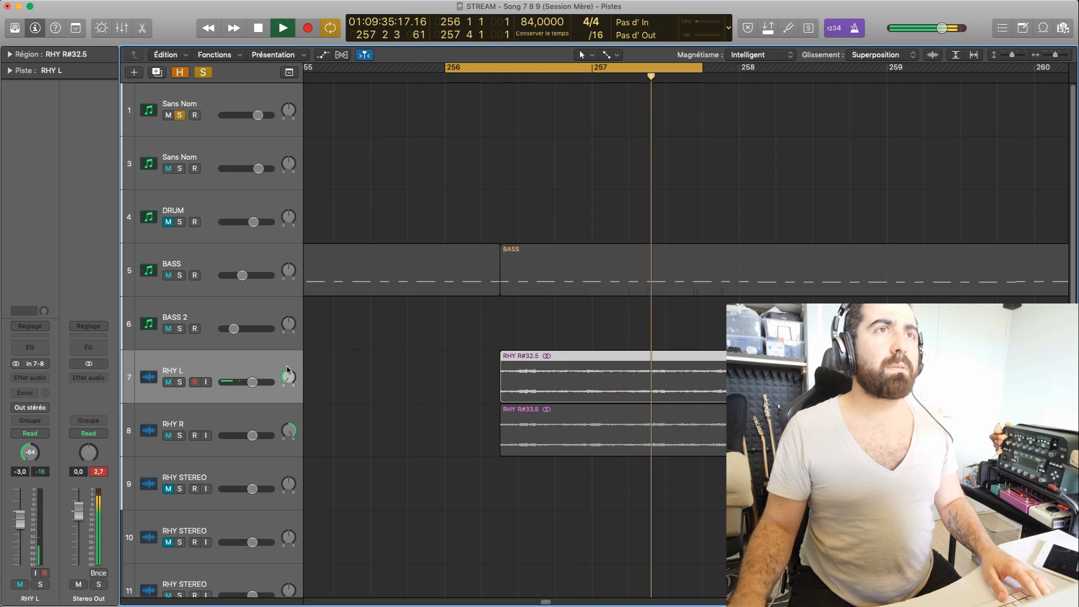
{"action": "key", "text": "space"}
Return the cycle range to 256 2 3 1–258 1 3 1 and play it with RHY L and RHY R soloed.
{"action": "left_click_drag", "start_coordinate": [507, 78], "coordinate": [564, 130]}
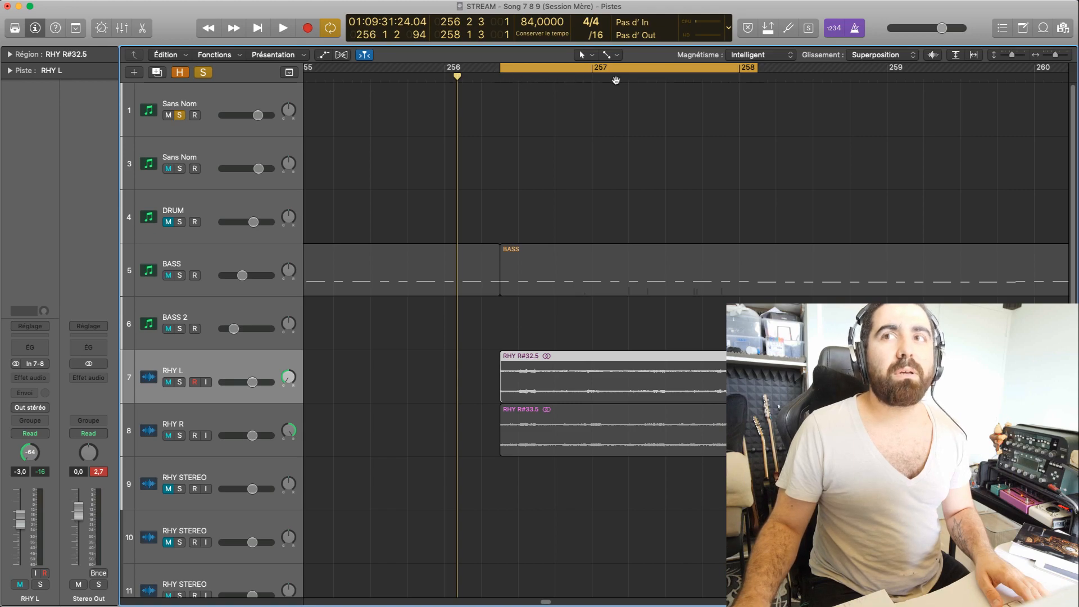
{"action": "left_click", "coordinate": [183, 381]}
{"action": "left_click", "coordinate": [180, 436]}
{"action": "key", "text": "space"}
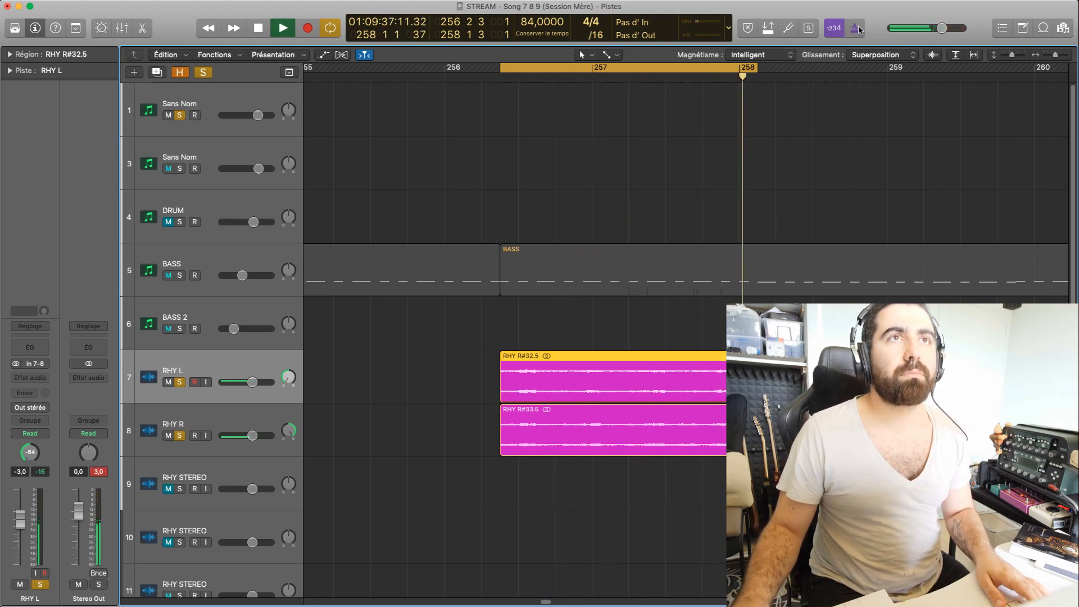
{"action": "key", "text": "space"}
Move the cycle range to 258 1 3 1–259 4 3 1 and listen to the second half of the riff.
{"action": "left_click_drag", "start_coordinate": [542, 74], "coordinate": [820, 125]}
{"action": "key", "text": "space"}
{"action": "key", "text": "space"}
{"action": "left_click_drag", "start_coordinate": [799, 69], "coordinate": [781, 107]}
{"action": "left_click", "coordinate": [759, 69]}
{"action": "left_click", "coordinate": [754, 72]}
{"action": "key", "text": "space"}
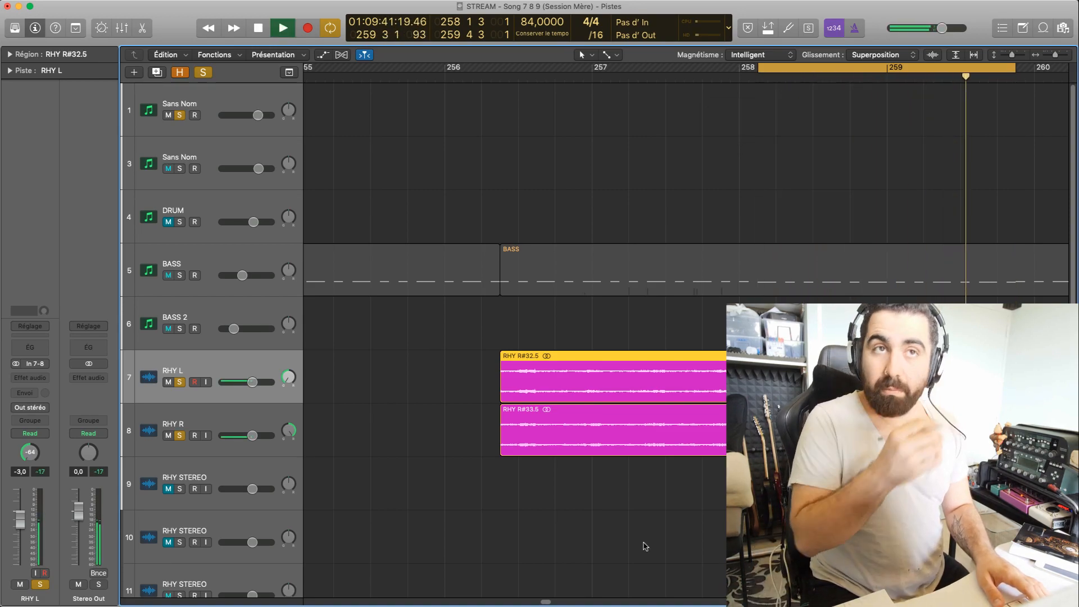
{"action": "key", "text": "space"}
Move the cycle range back to 256 2 3 1–258 1 3 1 and play it from its beginning.
{"action": "left_click_drag", "start_coordinate": [835, 69], "coordinate": [571, 137]}
{"action": "left_click_drag", "start_coordinate": [479, 76], "coordinate": [502, 129]}
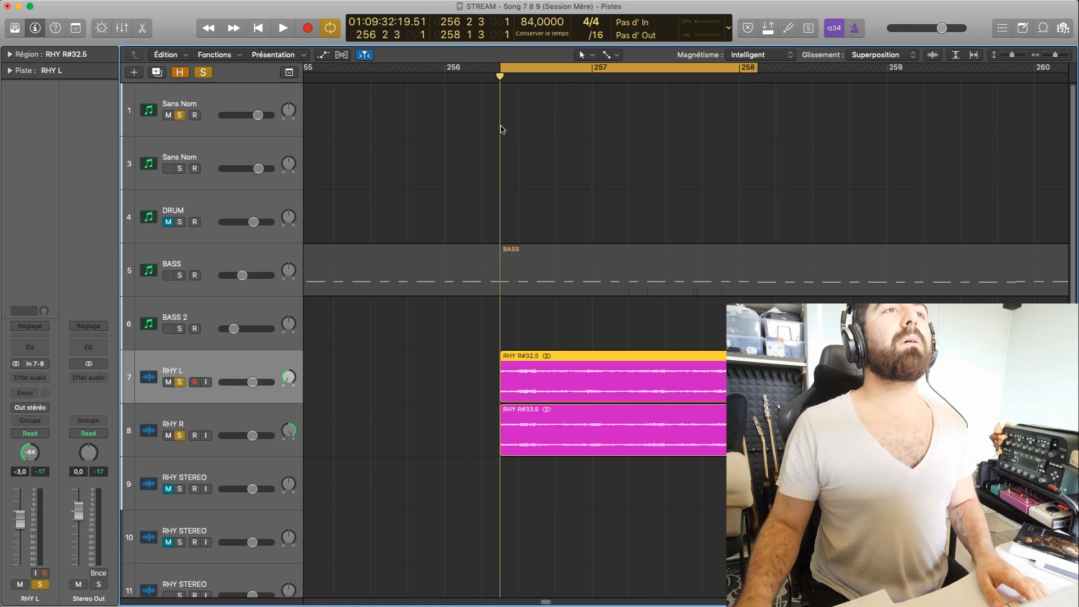
{"action": "key", "text": "space"}
{"action": "key", "text": "space"}
{"action": "left_click_drag", "start_coordinate": [494, 82], "coordinate": [503, 86]}
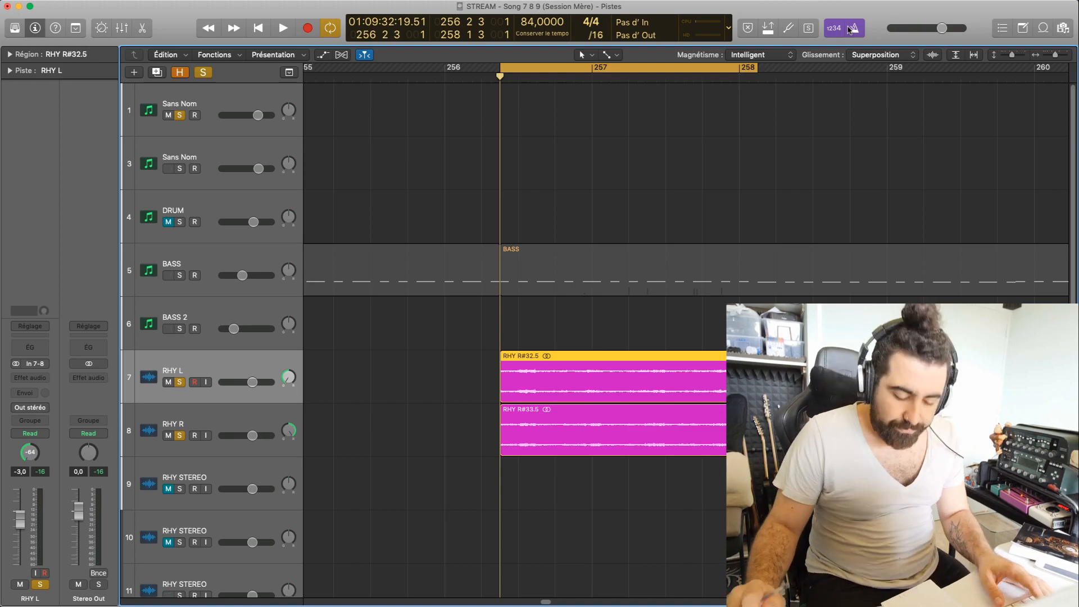
Deselect the guitar regions and play the cycle with the metronome, and again without it.
{"action": "left_click", "coordinate": [684, 513]}
{"action": "scroll", "coordinate": [548, 603], "scroll_direction": "right", "scroll_amount": 3}
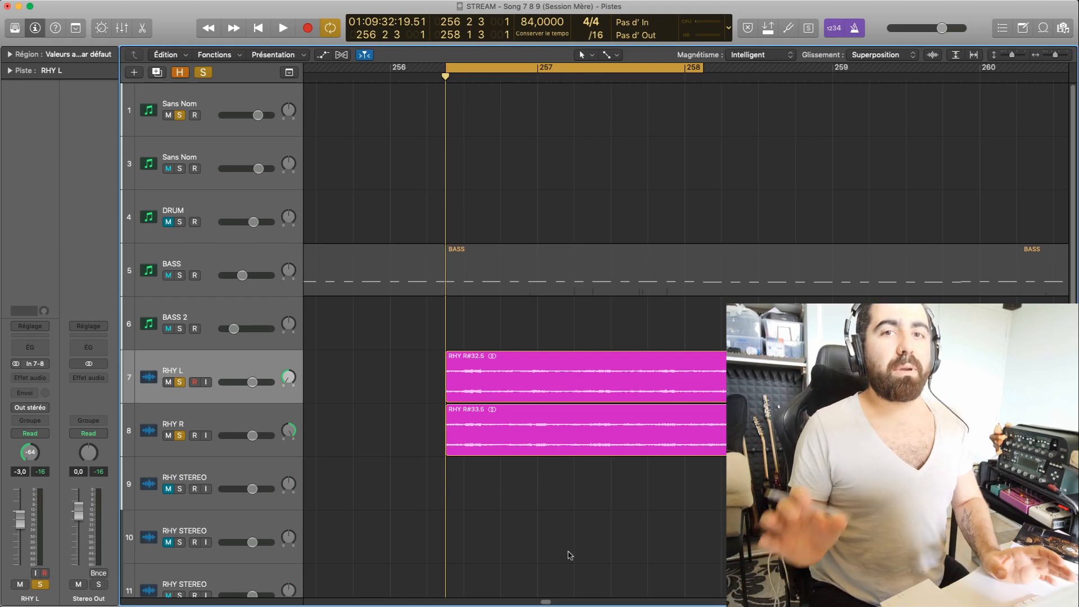
{"action": "mouse_move", "coordinate": [544, 603]}
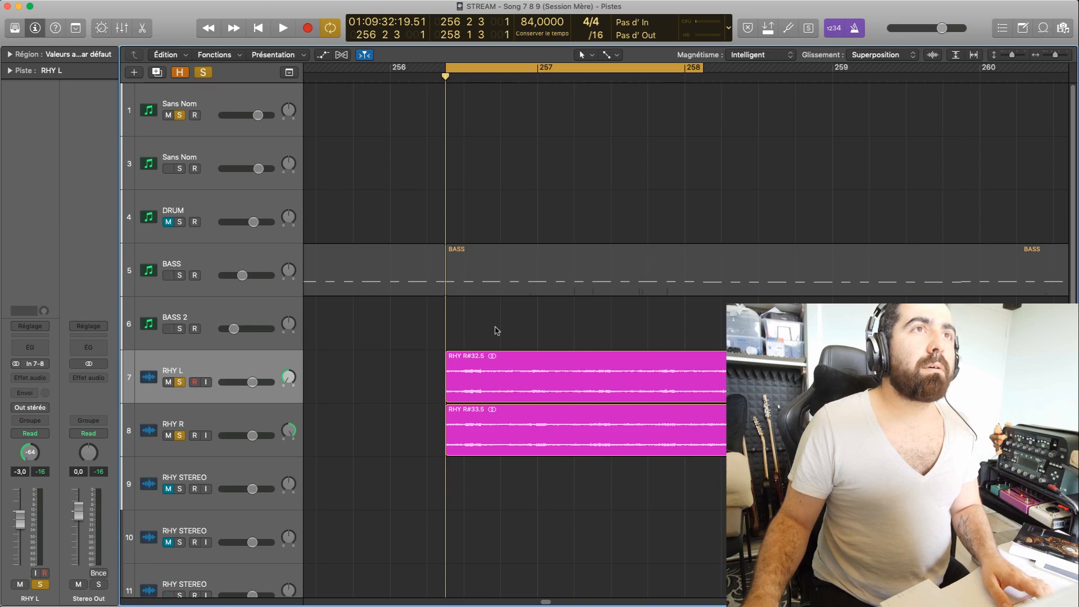
{"action": "key", "text": "space"}
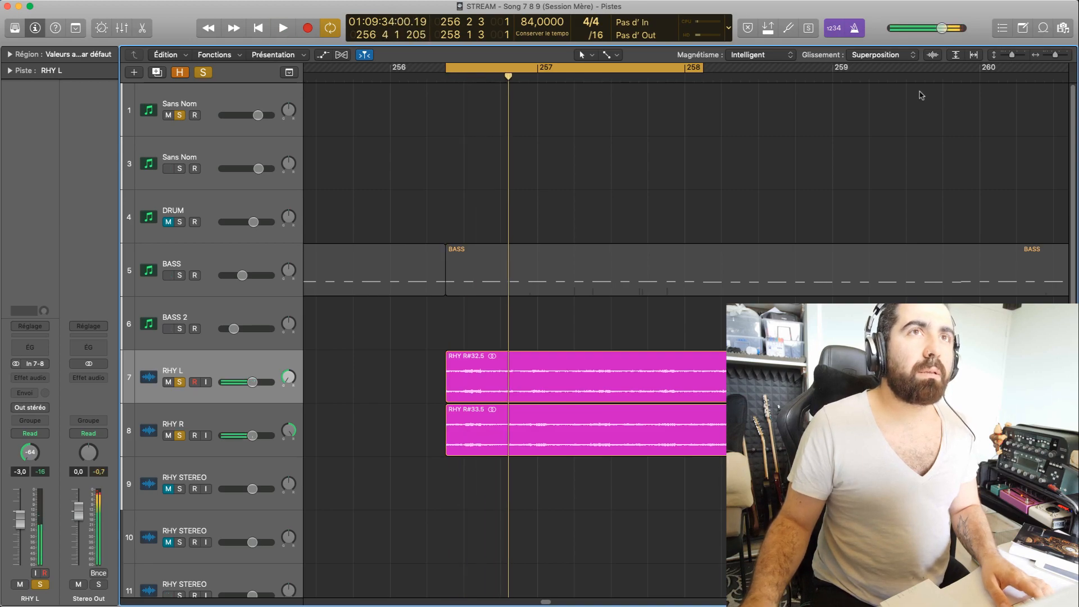
{"action": "key", "text": "space"}
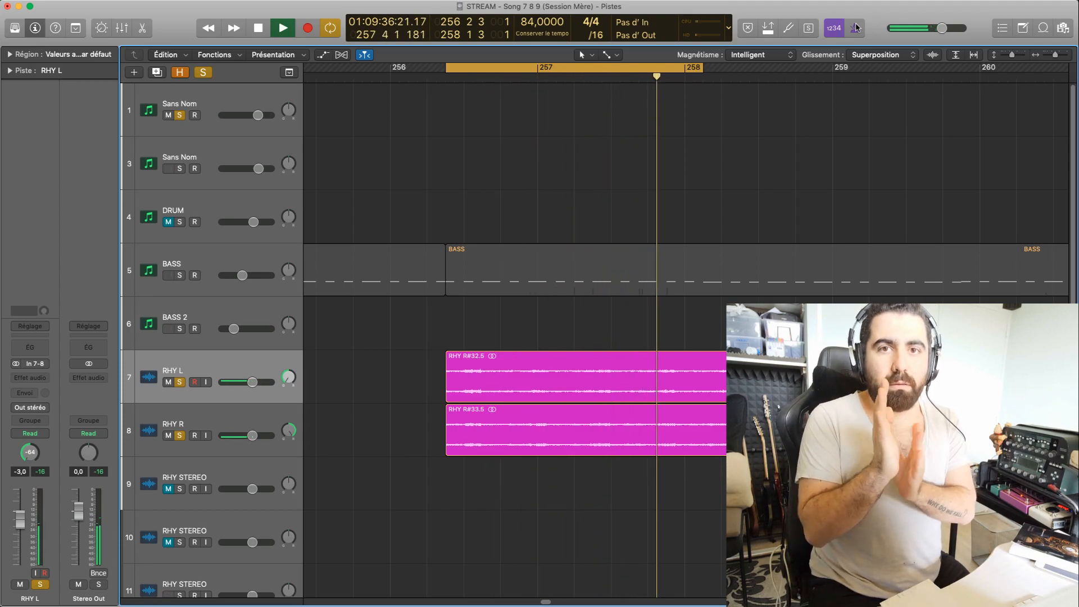
{"action": "key", "text": "space"}
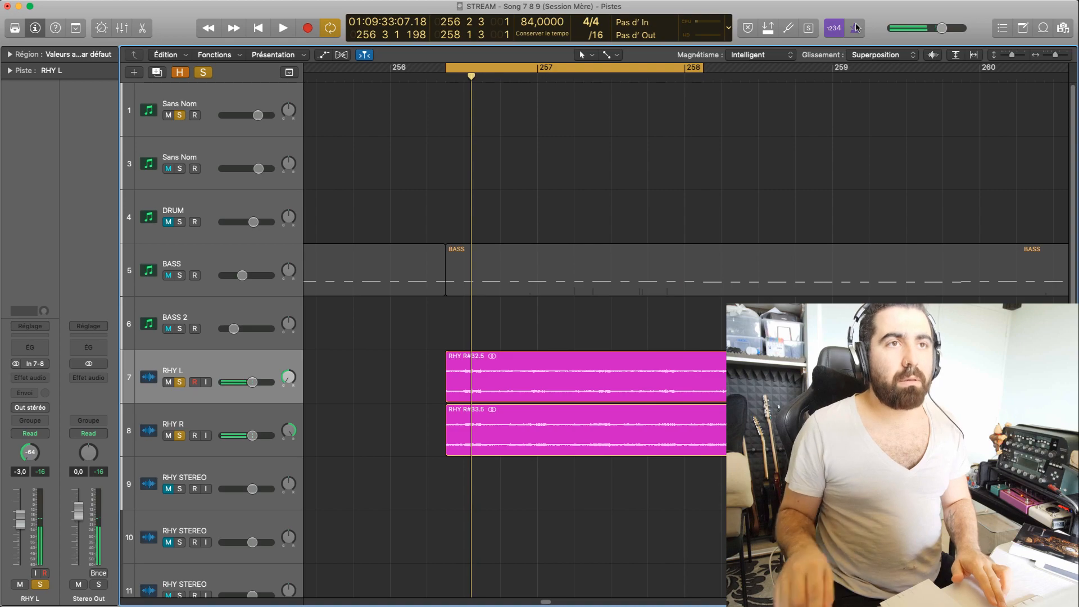
Toggle the metronome and replay the looped riff several times, leaving the click off.
{"action": "left_click", "coordinate": [855, 27]}
{"action": "key", "text": "space"}
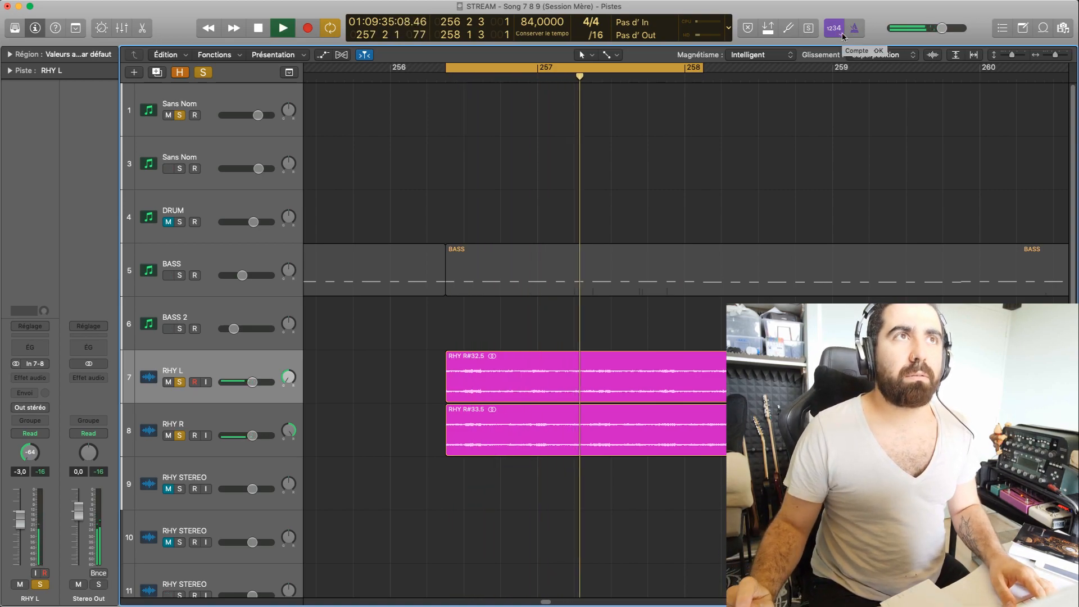
{"action": "key", "text": "space"}
{"action": "key", "text": "space"}
{"action": "key", "text": "space"}
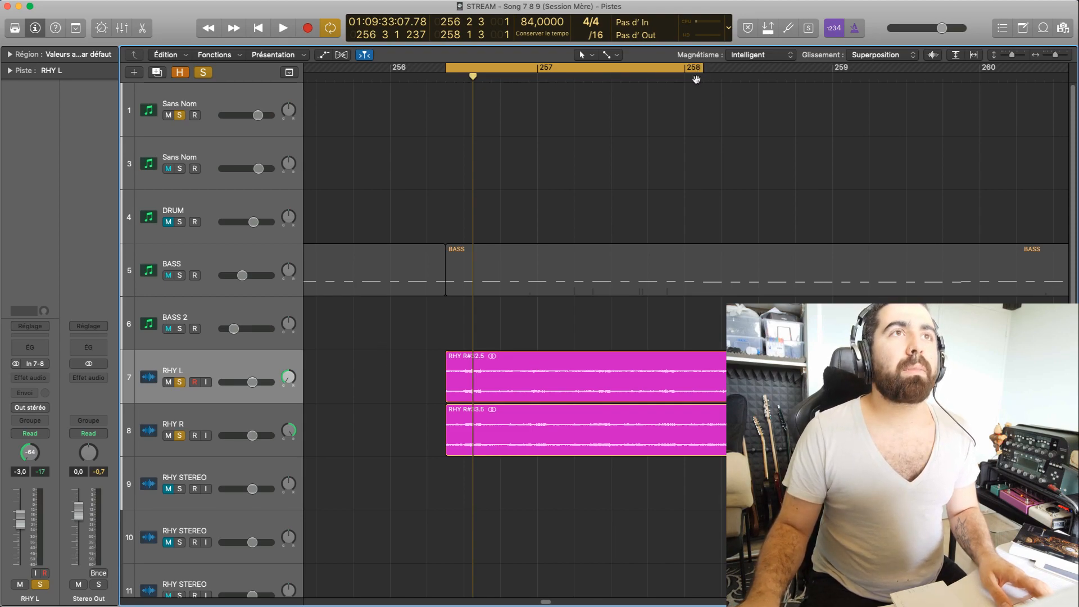
Place the playhead at the cycle end, 258 1 3 1, and split the RHY L region there.
{"action": "left_click_drag", "start_coordinate": [705, 71], "coordinate": [705, 95]}
{"action": "left_click_drag", "start_coordinate": [552, 80], "coordinate": [554, 80]}
{"action": "left_click_drag", "start_coordinate": [675, 79], "coordinate": [703, 84]}
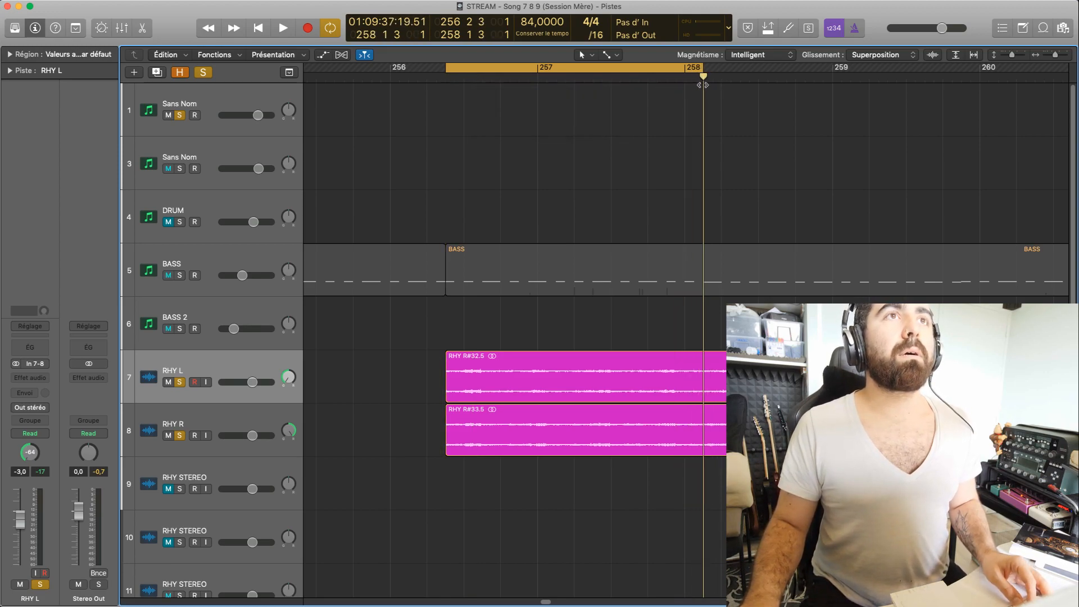
{"action": "left_click", "coordinate": [645, 371]}
{"action": "key", "text": "super+t"}
{"action": "left_click", "coordinate": [632, 370]}
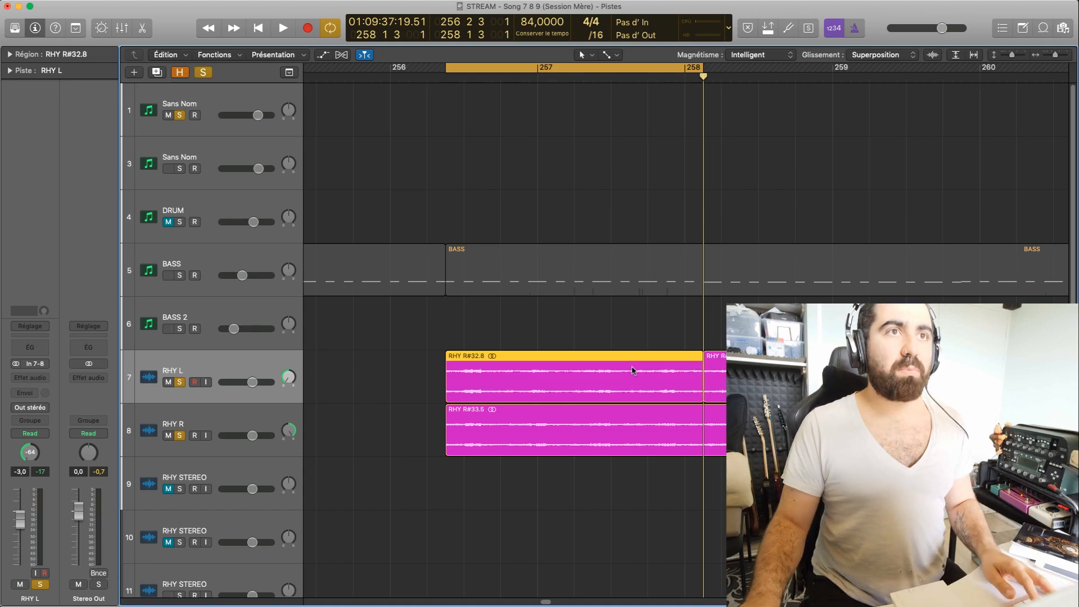
Split the RHY R region at 258 1 3 1 as well, and clear the region selection.
{"action": "left_click", "coordinate": [672, 432]}
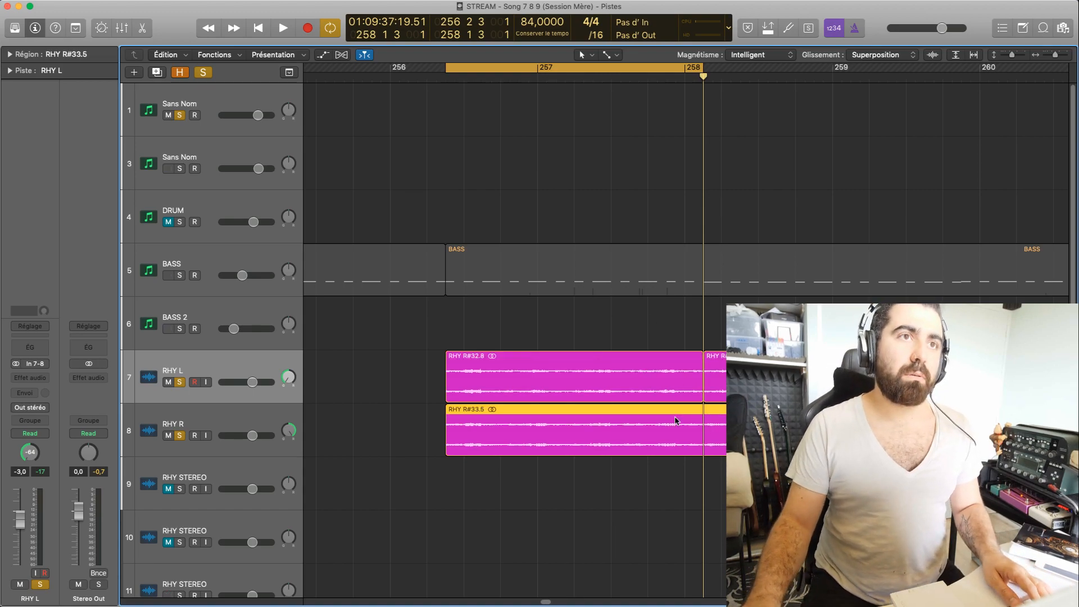
{"action": "key", "text": "super+t"}
{"action": "left_click", "coordinate": [675, 436]}
{"action": "left_click", "coordinate": [666, 368]}
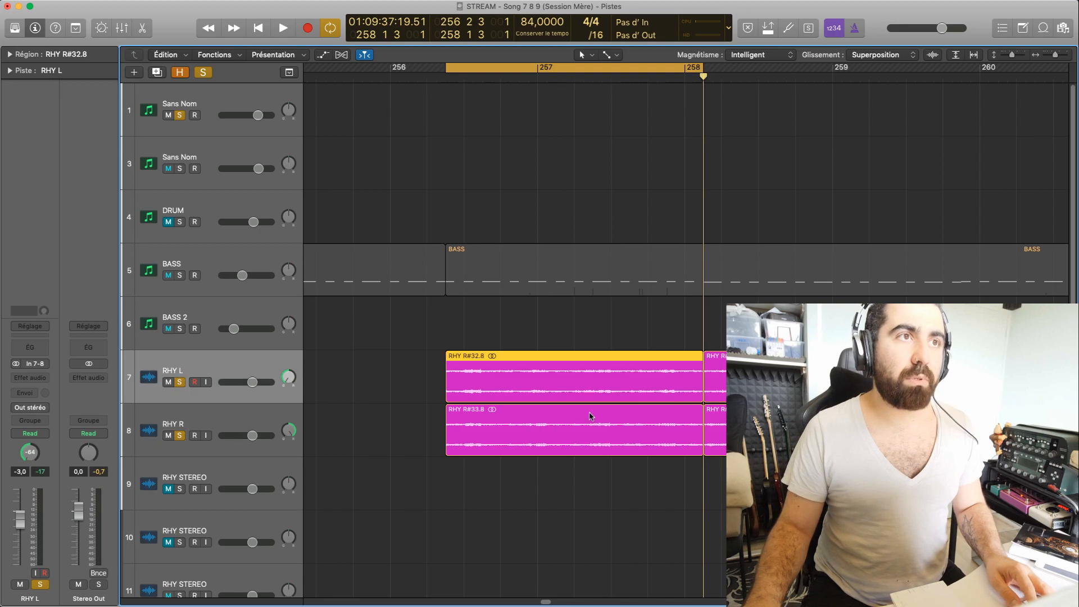
{"action": "left_click", "coordinate": [607, 315]}
Play the opening of the split guitar riff in the cycle, and dismiss the calendar reminder.
{"action": "key", "text": "space"}
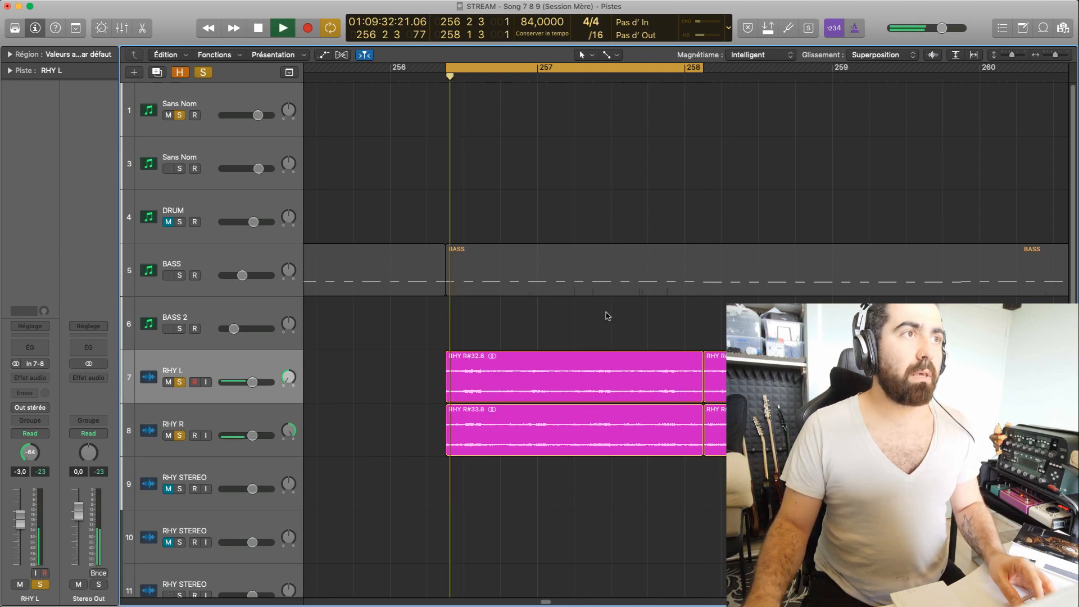
{"action": "key", "text": "space"}
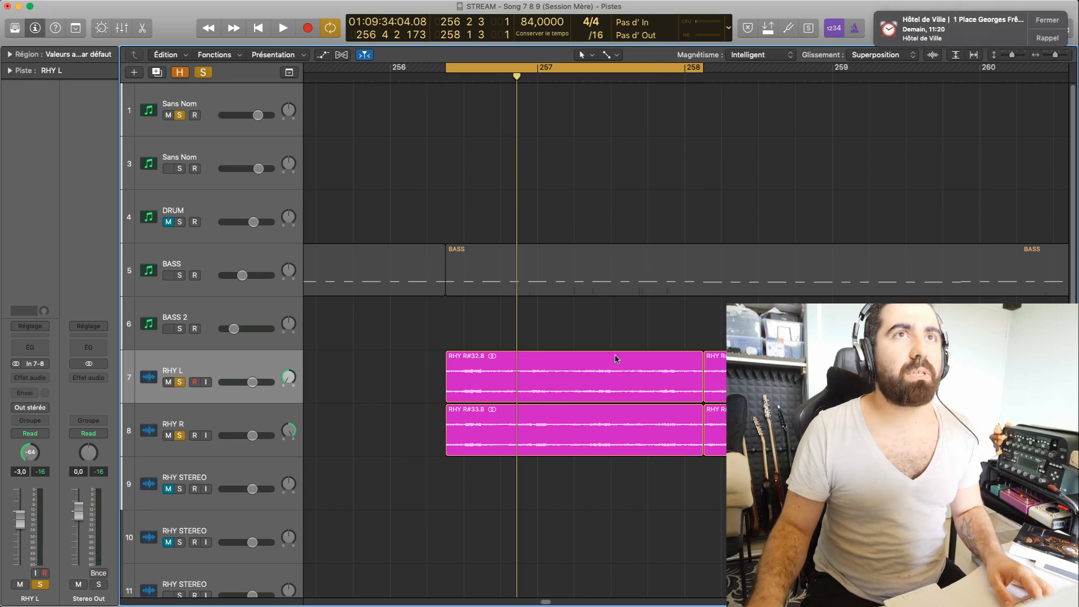
{"action": "left_click", "coordinate": [1055, 22]}
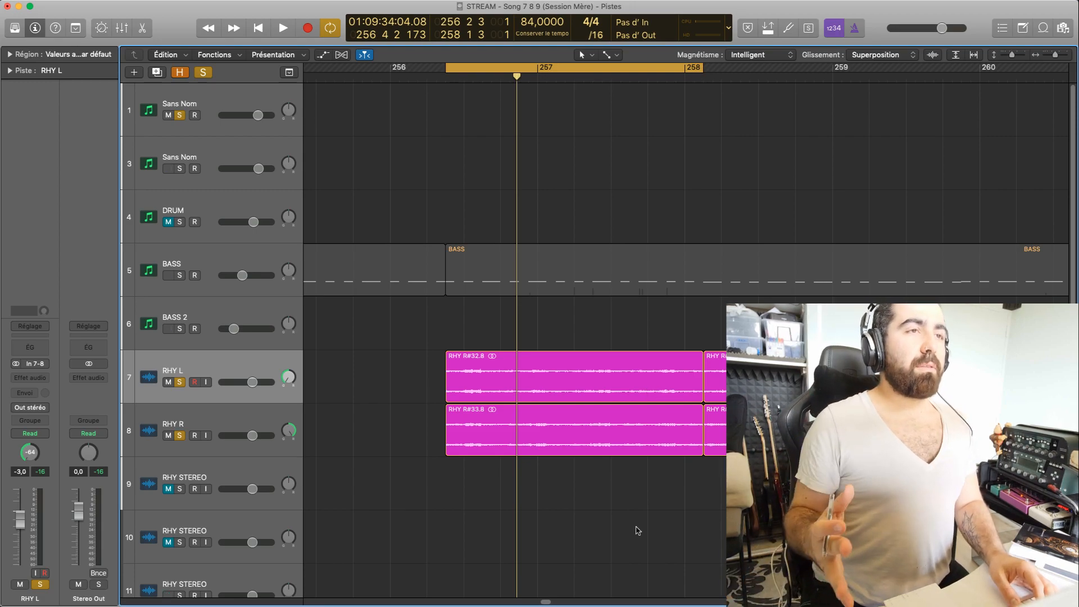
{"action": "key", "text": "space"}
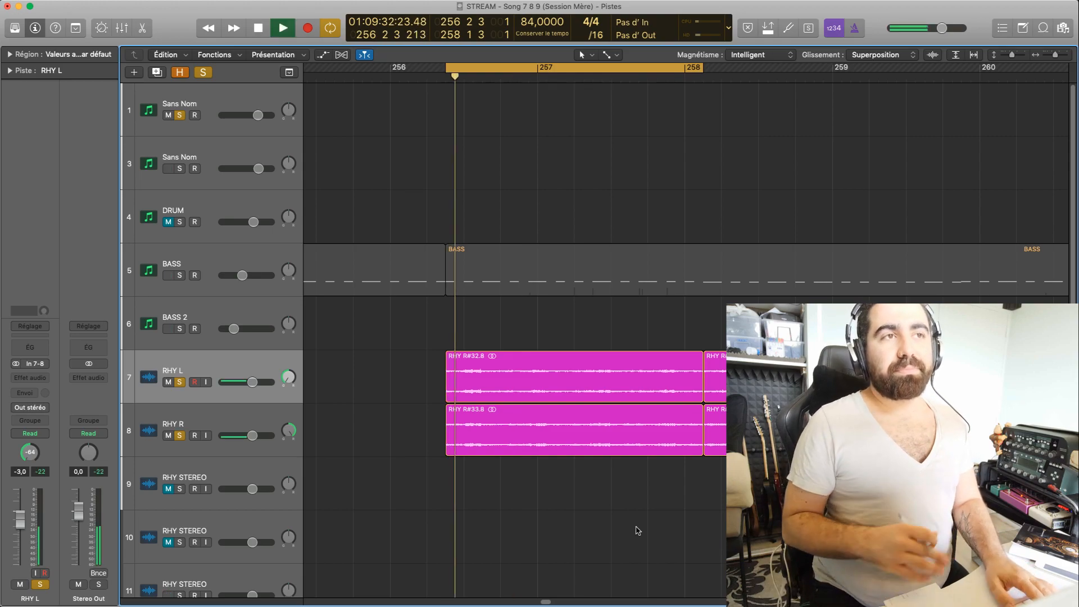
{"action": "key", "text": "space"}
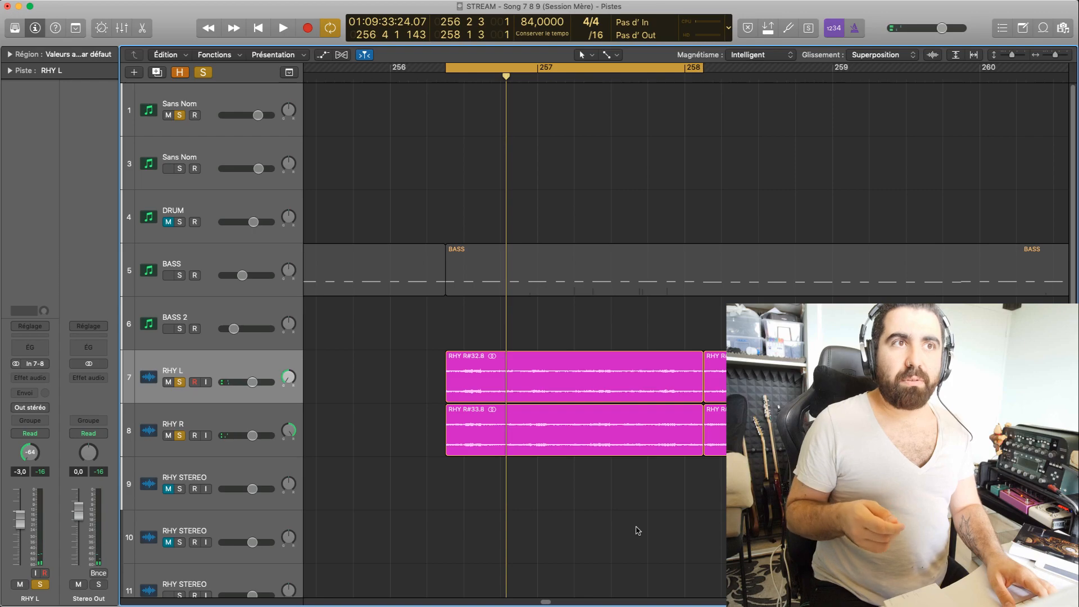
Start and stop playback of the looped first riff section three times to hear it against the beat.
{"action": "key", "text": "space"}
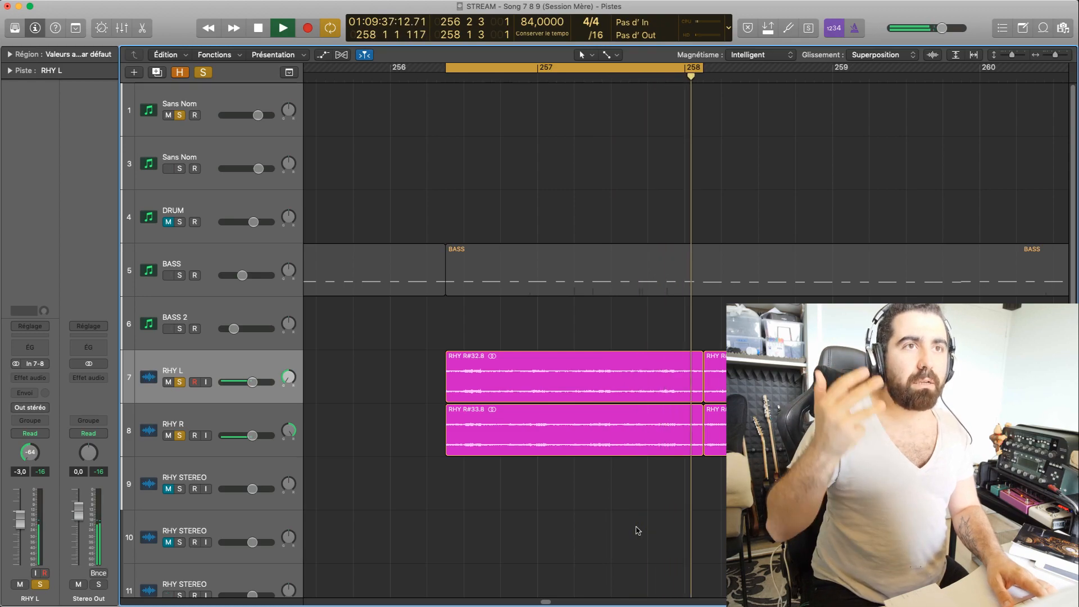
{"action": "key", "text": "space"}
{"action": "key", "text": "space"}
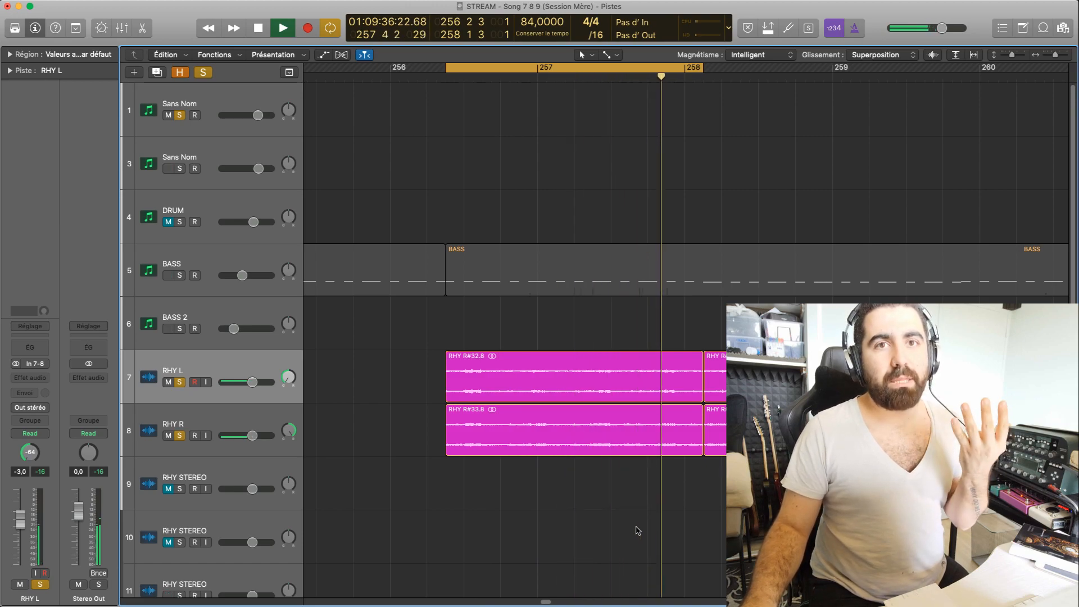
{"action": "key", "text": "space"}
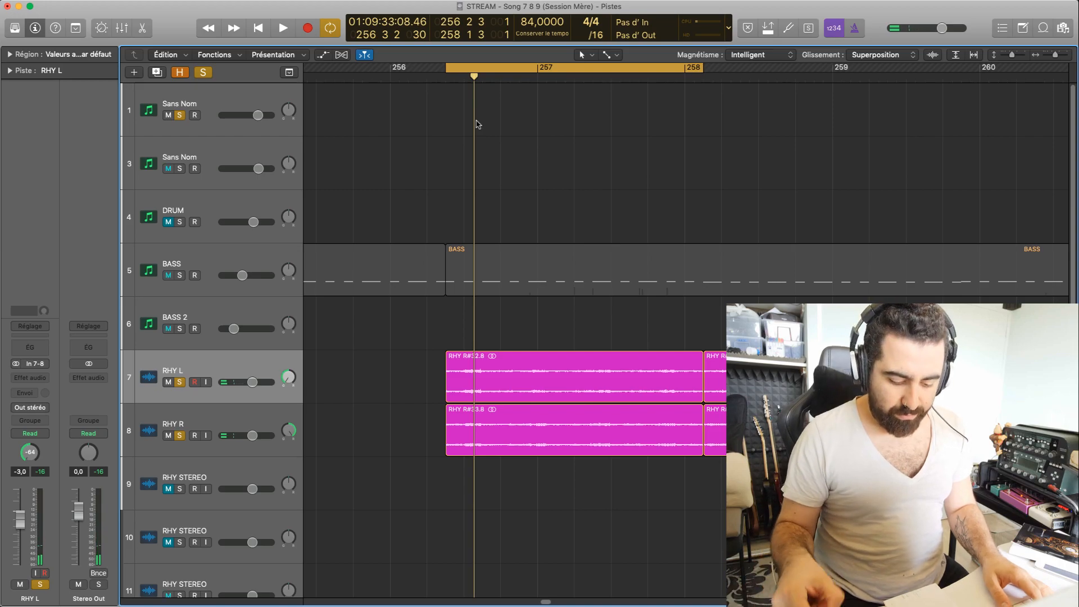
{"action": "key", "text": "space"}
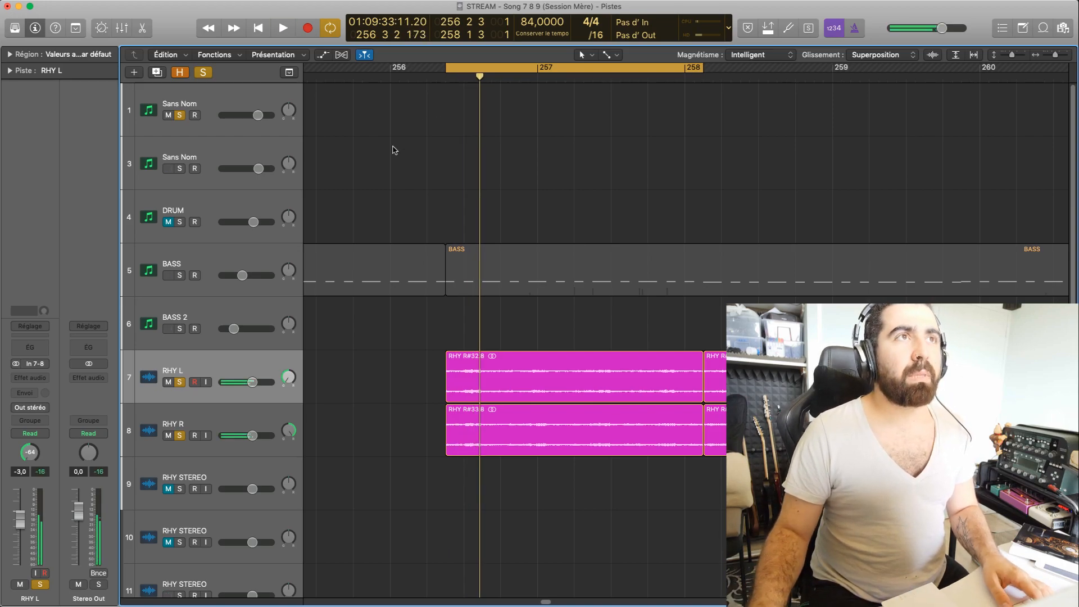
{"action": "key", "text": "space"}
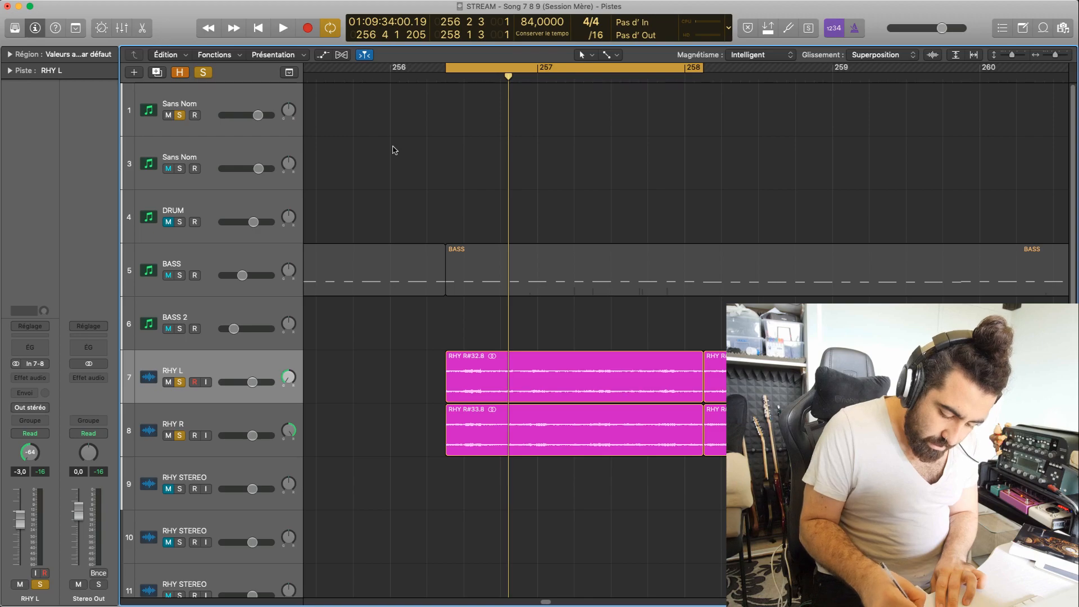
Select the first RHY L region and play the cycle to the point where the riff's opening phrase ends.
{"action": "left_click", "coordinate": [586, 371]}
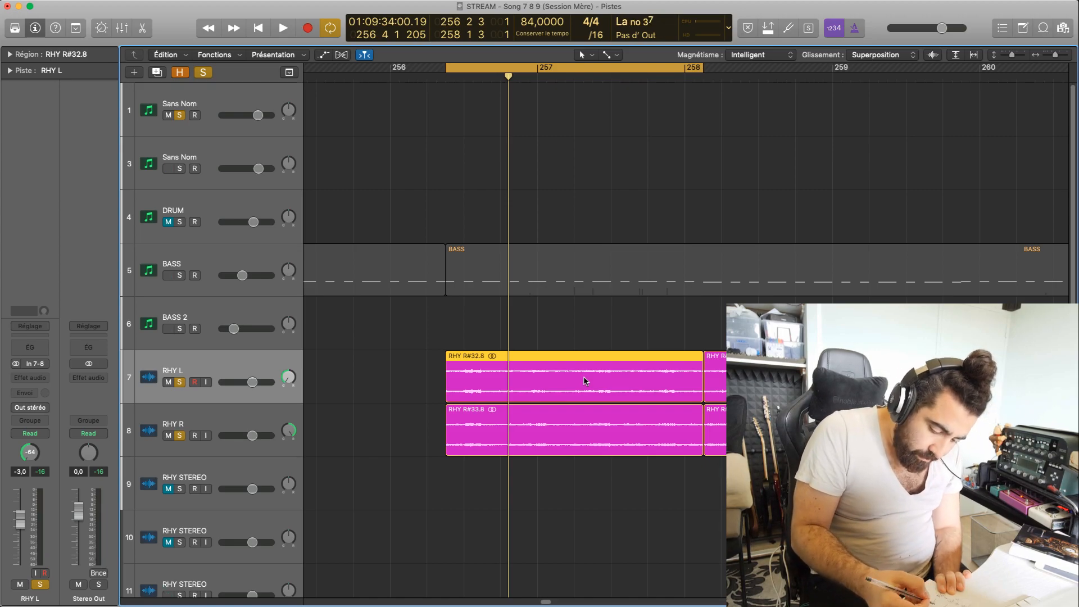
{"action": "left_click_drag", "start_coordinate": [702, 68], "coordinate": [701, 179]}
{"action": "left_click", "coordinate": [565, 81]}
{"action": "mouse_move", "coordinate": [566, 82]}
{"action": "left_mouse_down"}
{"action": "mouse_move", "coordinate": [592, 88]}
{"action": "mouse_move", "coordinate": [578, 91]}
{"action": "left_mouse_up"}
{"action": "key", "text": "space"}
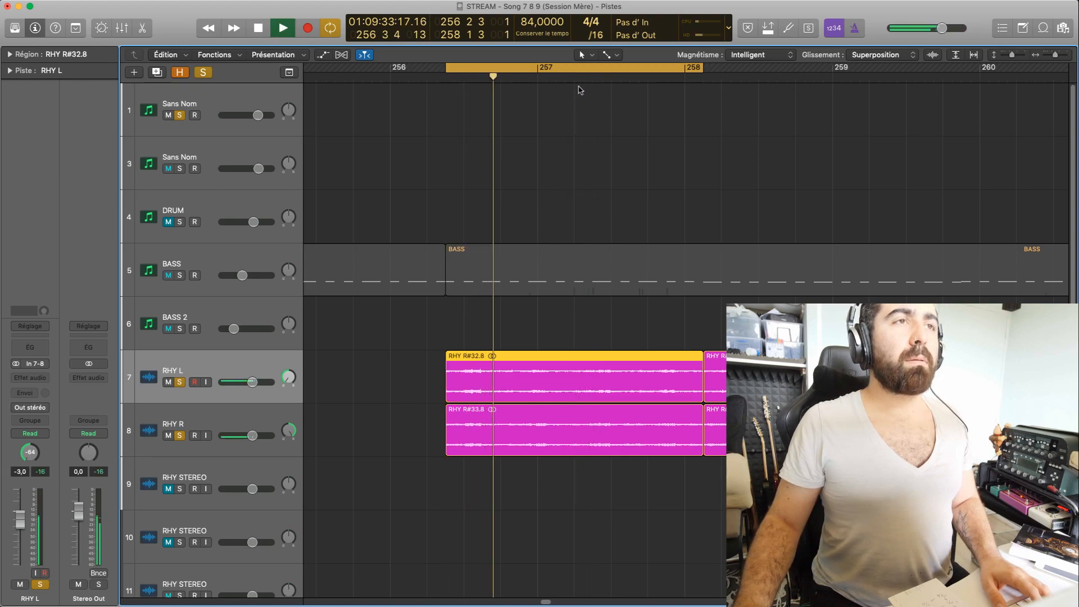
{"action": "key", "text": "space"}
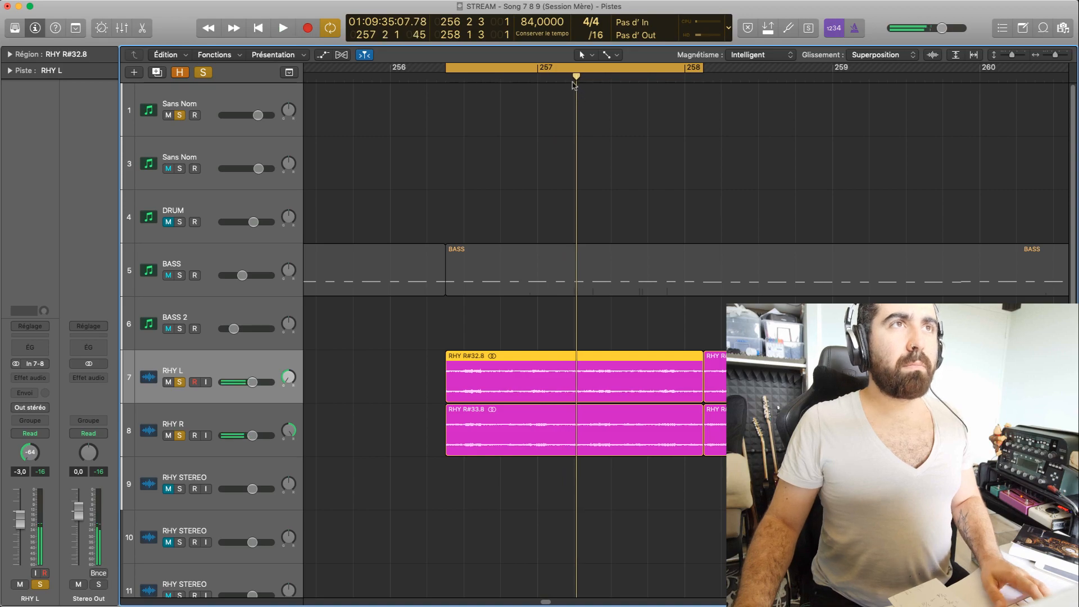
Shorten the cycle to end at 257 2 1 1 and turn cycling off.
{"action": "left_click_drag", "start_coordinate": [702, 67], "coordinate": [566, 107]}
{"action": "left_click_drag", "start_coordinate": [565, 69], "coordinate": [574, 88]}
{"action": "left_click", "coordinate": [555, 69]}
Play the riff twice from 256 2 3 1 without looping, returning the playhead to that position between passes.
{"action": "left_click", "coordinate": [444, 82]}
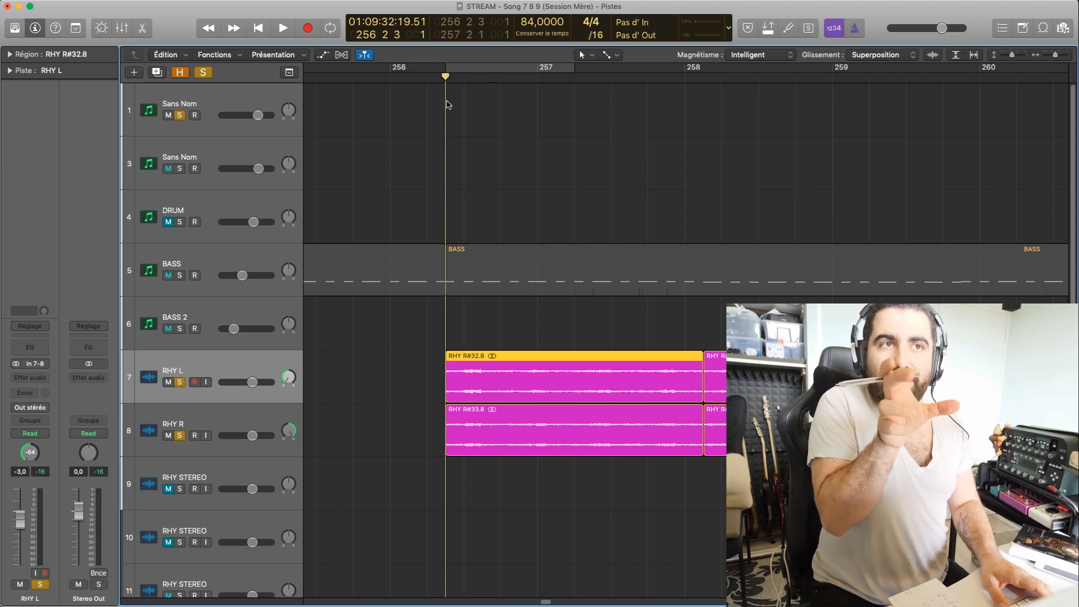
{"action": "key", "text": "space"}
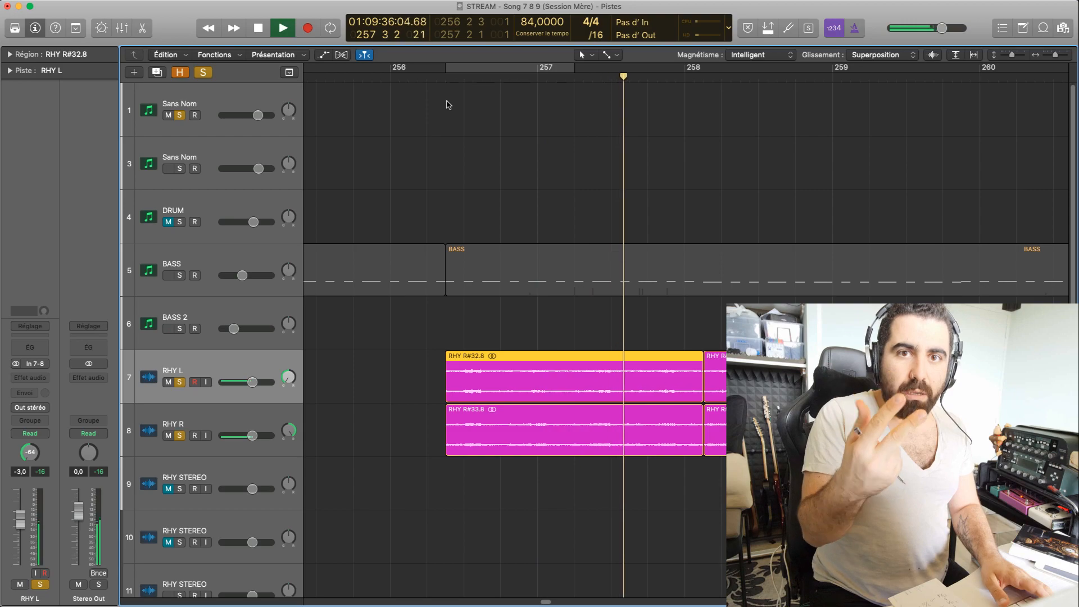
{"action": "key", "text": "space"}
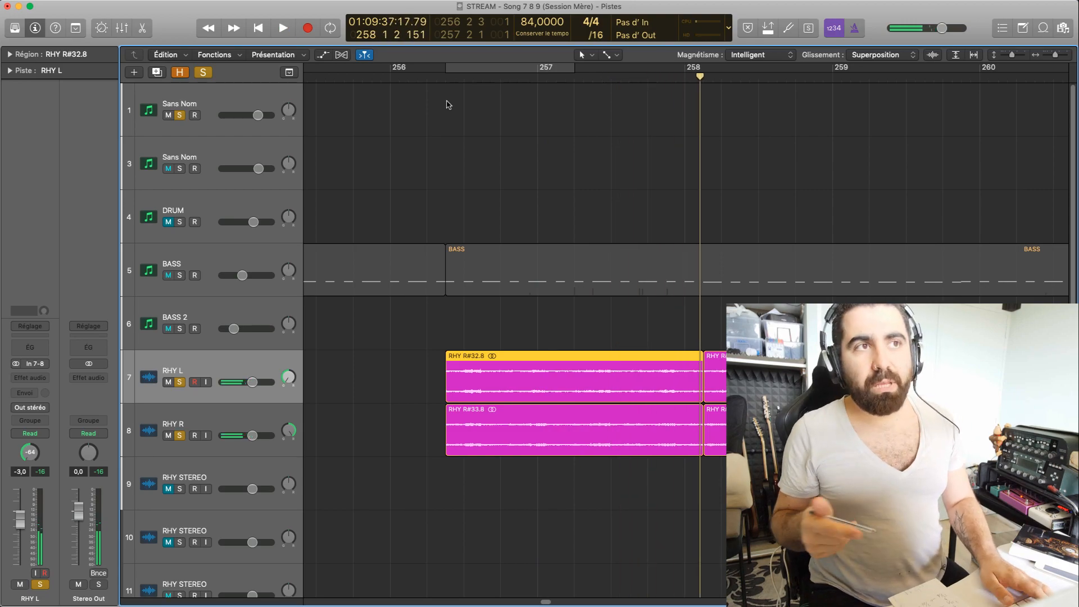
{"action": "left_click_drag", "start_coordinate": [489, 82], "coordinate": [454, 82]}
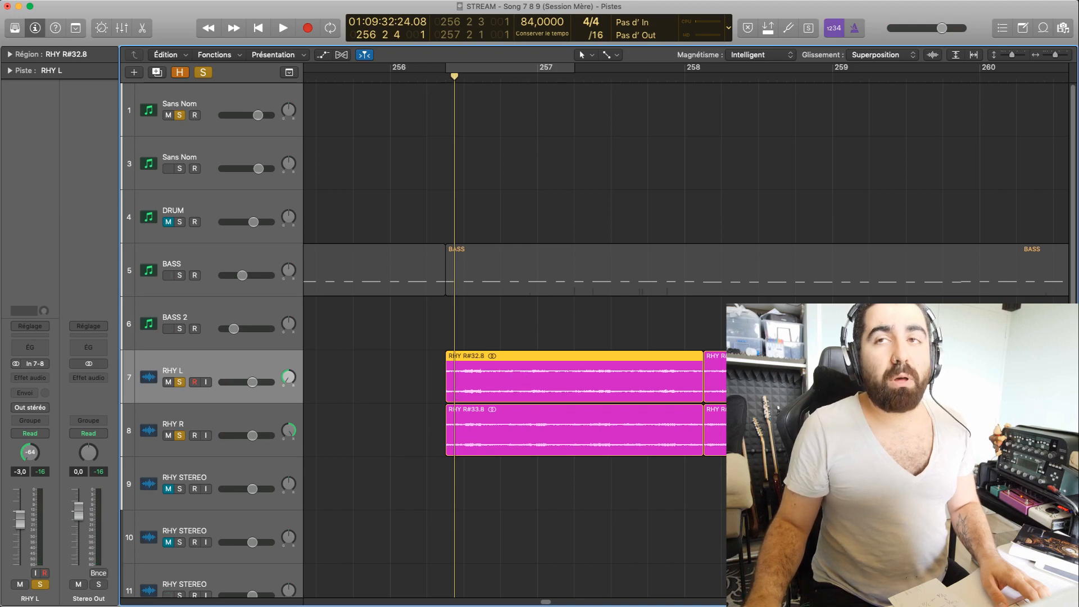
{"action": "left_click_drag", "start_coordinate": [682, 81], "coordinate": [446, 84]}
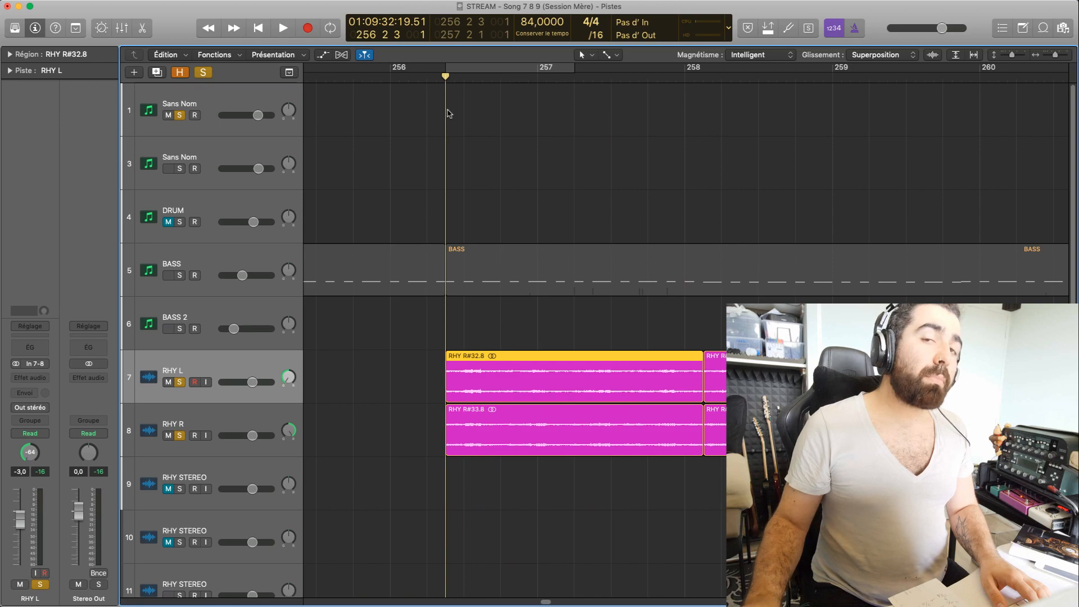
{"action": "key", "text": "space"}
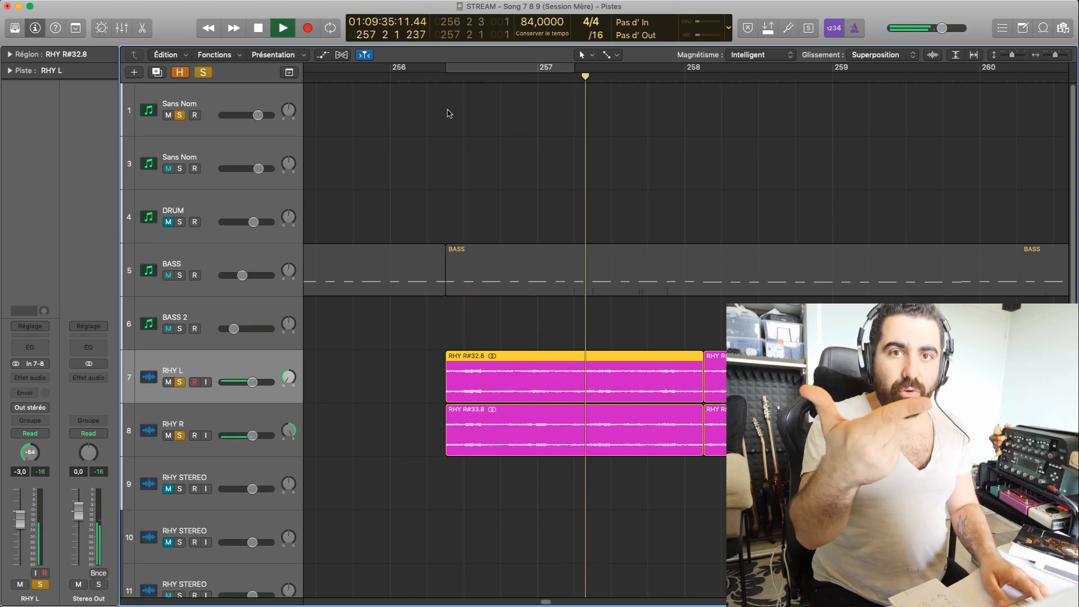
{"action": "key", "text": "space"}
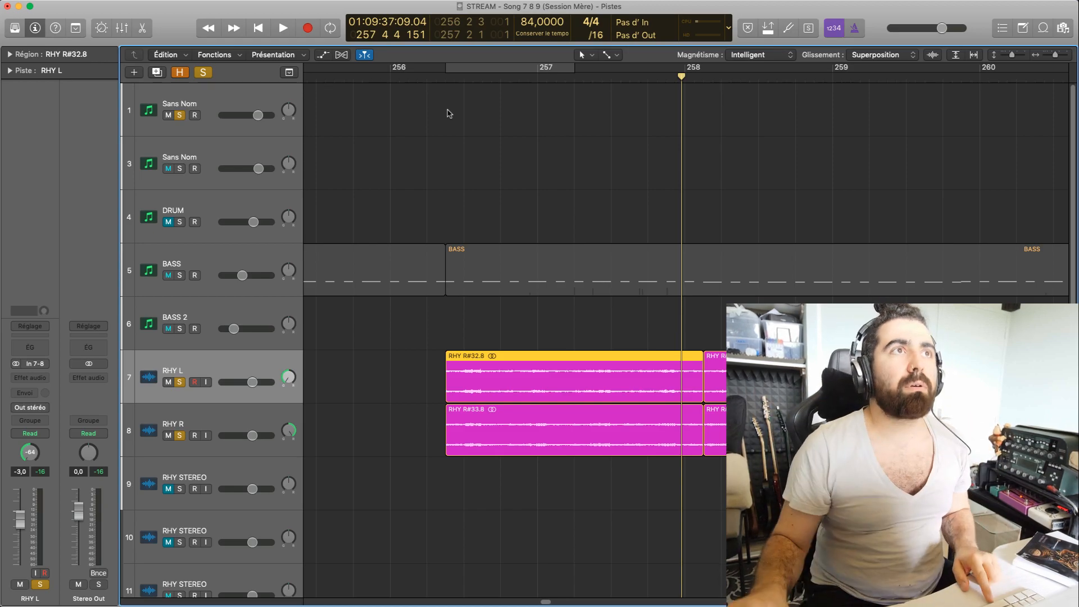
Turn the cycle back on and play the loop from 256 2 3 1 to 257 2 1 1.
{"action": "left_click", "coordinate": [469, 73]}
{"action": "key", "text": "space"}
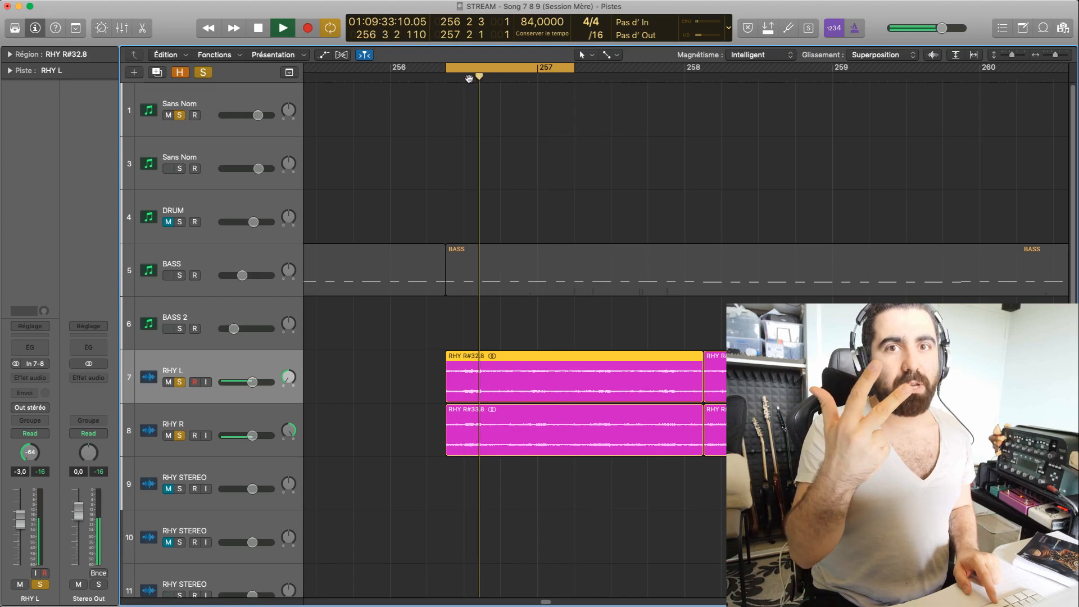
{"action": "key", "text": "space"}
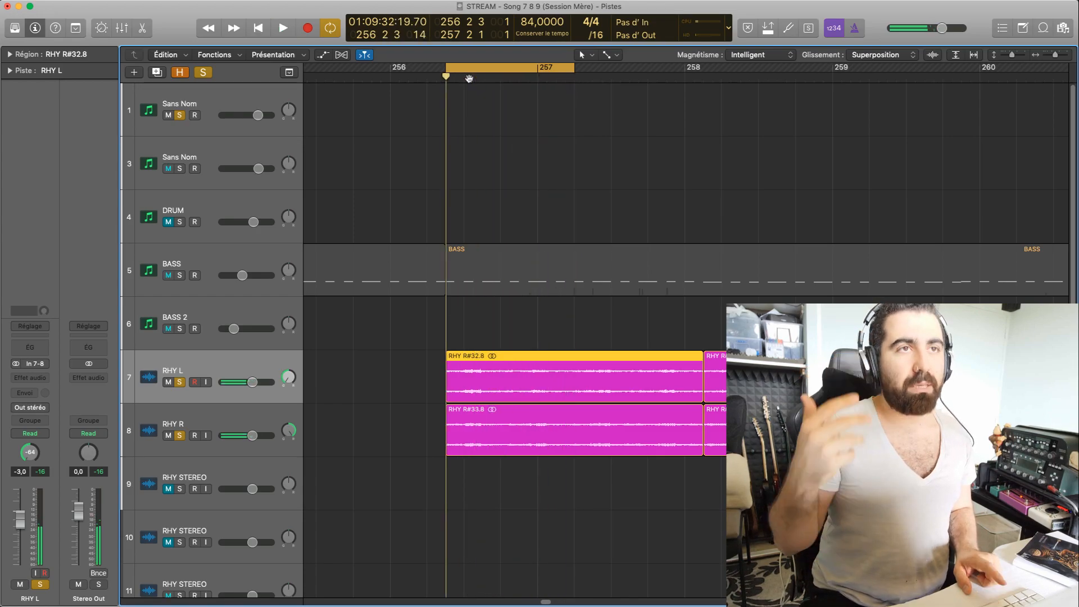
Extend the cycle end to 258 1 3 1, play the full riff loop, and park the playhead at 256 4 1 1.
{"action": "left_click_drag", "start_coordinate": [574, 78], "coordinate": [702, 84]}
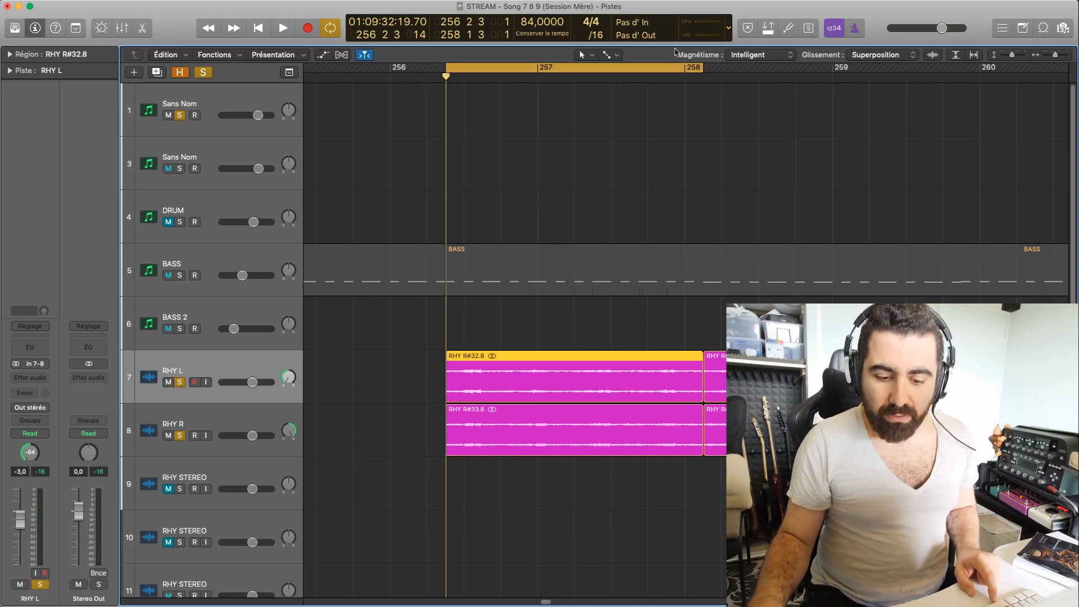
{"action": "key", "text": "space"}
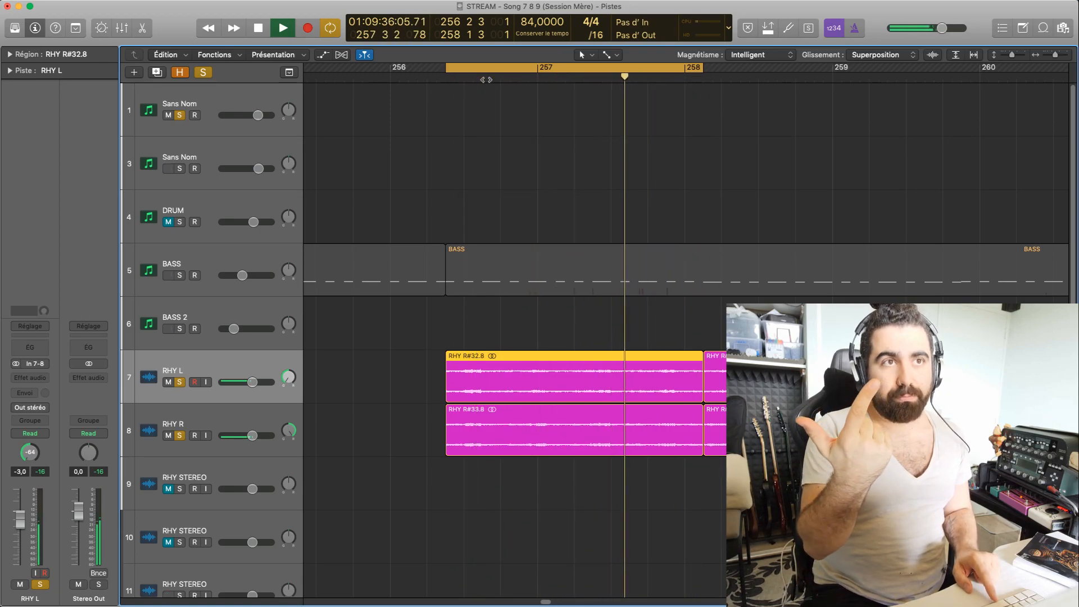
{"action": "key", "text": "space"}
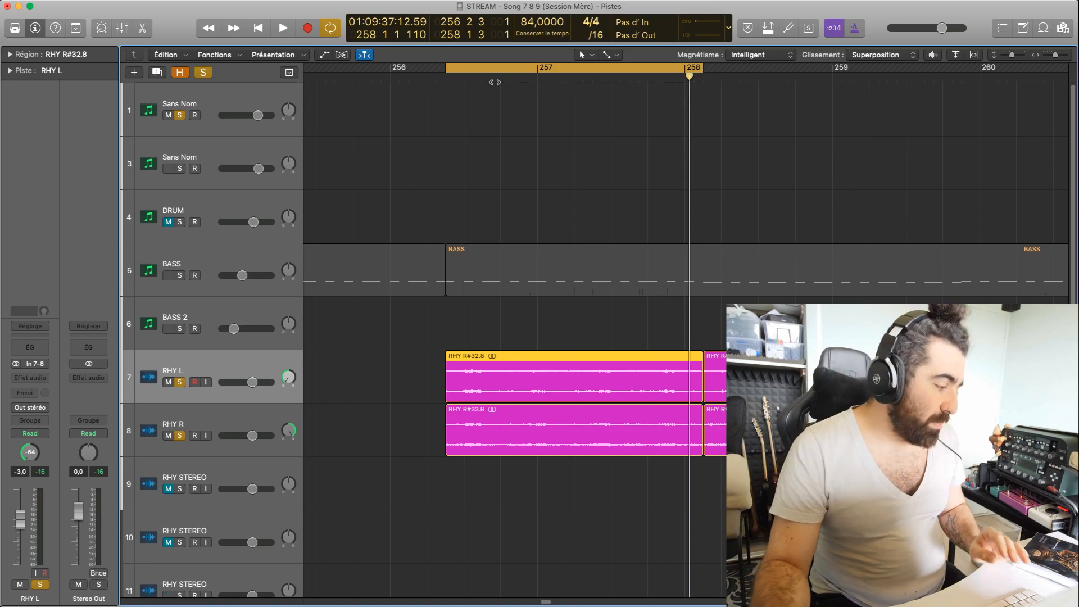
{"action": "left_click", "coordinate": [495, 82]}
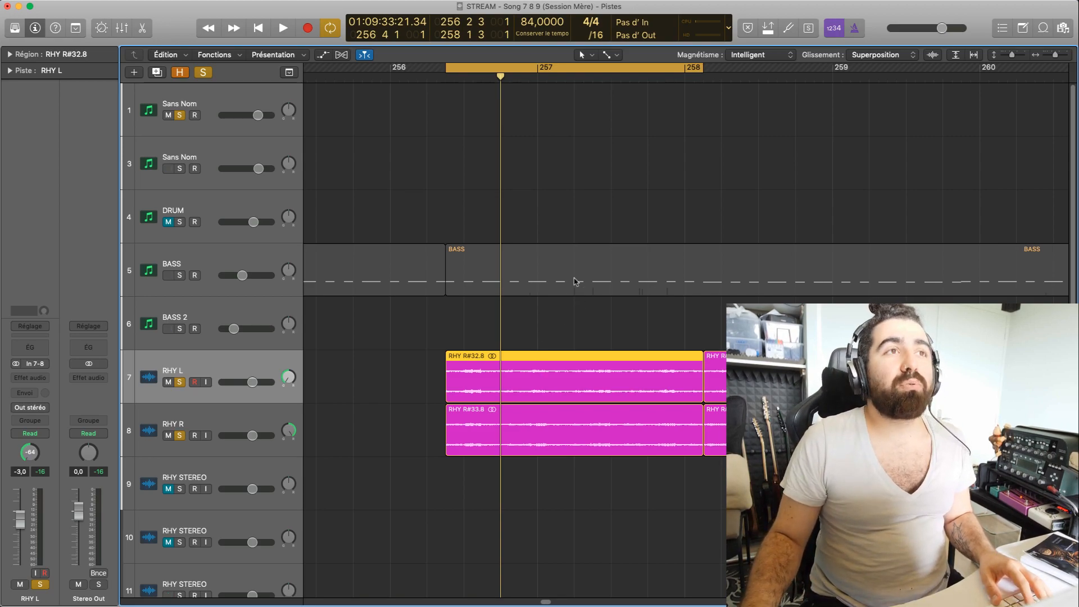
Select the BASS region that starts with the riff and extend the cycle end to 263 2 3 1.
{"action": "left_click", "coordinate": [576, 281]}
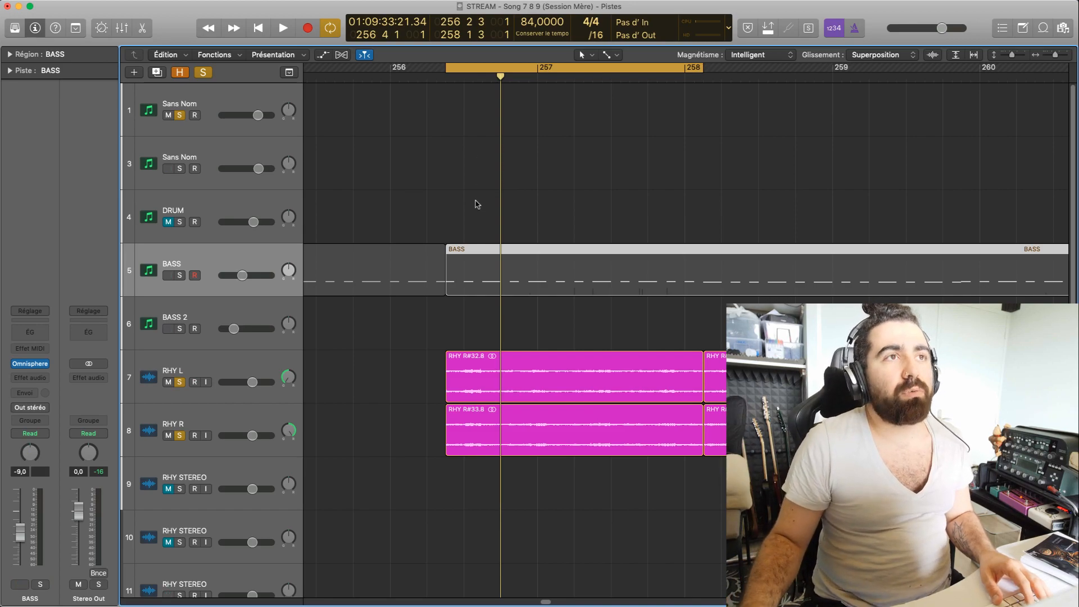
{"action": "left_click_drag", "start_coordinate": [501, 83], "coordinate": [715, 107]}
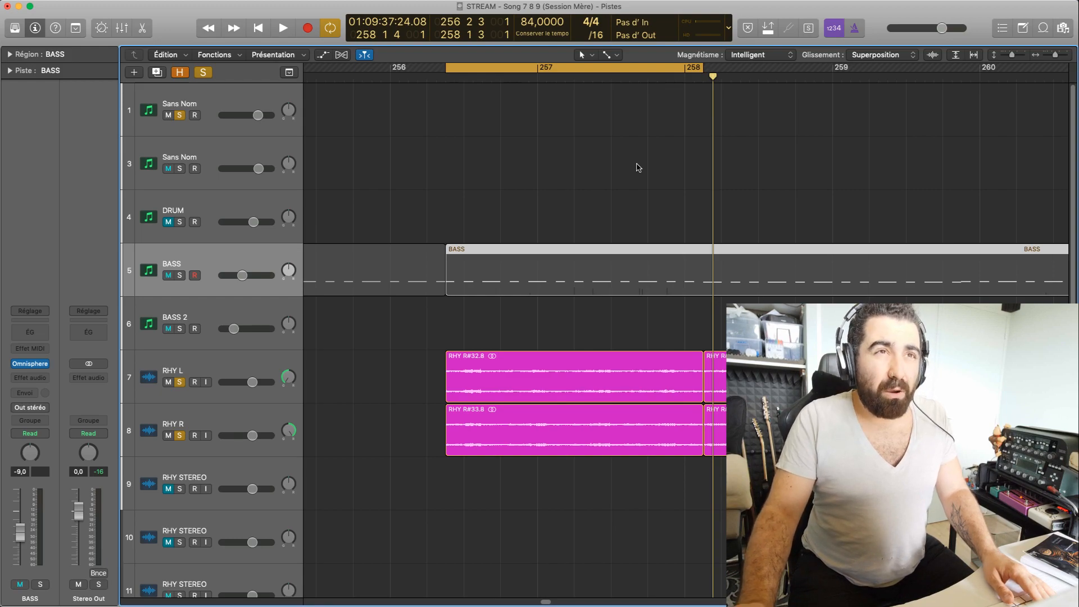
{"action": "left_click", "coordinate": [531, 327]}
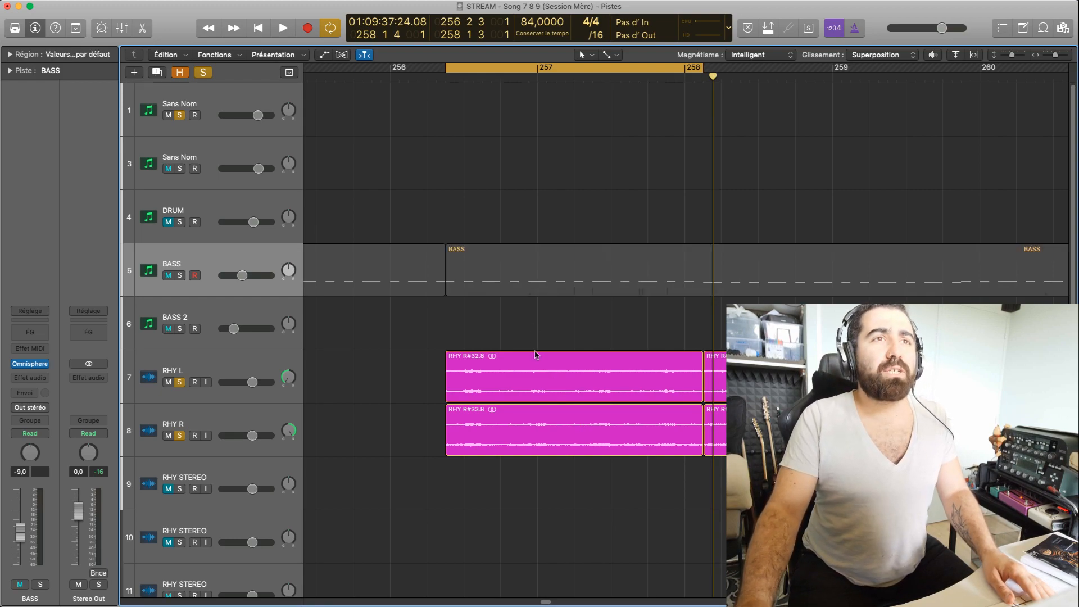
{"action": "left_click", "coordinate": [482, 380]}
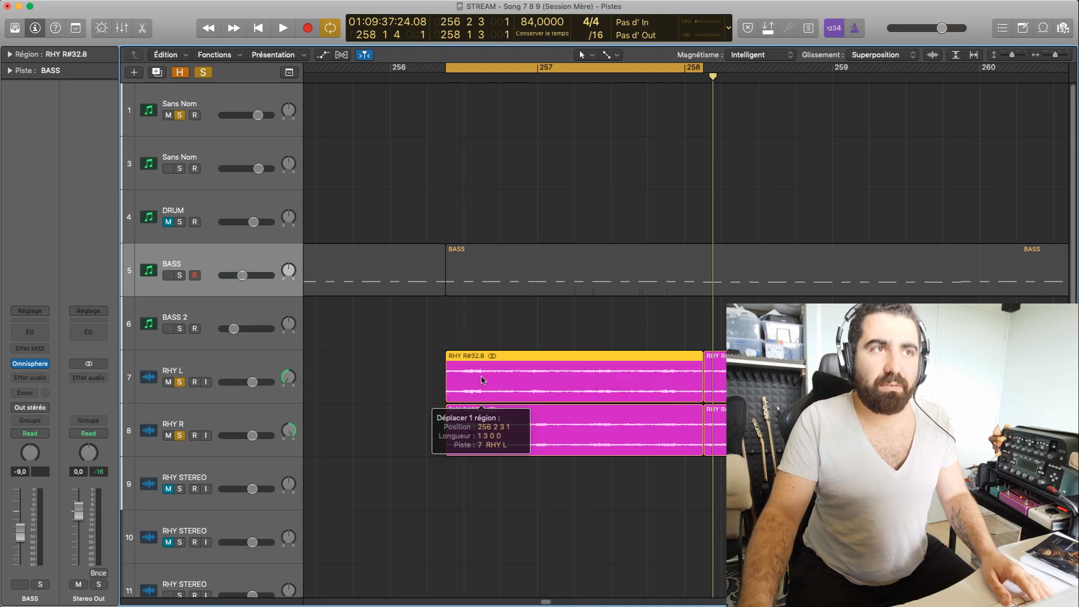
{"action": "left_click", "coordinate": [538, 282]}
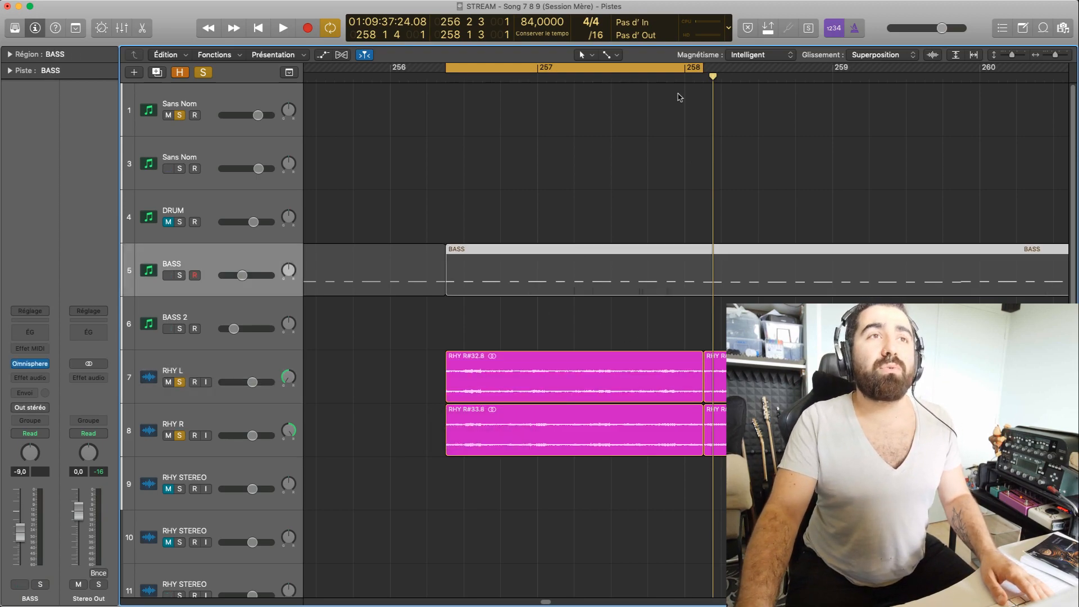
{"action": "left_click_drag", "start_coordinate": [1056, 55], "coordinate": [1054, 55]}
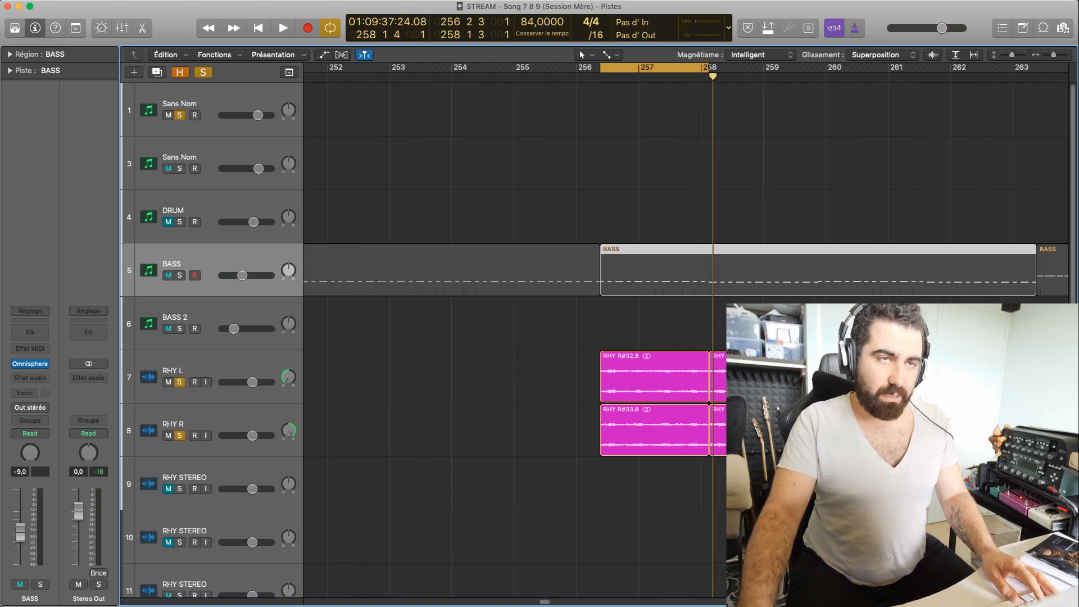
{"action": "left_click_drag", "start_coordinate": [707, 69], "coordinate": [1036, 186]}
Take RHY L and RHY R out of solo and solo the BASS track instead.
{"action": "left_click", "coordinate": [180, 382]}
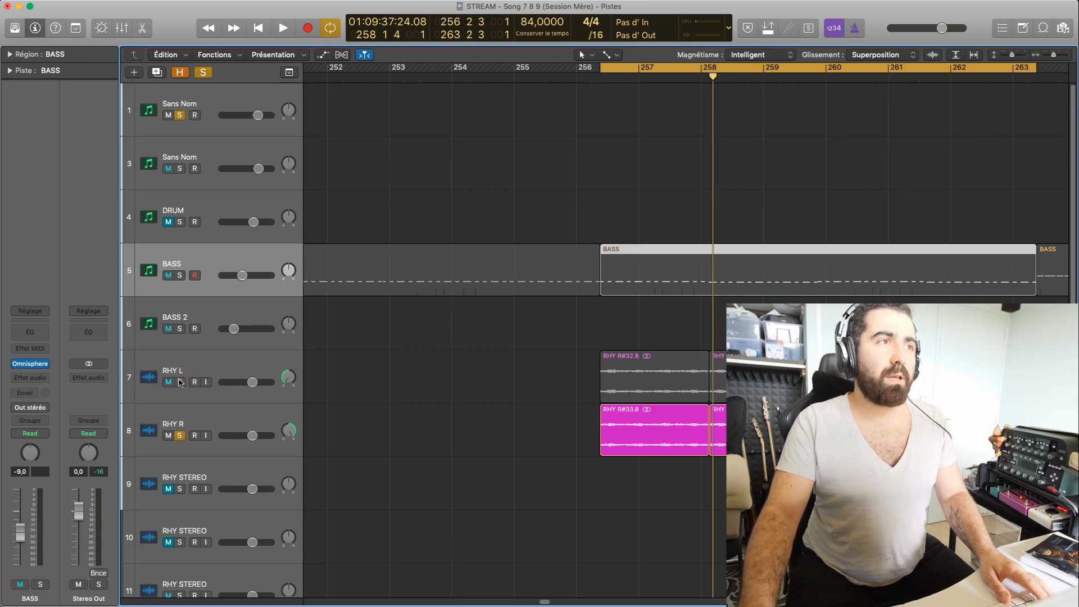
{"action": "left_click", "coordinate": [180, 436]}
{"action": "left_click", "coordinate": [180, 275]}
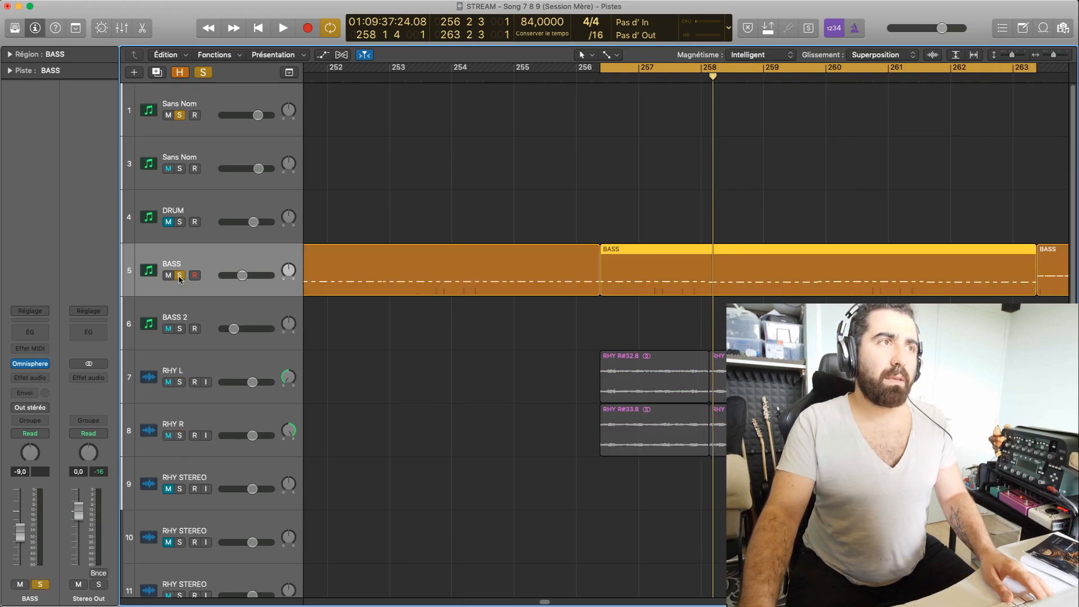
Play the soloed bass part into bar 260 and shorten the cycle to end at 259 4 3 1.
{"action": "key", "text": "space"}
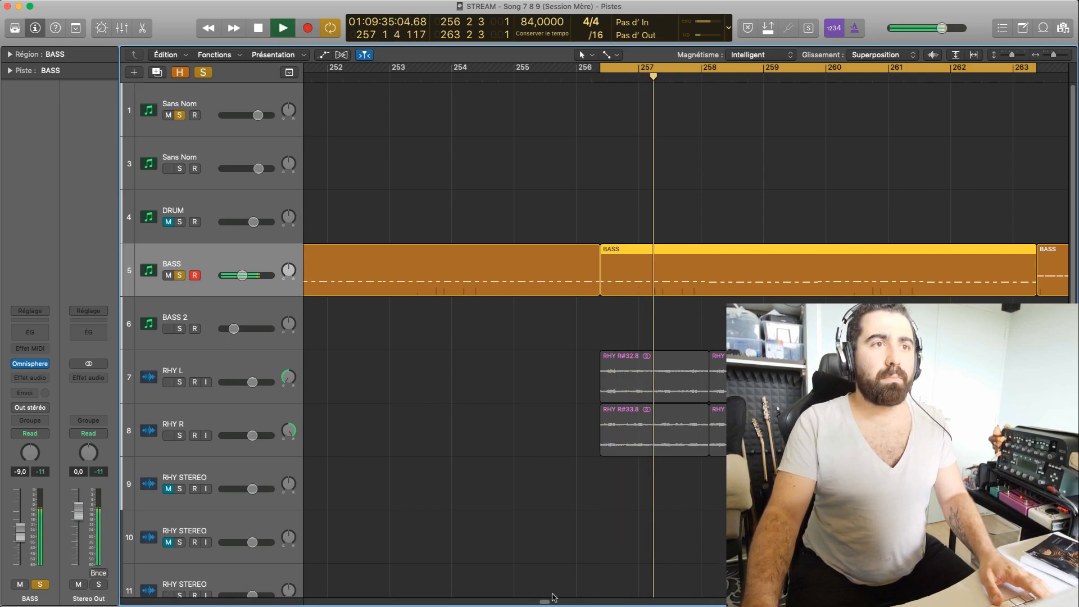
{"action": "scroll", "coordinate": [545, 603], "scroll_direction": "right", "scroll_amount": 3}
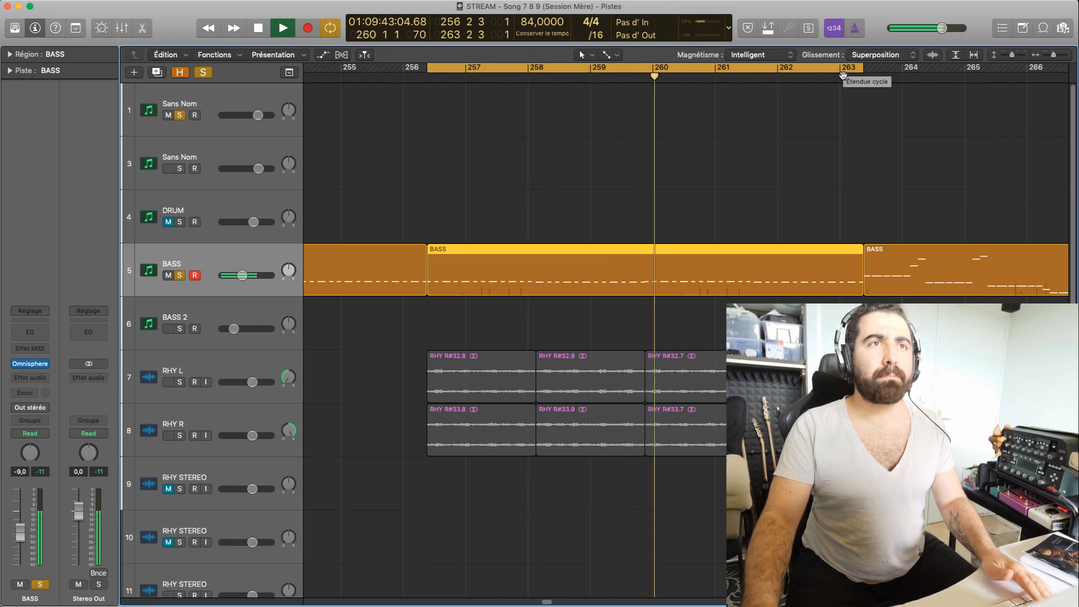
{"action": "key", "text": "space"}
{"action": "left_click_drag", "start_coordinate": [864, 78], "coordinate": [644, 135]}
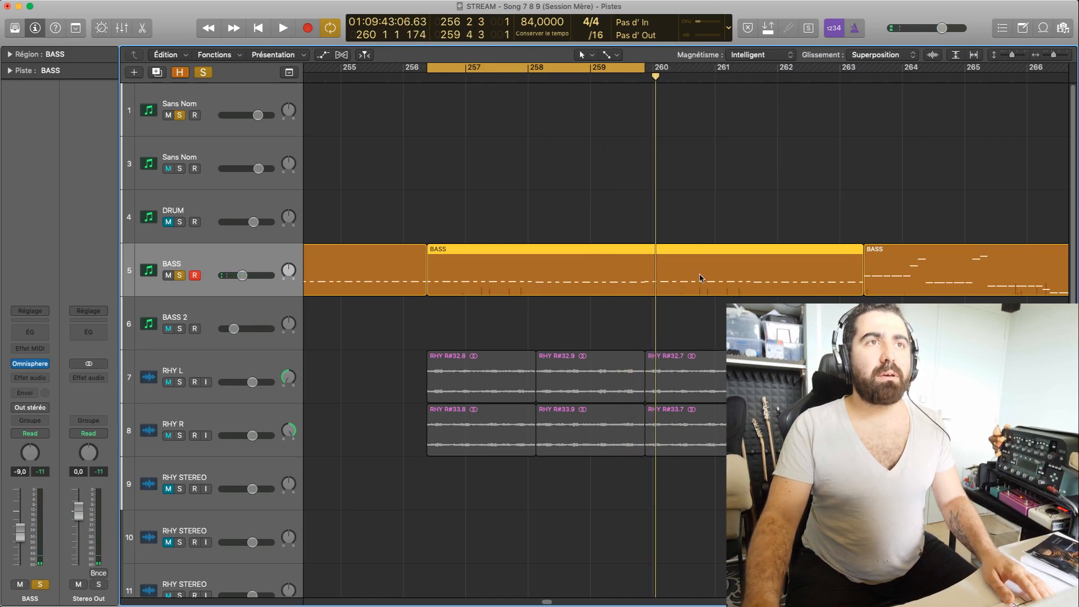
Try splitting the BASS region at the playhead, 260 1 1 174, and undo the split.
{"action": "key", "text": "super+t"}
{"action": "key", "text": "Return"}
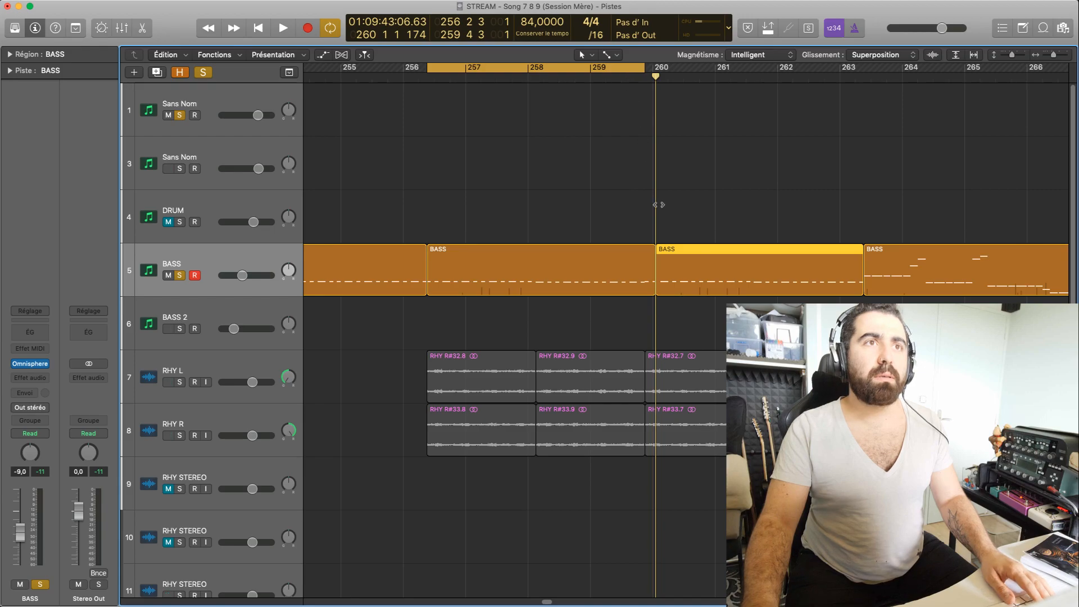
{"action": "key", "text": "super+Down"}
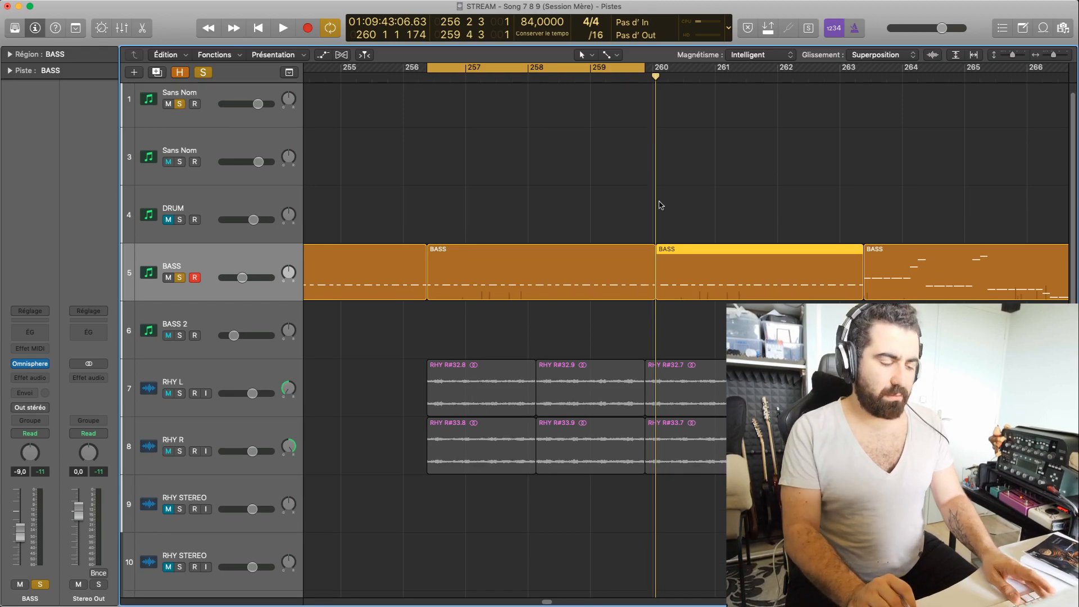
{"action": "key", "text": "super+z"}
Play the bass cycle and open the BASS region from bar 256 in the piano roll, framing its notes through bar 263.
{"action": "key", "text": "space"}
{"action": "key", "text": "super+Down"}
{"action": "key", "text": "super+Right"}
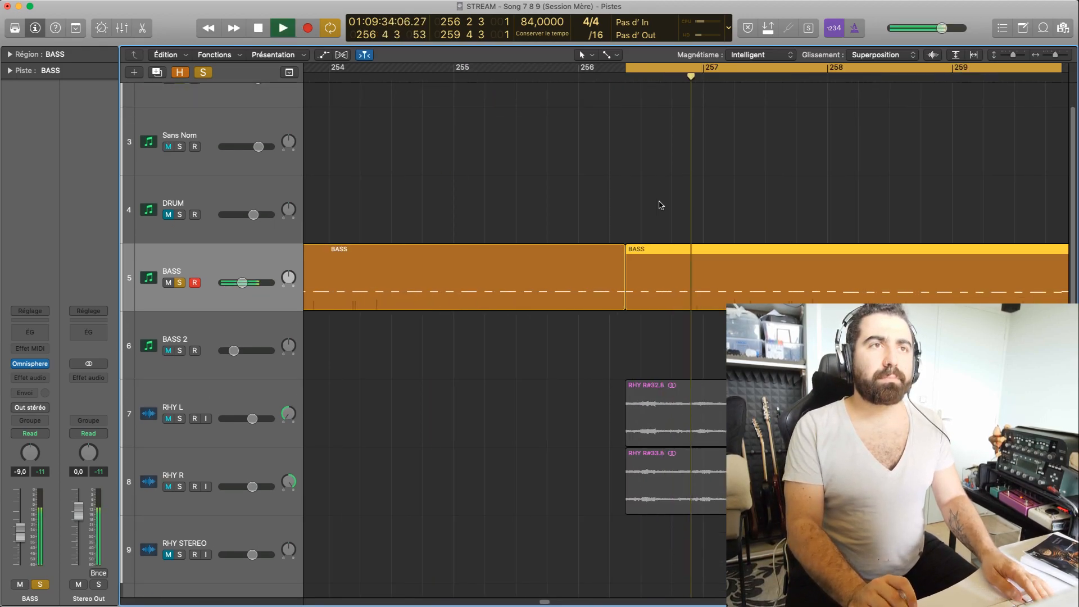
{"action": "double_click", "coordinate": [791, 279]}
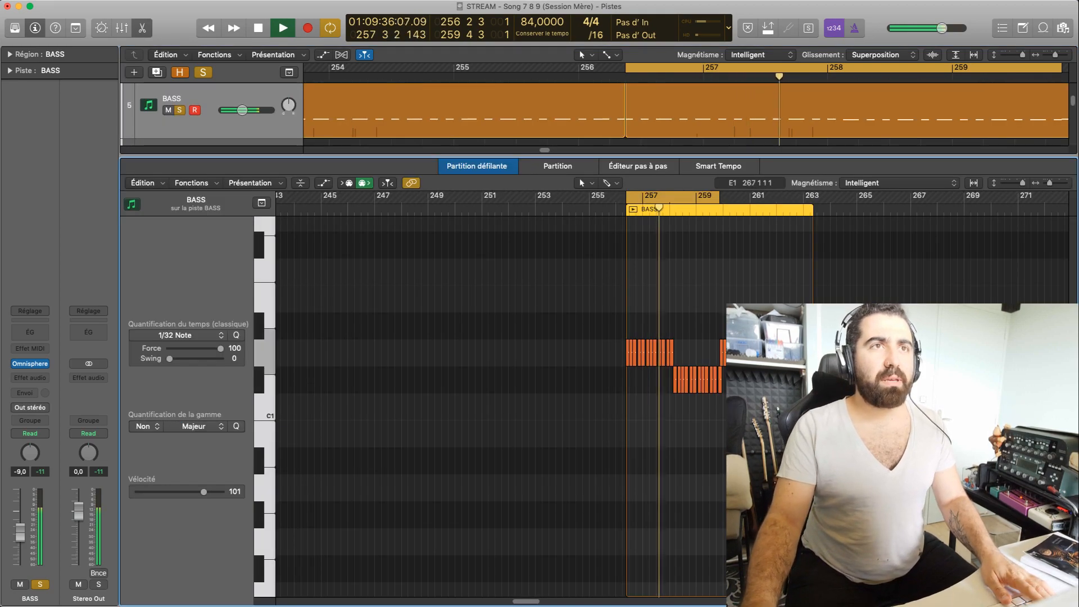
{"action": "key", "text": "super+Right"}
{"action": "key", "text": "super+Right"}
{"action": "key", "text": "super+Right"}
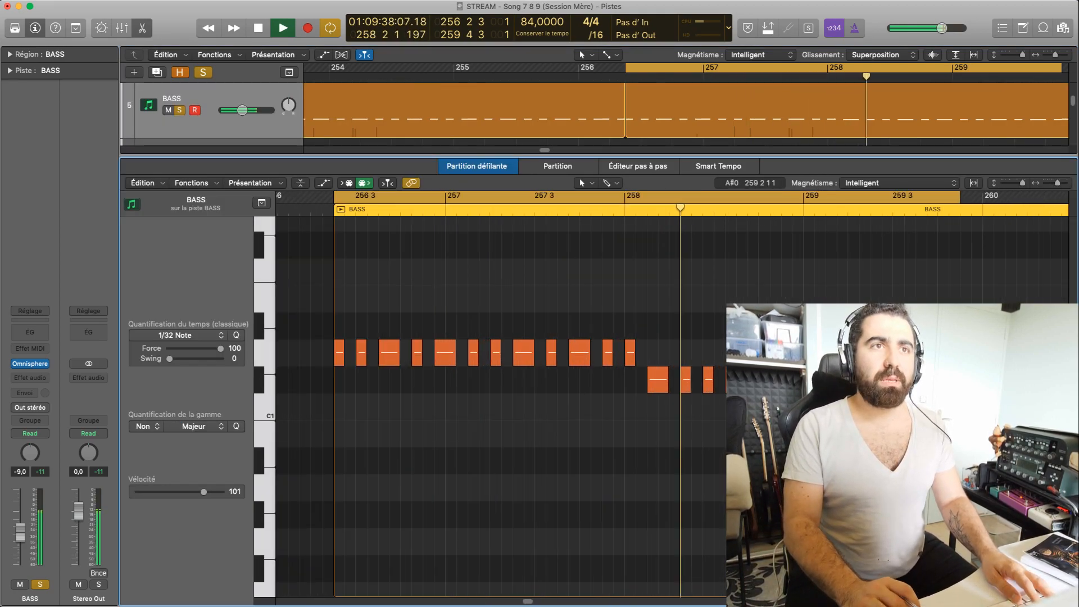
{"action": "left_click_drag", "start_coordinate": [1057, 183], "coordinate": [1053, 184]}
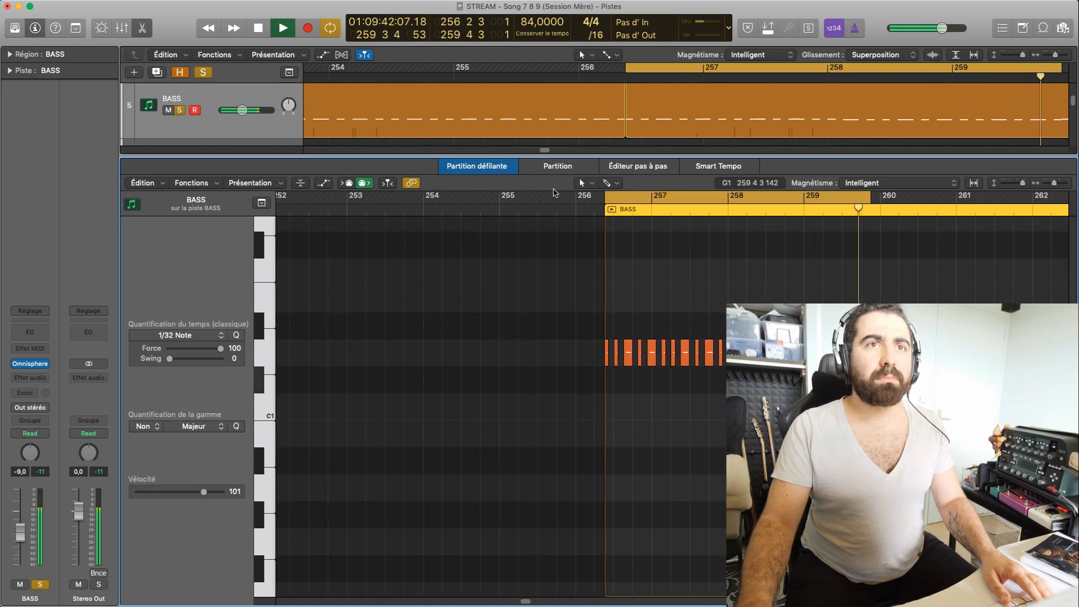
{"action": "key", "text": "space"}
{"action": "scroll", "coordinate": [531, 602], "scroll_direction": "right", "scroll_amount": 3}
{"action": "scroll", "coordinate": [531, 602], "scroll_direction": "right", "scroll_amount": 5}
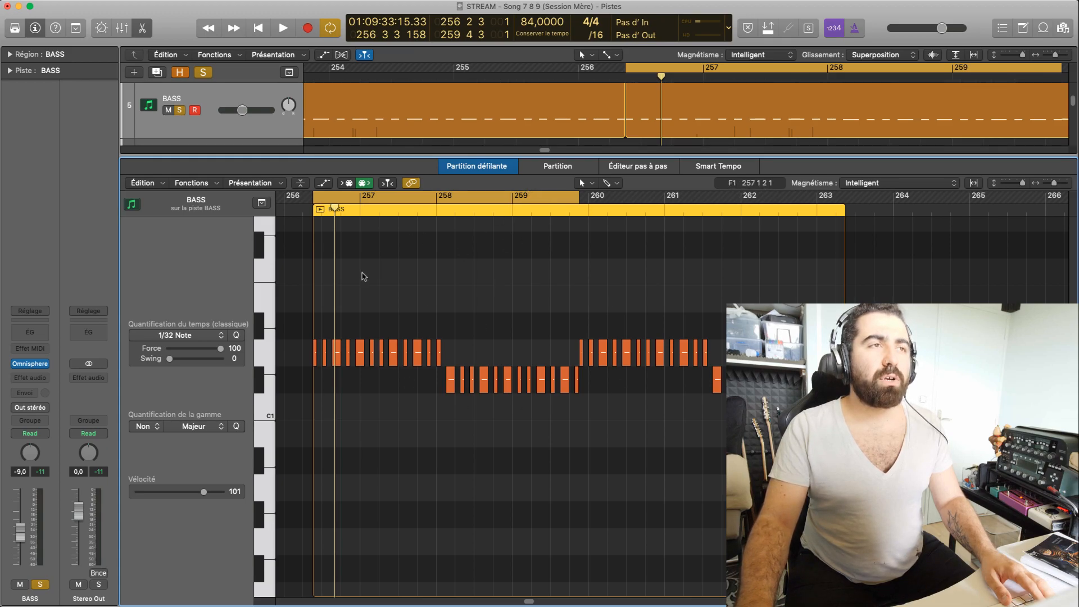
Play the looped bass line in the piano roll to follow its notes against the beat.
{"action": "key", "text": "space"}
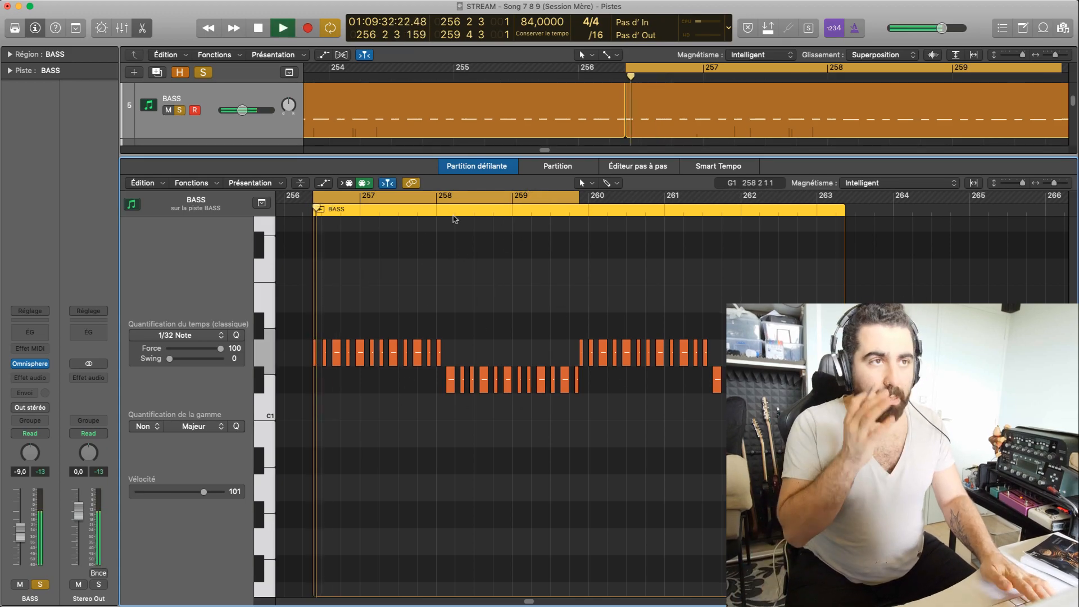
{"action": "key", "text": "super+Right"}
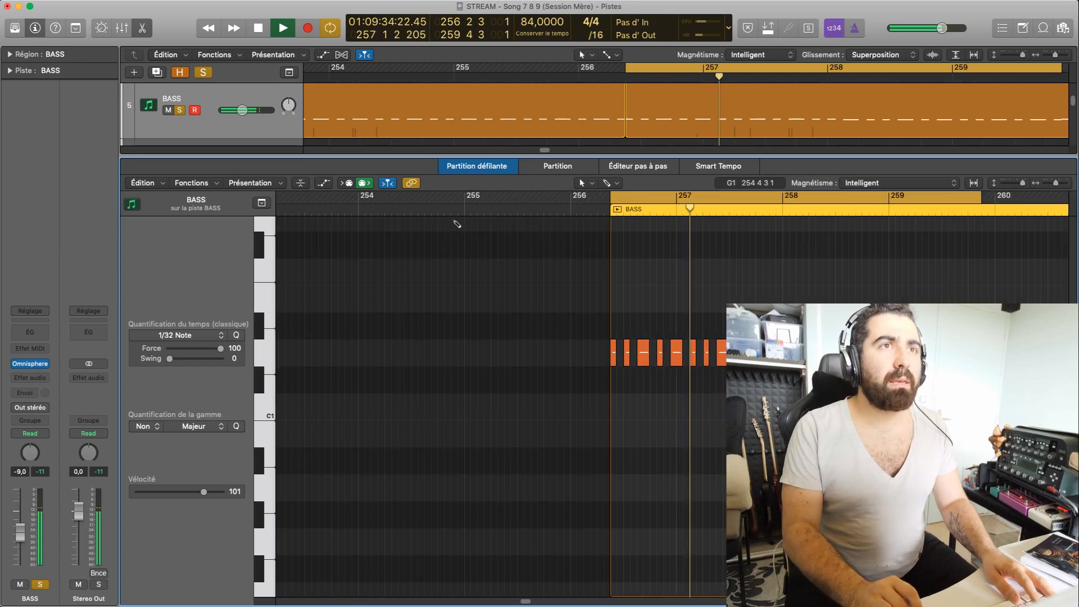
{"action": "key", "text": "space"}
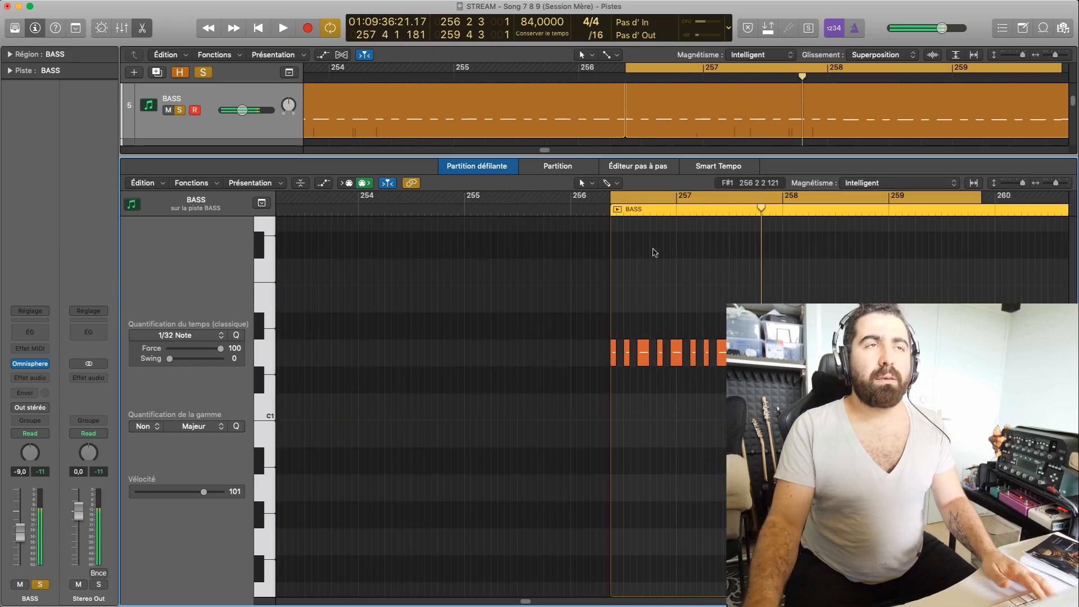
Try shifting the cycle to start on the downbeat at 256 1 1 1, and return it to start at 256 2 3 1.
{"action": "left_click_drag", "start_coordinate": [714, 210], "coordinate": [674, 210]}
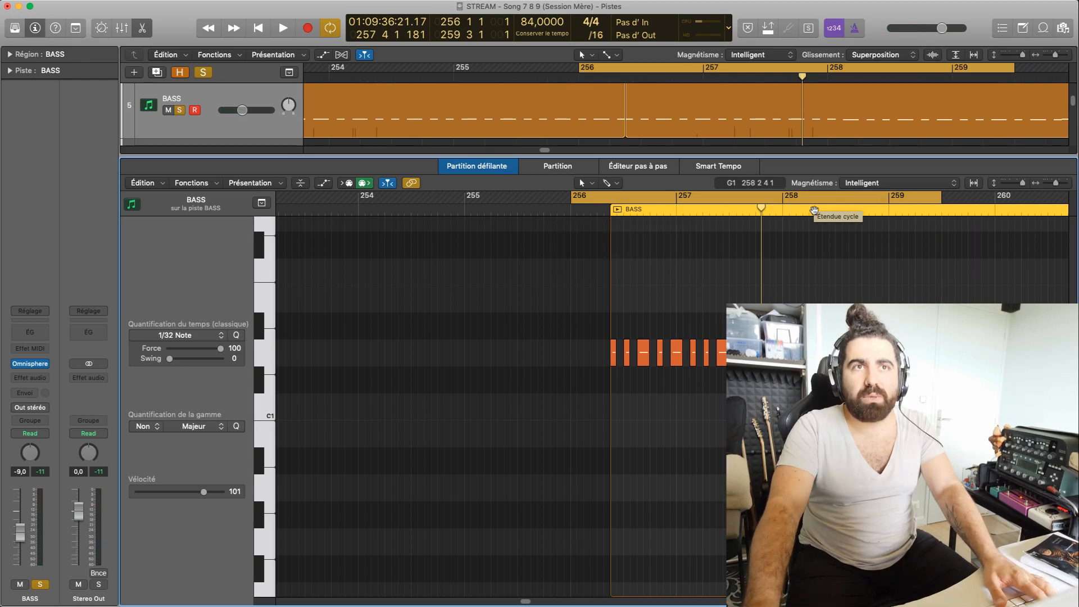
{"action": "left_click_drag", "start_coordinate": [633, 209], "coordinate": [691, 209]}
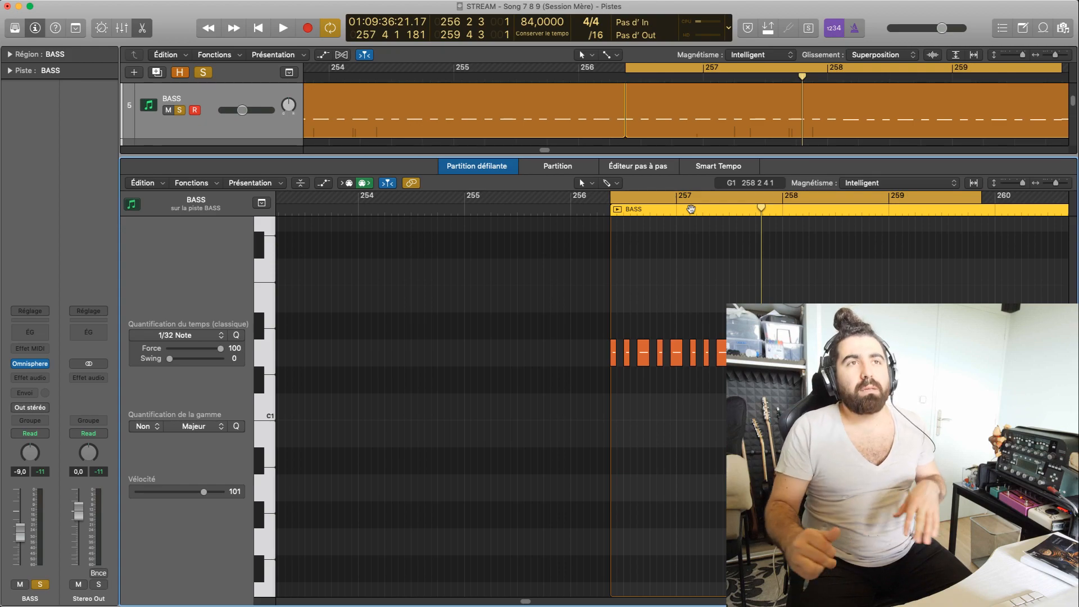
{"action": "left_click_drag", "start_coordinate": [702, 201], "coordinate": [663, 202]}
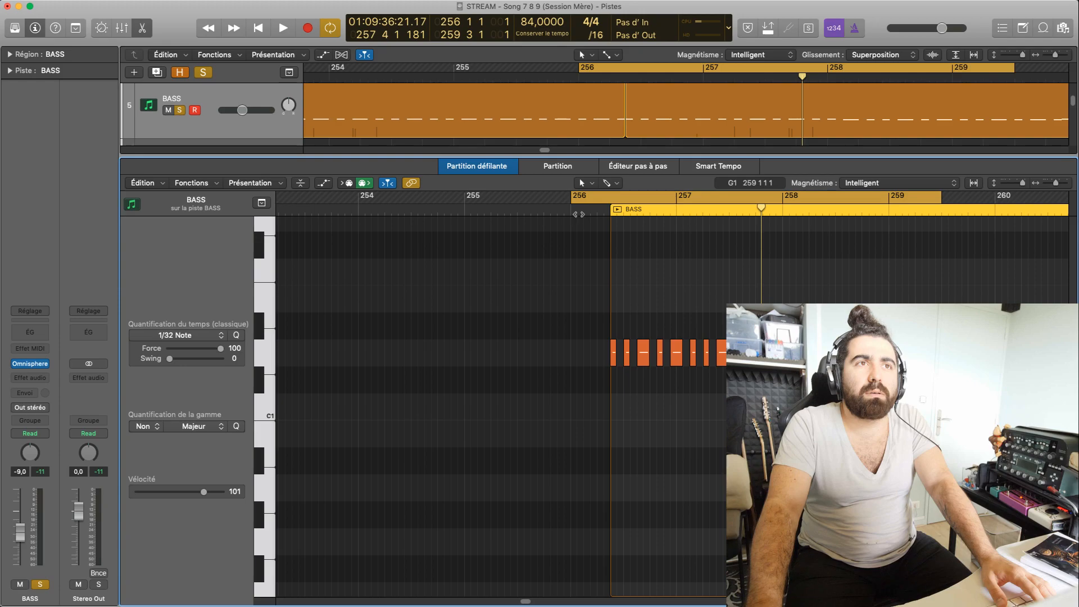
{"action": "left_click_drag", "start_coordinate": [631, 205], "coordinate": [630, 207]}
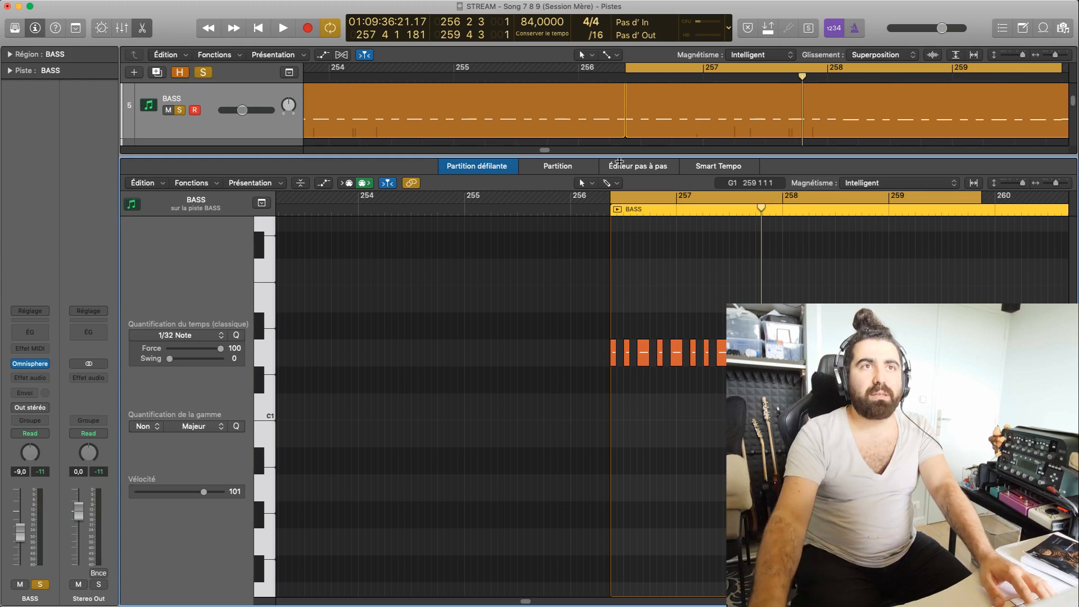
Move the playhead to 258 1 1 1 and on to 258 1 2 1 to examine where the riff's first half ends.
{"action": "left_click", "coordinate": [776, 82]}
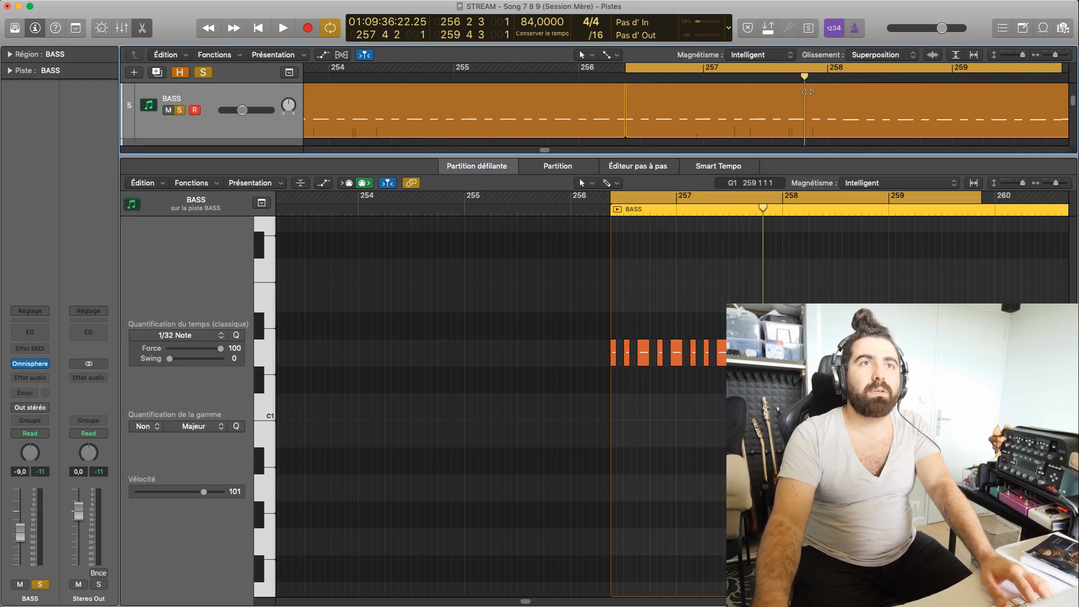
{"action": "mouse_move", "coordinate": [834, 104]}
{"action": "left_mouse_down"}
{"action": "mouse_move", "coordinate": [931, 103]}
{"action": "mouse_move", "coordinate": [827, 104]}
{"action": "left_mouse_up"}
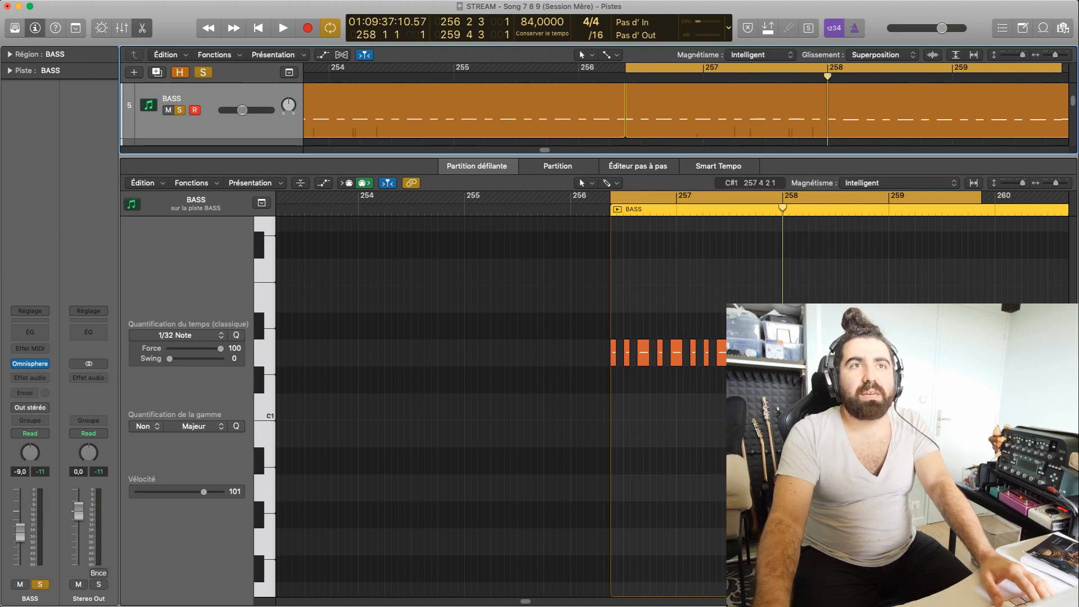
{"action": "left_click_drag", "start_coordinate": [776, 211], "coordinate": [782, 213]}
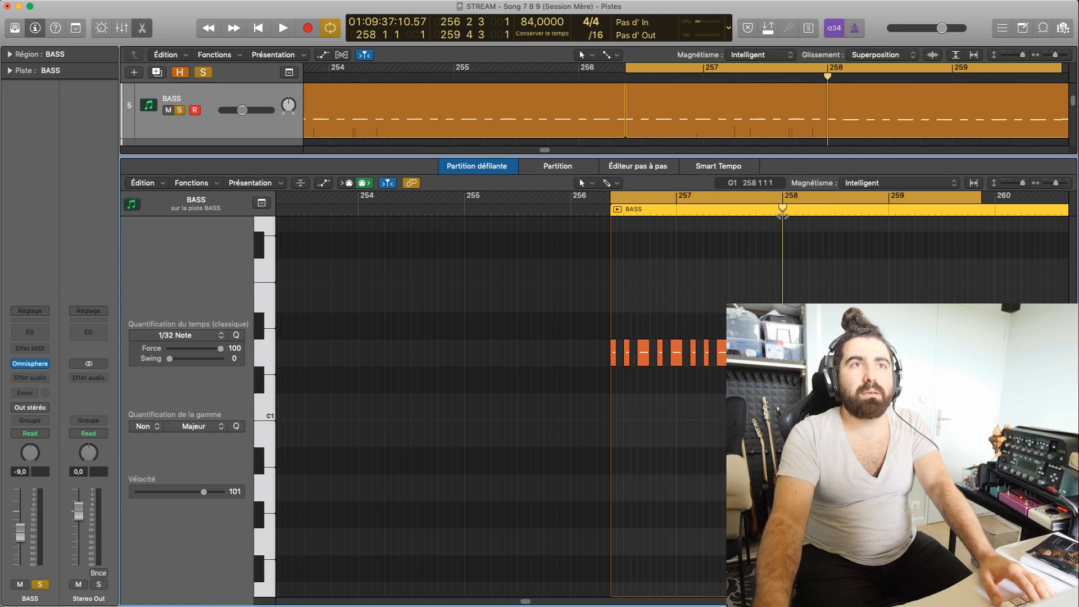
{"action": "left_click_drag", "start_coordinate": [787, 220], "coordinate": [786, 224]}
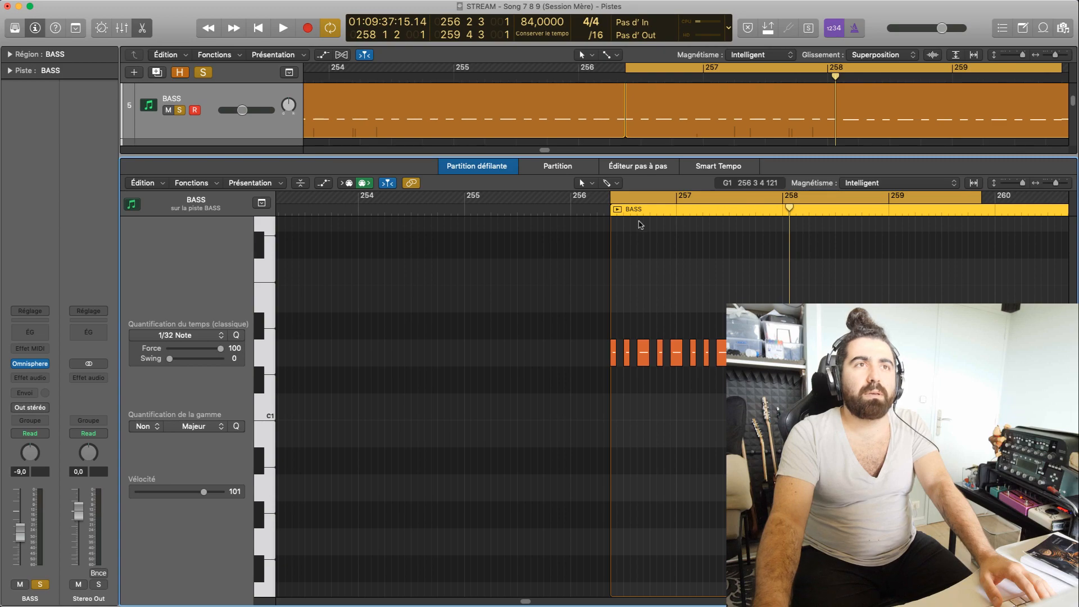
Shorten the cycle to run from 256 2 3 1 to 258 1 3 1 and place the playhead at its end.
{"action": "left_click_drag", "start_coordinate": [653, 67], "coordinate": [606, 67]}
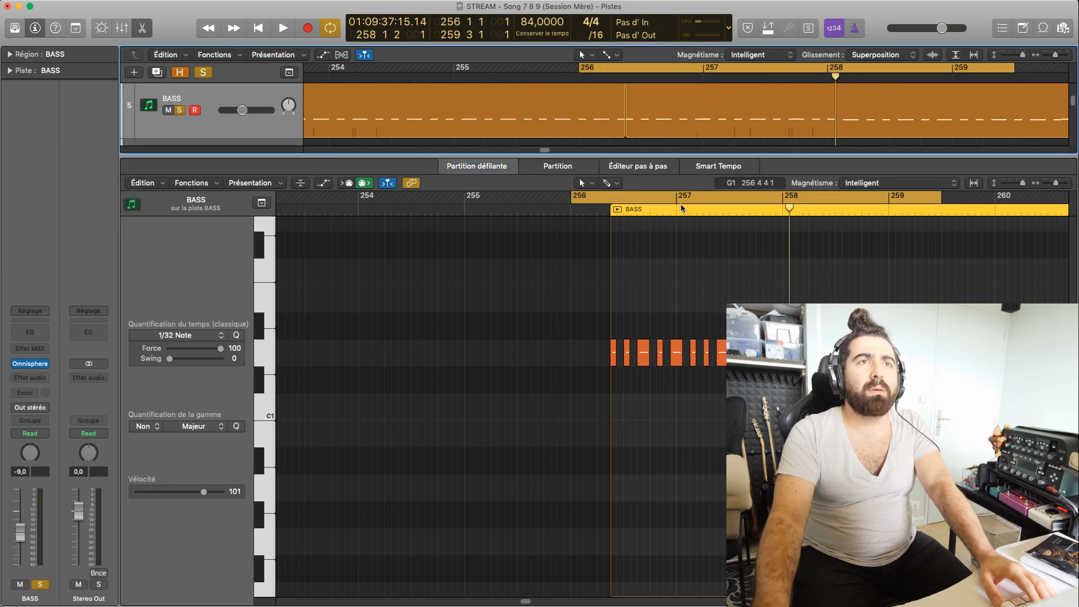
{"action": "left_click_drag", "start_coordinate": [941, 197], "coordinate": [756, 257]}
{"action": "left_click_drag", "start_coordinate": [685, 197], "coordinate": [725, 217]}
{"action": "left_click_drag", "start_coordinate": [789, 221], "coordinate": [795, 222]}
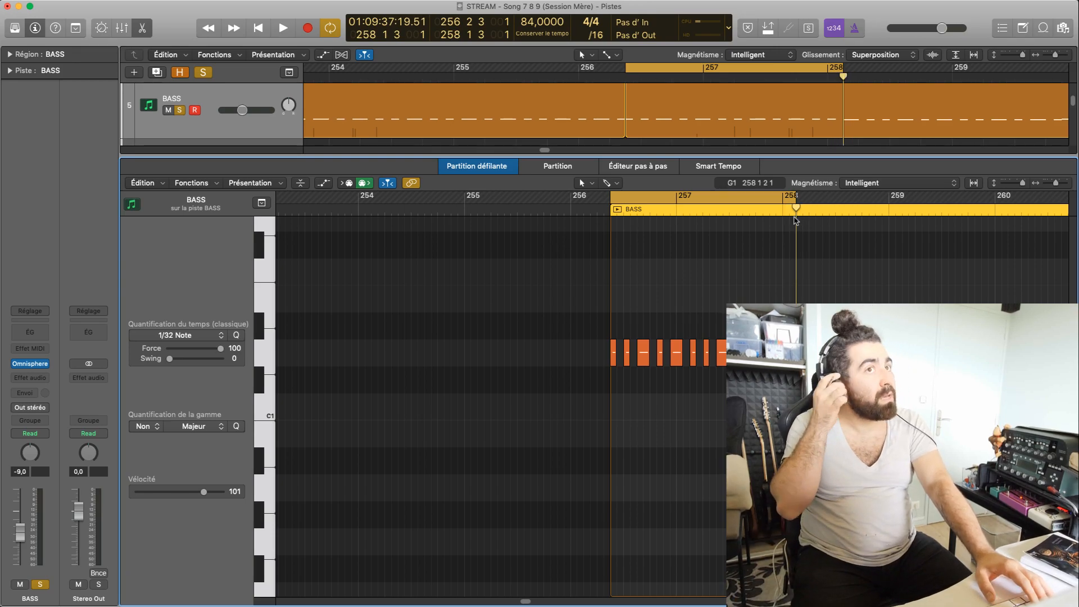
Move the cycle to the riff's second half, 258 1 3 1 to 259 4 3 1, and play it briefly.
{"action": "left_click_drag", "start_coordinate": [734, 211], "coordinate": [915, 231]}
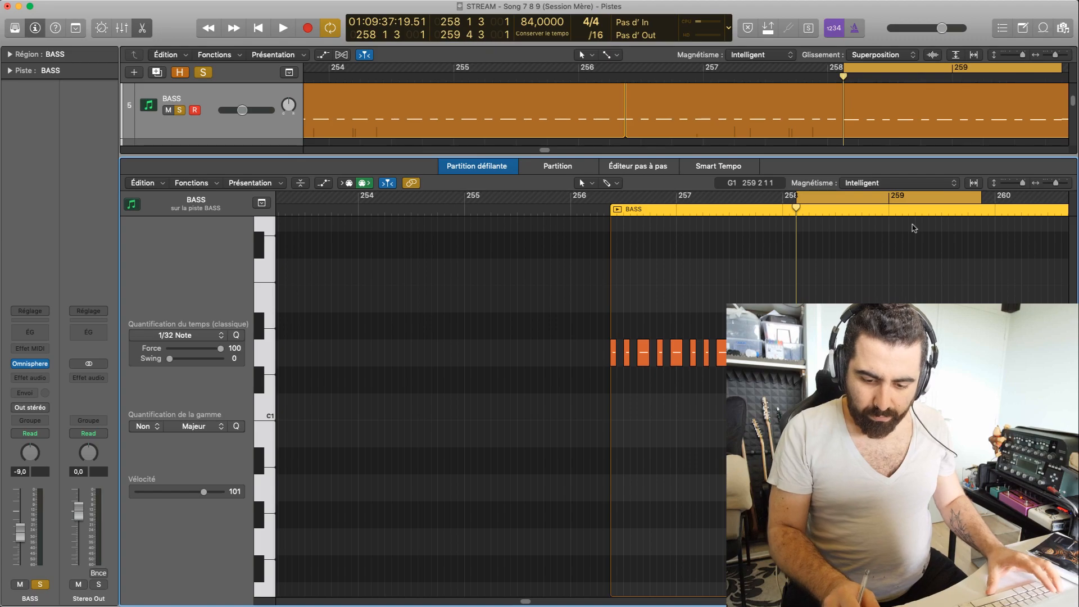
{"action": "key", "text": "space"}
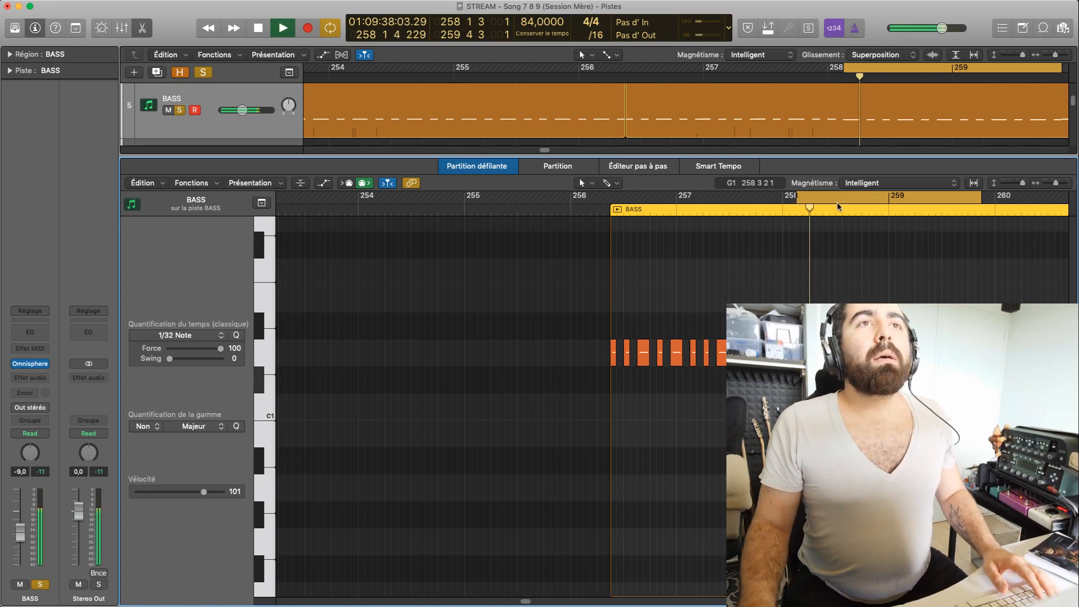
{"action": "key", "text": "space"}
Move the cycle back to 256 2 3 1 through 258 1 3 1 and play that bass section repeatedly.
{"action": "left_click_drag", "start_coordinate": [837, 204], "coordinate": [658, 214]}
{"action": "key", "text": "space"}
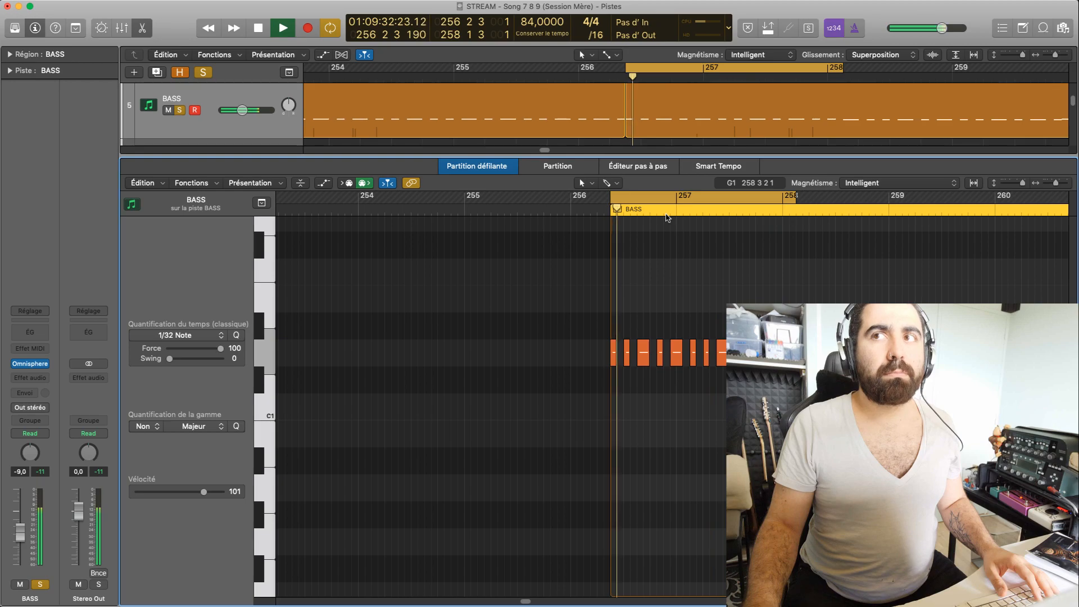
{"action": "key", "text": "space"}
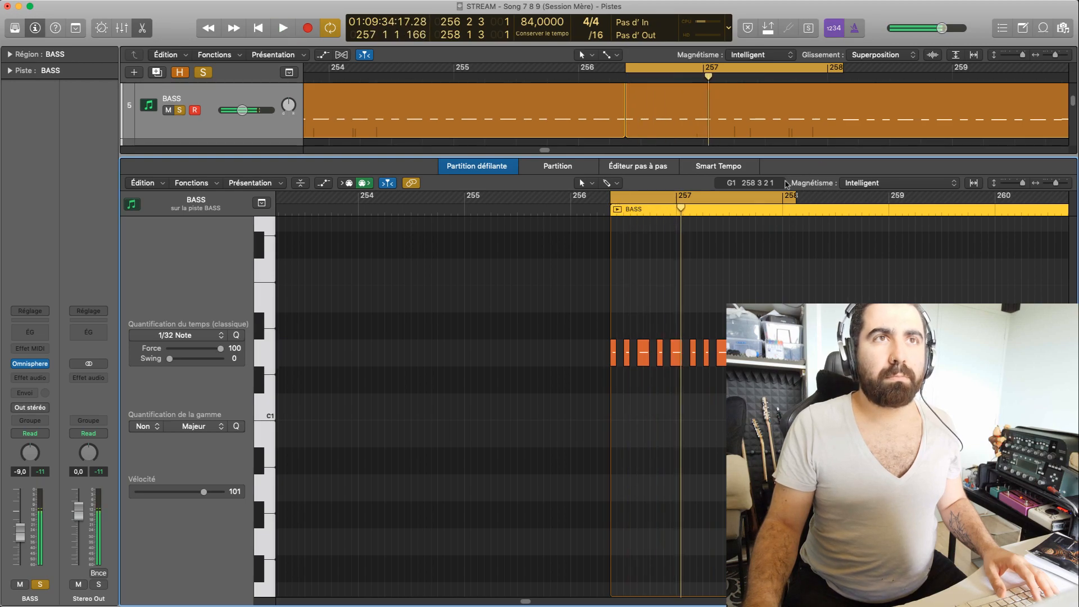
{"action": "key", "text": "space"}
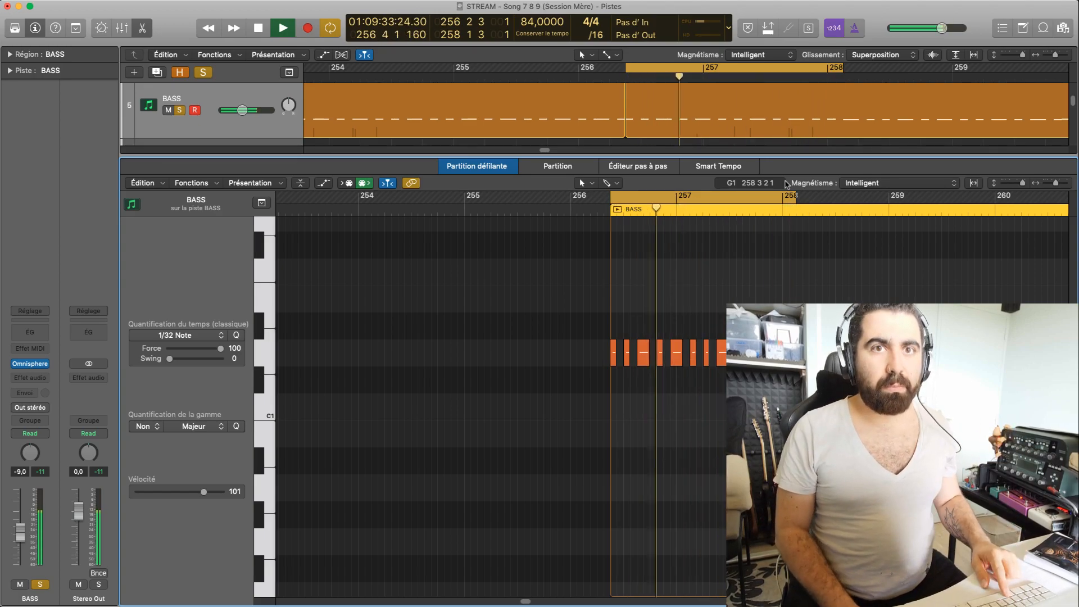
{"action": "key", "text": "space"}
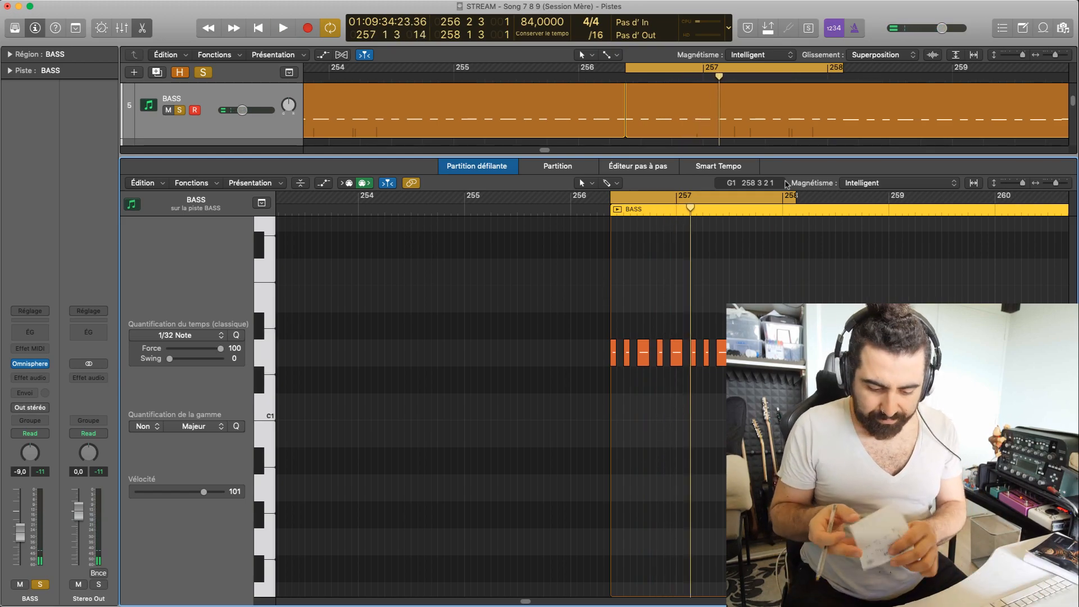
{"action": "key", "text": "space"}
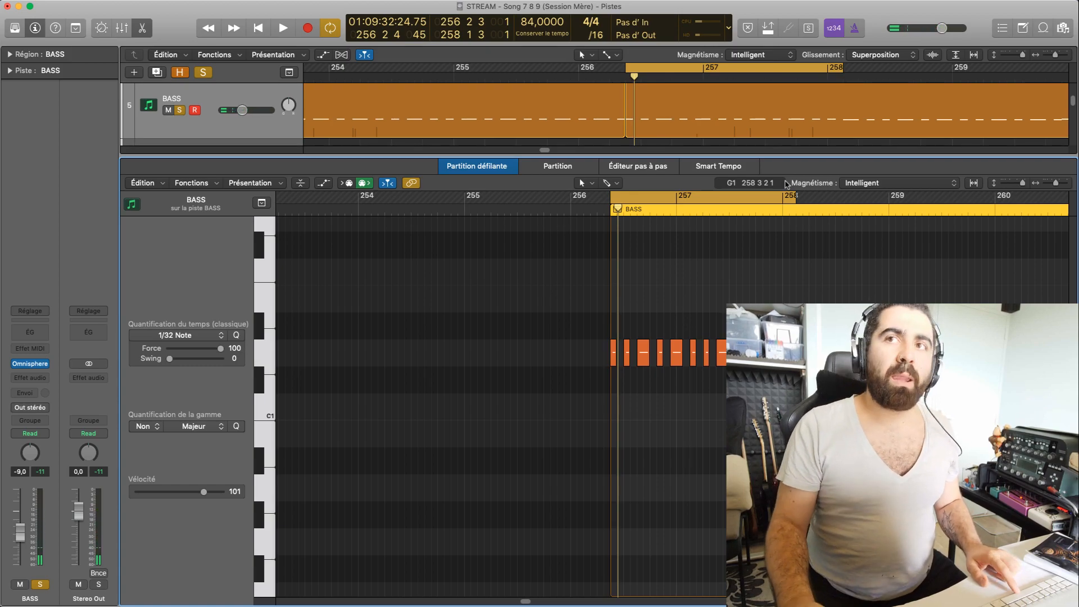
{"action": "key", "text": "space"}
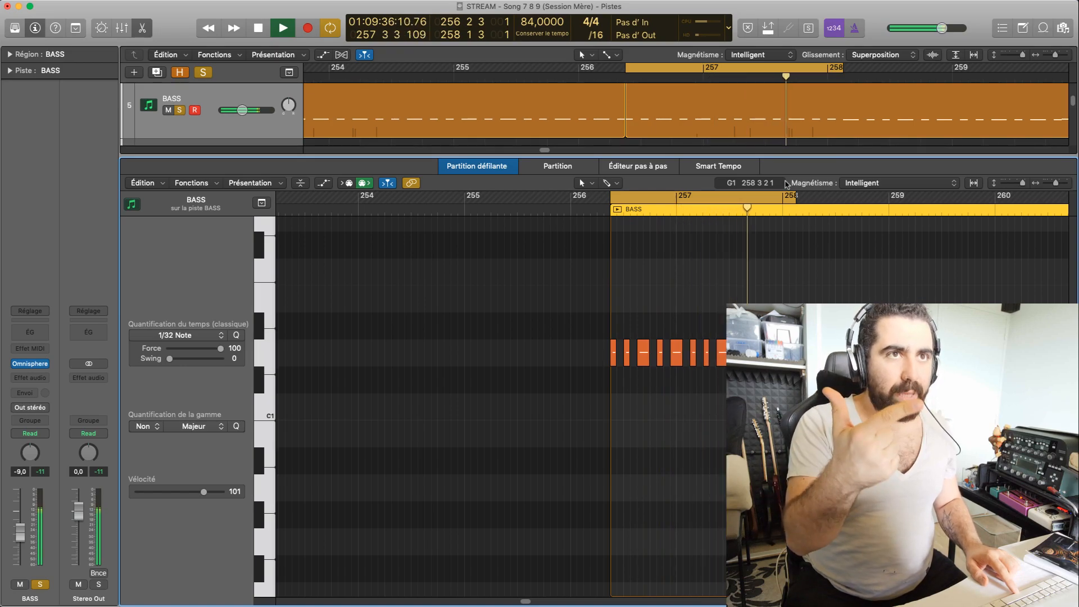
{"action": "key", "text": "space"}
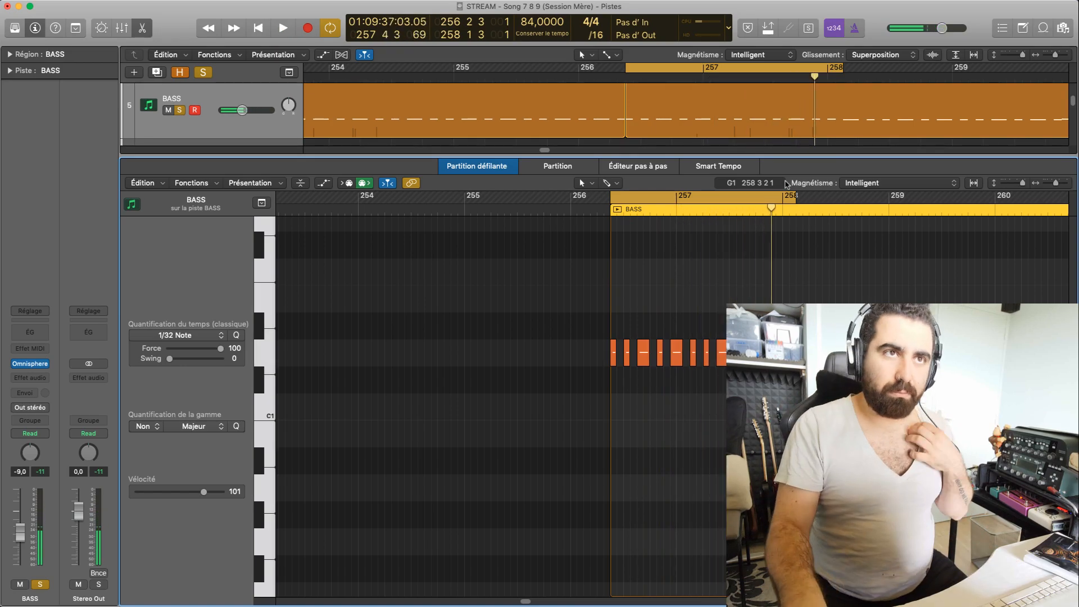
{"action": "key", "text": "space"}
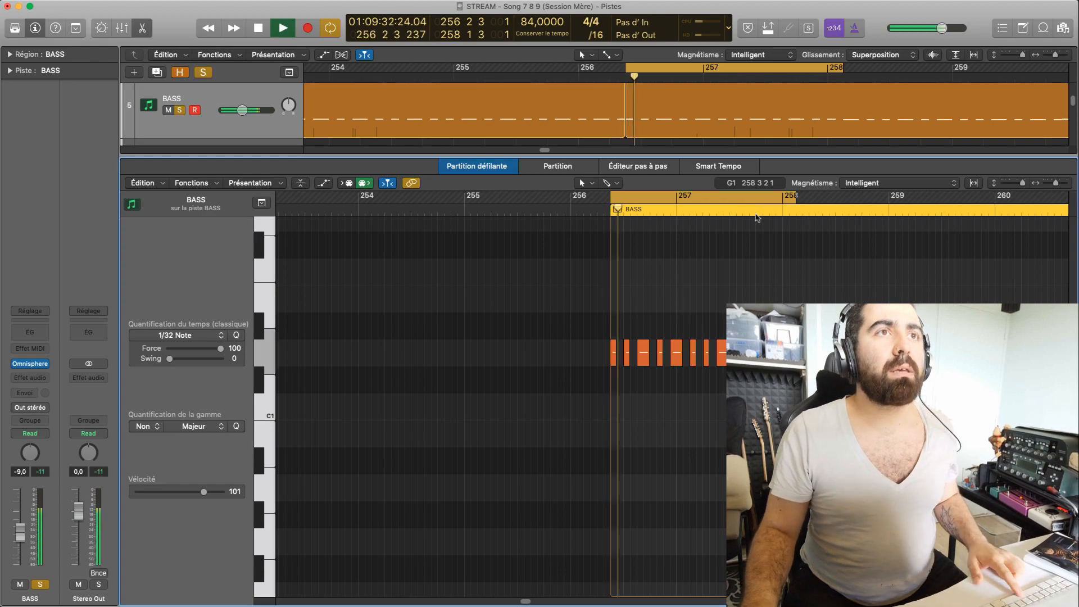
{"action": "key", "text": "space"}
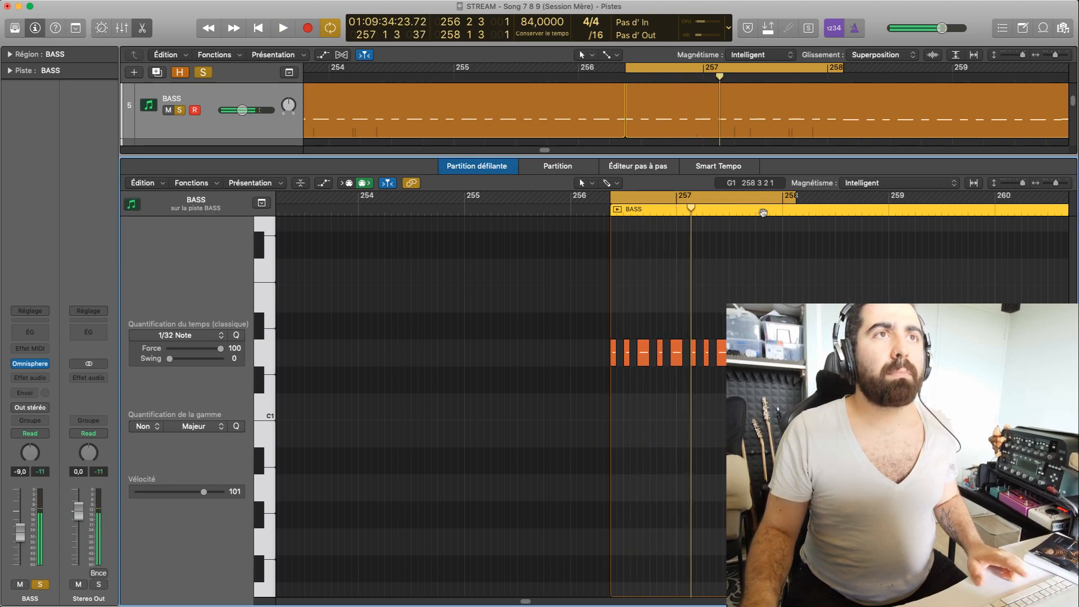
Shorten the cycle to end at 257 1 3 1 and shift it to cover 257 1 3 1 to 257 4 3 1.
{"action": "left_click_drag", "start_coordinate": [795, 198], "coordinate": [689, 264]}
{"action": "left_click_drag", "start_coordinate": [617, 207], "coordinate": [649, 211]}
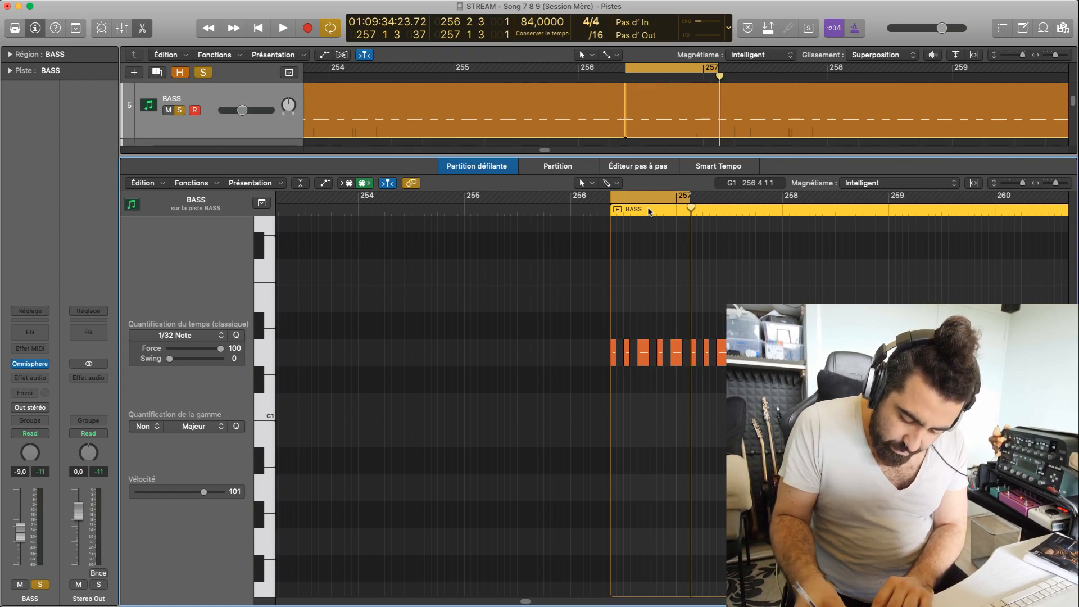
{"action": "left_click_drag", "start_coordinate": [650, 210], "coordinate": [730, 209]}
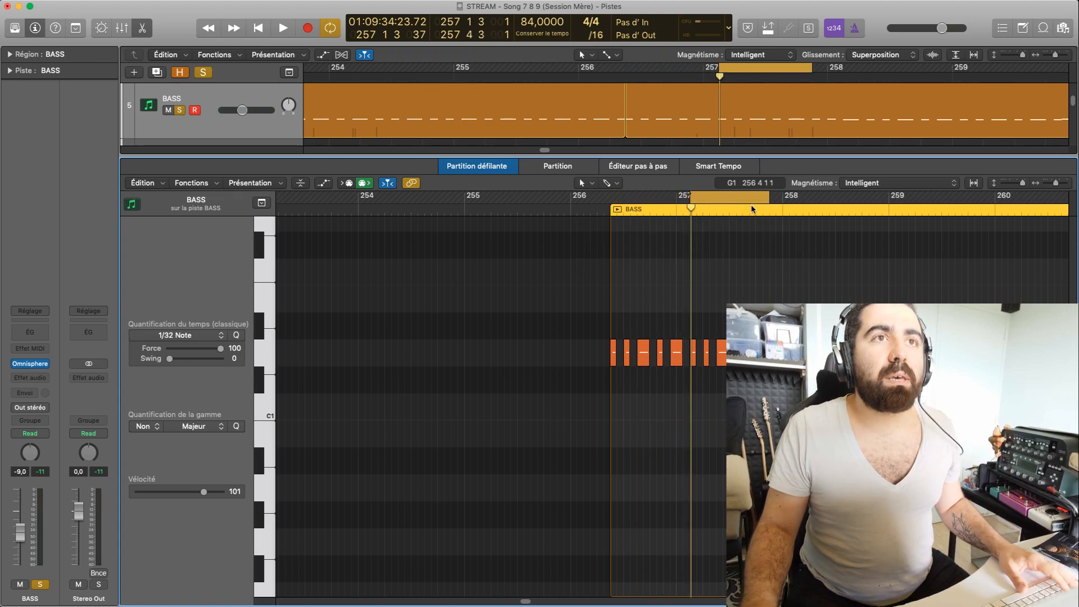
{"action": "left_click", "coordinate": [771, 212]}
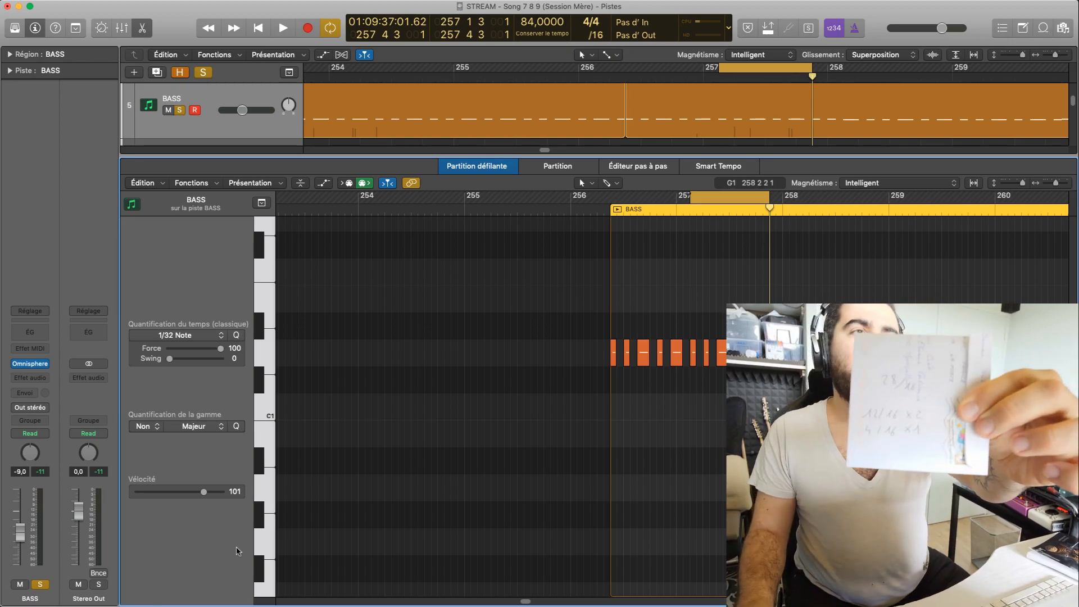
{"action": "mouse_move", "coordinate": [569, 603]}
{"action": "left_click", "coordinate": [496, 597]}
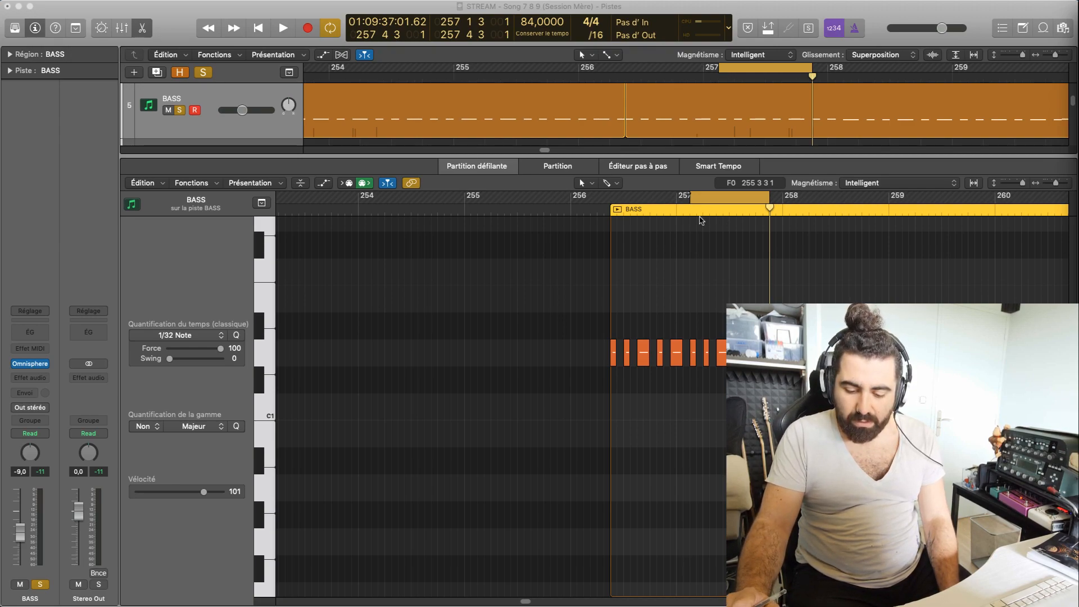
Shift the cycle to start at 257 4 3 1 and shorten it to end at 258 1 2 1.
{"action": "left_click_drag", "start_coordinate": [736, 197], "coordinate": [797, 224]}
{"action": "right_click", "coordinate": [764, 220]}
{"action": "left_click", "coordinate": [732, 200]}
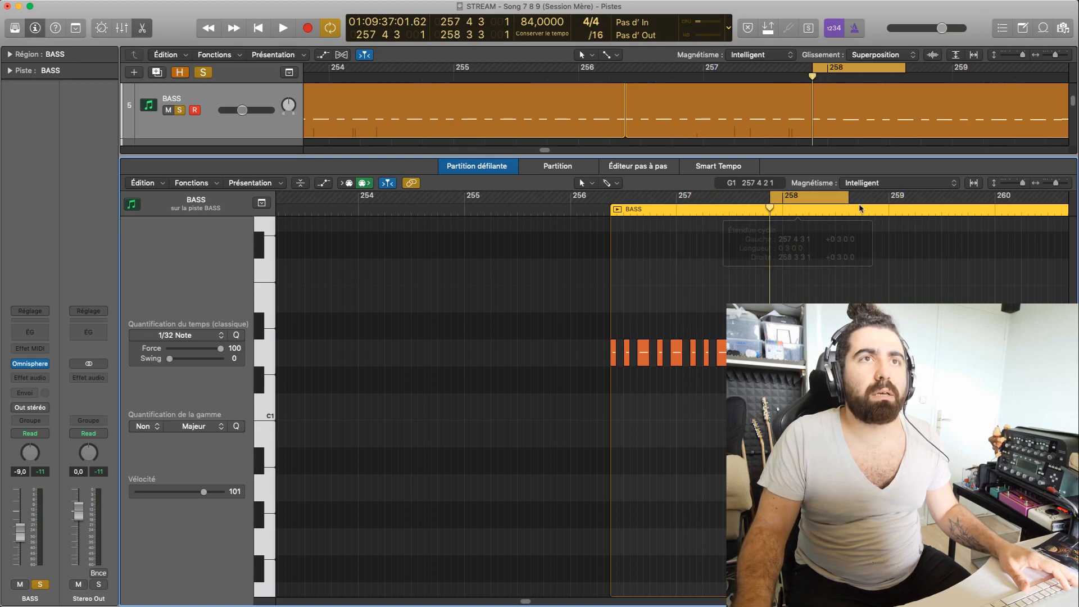
{"action": "left_click_drag", "start_coordinate": [850, 198], "coordinate": [791, 224]}
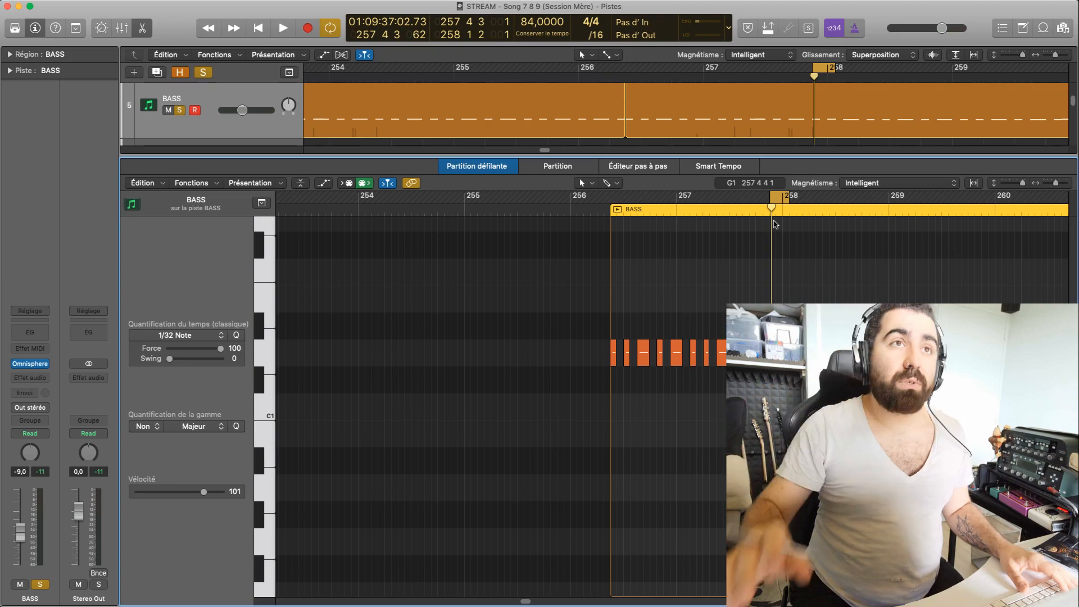
Set the cycle to run from 256 2 3 1 to 258 1 1 1 and play that bass section.
{"action": "left_click", "coordinate": [775, 198]}
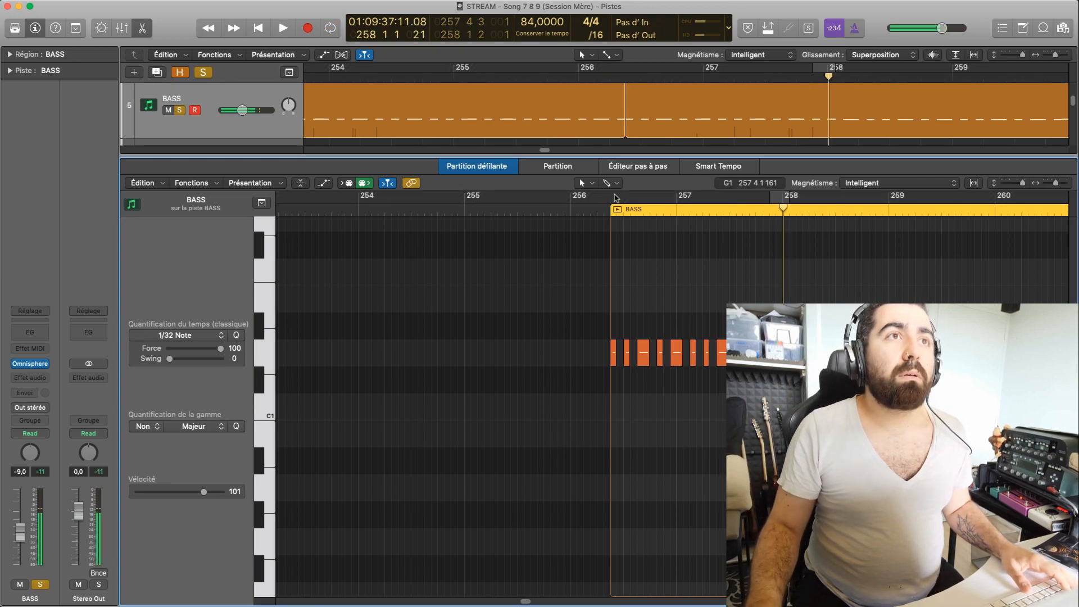
{"action": "left_click_drag", "start_coordinate": [615, 198], "coordinate": [783, 198]}
{"action": "left_click_drag", "start_coordinate": [613, 200], "coordinate": [612, 199]}
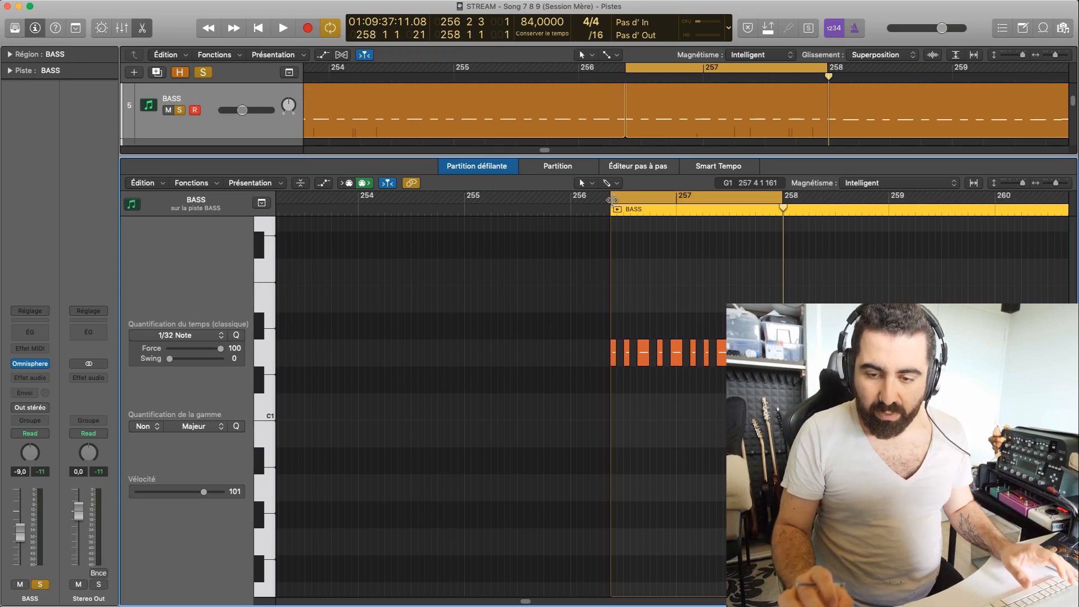
{"action": "key", "text": "space"}
{"action": "key", "text": "space"}
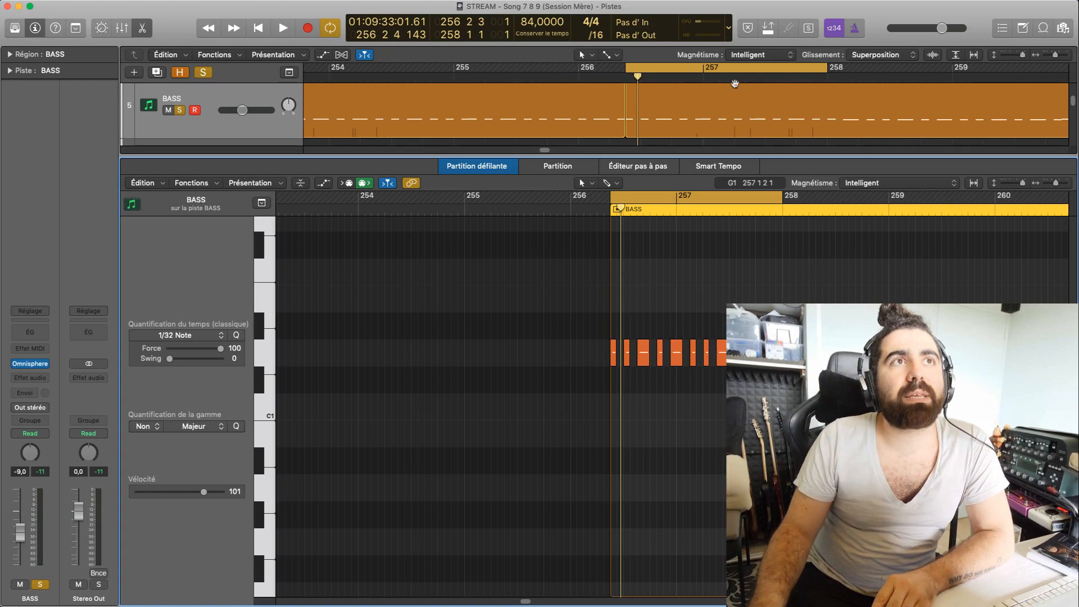
Enlarge the tracks area to show the guitar tracks and extend the cycle to end at 258 1 3 1.
{"action": "left_click_drag", "start_coordinate": [849, 163], "coordinate": [848, 319]}
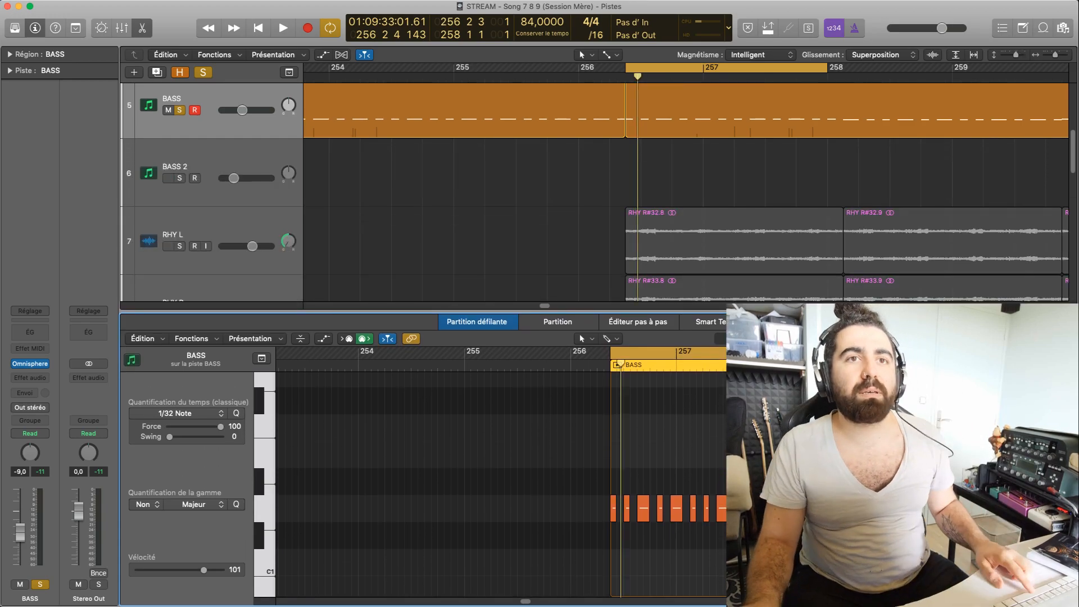
{"action": "left_click_drag", "start_coordinate": [782, 351], "coordinate": [789, 352]}
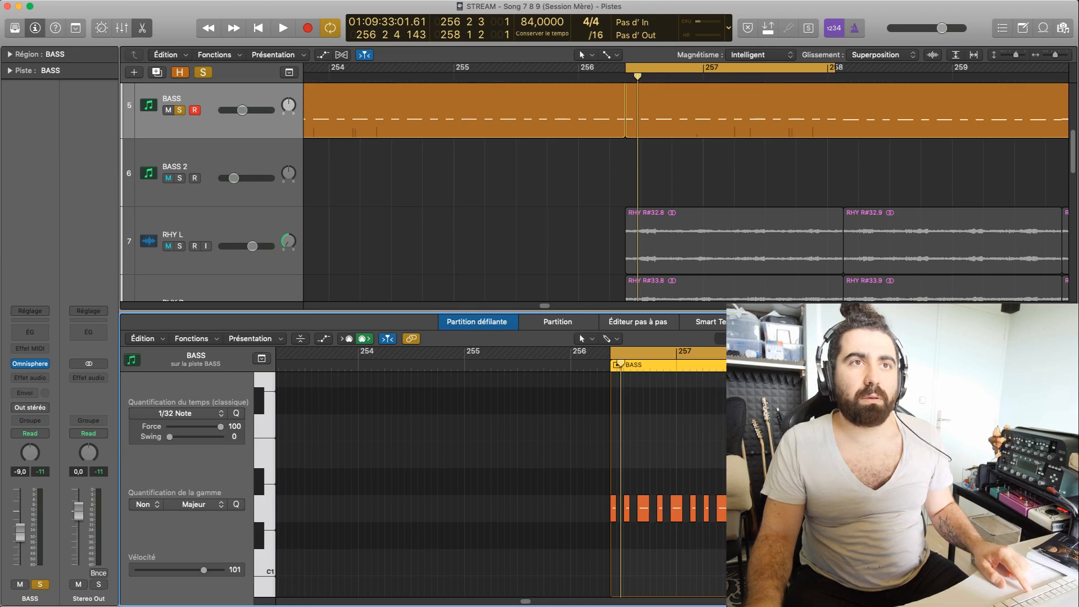
{"action": "mouse_move", "coordinate": [652, 72]}
{"action": "left_mouse_down"}
{"action": "mouse_move", "coordinate": [609, 74]}
{"action": "mouse_move", "coordinate": [683, 76]}
{"action": "mouse_move", "coordinate": [654, 89]}
{"action": "left_mouse_up"}
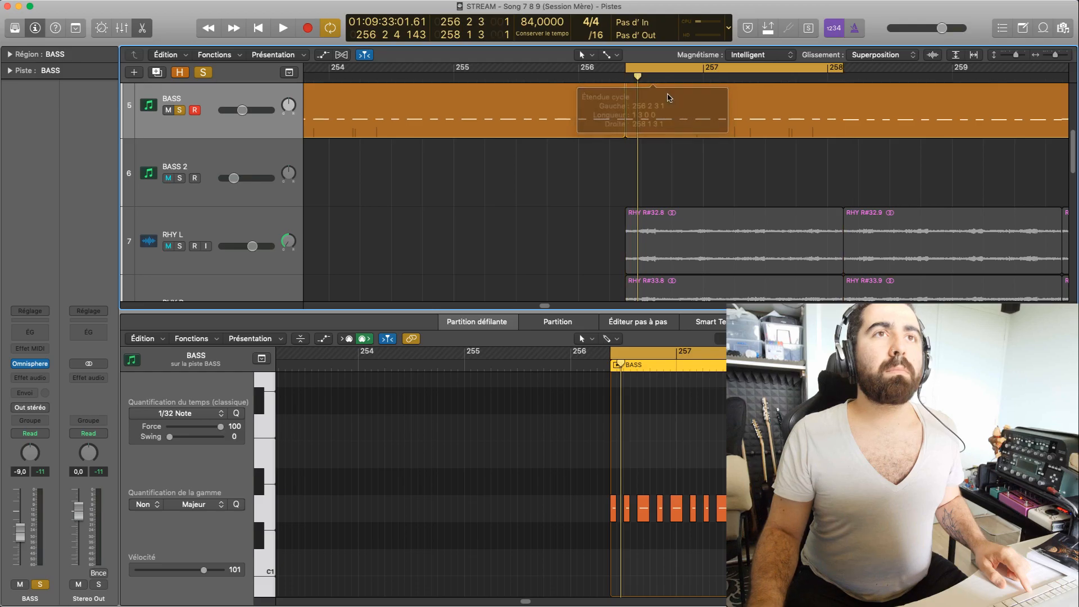
Solo the RHY L and RHY R guitar tracks instead of BASS and play the cycled section.
{"action": "left_click", "coordinate": [179, 247]}
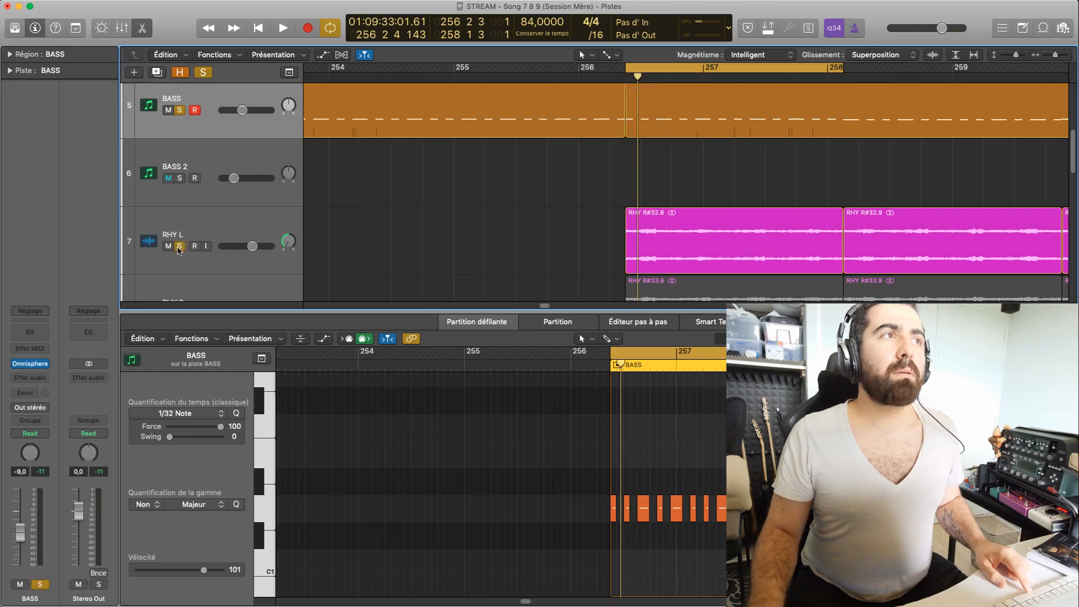
{"action": "left_click", "coordinate": [179, 109]}
{"action": "key", "text": "space"}
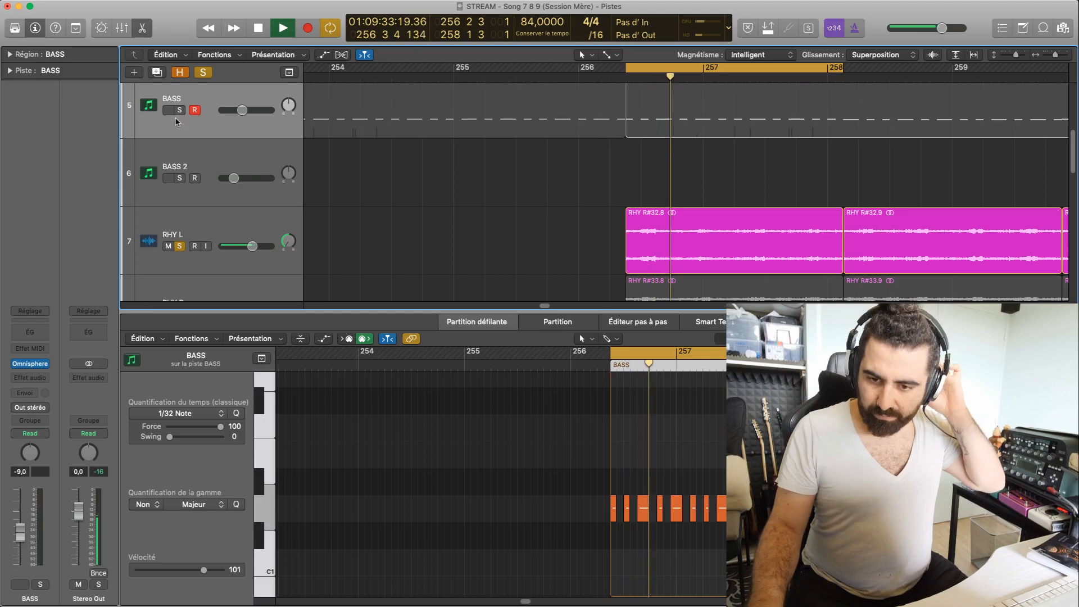
{"action": "scroll", "coordinate": [181, 253], "scroll_direction": "down", "scroll_amount": 2}
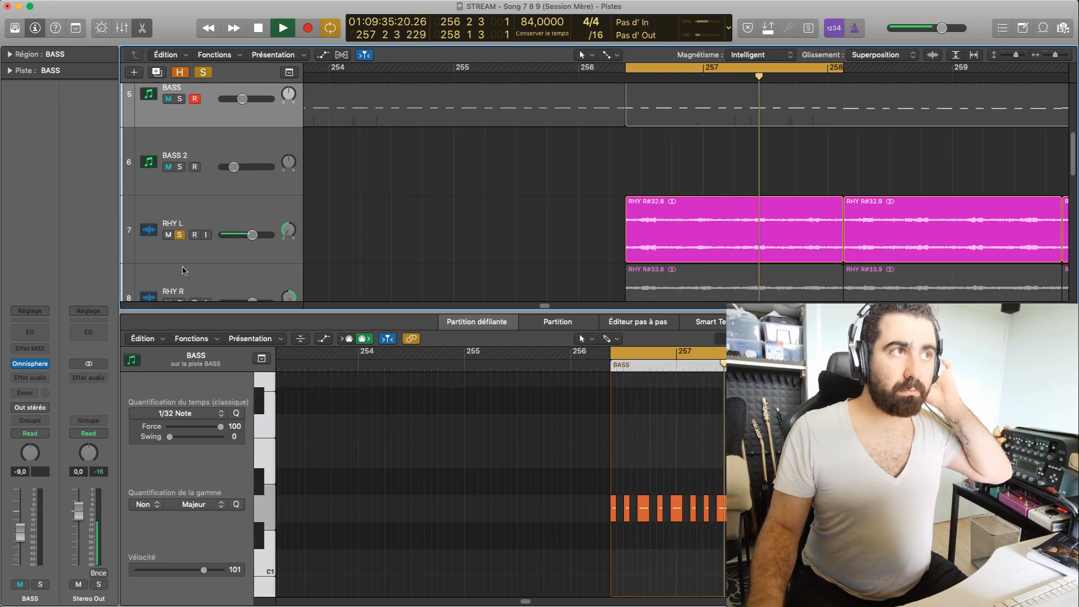
{"action": "left_click", "coordinate": [180, 303]}
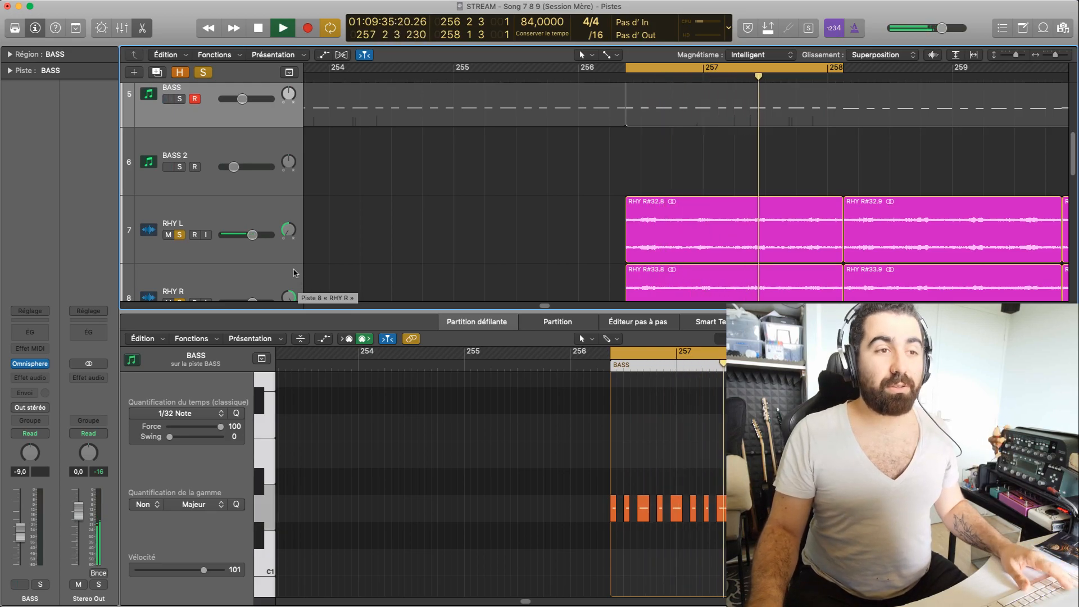
{"action": "key", "text": "space"}
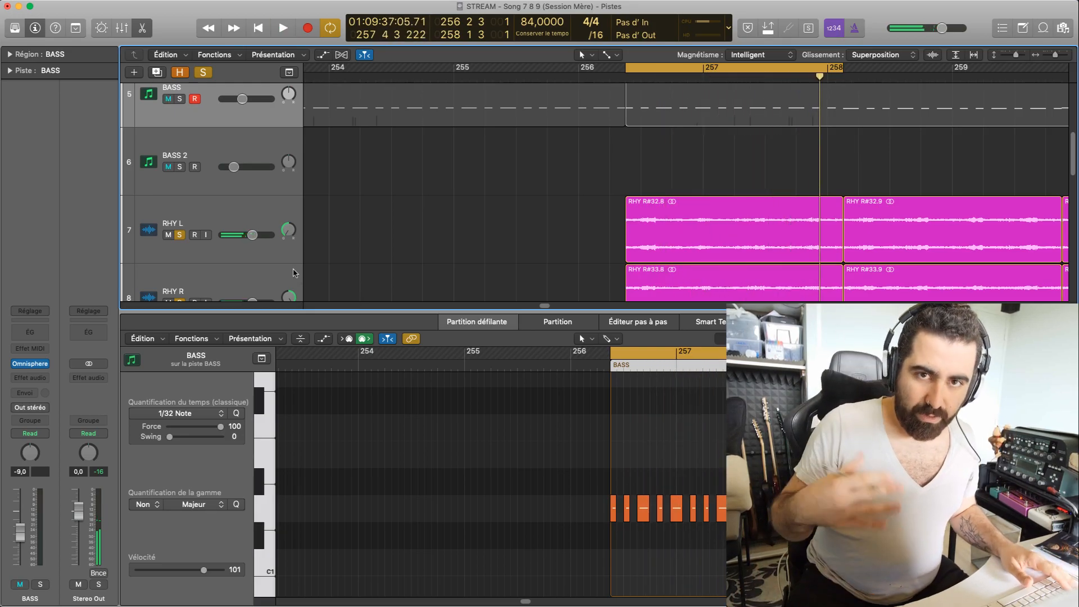
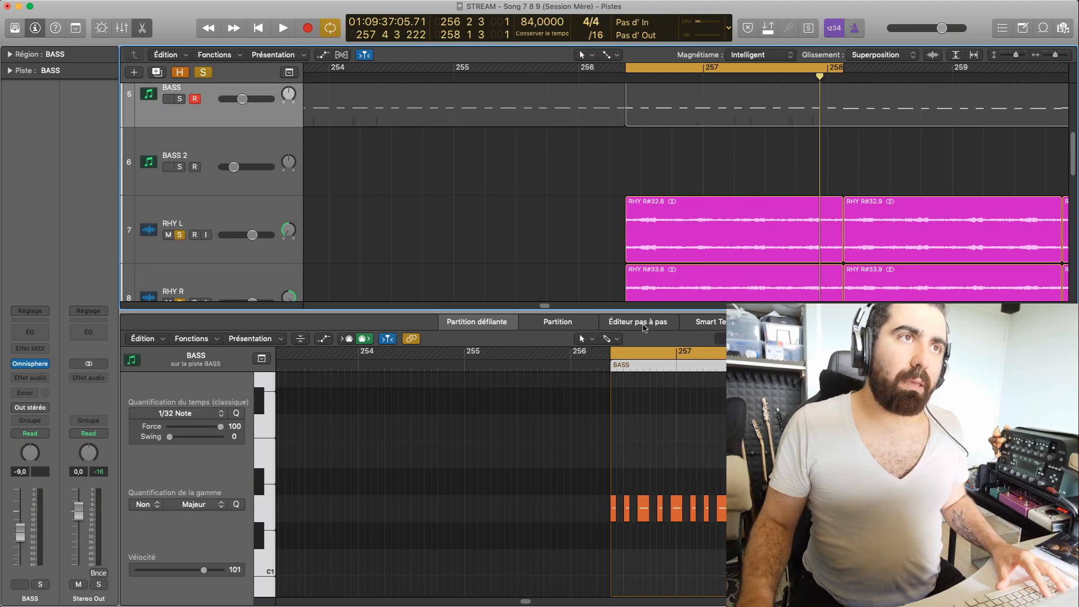
Enlarge the tracks area further, solo BASS together with the rhythm guitars and play the cycled section.
{"action": "left_click_drag", "start_coordinate": [599, 308], "coordinate": [595, 457]}
{"action": "scroll", "coordinate": [587, 377], "scroll_direction": "up", "scroll_amount": 3}
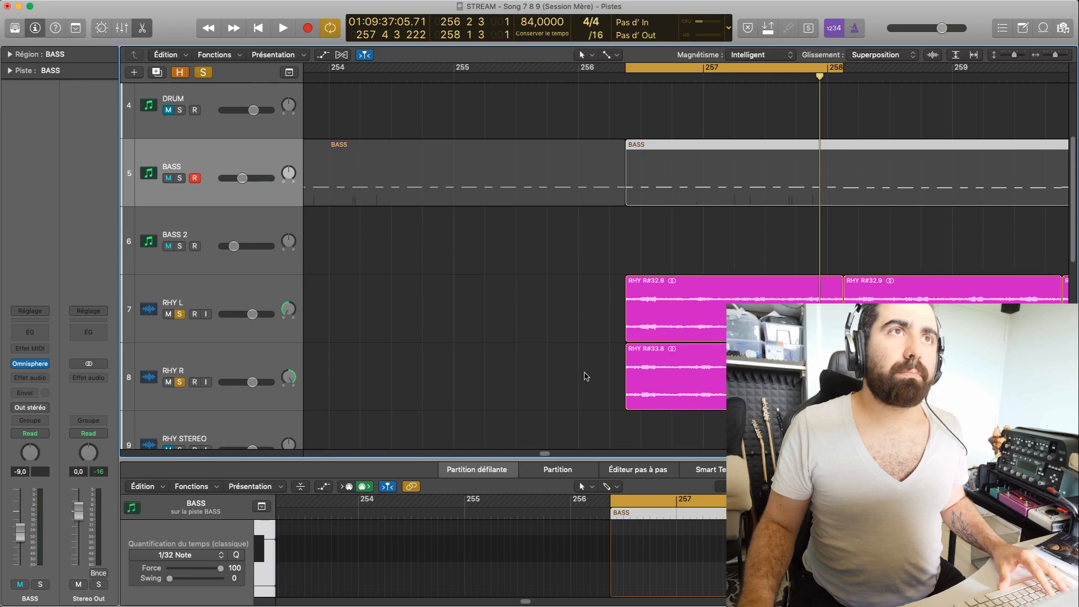
{"action": "left_click", "coordinate": [586, 377]}
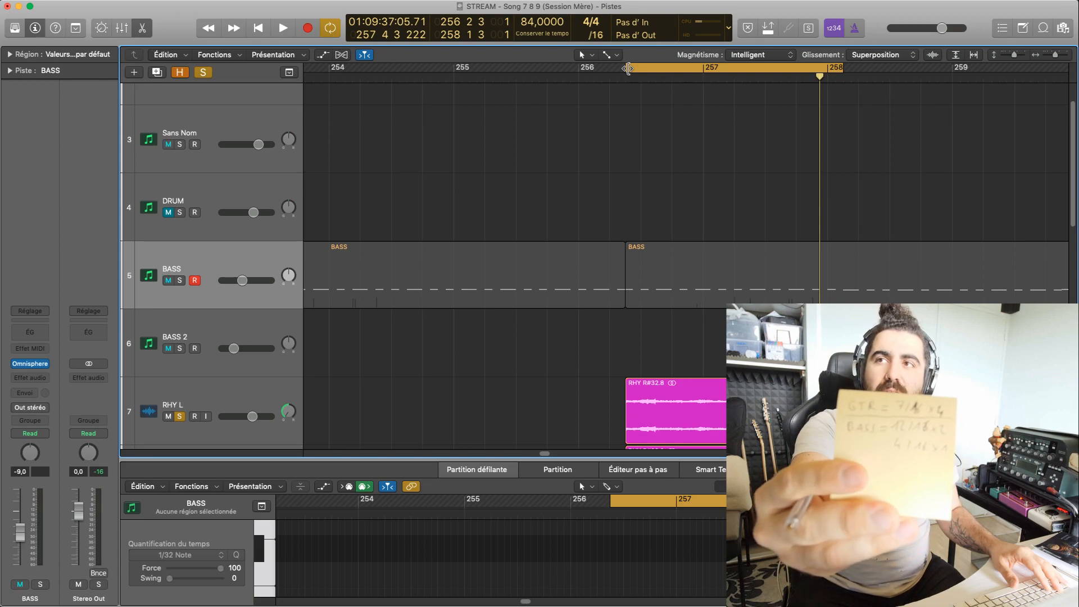
{"action": "left_click", "coordinate": [771, 291]}
{"action": "scroll", "coordinate": [424, 311], "scroll_direction": "down", "scroll_amount": 1}
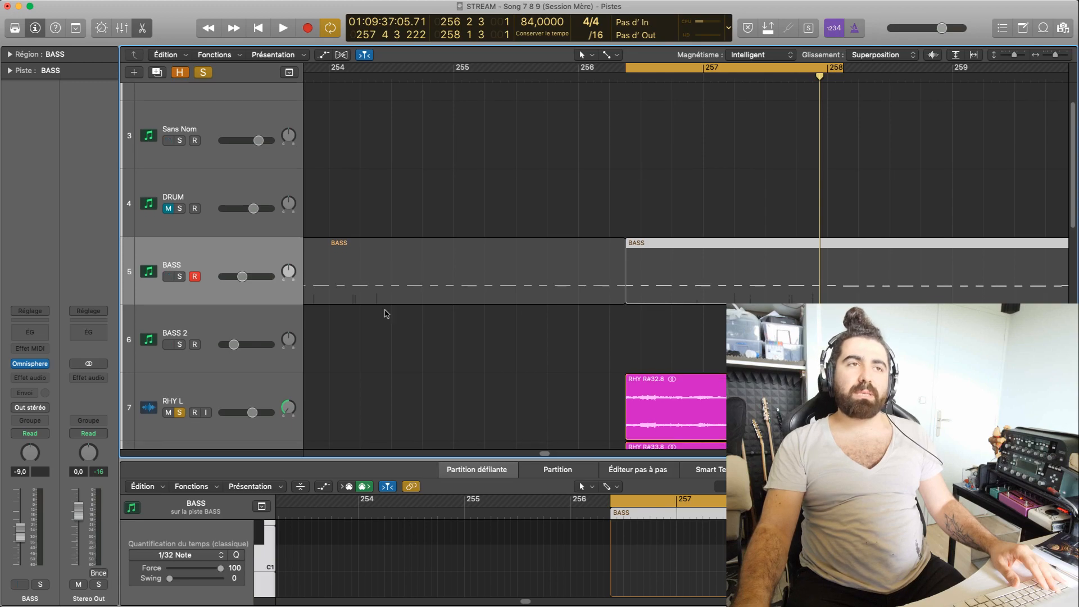
{"action": "left_click", "coordinate": [179, 276]}
{"action": "key", "text": "space"}
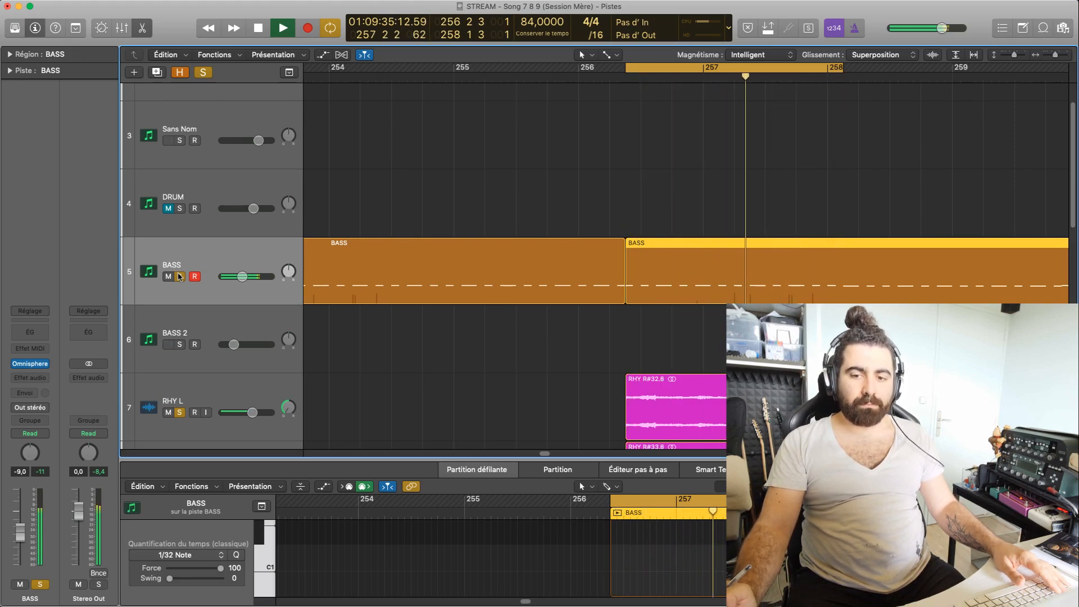
{"action": "key", "text": "space"}
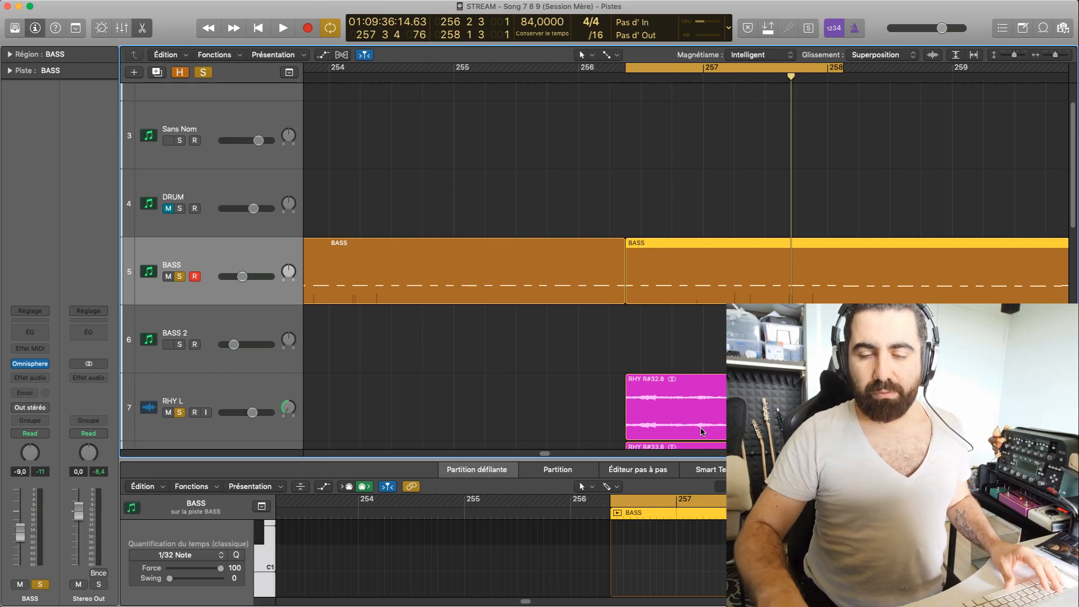
Create an empty region on the DRUM track from 256 2 3 1 and stretch it to the cycle's end.
{"action": "left_click", "coordinate": [710, 331]}
{"action": "left_click", "coordinate": [713, 282]}
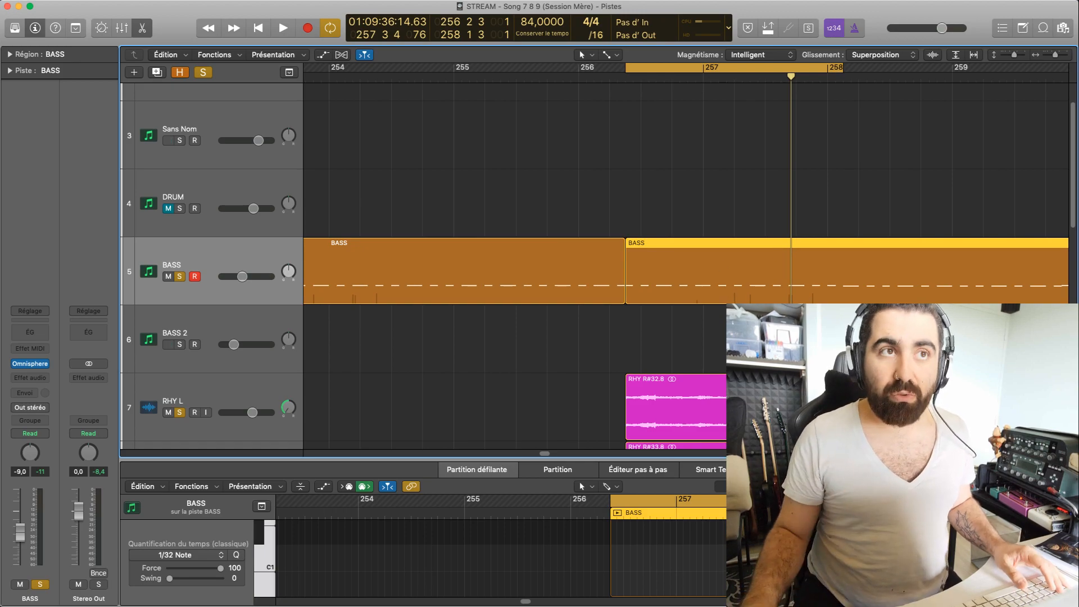
{"action": "left_click", "coordinate": [599, 130]}
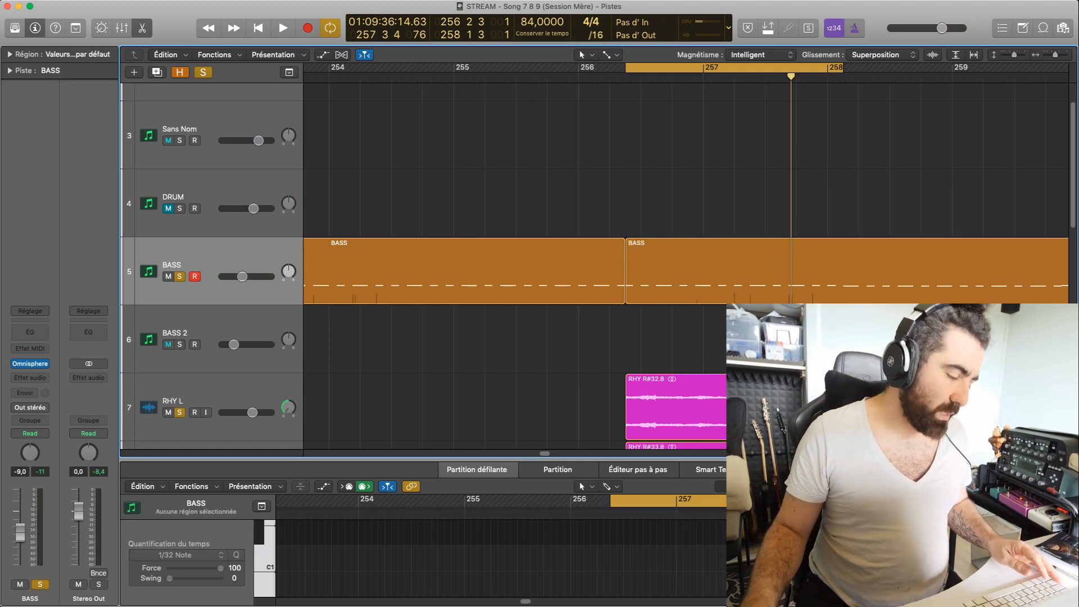
{"action": "mouse_move", "coordinate": [620, 84]}
{"action": "left_mouse_down"}
{"action": "mouse_move", "coordinate": [608, 84]}
{"action": "mouse_move", "coordinate": [626, 88]}
{"action": "left_mouse_up"}
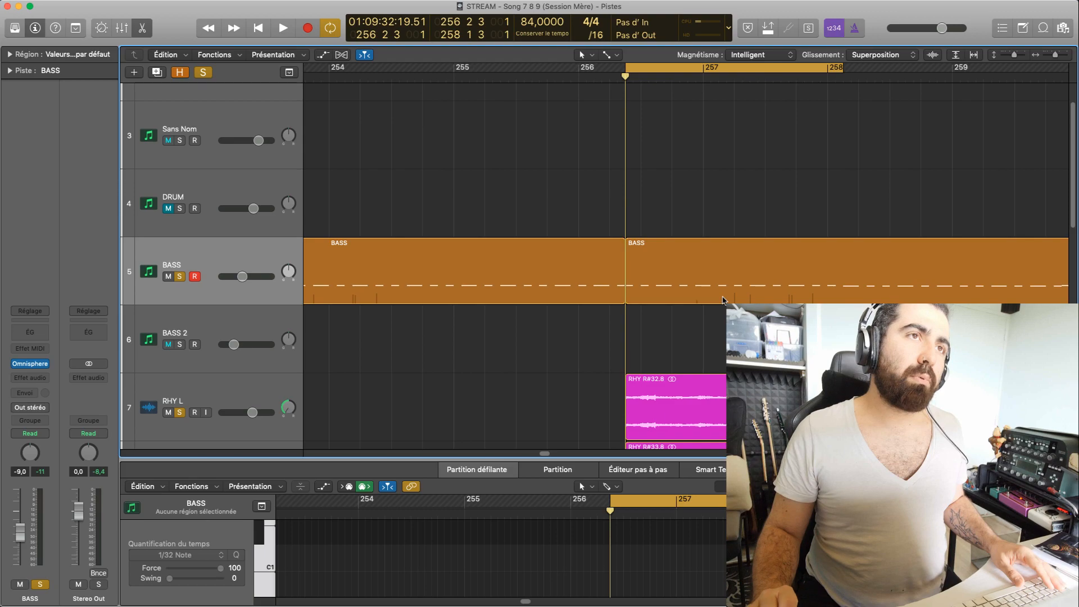
{"action": "left_click", "coordinate": [245, 172]}
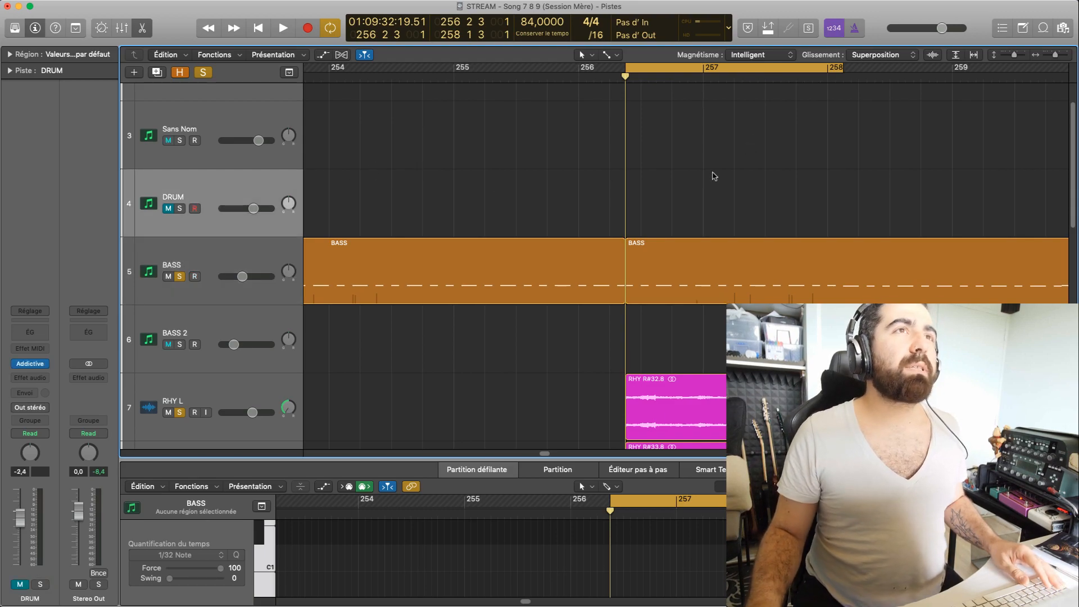
{"action": "right_click", "coordinate": [637, 208]}
{"action": "left_click", "coordinate": [639, 212]}
{"action": "left_click_drag", "start_coordinate": [659, 210], "coordinate": [843, 237]}
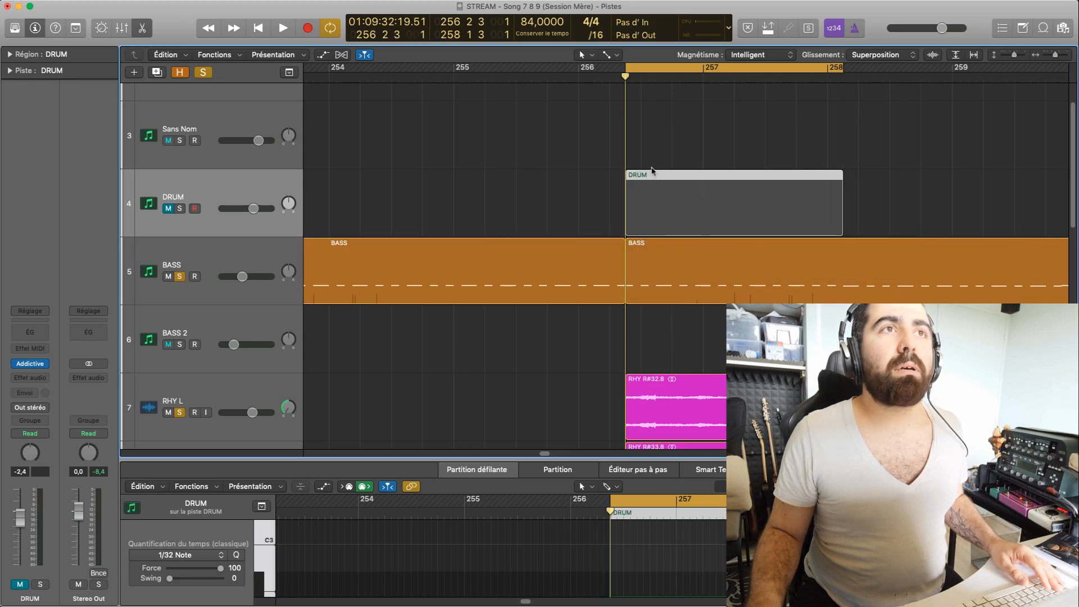
Solo the DRUM track alongside the bass and guitars and play the cycled section.
{"action": "key", "text": "space"}
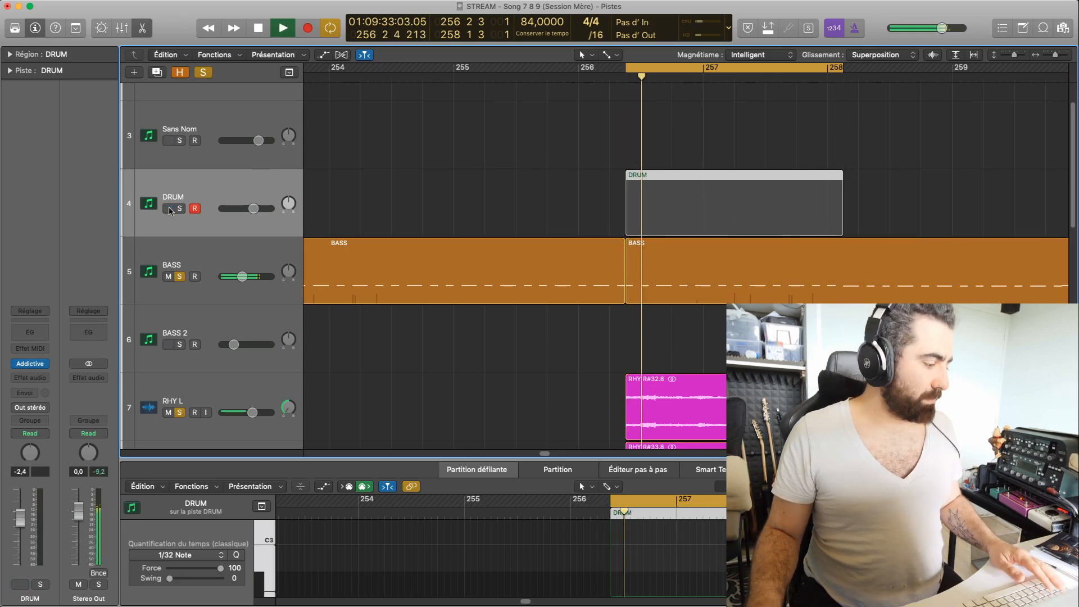
{"action": "key", "text": "space"}
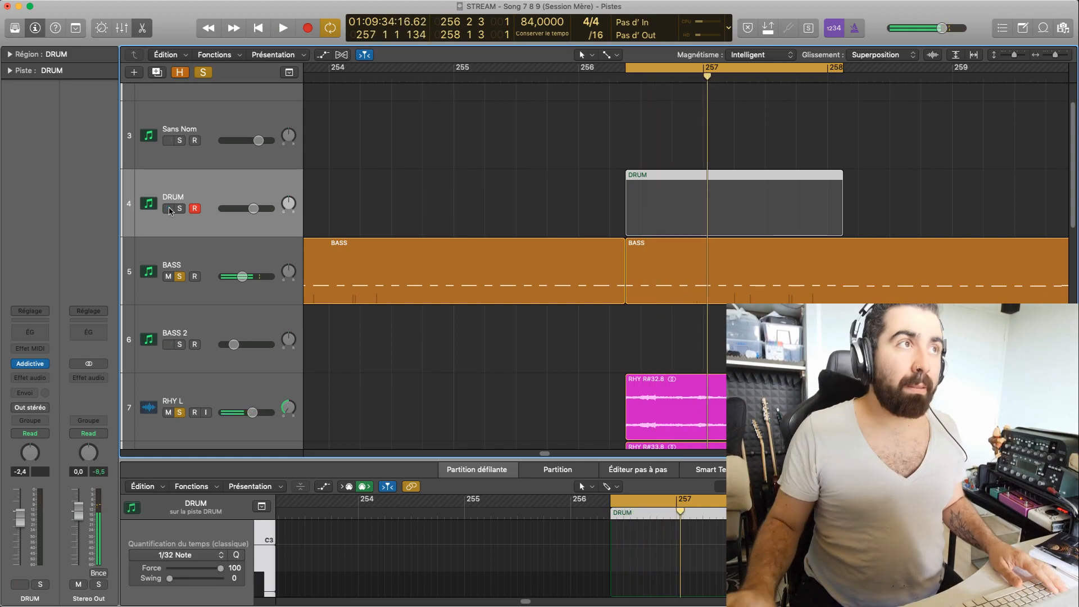
{"action": "left_click", "coordinate": [179, 208]}
{"action": "key", "text": "space"}
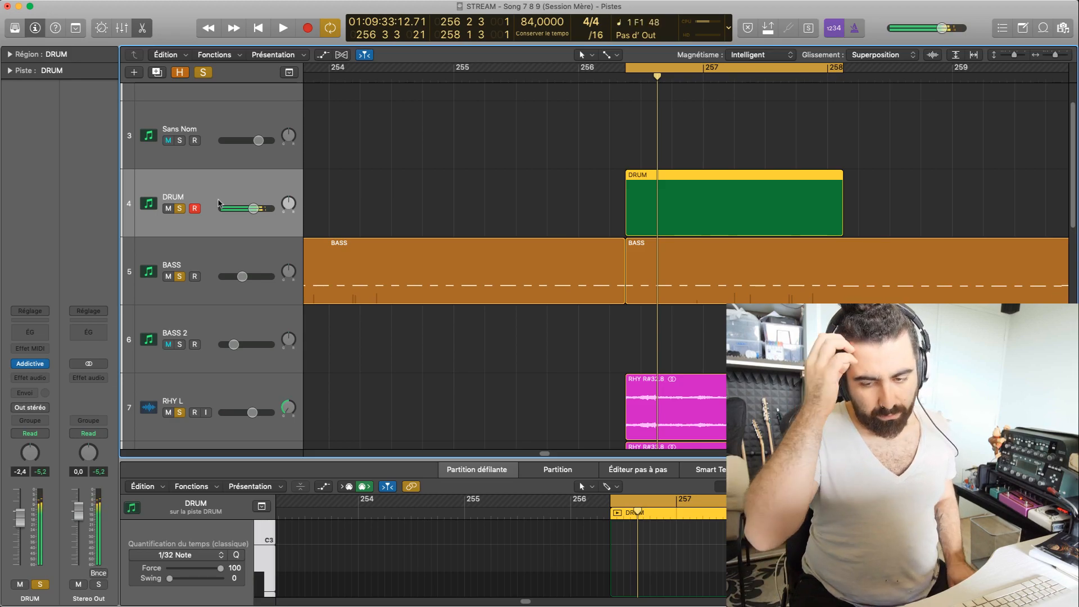
Check the DRUM track's Addictive Drums 2 instrument, close it and look over the whole song's arrangement.
{"action": "left_click", "coordinate": [30, 364]}
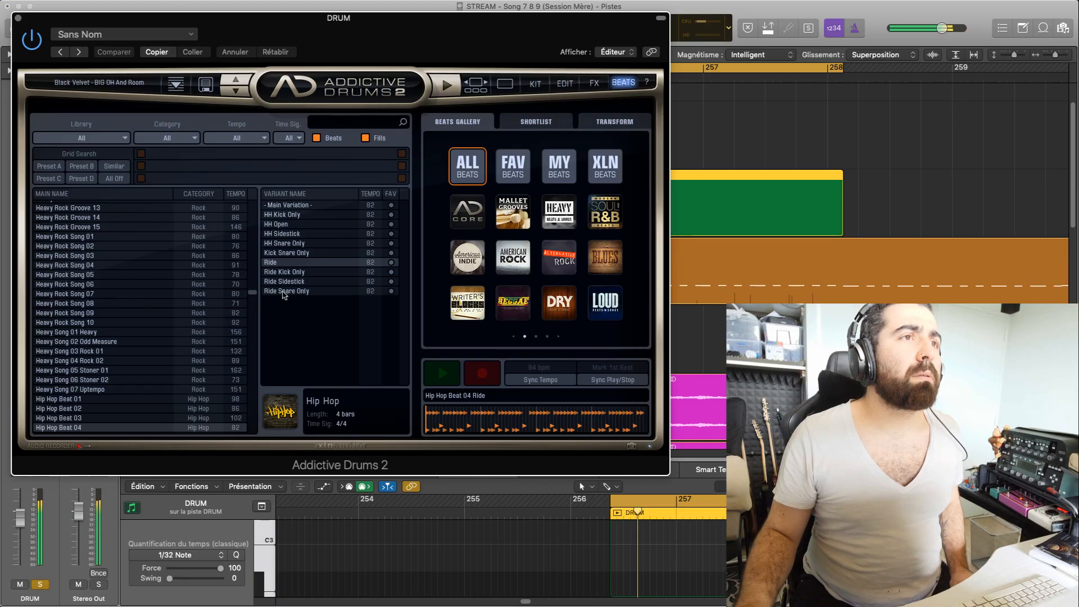
{"action": "left_click", "coordinate": [17, 19]}
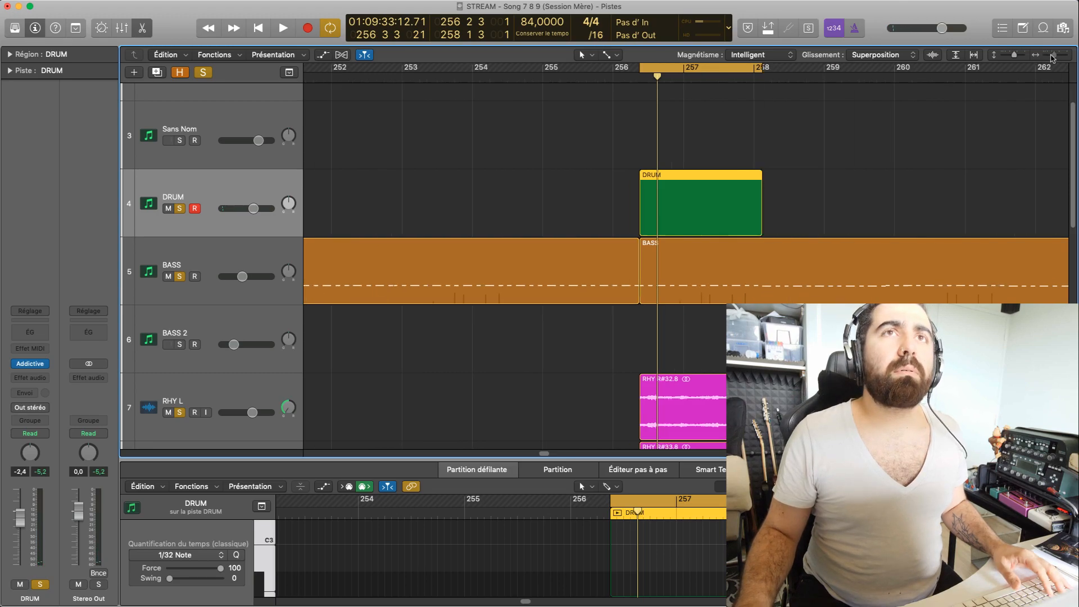
{"action": "left_click_drag", "start_coordinate": [1055, 54], "coordinate": [1026, 59]}
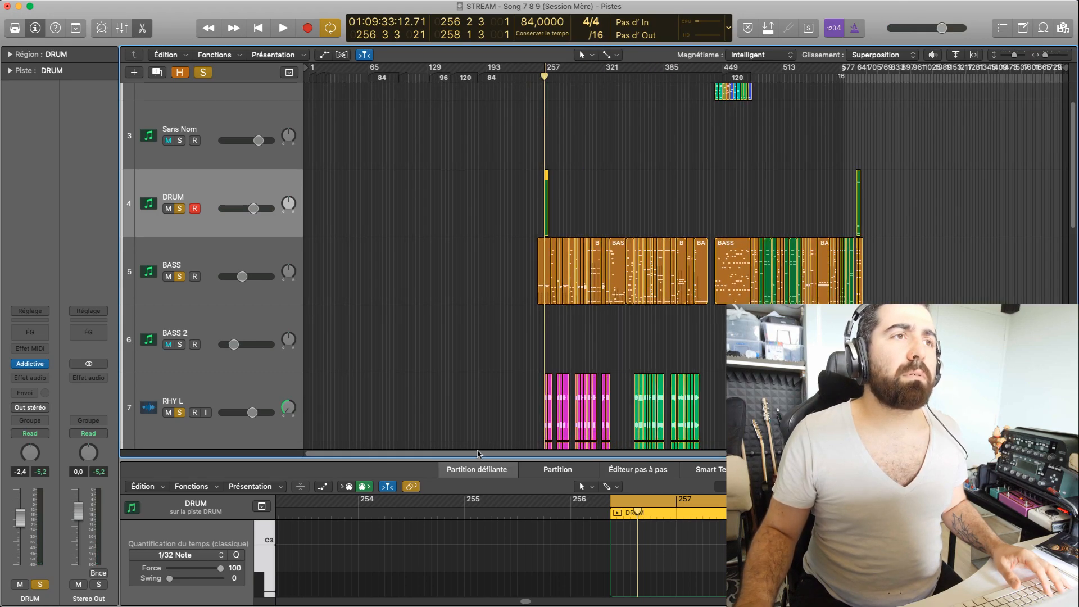
{"action": "left_click_drag", "start_coordinate": [1041, 54], "coordinate": [1057, 57]}
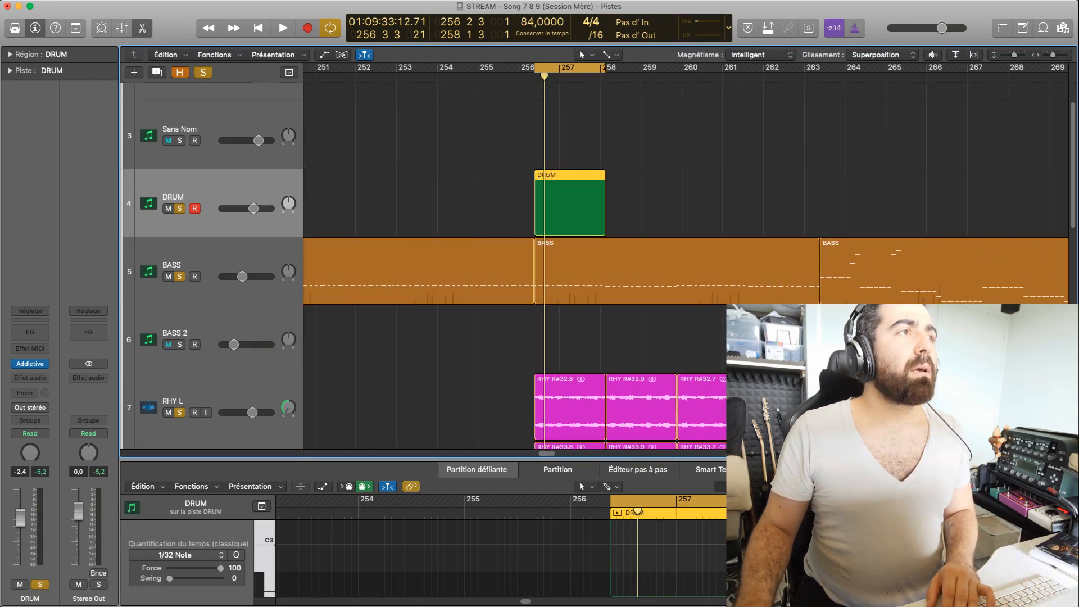
Replace the DRUM track's Addictive Drums 2 instrument with a stereo Kontakt 5.
{"action": "left_click", "coordinate": [42, 364]}
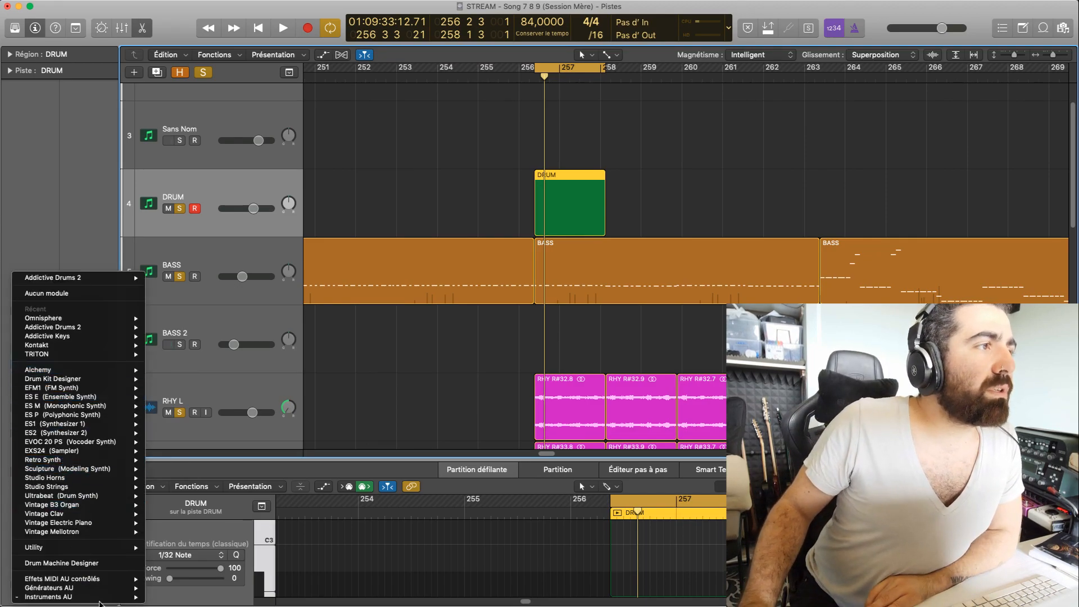
{"action": "mouse_move", "coordinate": [84, 597]}
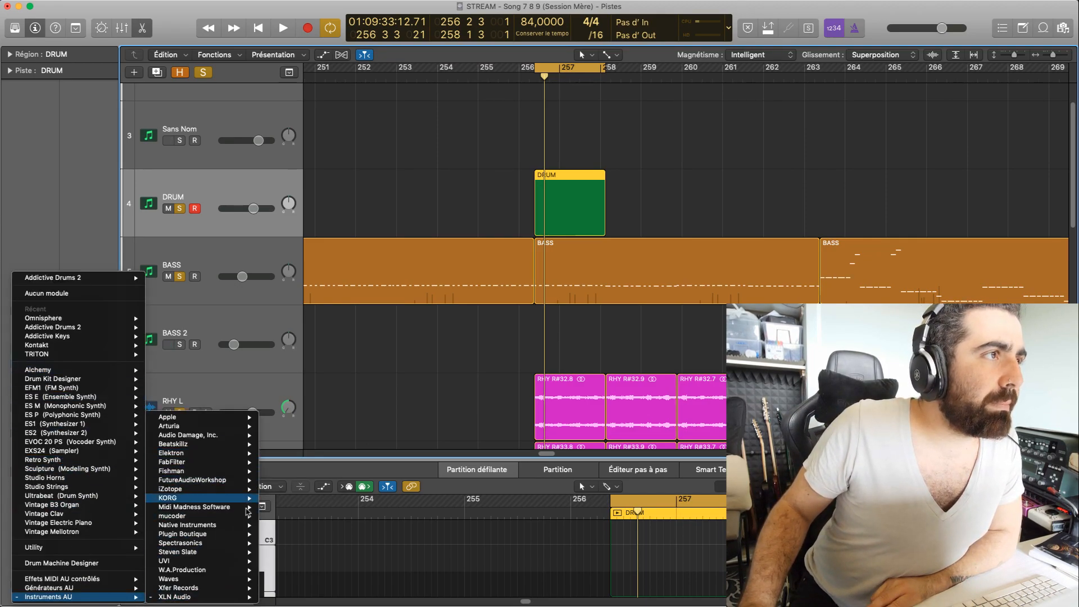
{"action": "mouse_move", "coordinate": [239, 598]}
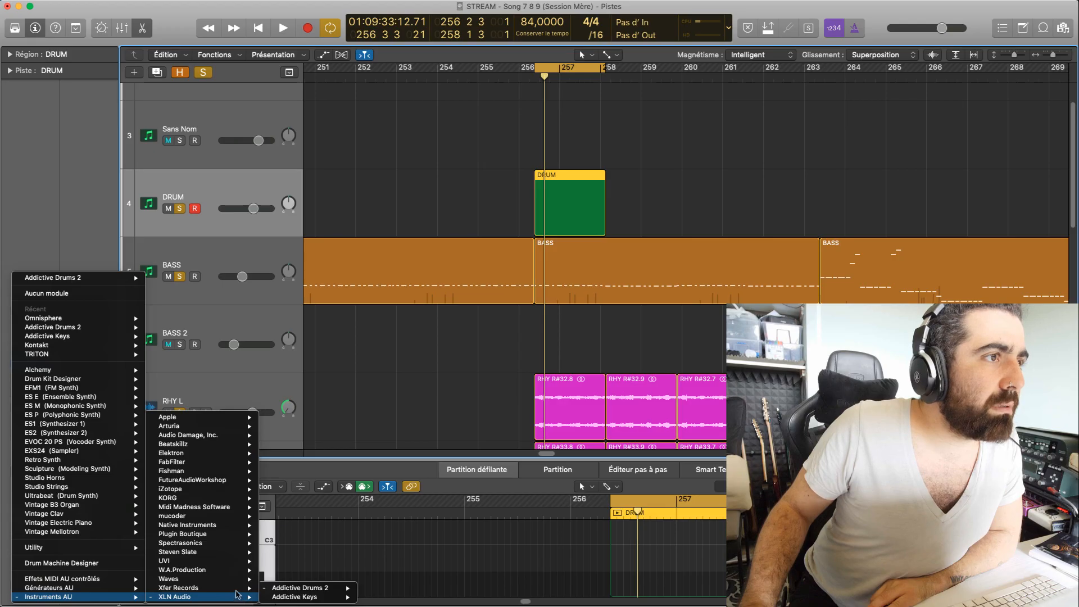
{"action": "mouse_move", "coordinate": [240, 506]}
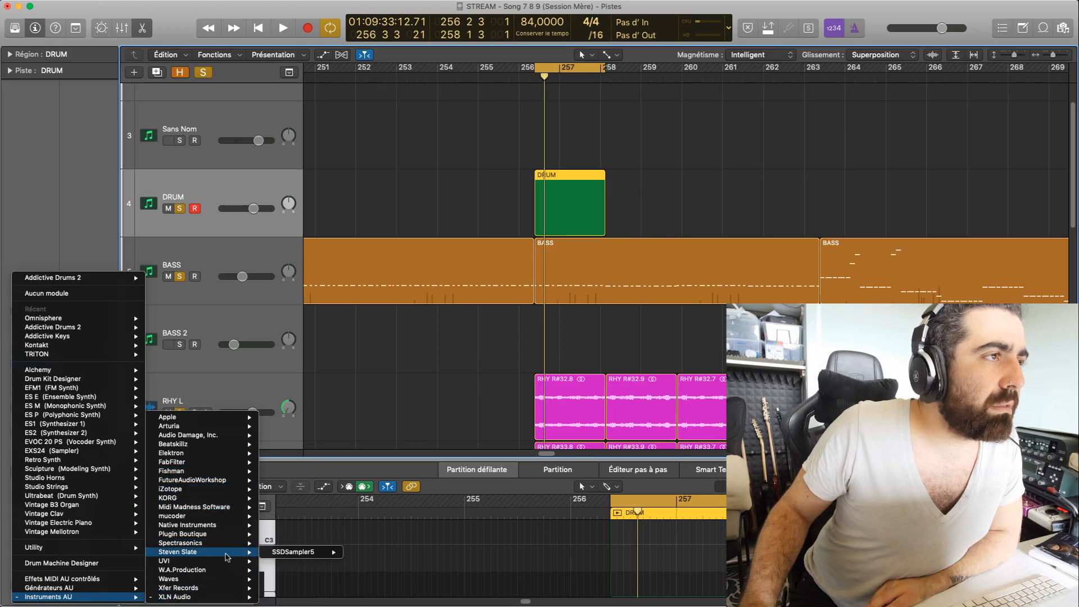
{"action": "mouse_move", "coordinate": [235, 532]}
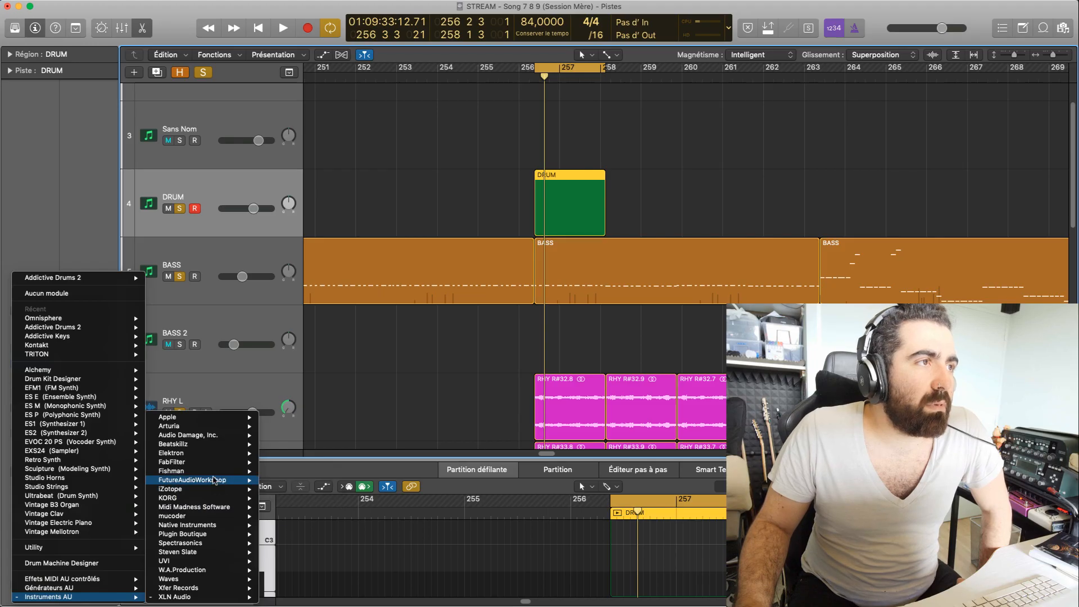
{"action": "mouse_move", "coordinate": [219, 454]}
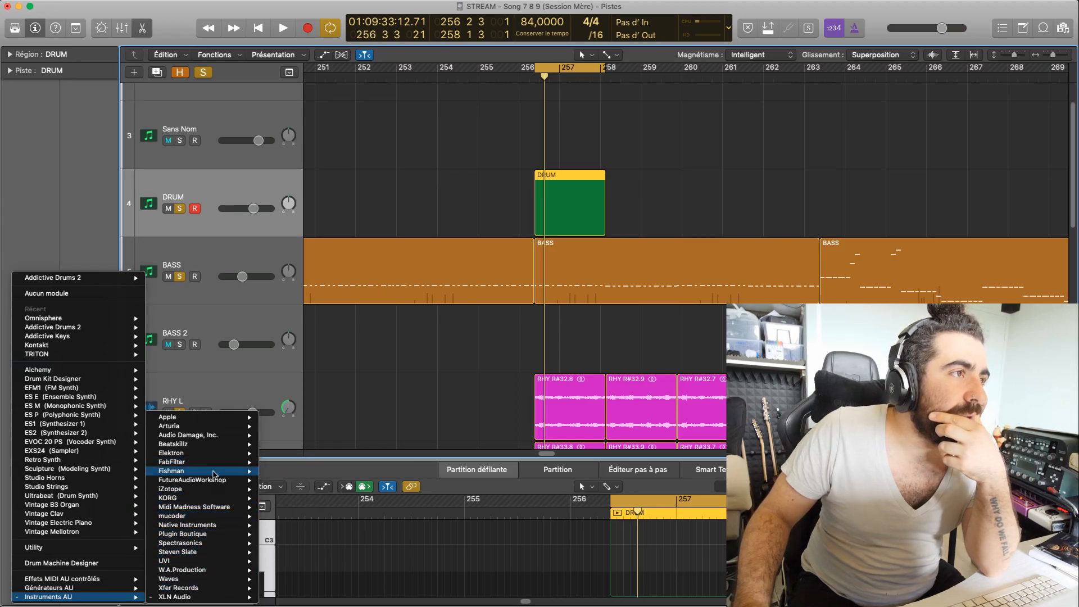
{"action": "mouse_move", "coordinate": [304, 561]}
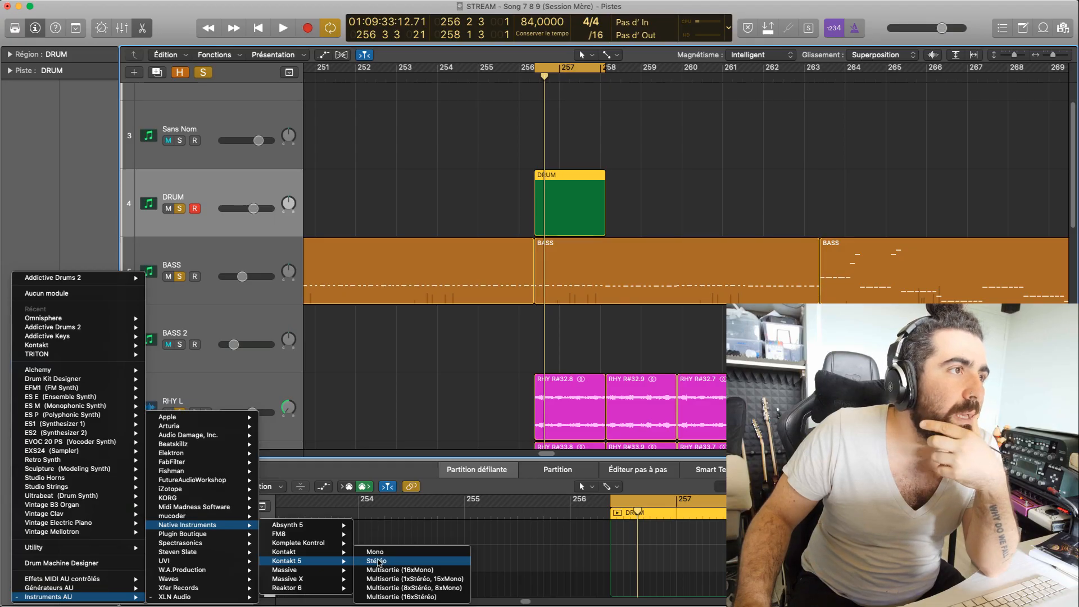
{"action": "left_click", "coordinate": [379, 561]}
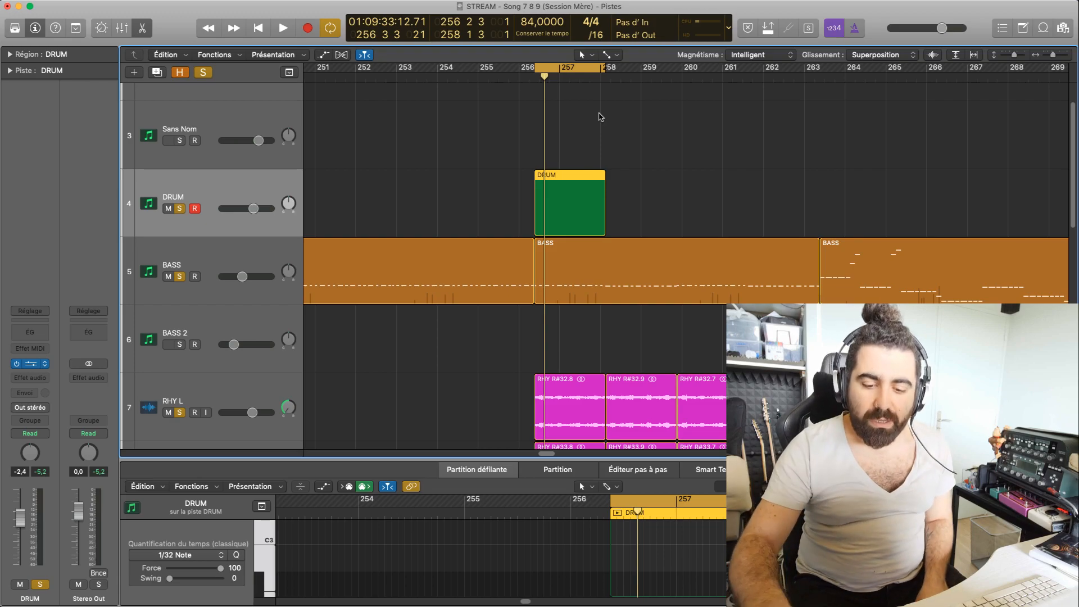
{"action": "key", "text": "v"}
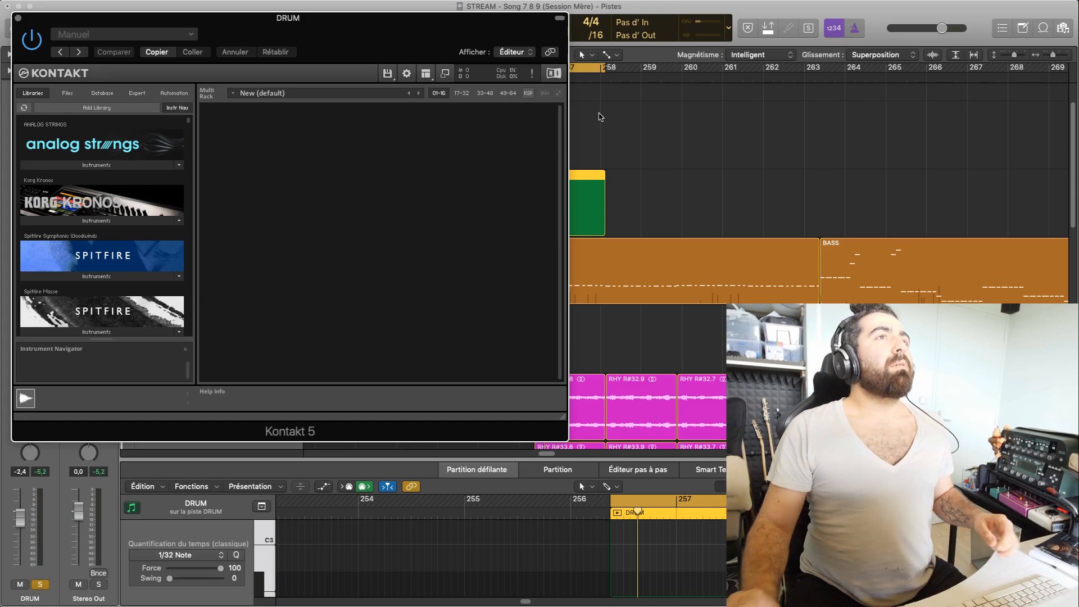
Enlarge the Kontakt 5 window and look through its library list for a drum kit.
{"action": "left_click_drag", "start_coordinate": [399, 17], "coordinate": [515, 42]}
{"action": "scroll", "coordinate": [238, 287], "scroll_direction": "down", "scroll_amount": 3}
{"action": "scroll", "coordinate": [238, 287], "scroll_direction": "down", "scroll_amount": 10}
{"action": "left_click_drag", "start_coordinate": [308, 184], "coordinate": [309, 356]}
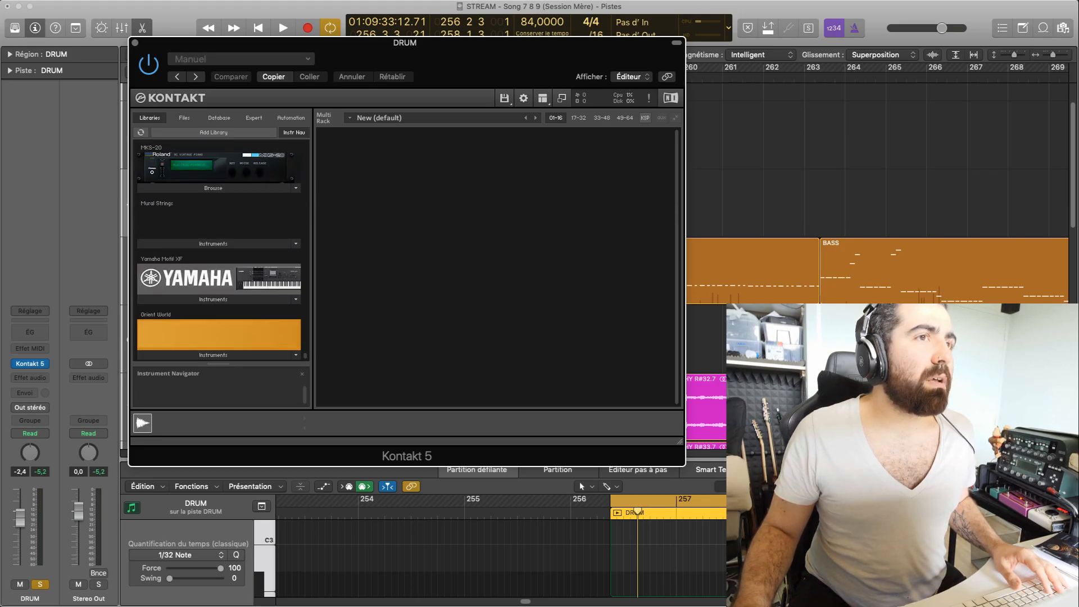
{"action": "left_click_drag", "start_coordinate": [680, 442], "coordinate": [805, 533]}
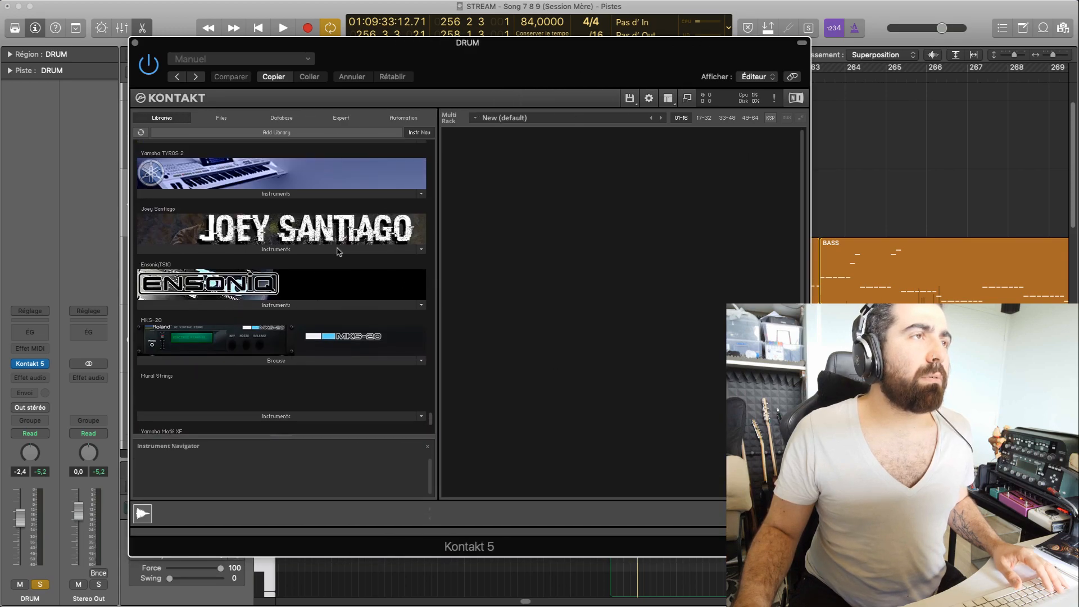
{"action": "scroll", "coordinate": [418, 321], "scroll_direction": "down", "scroll_amount": 3}
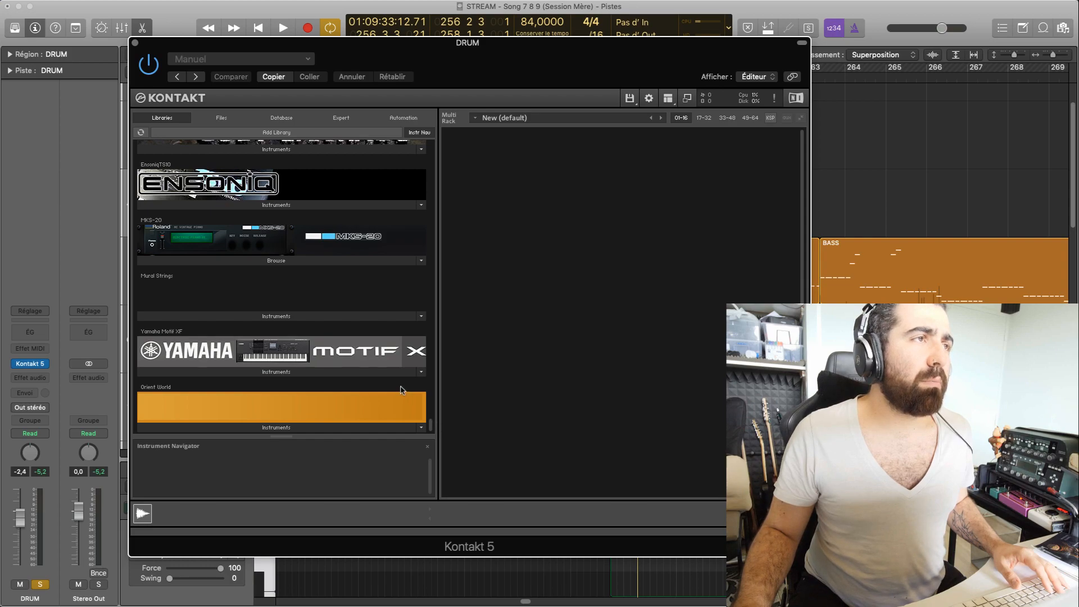
{"action": "scroll", "coordinate": [402, 388], "scroll_direction": "up", "scroll_amount": 10}
{"action": "scroll", "coordinate": [402, 388], "scroll_direction": "down", "scroll_amount": 10}
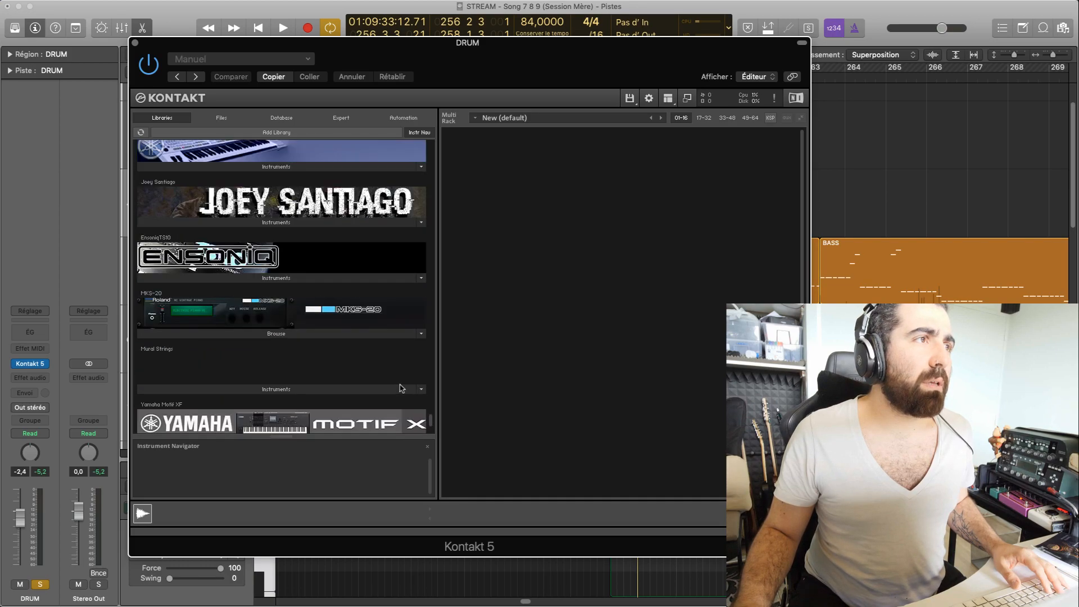
{"action": "scroll", "coordinate": [434, 435], "scroll_direction": "up", "scroll_amount": 7}
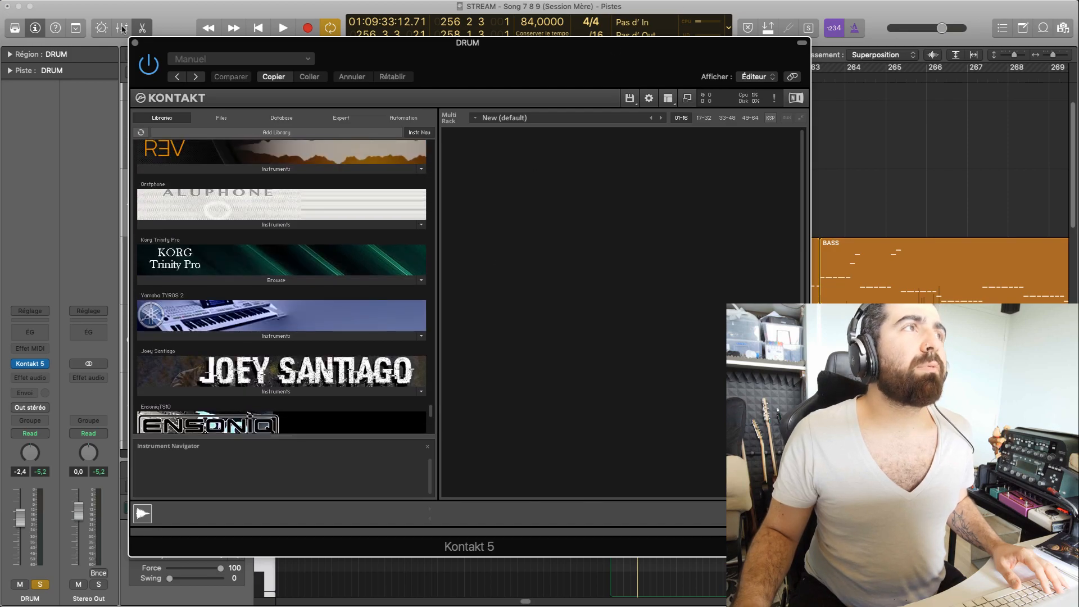
Close Kontakt 5 and load the regular Kontakt in stereo as the DRUM track's instrument.
{"action": "left_click", "coordinate": [135, 43]}
{"action": "left_click", "coordinate": [44, 364]}
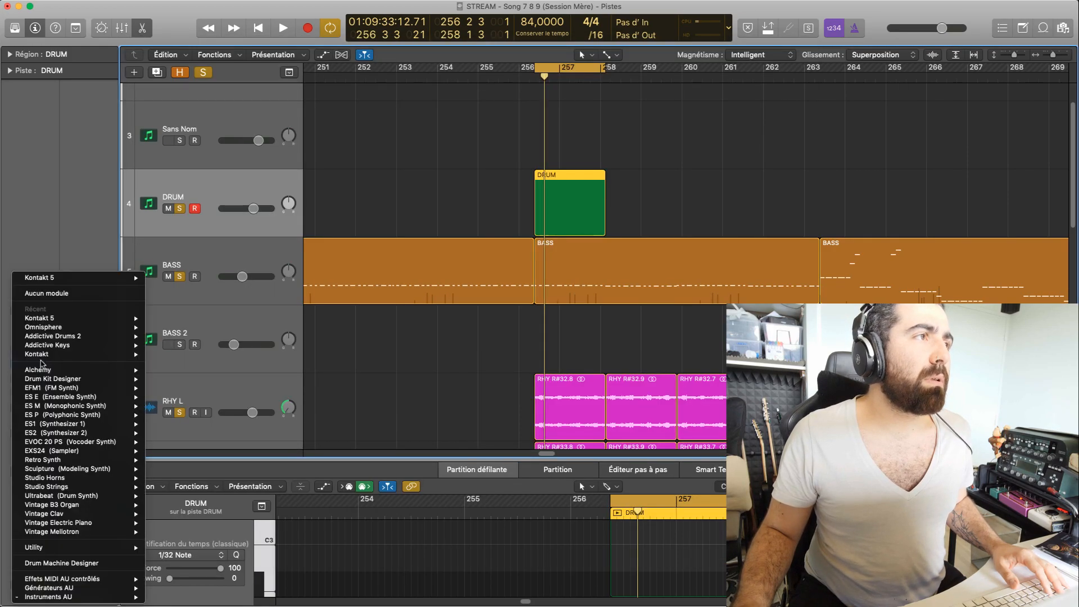
{"action": "mouse_move", "coordinate": [124, 598]}
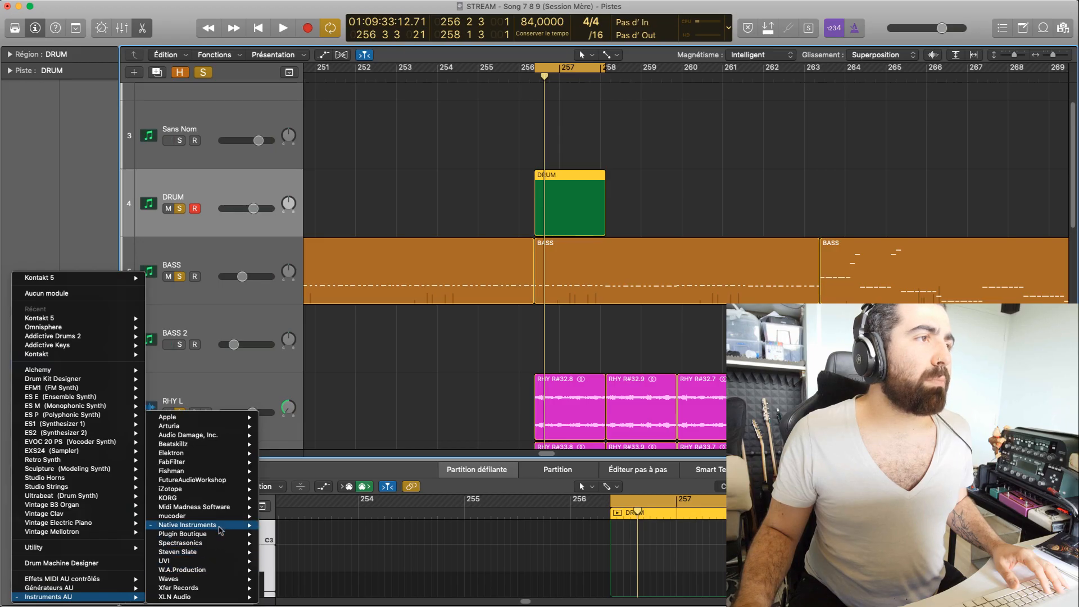
{"action": "mouse_move", "coordinate": [225, 525]}
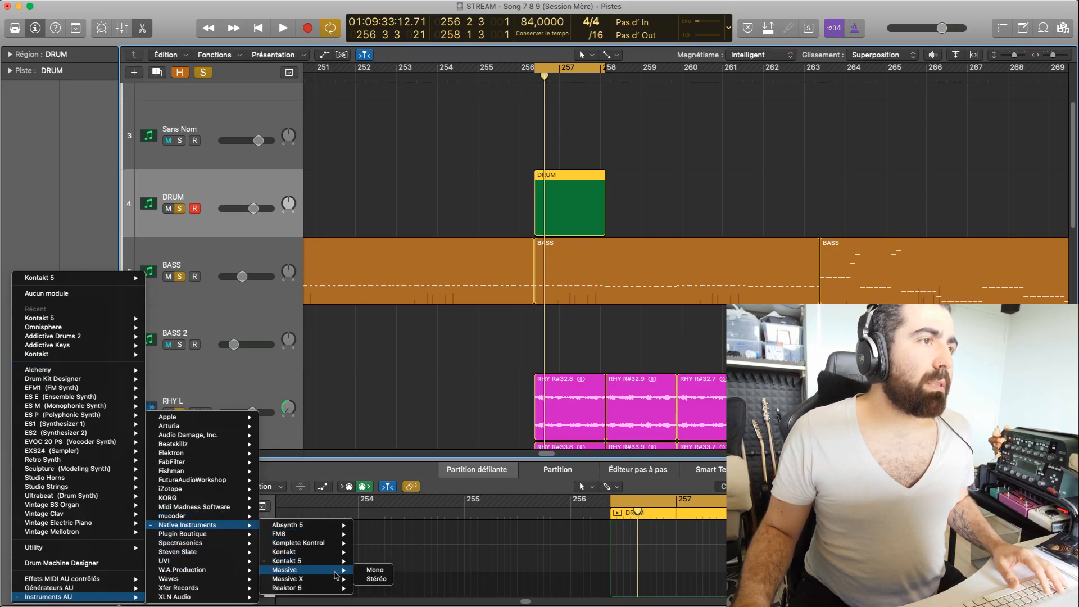
{"action": "mouse_move", "coordinate": [315, 552]}
{"action": "left_click", "coordinate": [374, 561]}
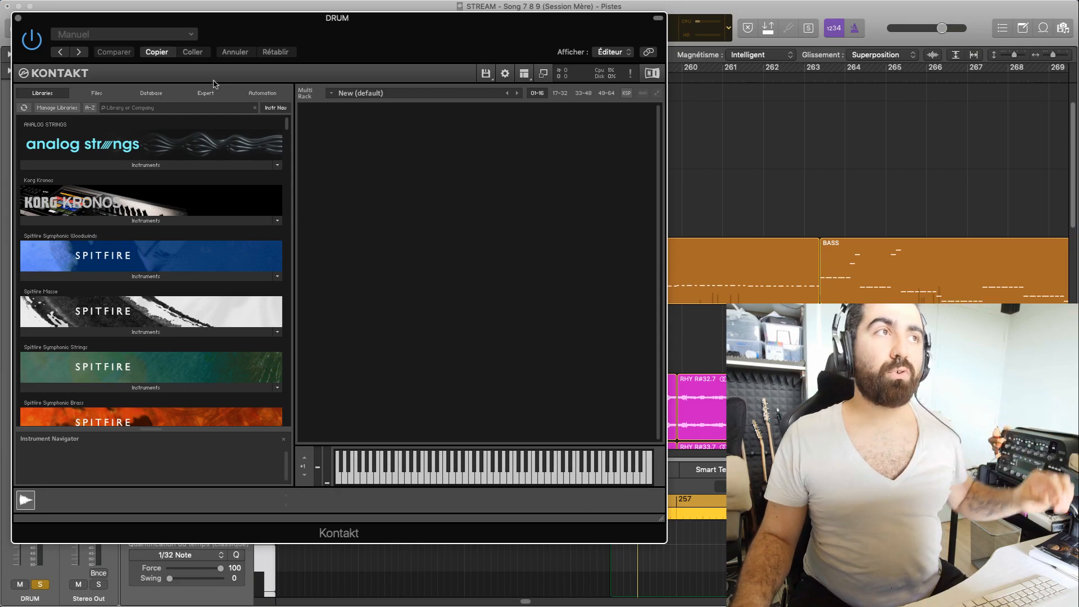
Load the Modern & Massive Drums instrument from the GGD Modern and Massive library into Kontakt and close the instrument window.
{"action": "left_click_drag", "start_coordinate": [288, 125], "coordinate": [300, 412]}
{"action": "left_click", "coordinate": [207, 235]}
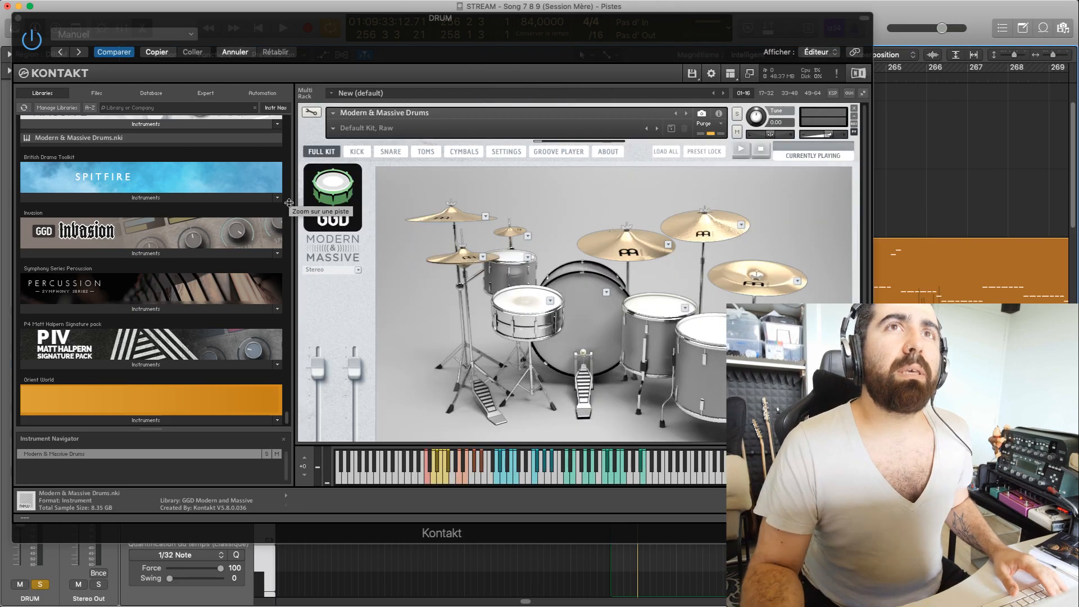
{"action": "left_click_drag", "start_coordinate": [266, 19], "coordinate": [332, 33]}
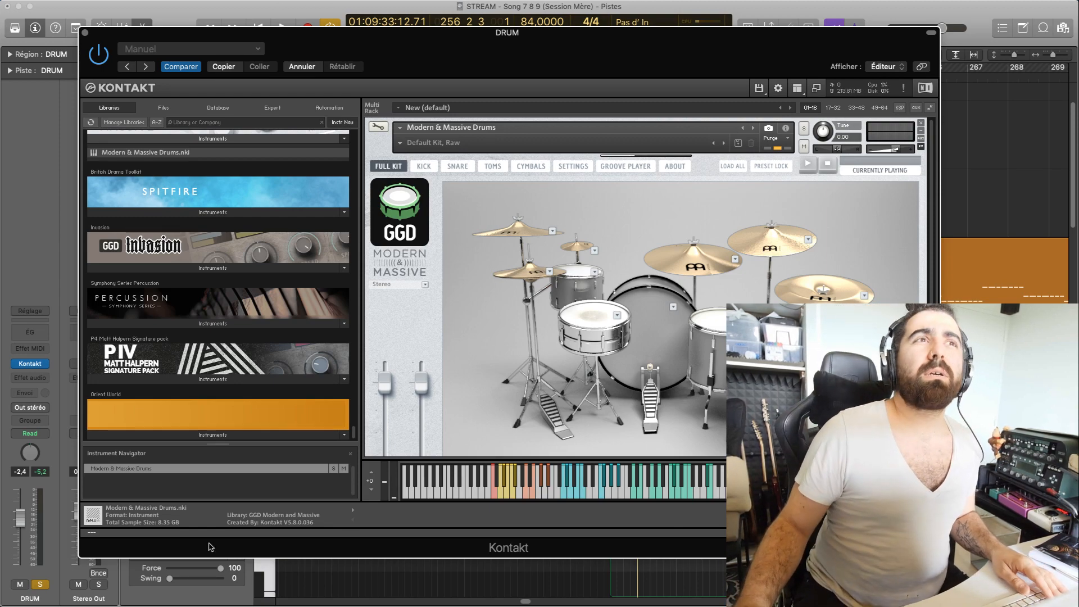
{"action": "mouse_move", "coordinate": [569, 605]}
{"action": "left_click", "coordinate": [199, 584]}
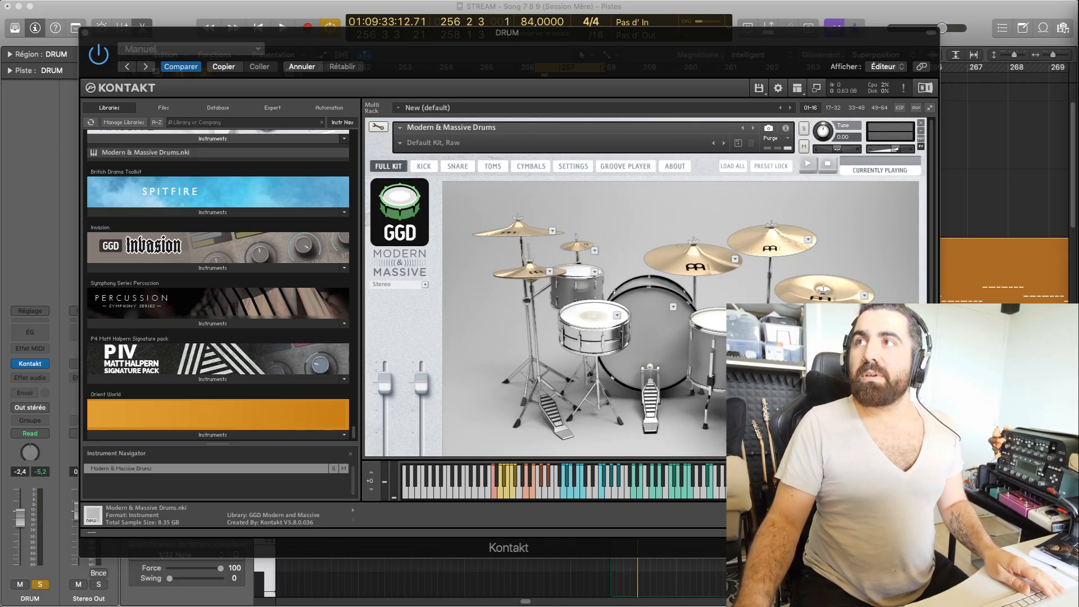
{"action": "left_click_drag", "start_coordinate": [560, 39], "coordinate": [588, 40]}
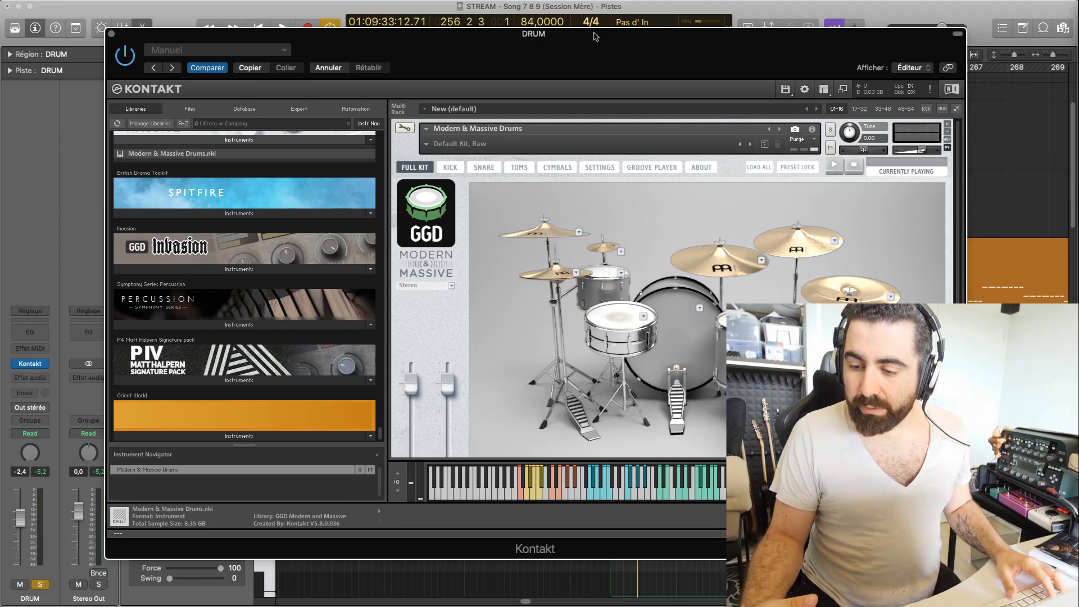
{"action": "left_click_drag", "start_coordinate": [596, 37], "coordinate": [478, 26]}
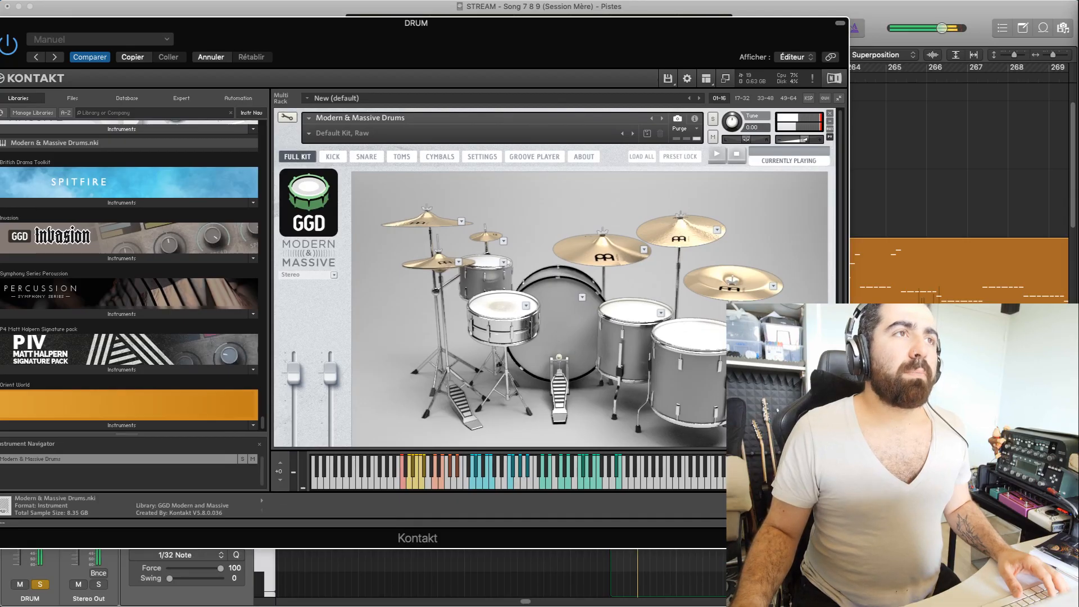
{"action": "left_click_drag", "start_coordinate": [9, 29], "coordinate": [72, 42]}
{"action": "left_click", "coordinate": [57, 38]}
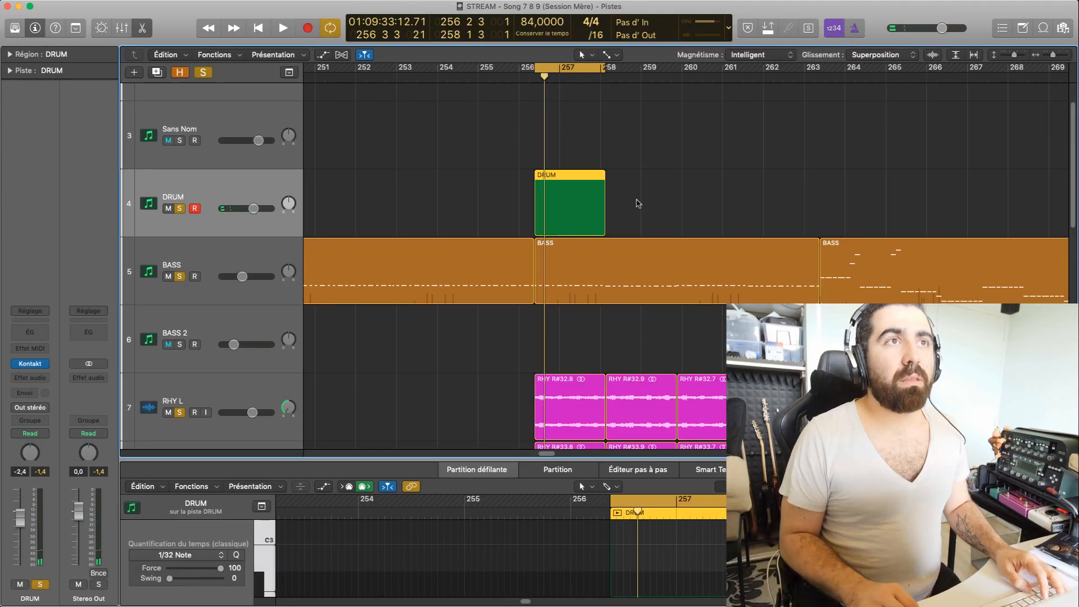
Select the DRUM region and play the cycled section with the bass and guitars.
{"action": "key", "text": "super+Right"}
{"action": "key", "text": "super+Right"}
{"action": "key", "text": "super+Down"}
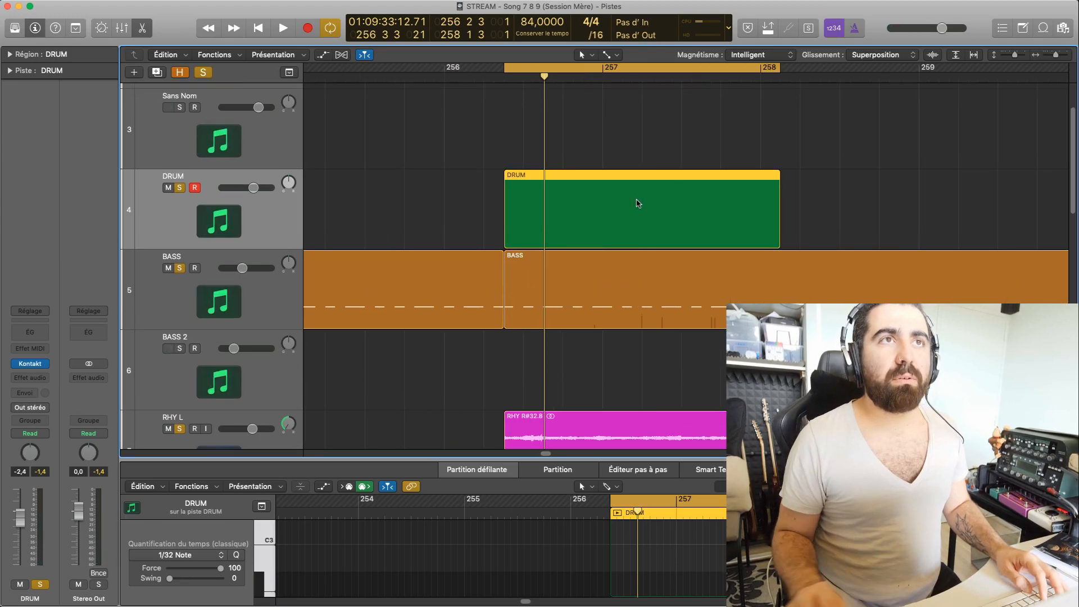
{"action": "key", "text": "Down"}
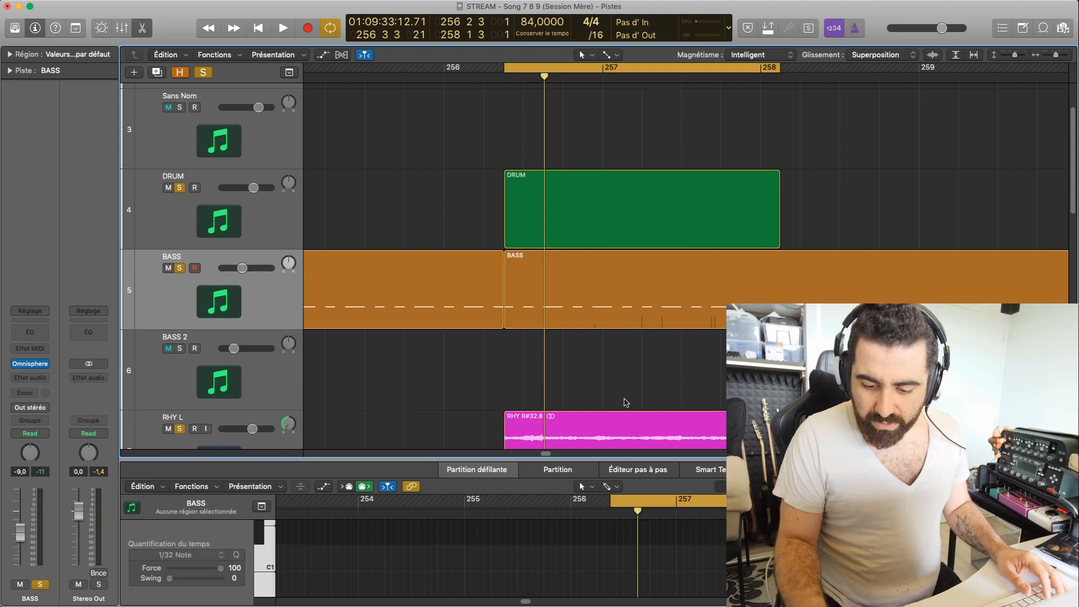
{"action": "left_click", "coordinate": [583, 185]}
{"action": "key", "text": "space"}
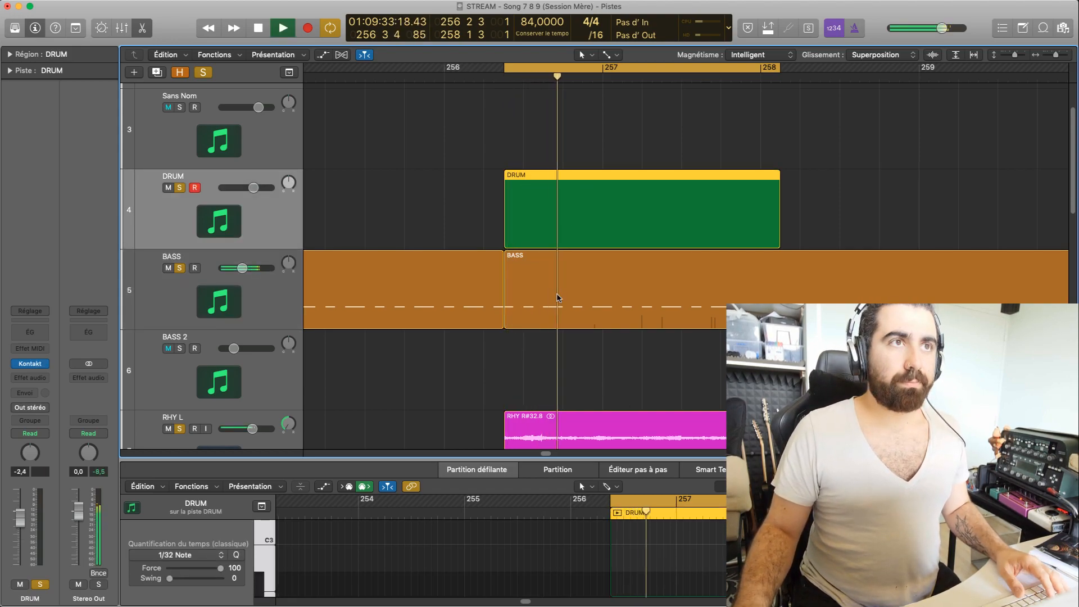
{"action": "key", "text": "space"}
Take the rhythm guitars out of solo and listen to the bass rhythm over the cycled section.
{"action": "left_click", "coordinate": [181, 429]}
{"action": "scroll", "coordinate": [181, 429], "scroll_direction": "down", "scroll_amount": 3}
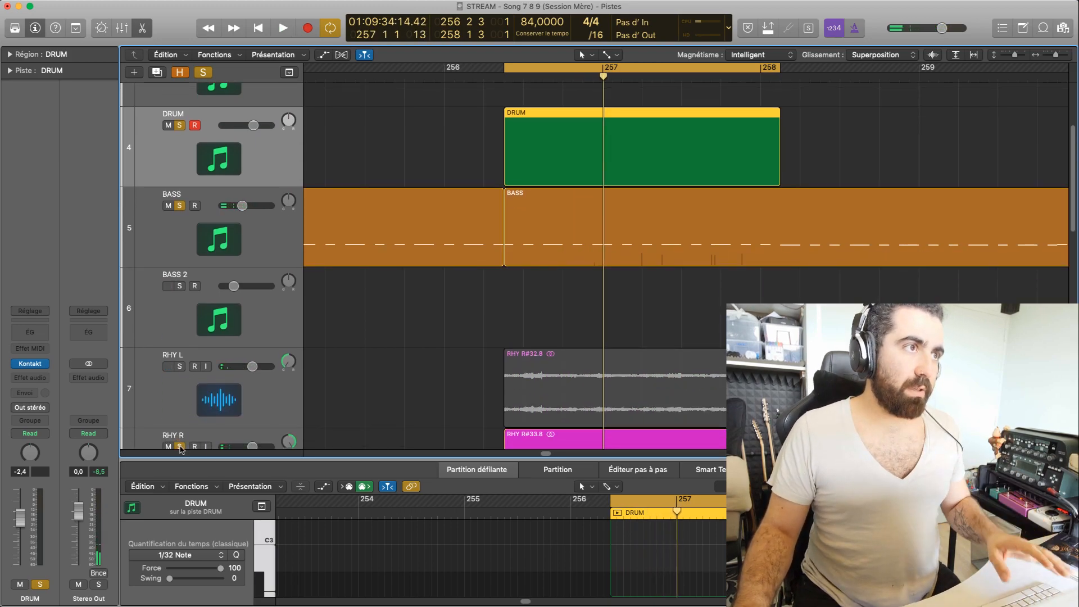
{"action": "scroll", "coordinate": [525, 300], "scroll_direction": "up", "scroll_amount": 1}
{"action": "key", "text": "space"}
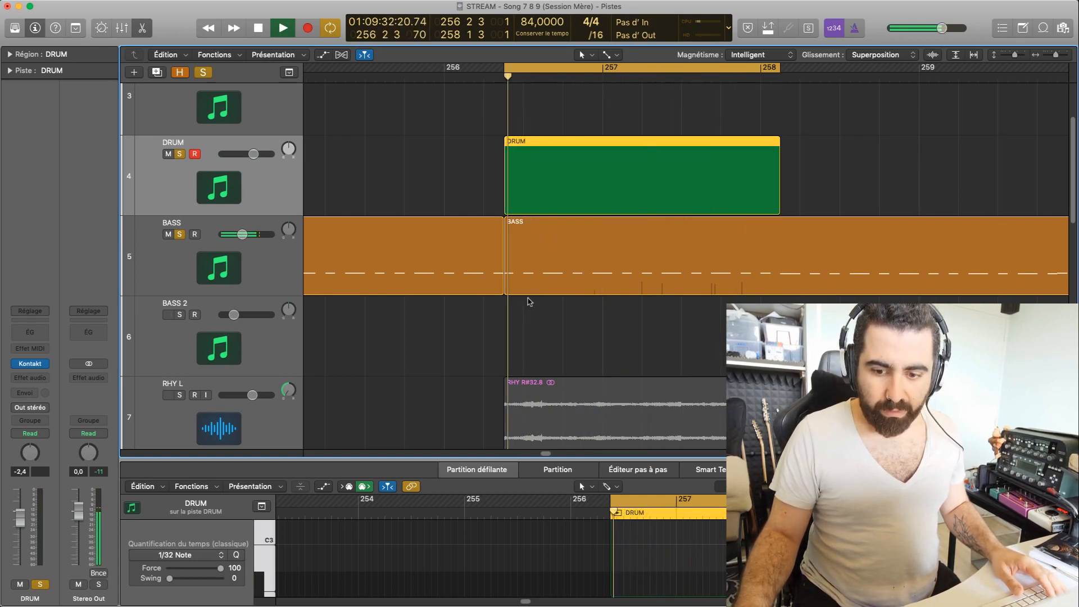
{"action": "key", "text": "space"}
{"action": "key", "text": "space"}
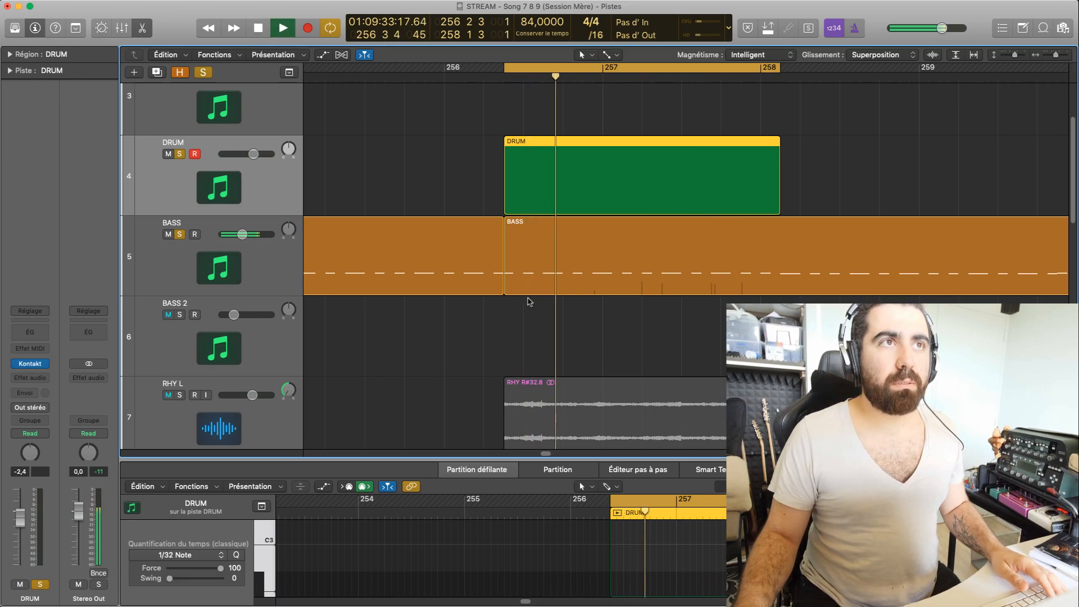
{"action": "key", "text": "space"}
{"action": "key", "text": "space"}
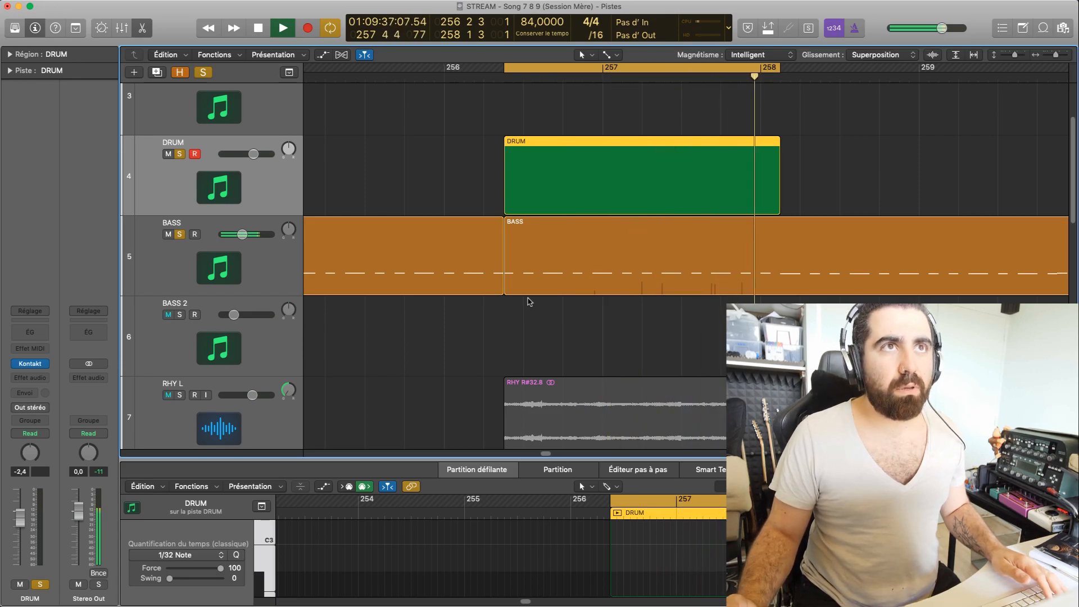
{"action": "key", "text": "space"}
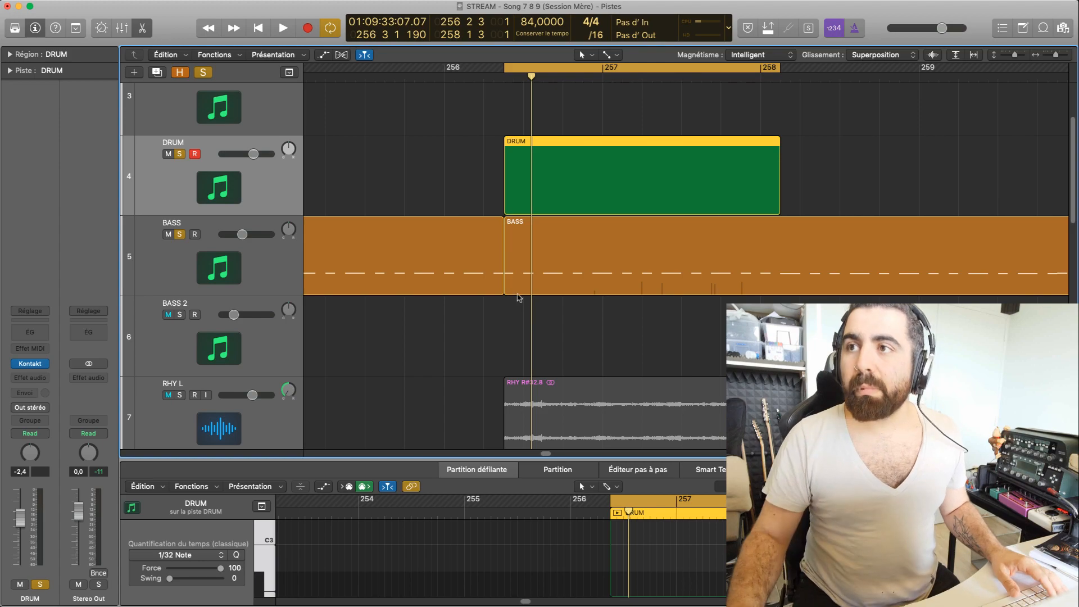
Enlarge the piano roll editor and try out drum hits on the DRUM track while playing the cycled section.
{"action": "left_click_drag", "start_coordinate": [560, 461], "coordinate": [564, 260]}
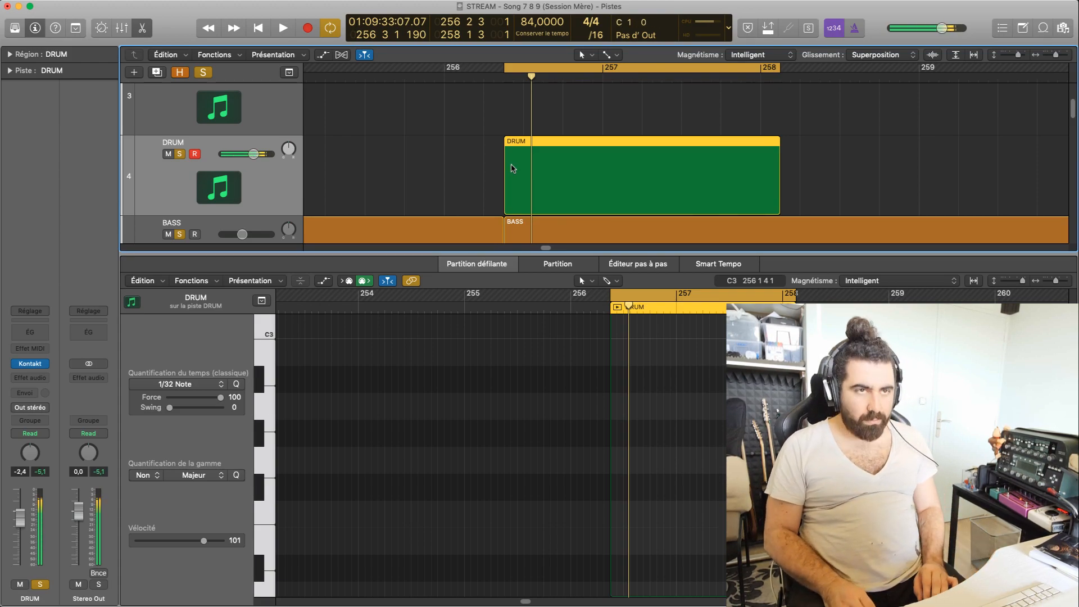
{"action": "key", "text": "space"}
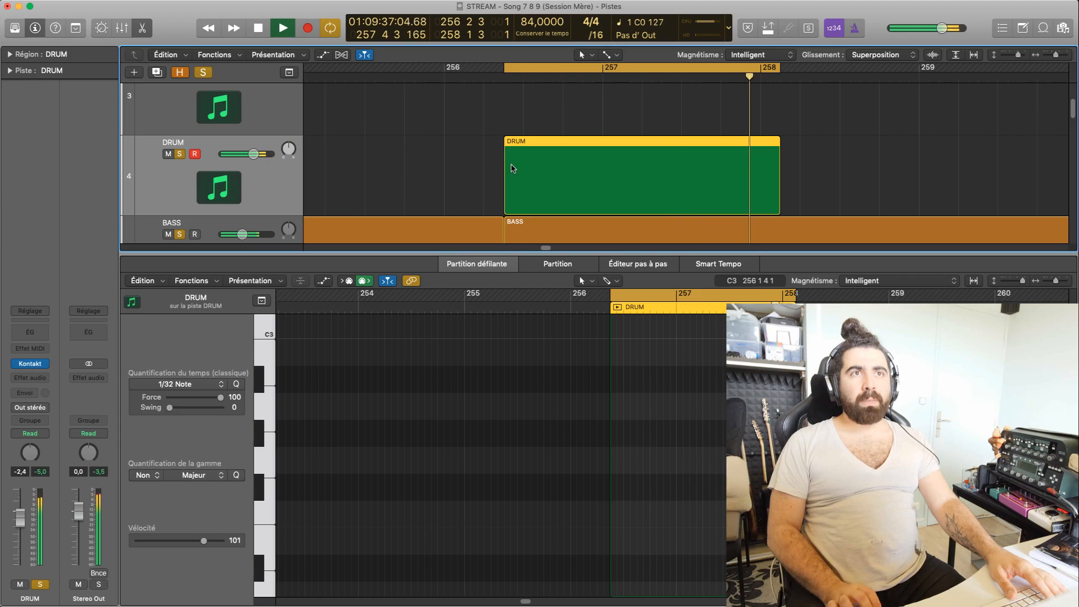
{"action": "key", "text": "space"}
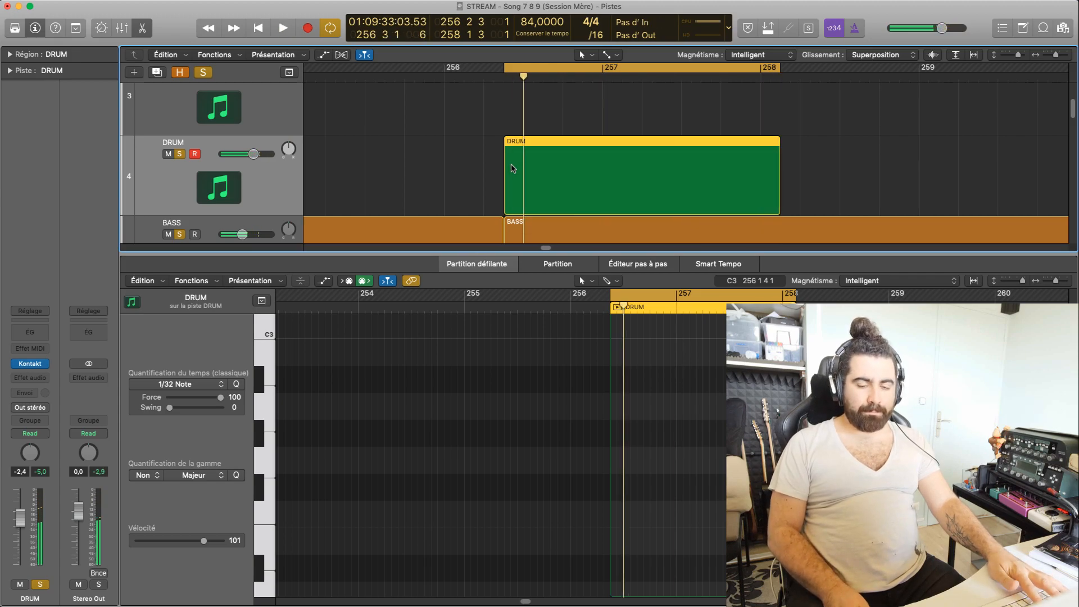
Try out drum hits on the DRUM track while replaying the cycled section with the bass.
{"action": "key", "text": "space"}
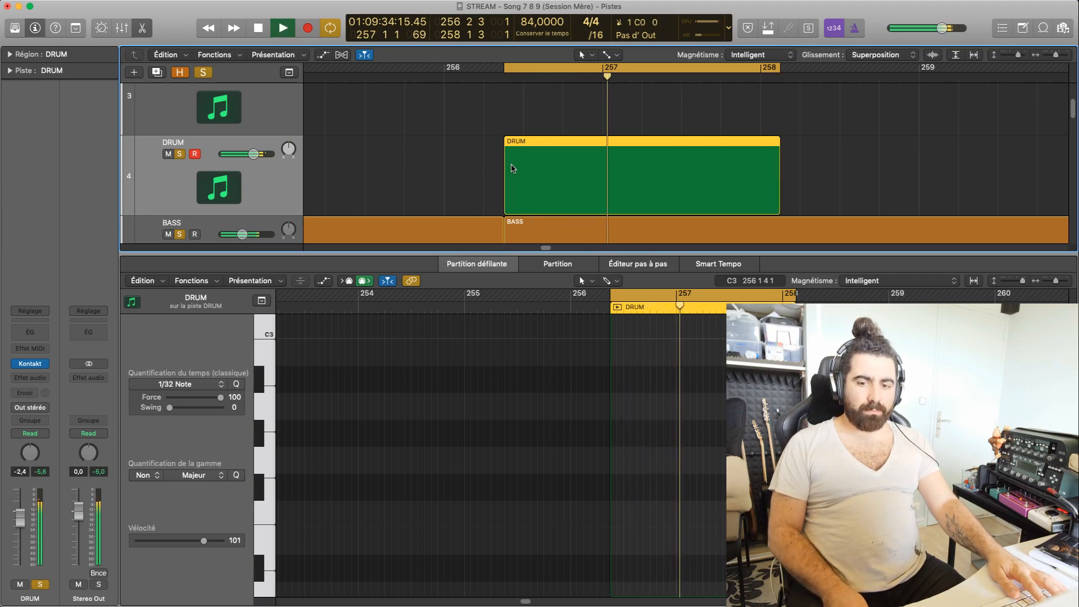
{"action": "key", "text": "space"}
{"action": "key", "text": "space"}
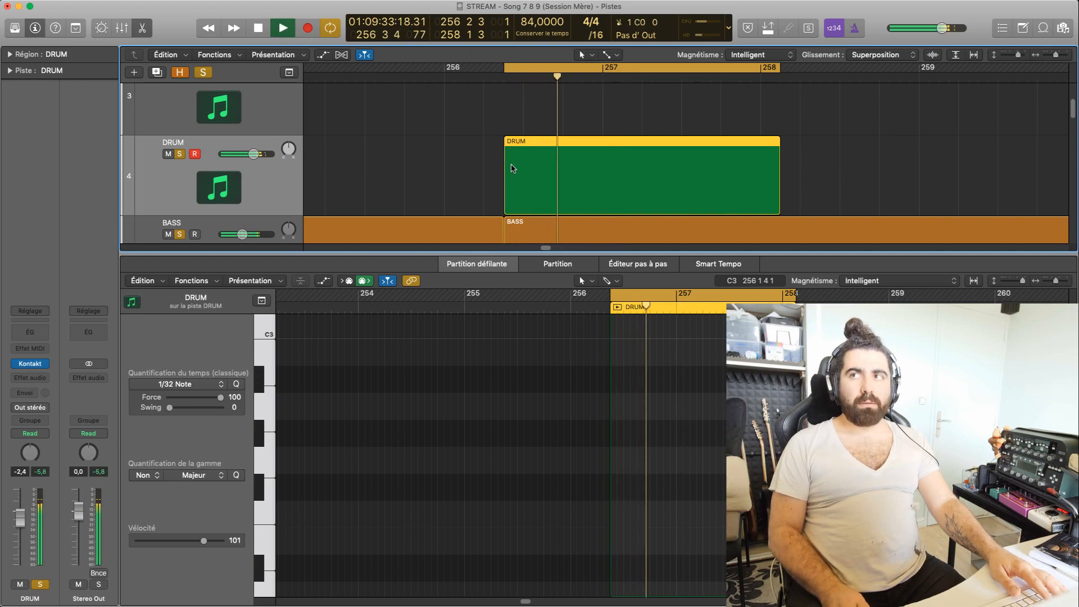
{"action": "key", "text": "space"}
{"action": "key", "text": "space"}
{"action": "key", "text": "space"}
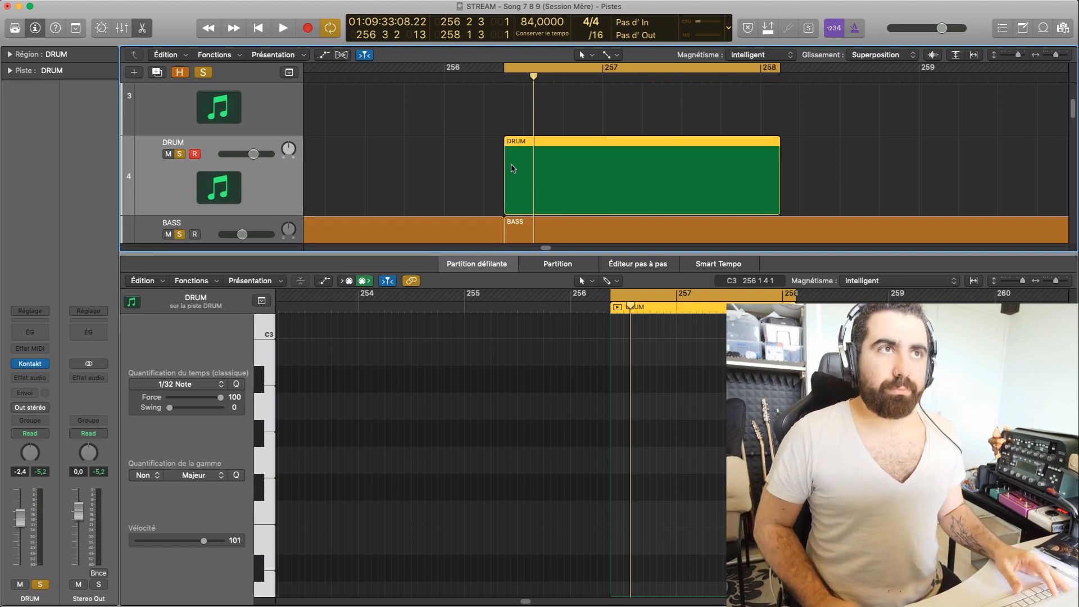
Shrink the piano roll editor to reveal the BASS region and rehearse the drum hits against its rhythm.
{"action": "left_click_drag", "start_coordinate": [531, 258], "coordinate": [518, 362]}
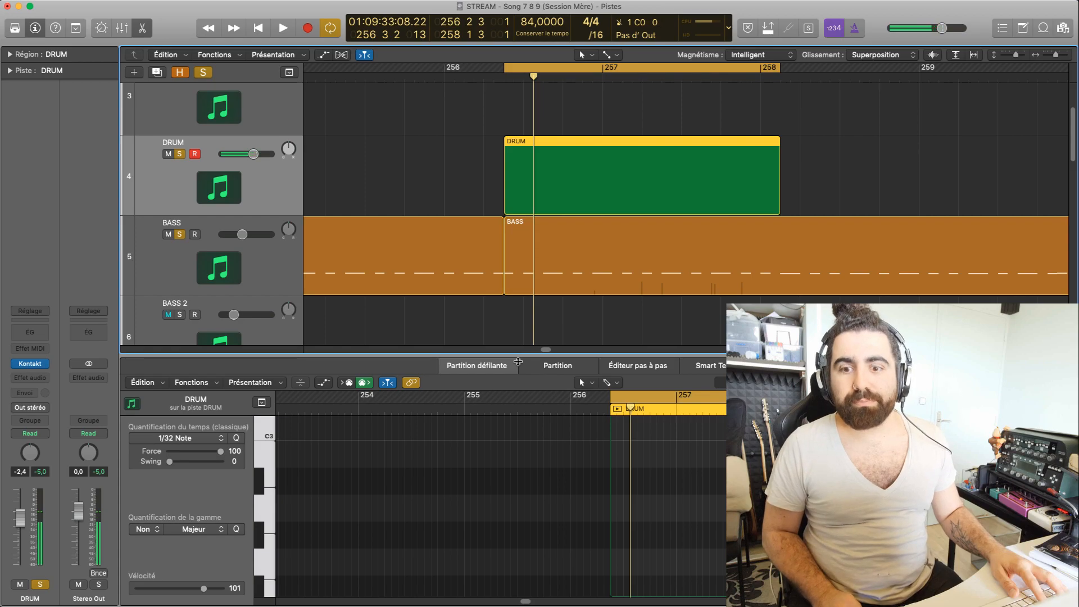
{"action": "key", "text": "space"}
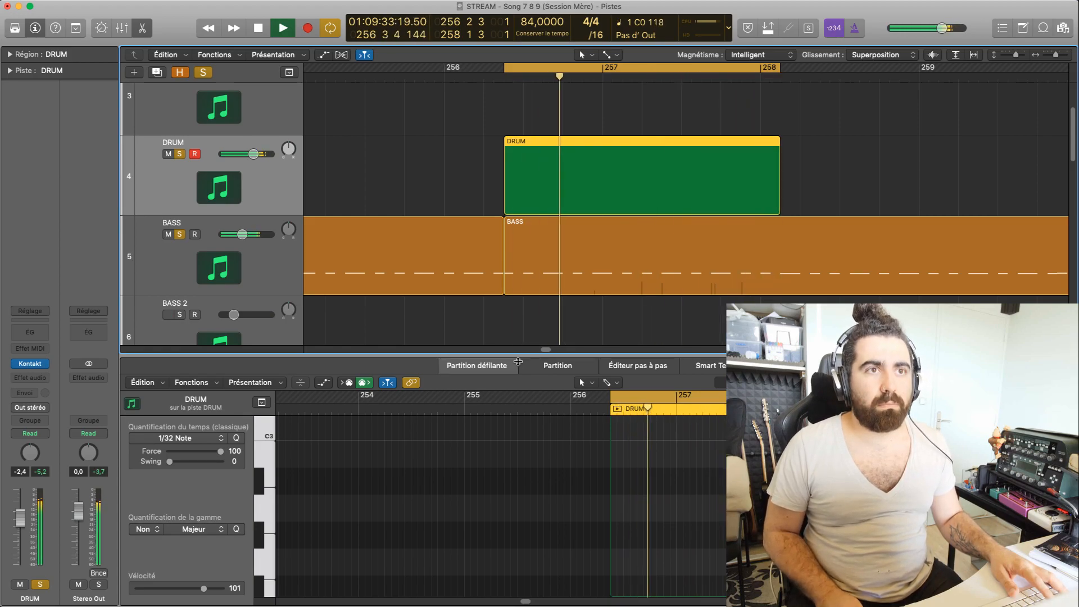
{"action": "key", "text": "space"}
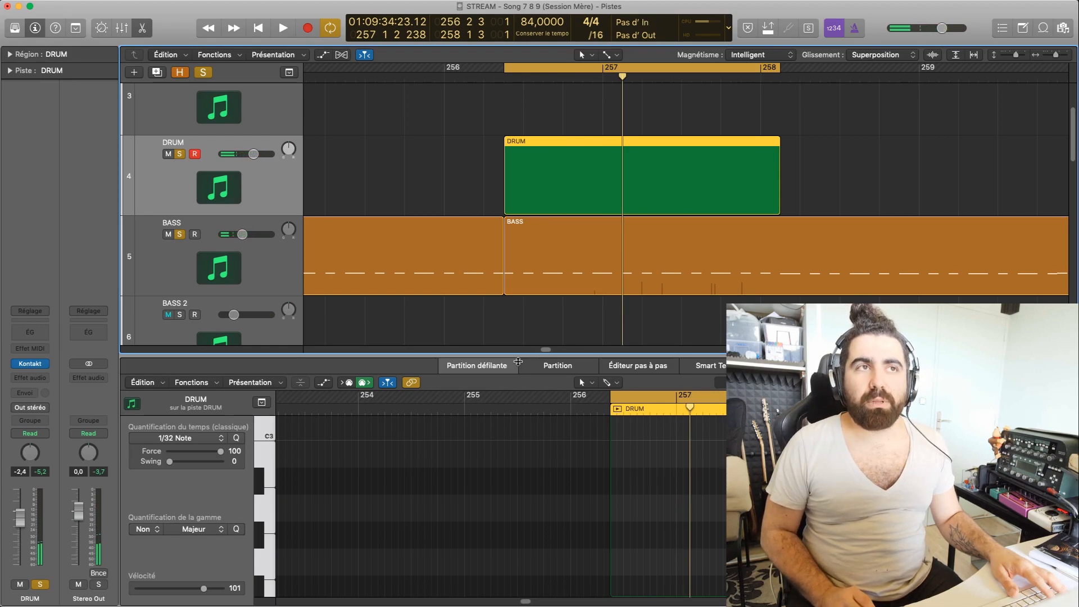
{"action": "key", "text": "space"}
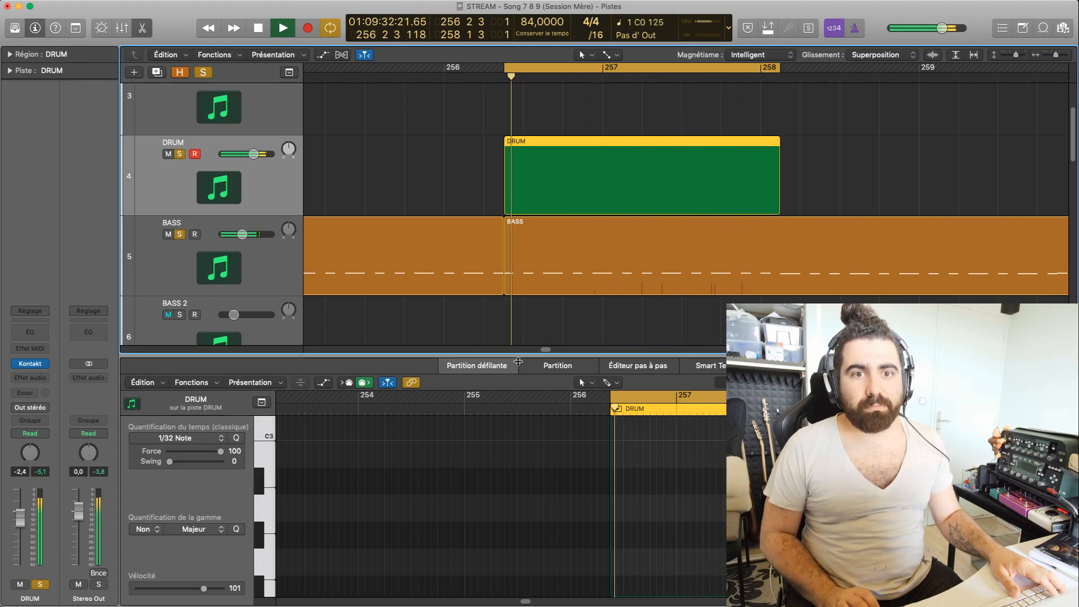
{"action": "key", "text": "space"}
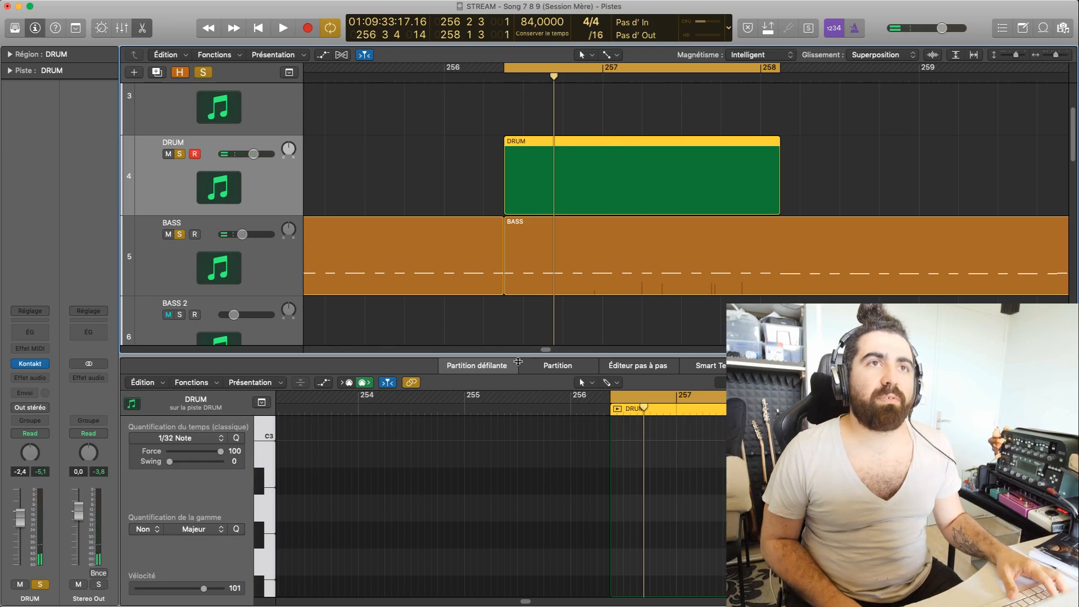
{"action": "key", "text": "space"}
{"action": "key", "text": "space"}
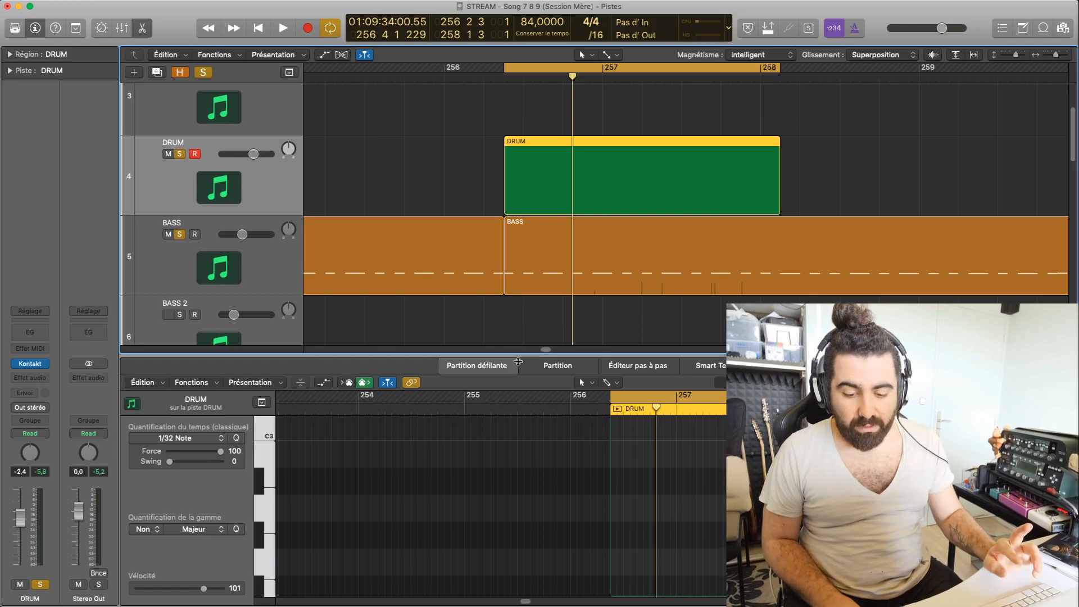
{"action": "key", "text": "space"}
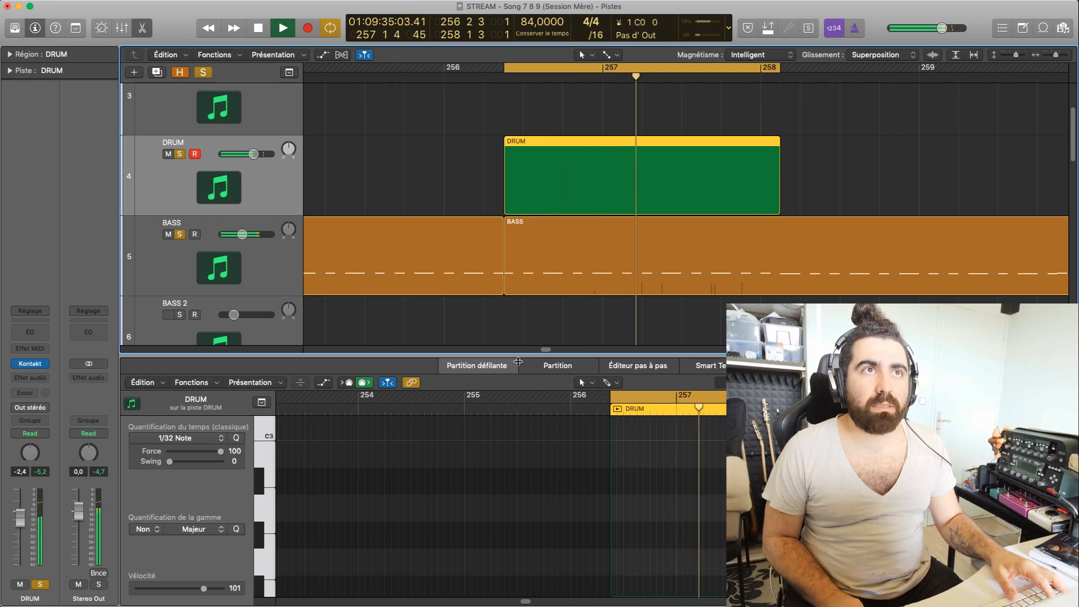
{"action": "key", "text": "space"}
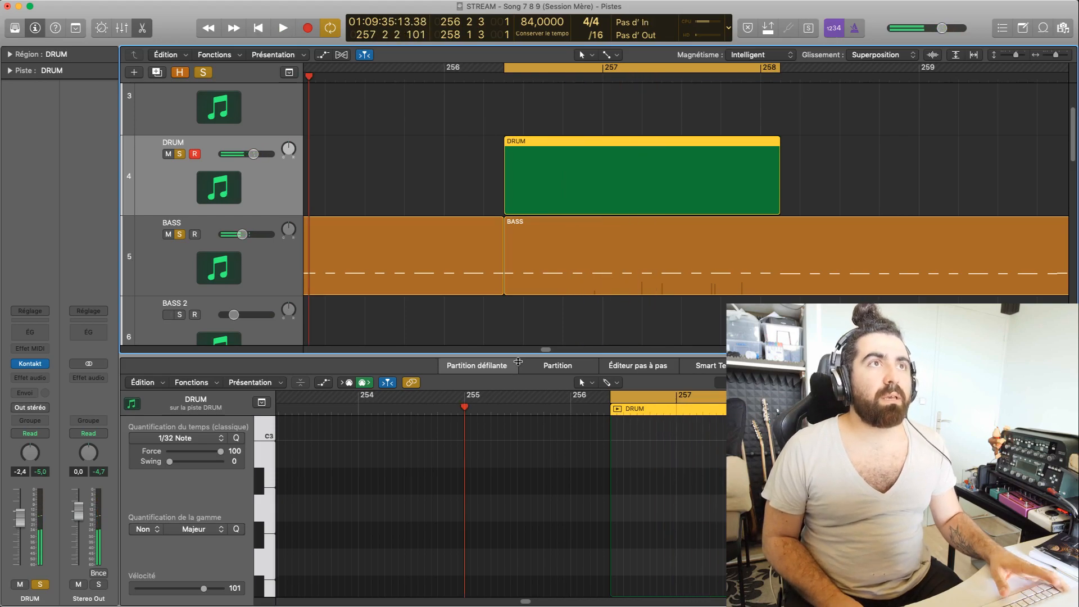
Record four C0 drum hits on the DRUM track over the cycled section.
{"action": "key", "text": "space"}
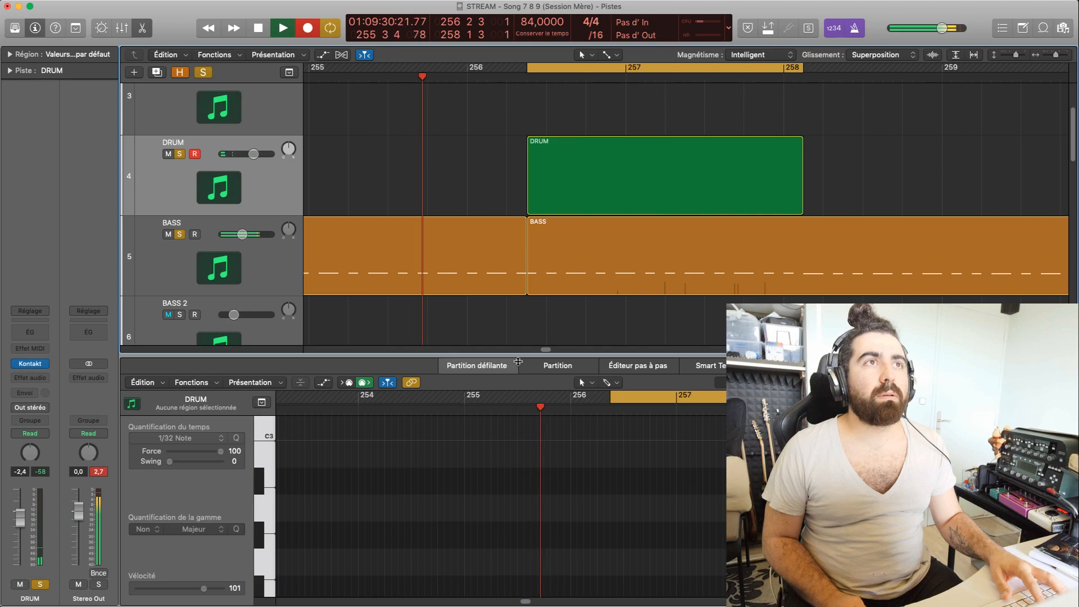
{"action": "key", "text": "space"}
{"action": "key", "text": "space"}
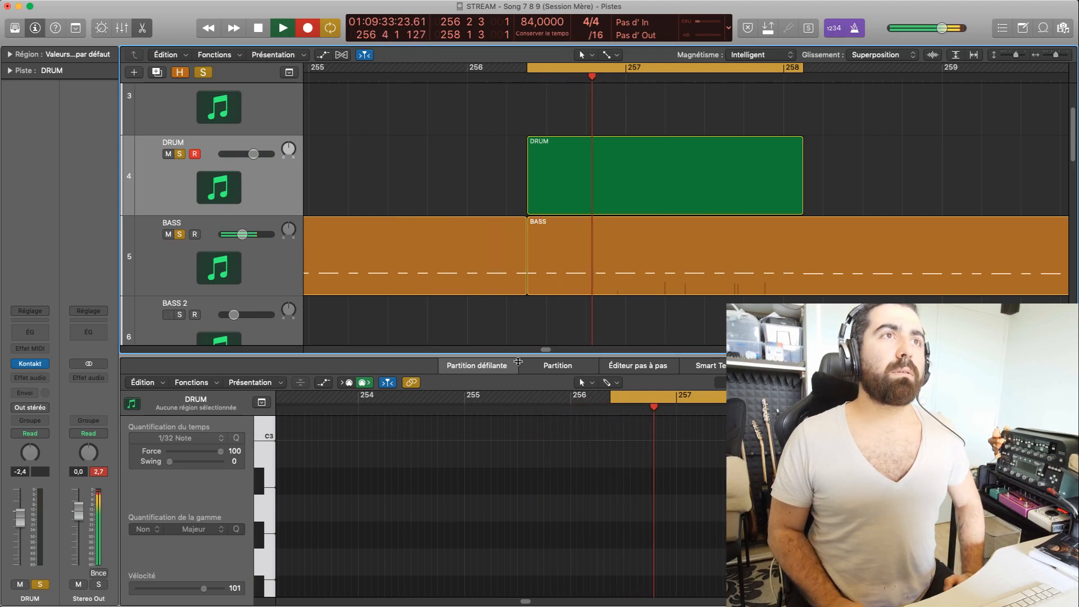
{"action": "key", "text": "r"}
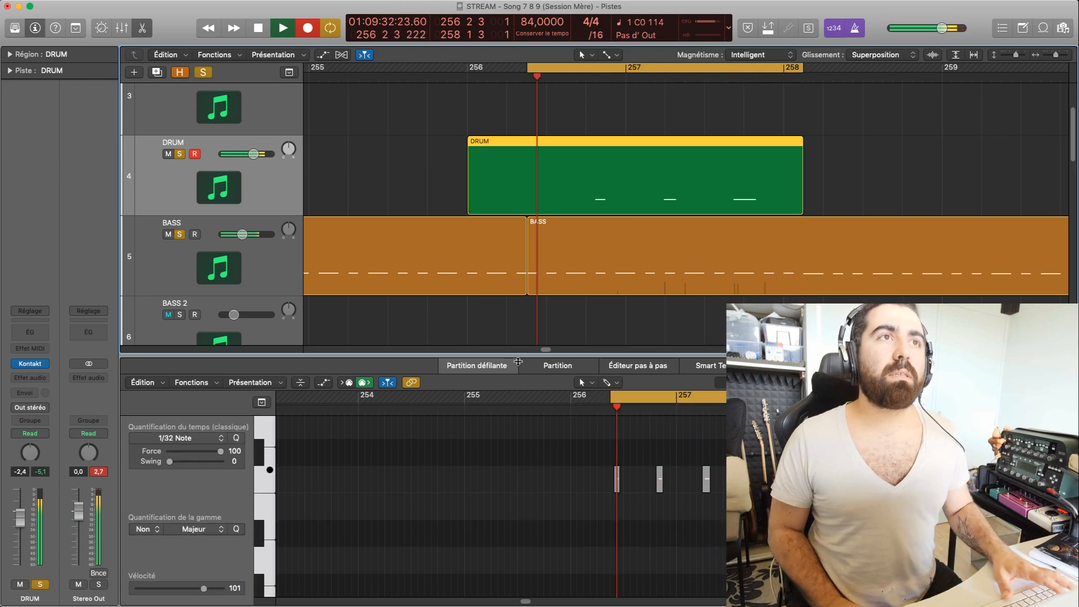
{"action": "key", "text": "space"}
Select the four recorded C0 notes in the DRUM region's piano roll.
{"action": "scroll", "coordinate": [730, 506], "scroll_direction": "up", "scroll_amount": 5}
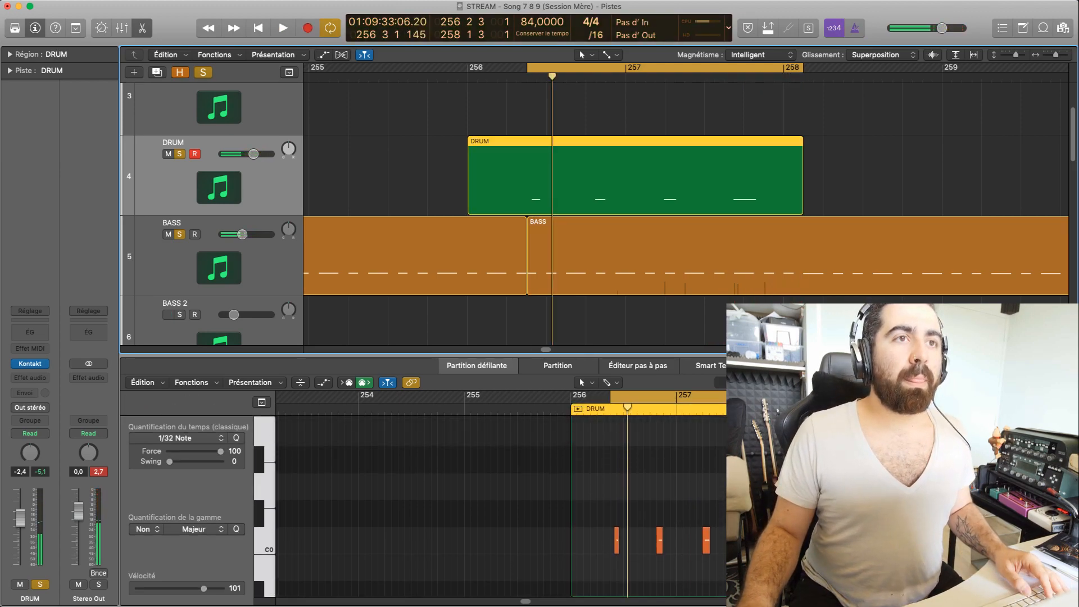
{"action": "scroll", "coordinate": [742, 518], "scroll_direction": "down", "scroll_amount": 6}
{"action": "left_click_drag", "start_coordinate": [787, 534], "coordinate": [559, 418]}
{"action": "scroll", "coordinate": [637, 562], "scroll_direction": "up", "scroll_amount": 5}
{"action": "scroll", "coordinate": [644, 540], "scroll_direction": "down", "scroll_amount": 2}
Undo and redo the recorded hit, and redraw the cycle range from 256 2 3 1 to 258 1 3 81.
{"action": "left_click_drag", "start_coordinate": [513, 68], "coordinate": [524, 68]}
{"action": "key", "text": "super+z"}
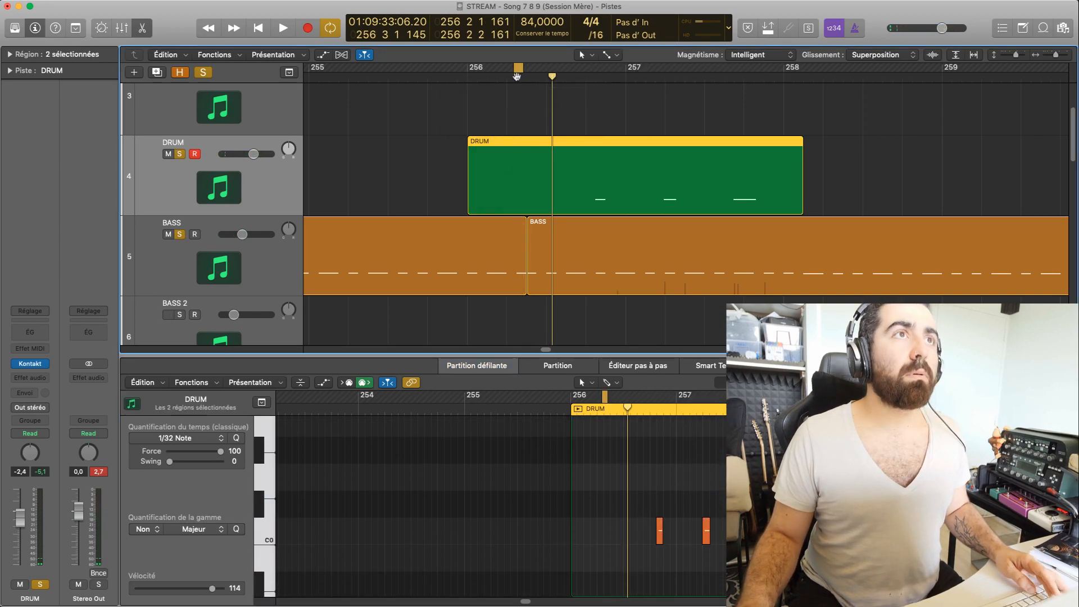
{"action": "key", "text": "super+shift+z"}
{"action": "left_click_drag", "start_coordinate": [524, 73], "coordinate": [784, 72]}
{"action": "left_click_drag", "start_coordinate": [528, 77], "coordinate": [479, 78]}
{"action": "left_click_drag", "start_coordinate": [732, 74], "coordinate": [745, 138]}
{"action": "left_click_drag", "start_coordinate": [525, 79], "coordinate": [588, 80]}
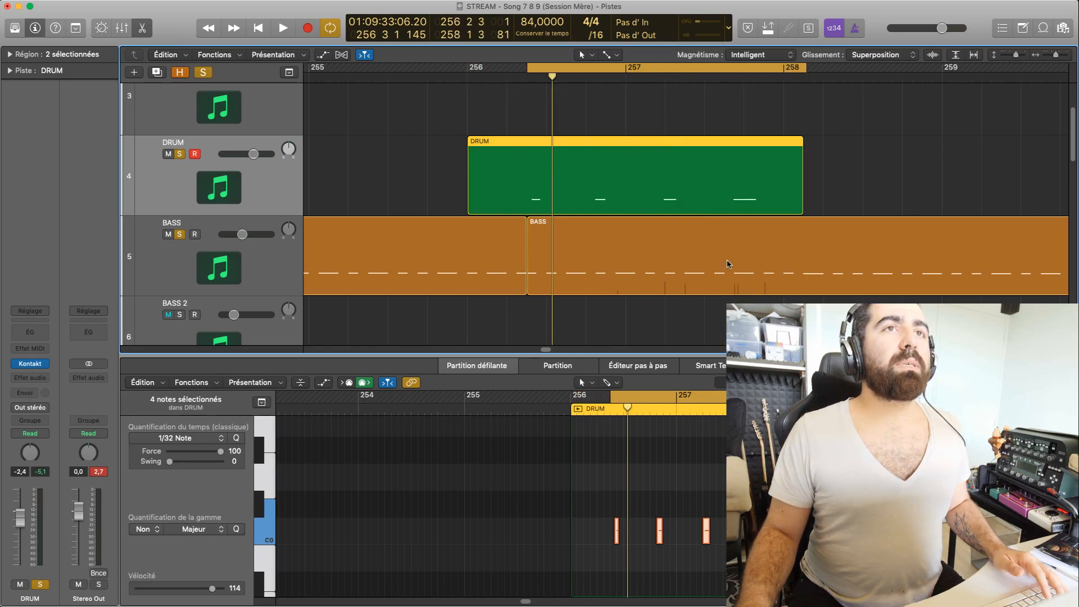
Play the start of the cycled section to check the recorded drum hits against the bass.
{"action": "scroll", "coordinate": [729, 264], "scroll_direction": "down", "scroll_amount": 3}
{"action": "left_click", "coordinate": [804, 79]}
{"action": "key", "text": "space"}
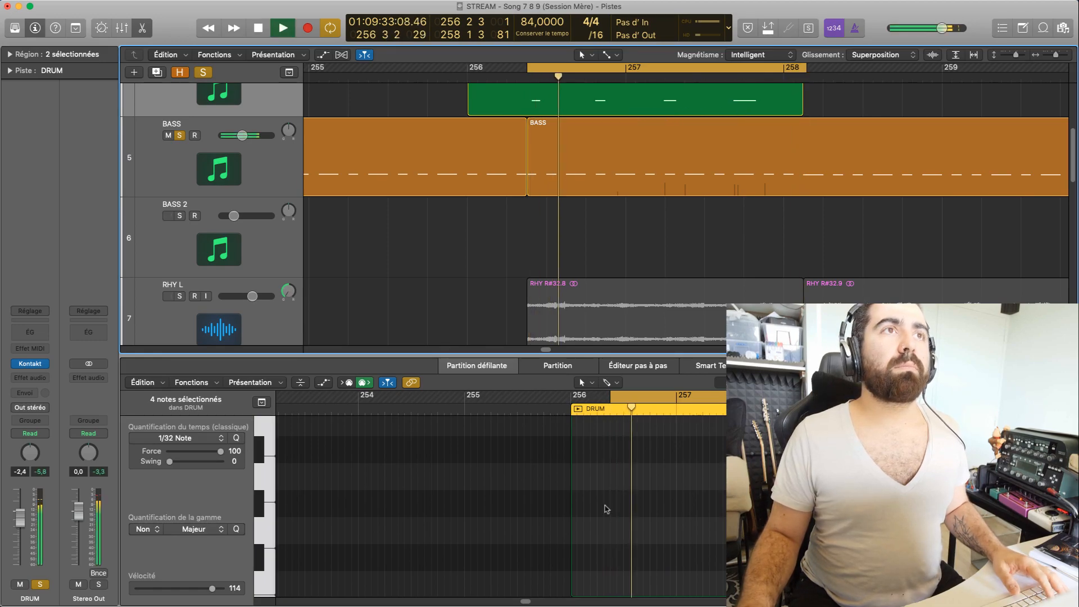
{"action": "key", "text": "space"}
Trim the start of the DRUM region so that it lines up with the BASS region boundary at 256 2 3.
{"action": "scroll", "coordinate": [698, 552], "scroll_direction": "up", "scroll_amount": 4}
{"action": "left_click_drag", "start_coordinate": [778, 560], "coordinate": [483, 462]}
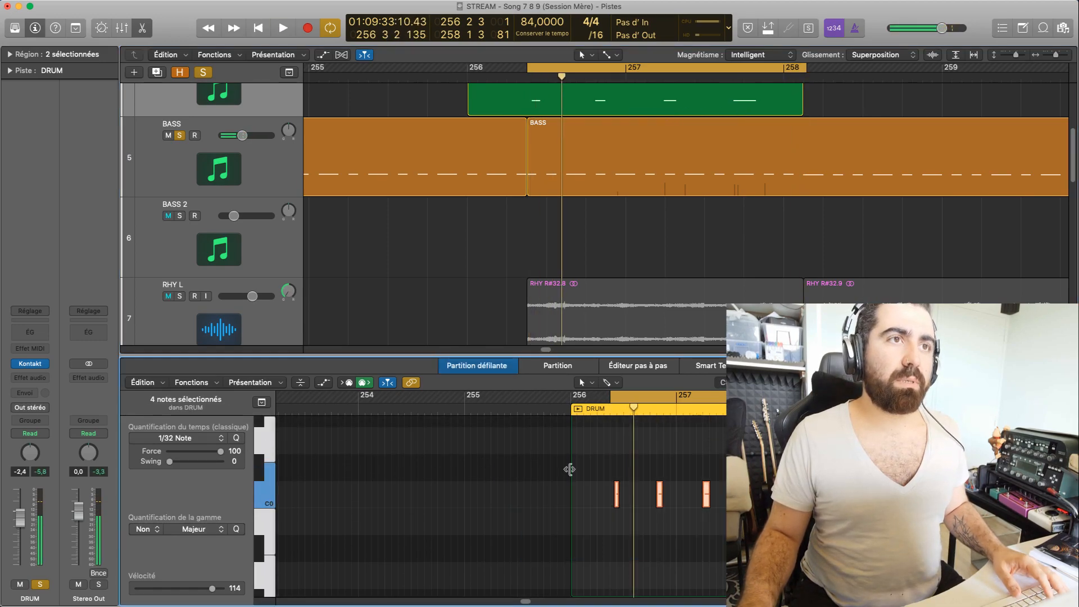
{"action": "key", "text": "super+Right"}
{"action": "key", "text": "super+Right"}
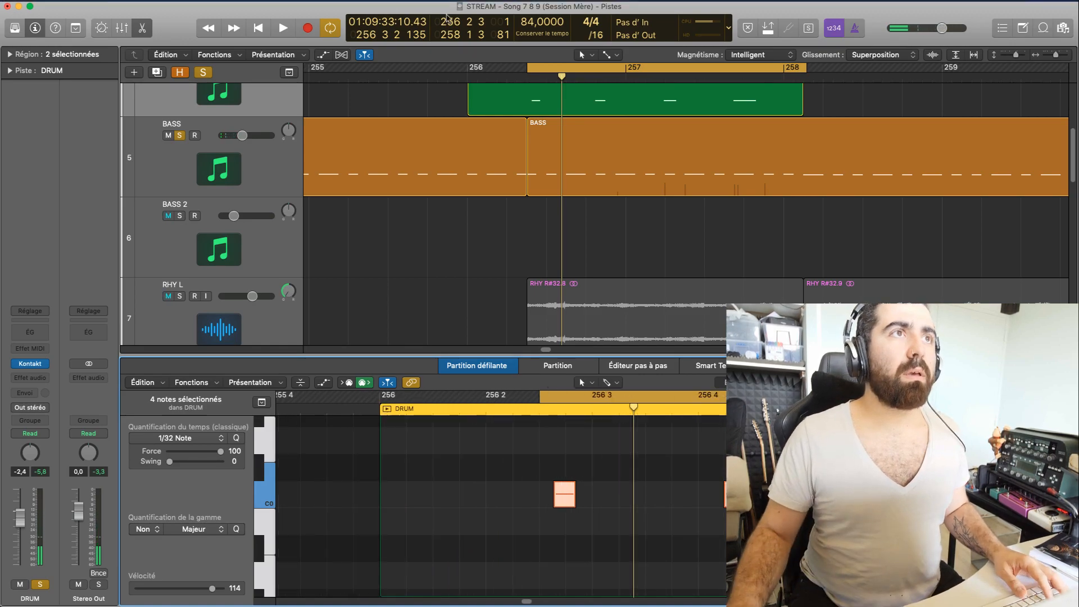
{"action": "left_click_drag", "start_coordinate": [468, 108], "coordinate": [528, 131]}
Quantize the four C0 notes in the DRUM region to 1/16 Note.
{"action": "left_click_drag", "start_coordinate": [509, 455], "coordinate": [725, 542]}
{"action": "left_click_drag", "start_coordinate": [543, 603], "coordinate": [530, 602]}
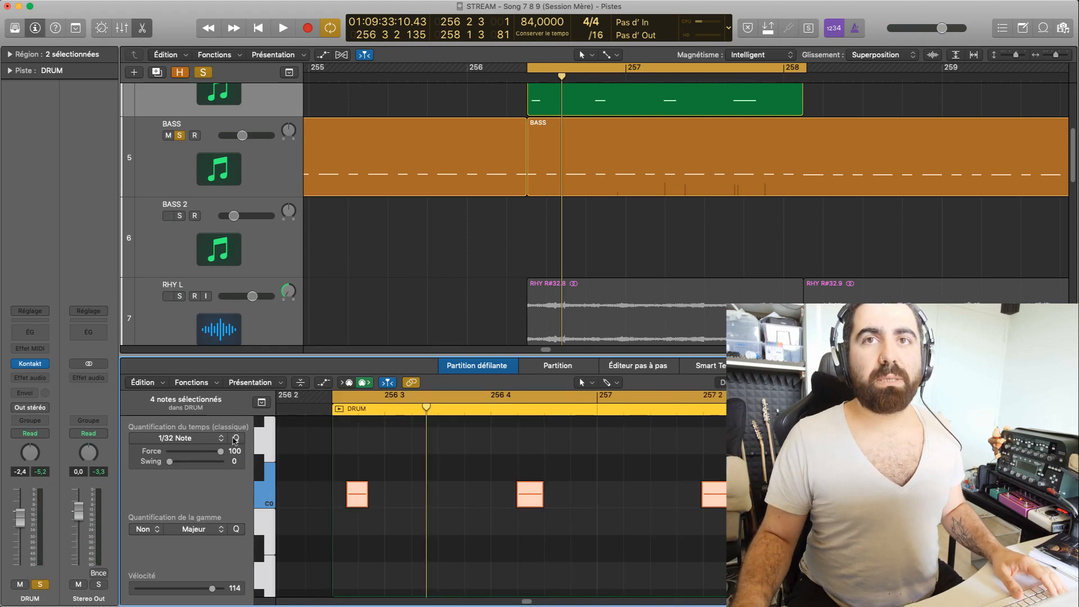
{"action": "left_click", "coordinate": [173, 439]}
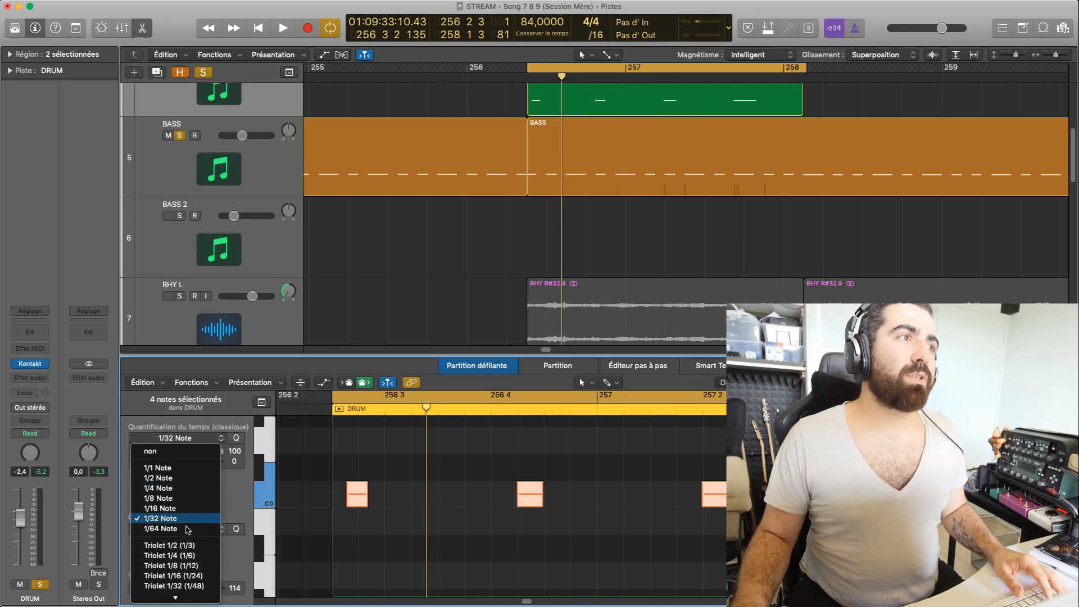
{"action": "left_click", "coordinate": [163, 508]}
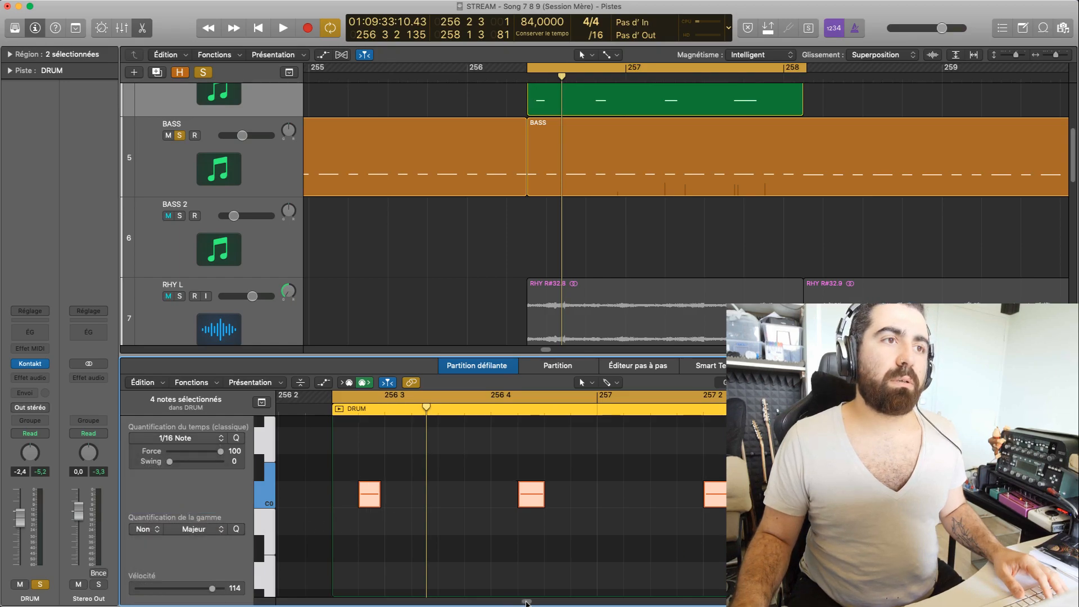
{"action": "left_click", "coordinate": [588, 553]}
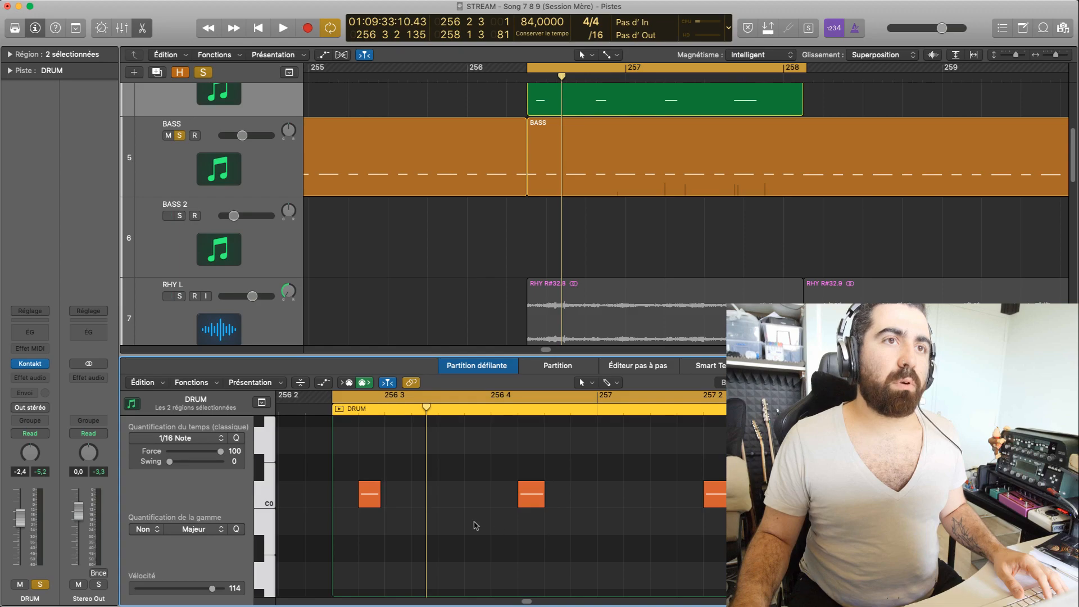
Move the first C0 note back to the start of the DRUM region and play the pattern.
{"action": "left_click_drag", "start_coordinate": [369, 494], "coordinate": [341, 495]}
{"action": "left_click", "coordinate": [373, 474]}
{"action": "key", "text": "space"}
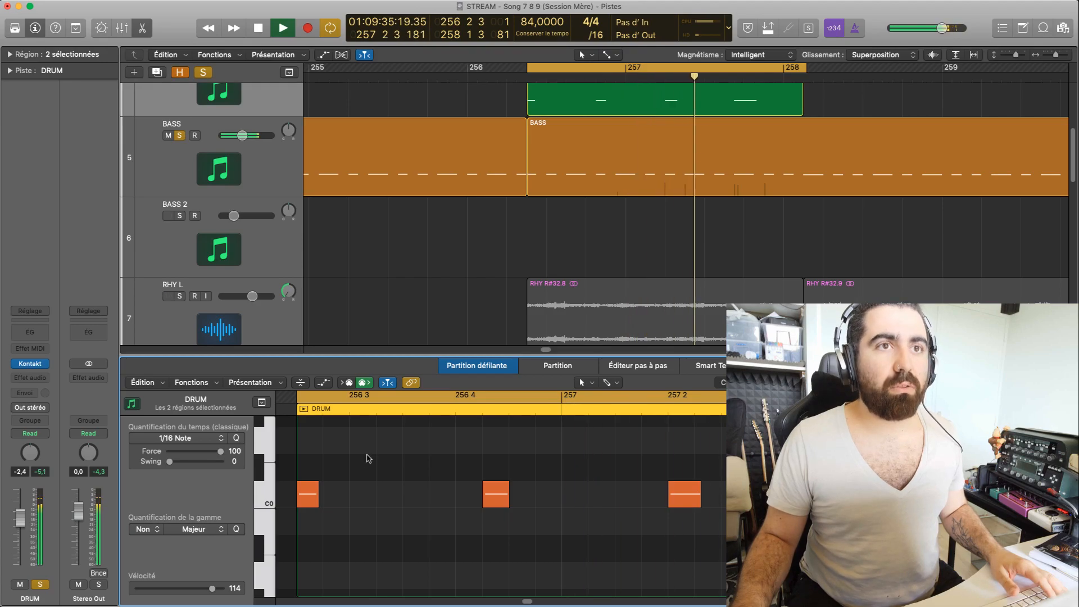
{"action": "key", "text": "space"}
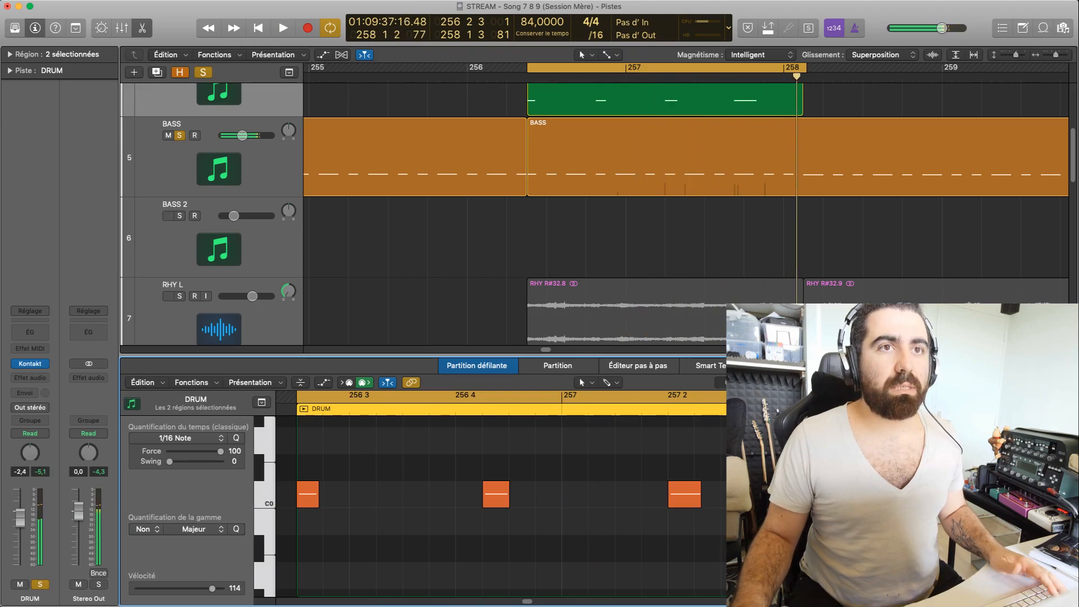
Even out the lengths of the C0 notes to match the second one, and play the cycled section.
{"action": "left_click", "coordinate": [497, 488]}
{"action": "left_click_drag", "start_coordinate": [700, 495], "coordinate": [692, 496]}
{"action": "left_click_drag", "start_coordinate": [317, 503], "coordinate": [321, 503]}
{"action": "left_click", "coordinate": [354, 508]}
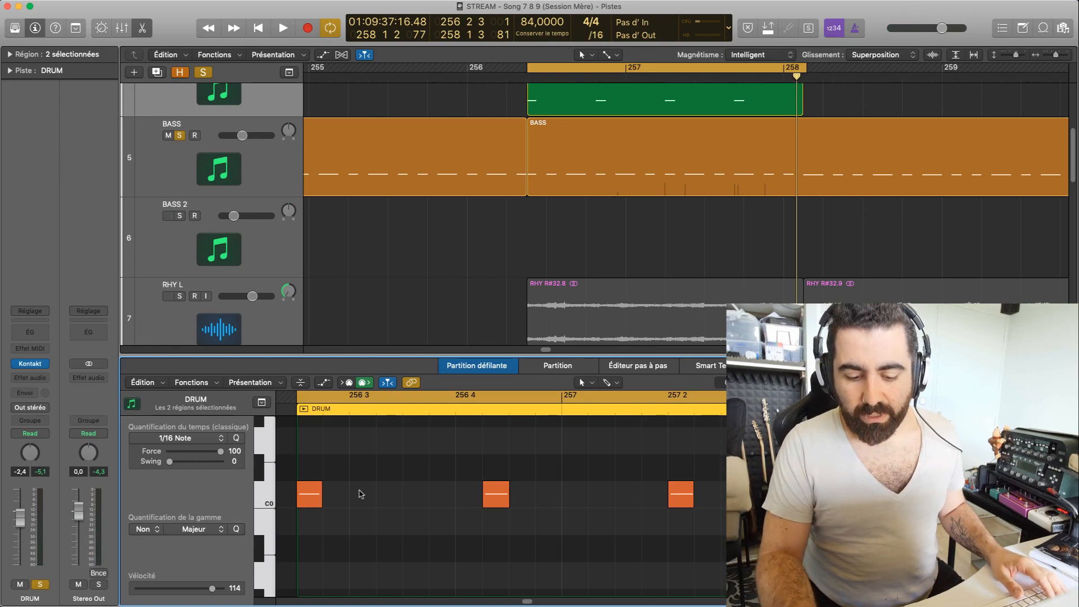
{"action": "key", "text": "space"}
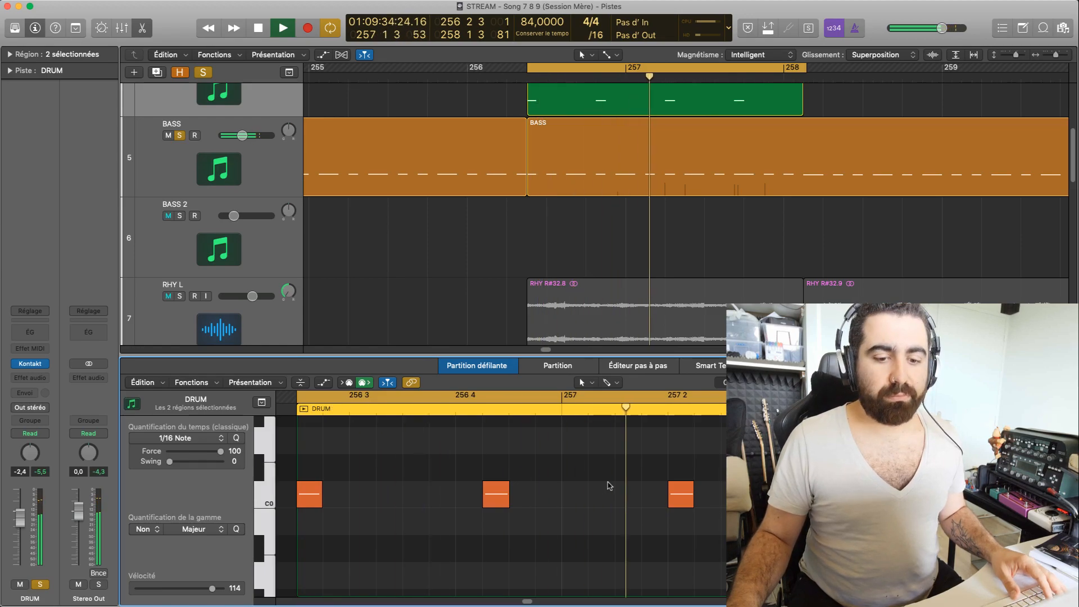
{"action": "key", "text": "space"}
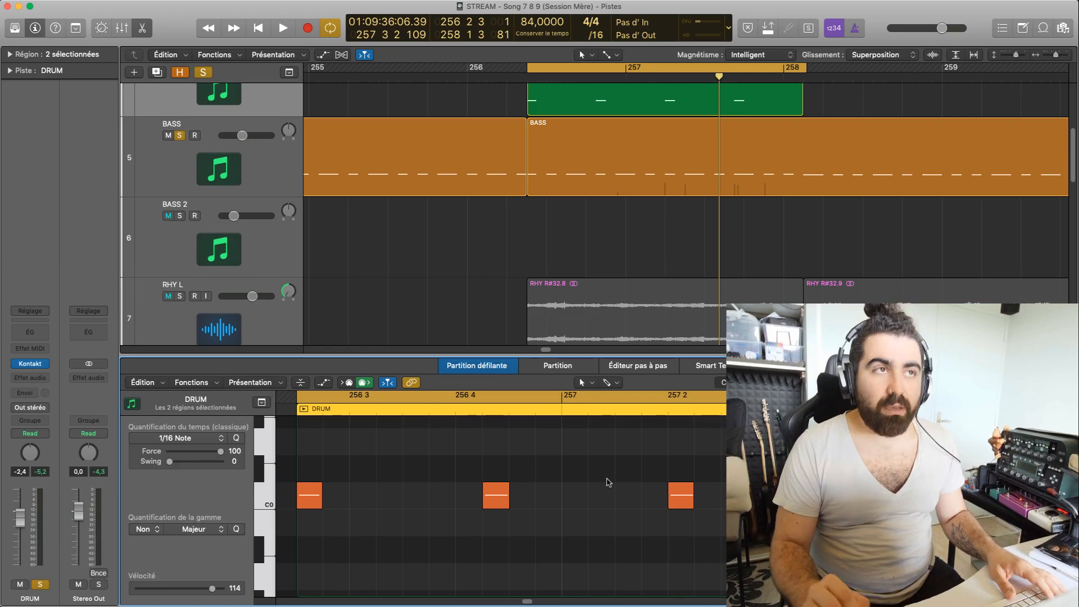
Enlarge the piano roll and add D0 notes at 257 1 3 and in beat 4 of bar 257.
{"action": "scroll", "coordinate": [528, 453], "scroll_direction": "up", "scroll_amount": 2}
{"action": "scroll", "coordinate": [529, 452], "scroll_direction": "down", "scroll_amount": 1}
{"action": "scroll", "coordinate": [530, 452], "scroll_direction": "up", "scroll_amount": 4}
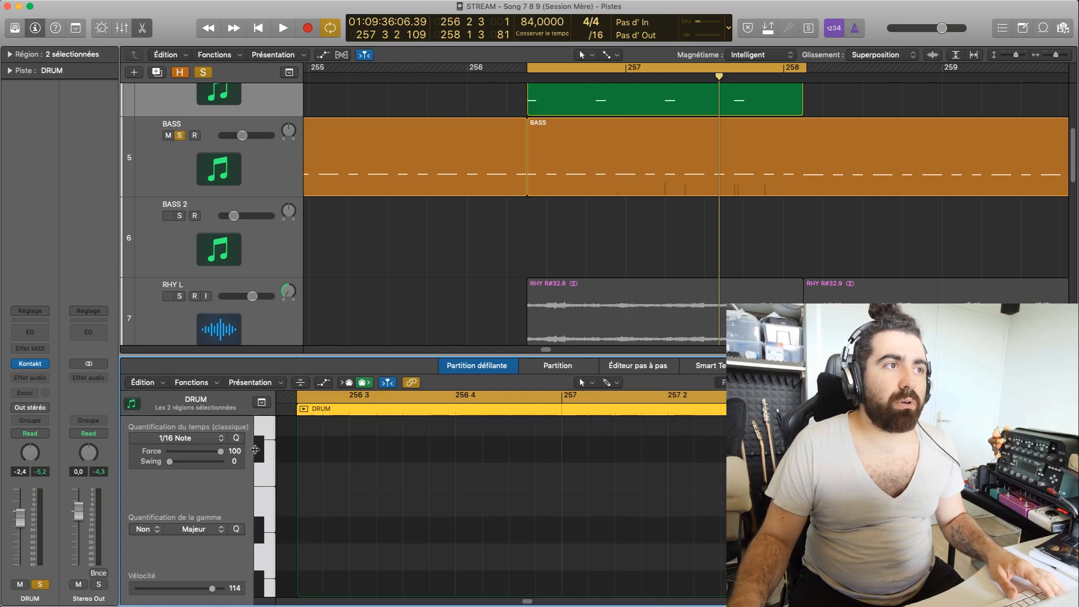
{"action": "left_click_drag", "start_coordinate": [584, 362], "coordinate": [584, 144]}
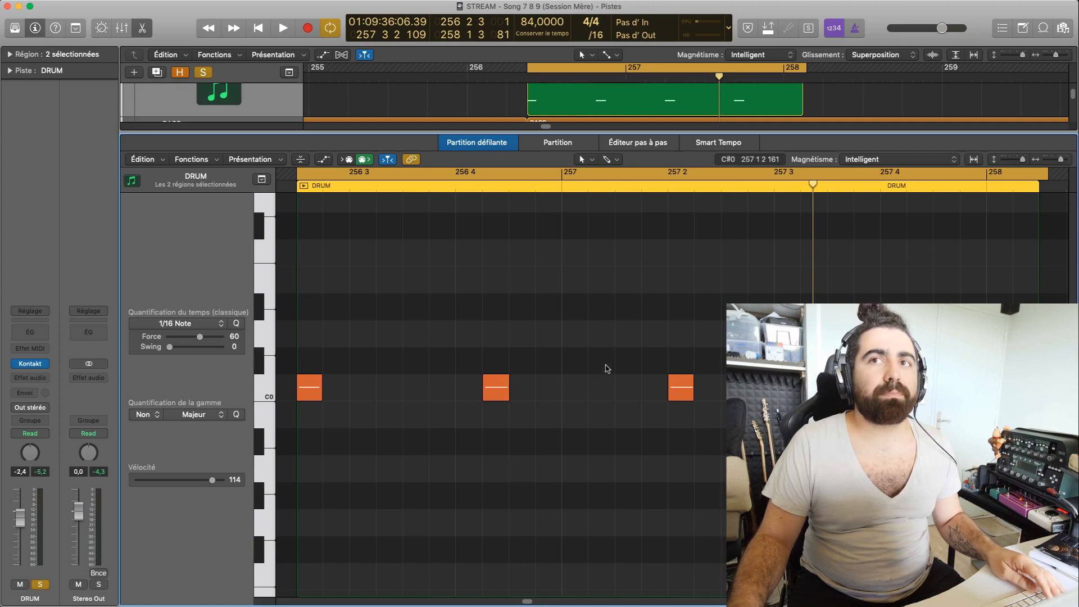
{"action": "left_click", "coordinate": [602, 362]}
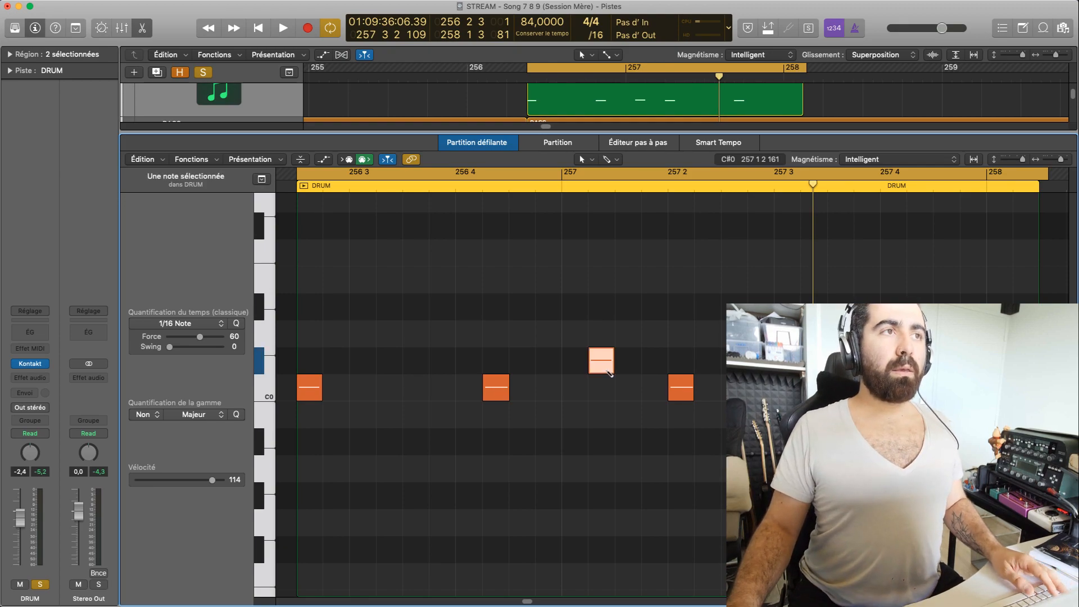
{"action": "mouse_move", "coordinate": [610, 364]}
{"action": "left_mouse_down"}
{"action": "mouse_move", "coordinate": [643, 365]}
{"action": "mouse_move", "coordinate": [630, 363]}
{"action": "left_mouse_up"}
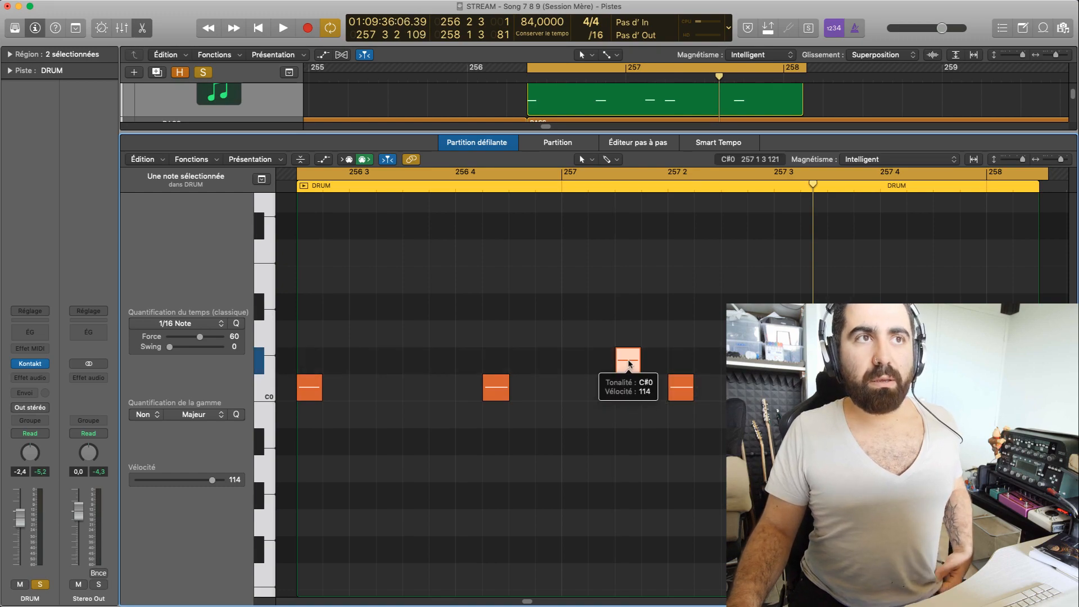
{"action": "left_click_drag", "start_coordinate": [623, 360], "coordinate": [624, 333]}
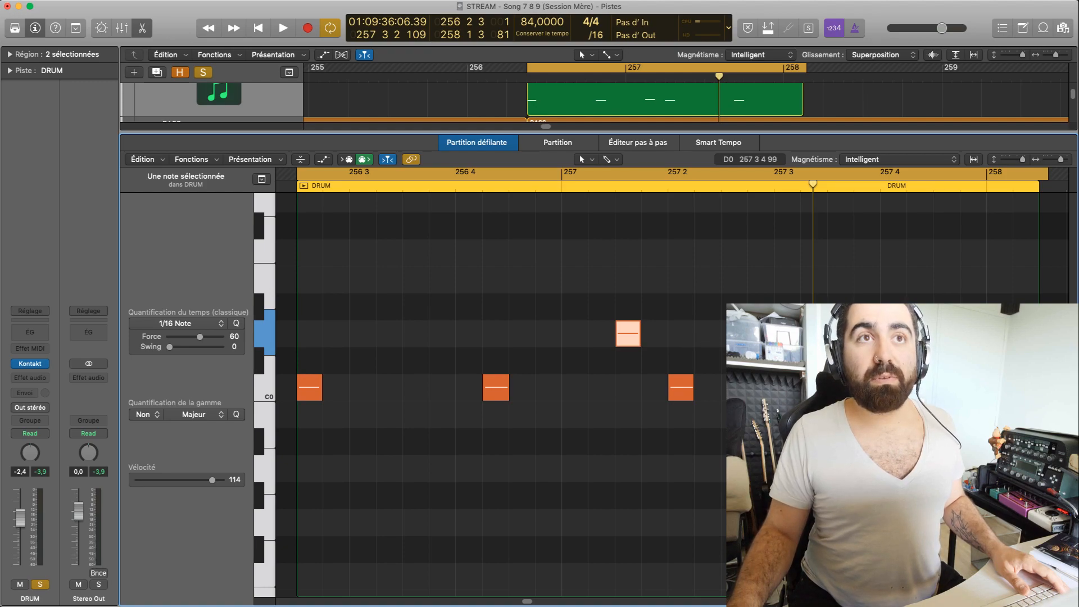
{"action": "left_click", "coordinate": [892, 333], "text": "super"}
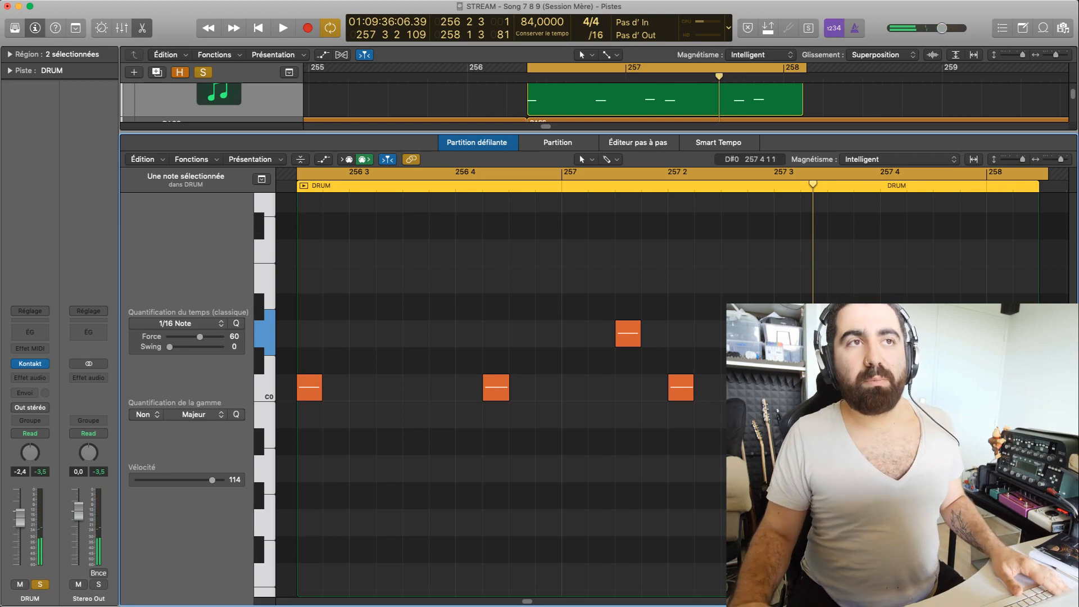
Add a D0 note at 257 4 4 in the DRUM region and play the cycled section.
{"action": "scroll", "coordinate": [527, 602], "scroll_direction": "right", "scroll_amount": 5}
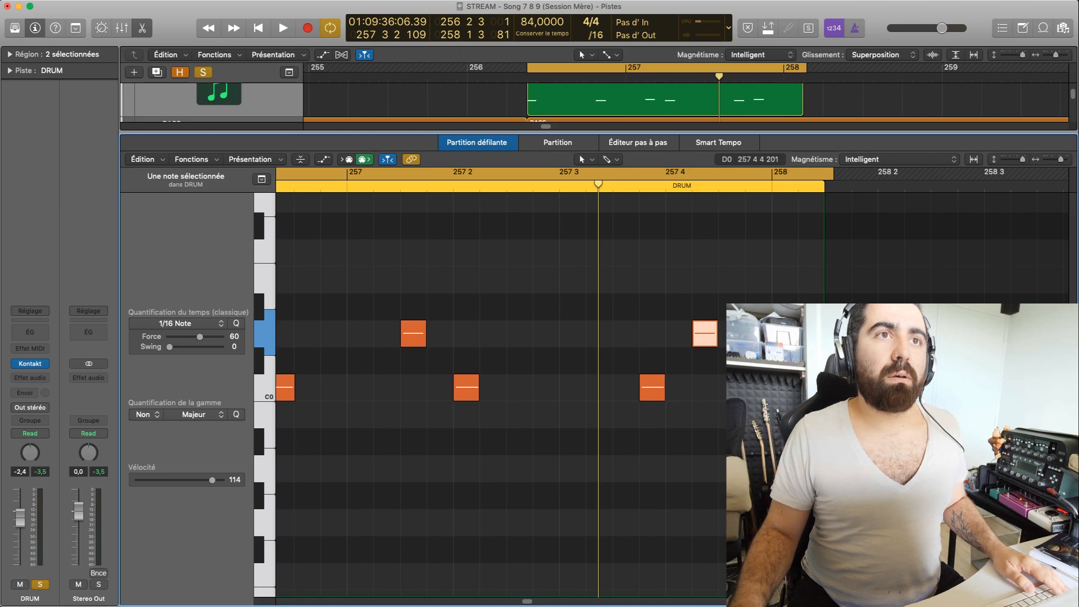
{"action": "left_click", "coordinate": [765, 334], "text": "super"}
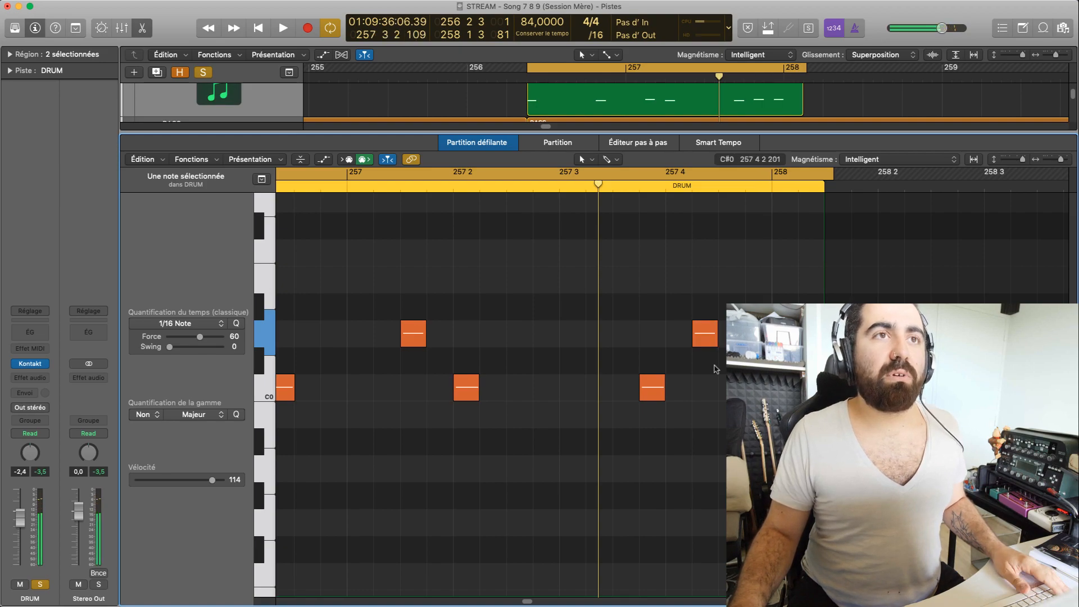
{"action": "key", "text": "space"}
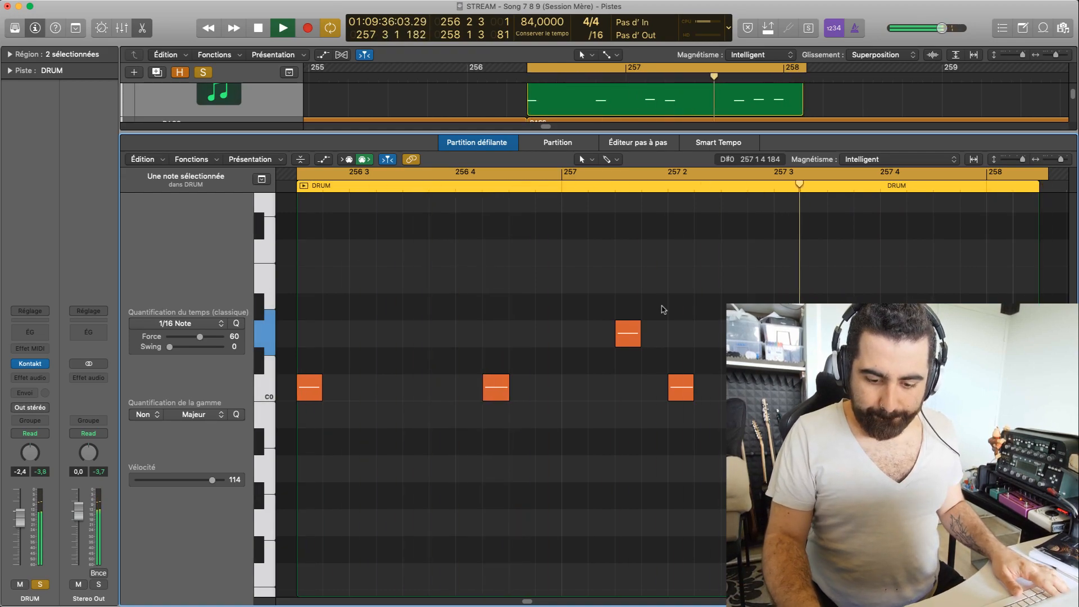
{"action": "key", "text": "space"}
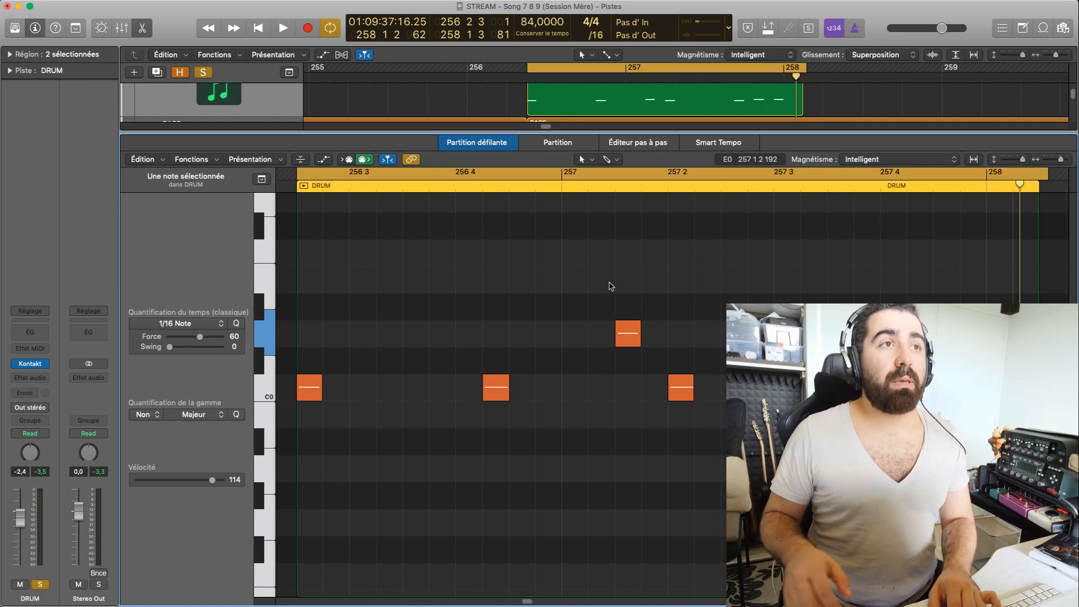
Try recording repeated A1 hits on the DRUM track over the cycled section, and undo the takes.
{"action": "scroll", "coordinate": [349, 309], "scroll_direction": "up", "scroll_amount": 5}
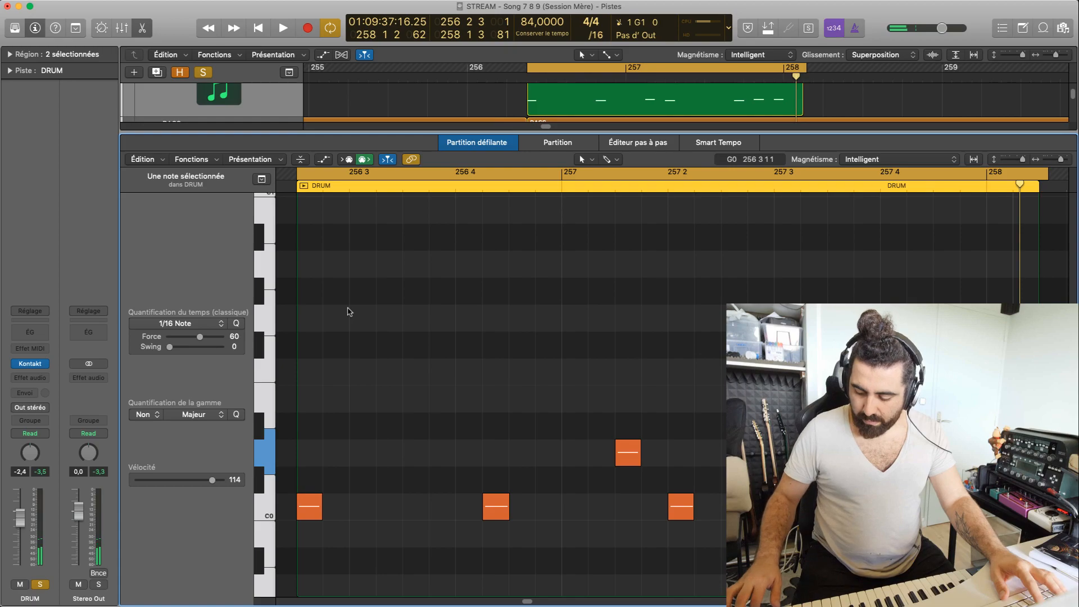
{"action": "key", "text": "space"}
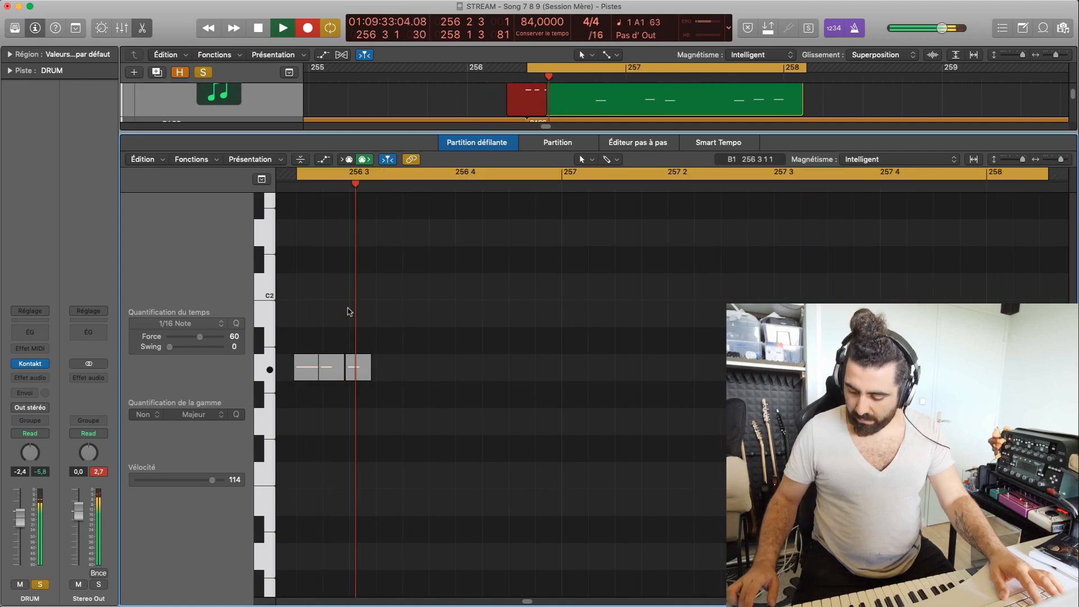
{"action": "key", "text": "space"}
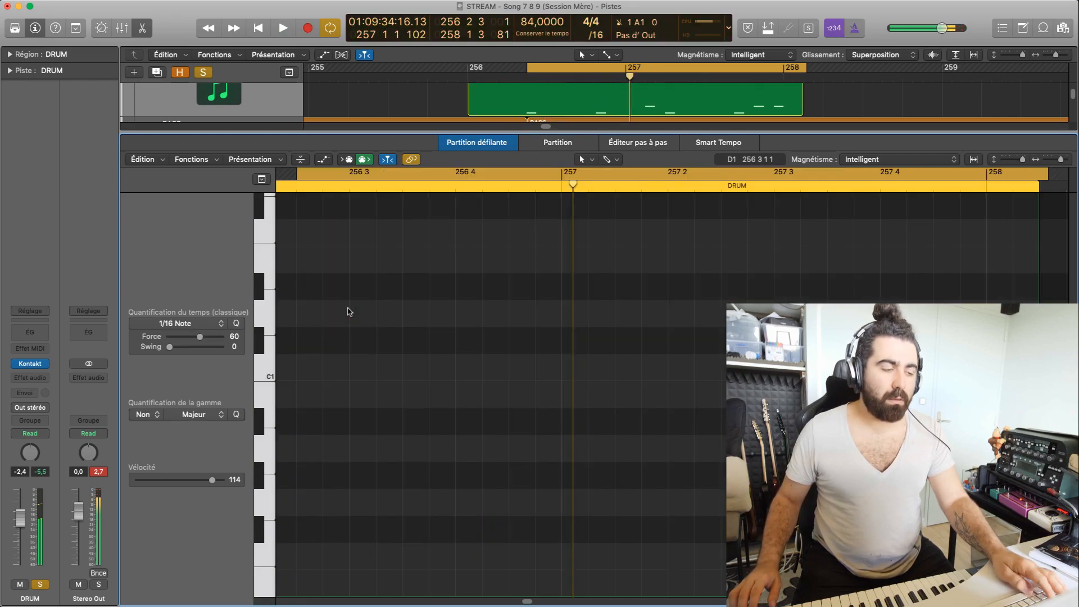
{"action": "left_click_drag", "start_coordinate": [328, 141], "coordinate": [328, 333]}
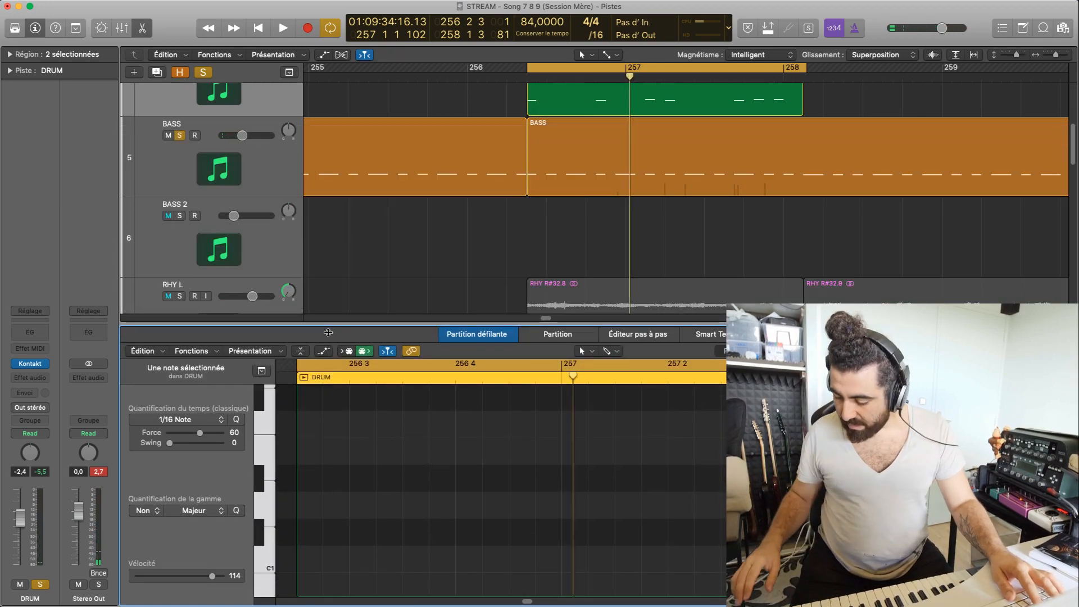
{"action": "key", "text": "r"}
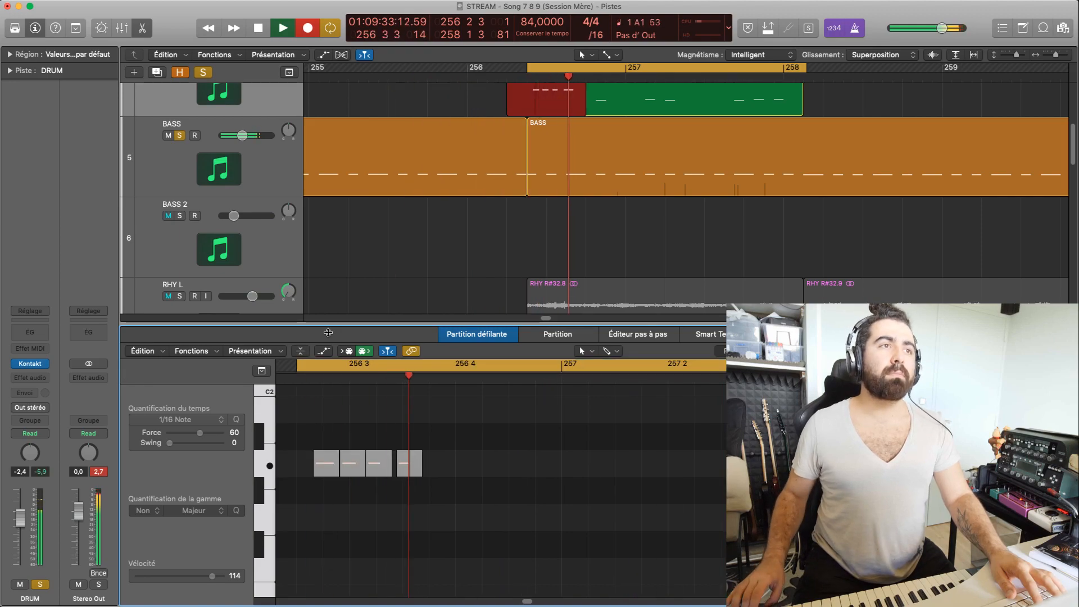
{"action": "key", "text": "space"}
{"action": "key", "text": "super+z"}
Record a continuous run of A1 hits on the DRUM track over the cycle and quantize them to 1/16 Note.
{"action": "key", "text": "r"}
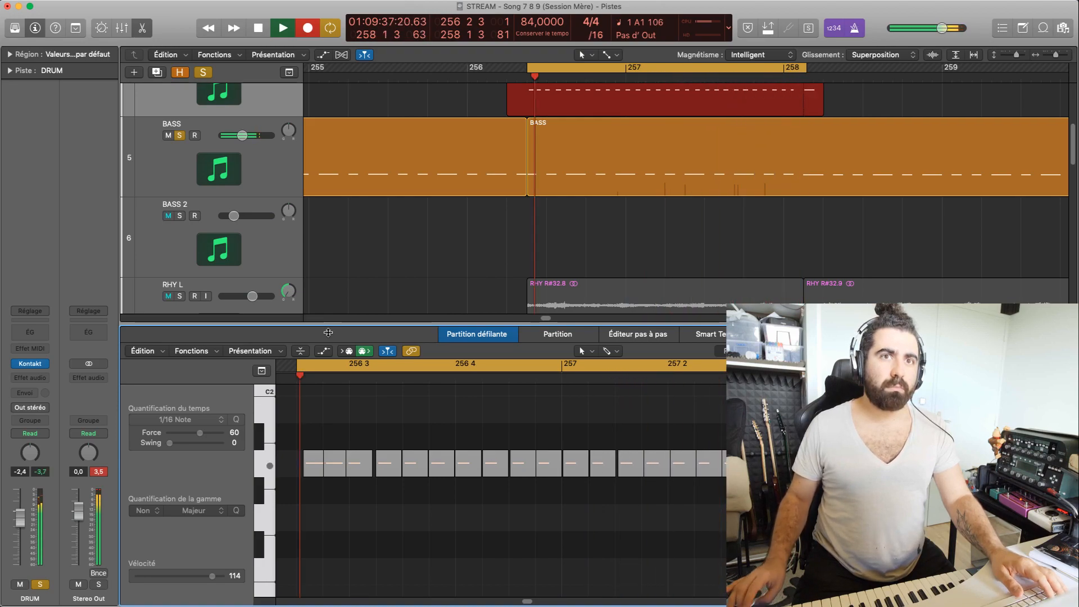
{"action": "key", "text": "space"}
{"action": "scroll", "coordinate": [588, 526], "scroll_direction": "down", "scroll_amount": 4}
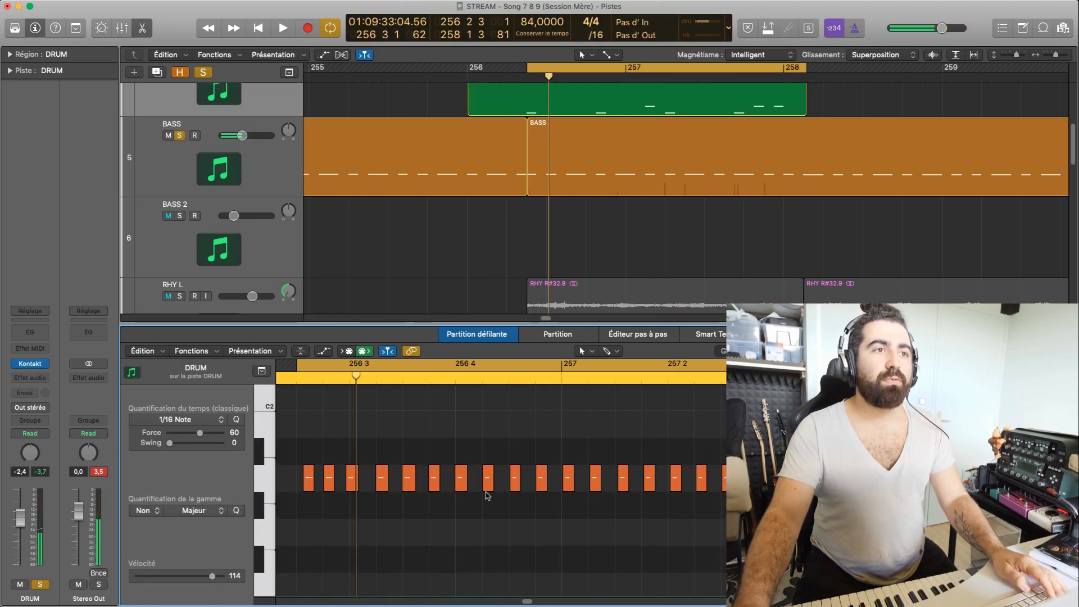
{"action": "left_click", "coordinate": [265, 476]}
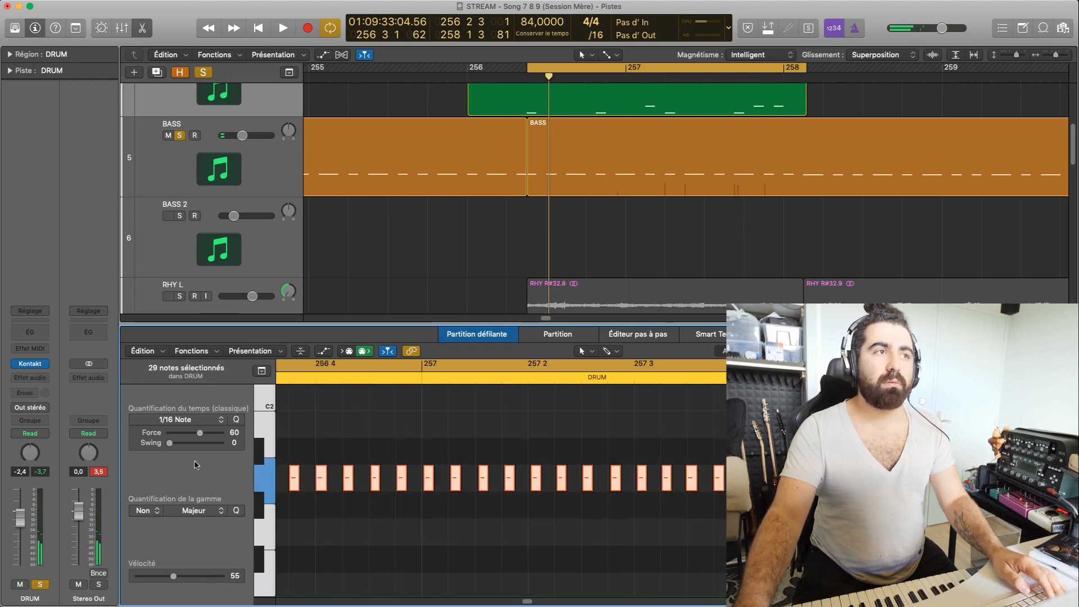
{"action": "left_click", "coordinate": [237, 420]}
{"action": "key", "text": "space"}
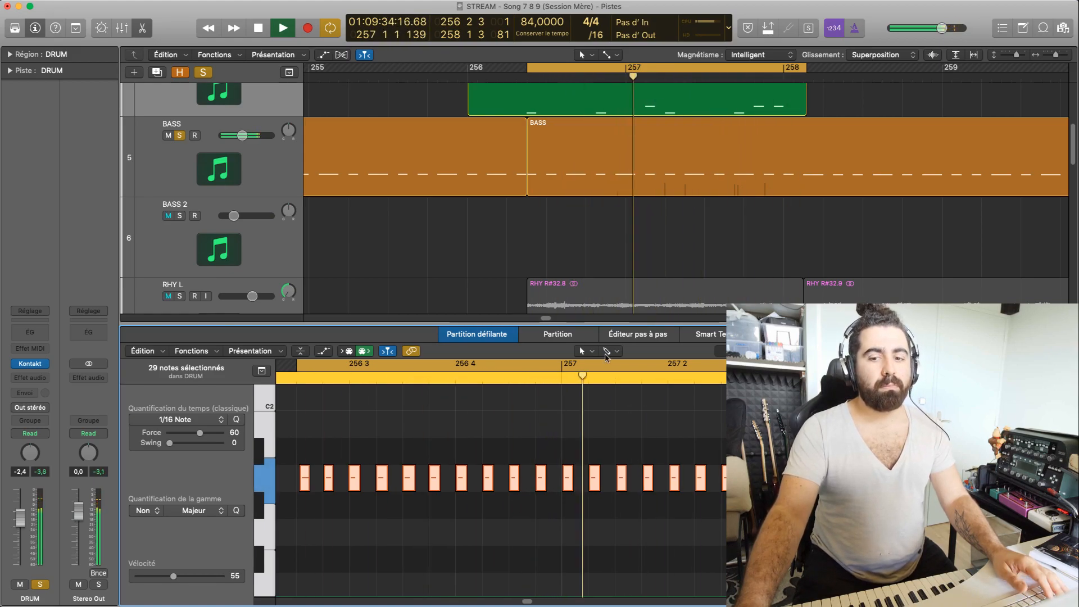
{"action": "key", "text": "space"}
Delete all the recorded A1 notes from the DRUM region.
{"action": "left_click", "coordinate": [756, 452]}
{"action": "left_click_drag", "start_coordinate": [1052, 486], "coordinate": [280, 460]}
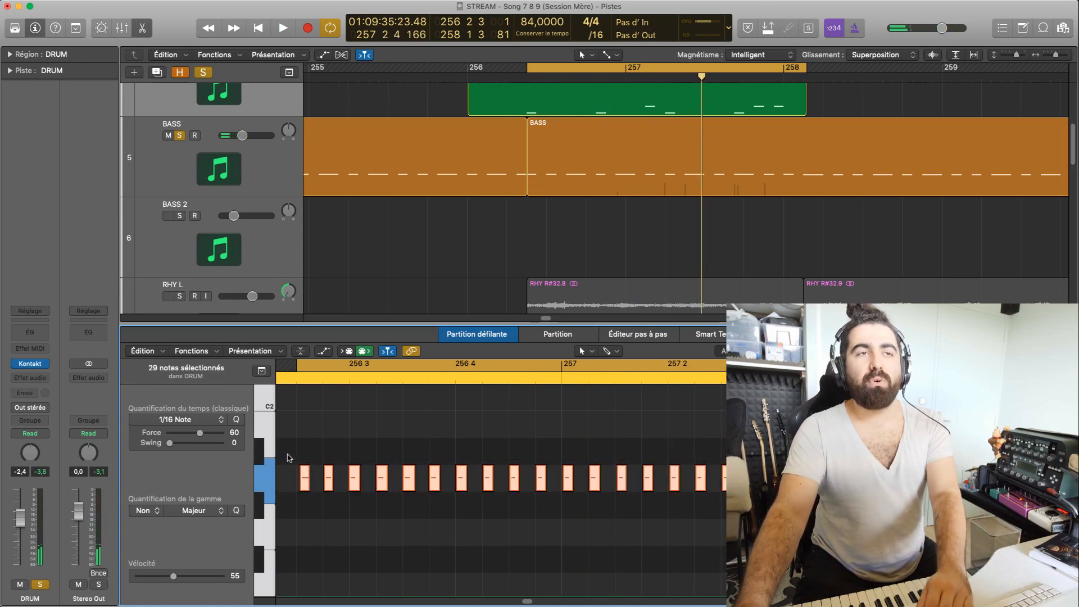
{"action": "key", "text": "Delete"}
Enlarge the piano roll for the DRUM region and delete all its D0 notes, keeping the C0 notes.
{"action": "left_click", "coordinate": [621, 92]}
{"action": "key", "text": "e"}
{"action": "key", "text": "e"}
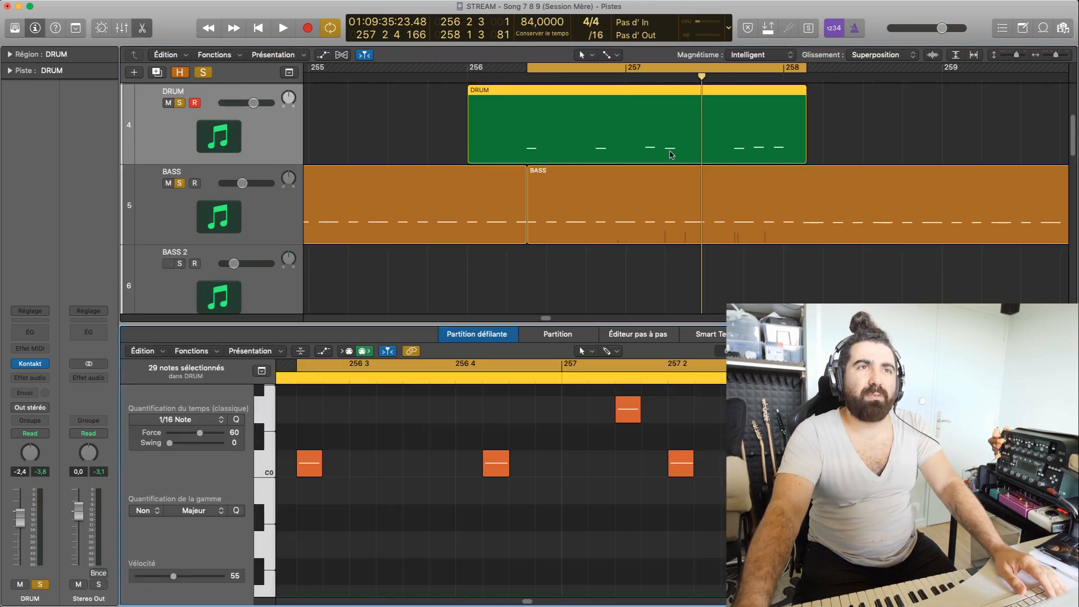
{"action": "left_click_drag", "start_coordinate": [731, 324], "coordinate": [730, 159]}
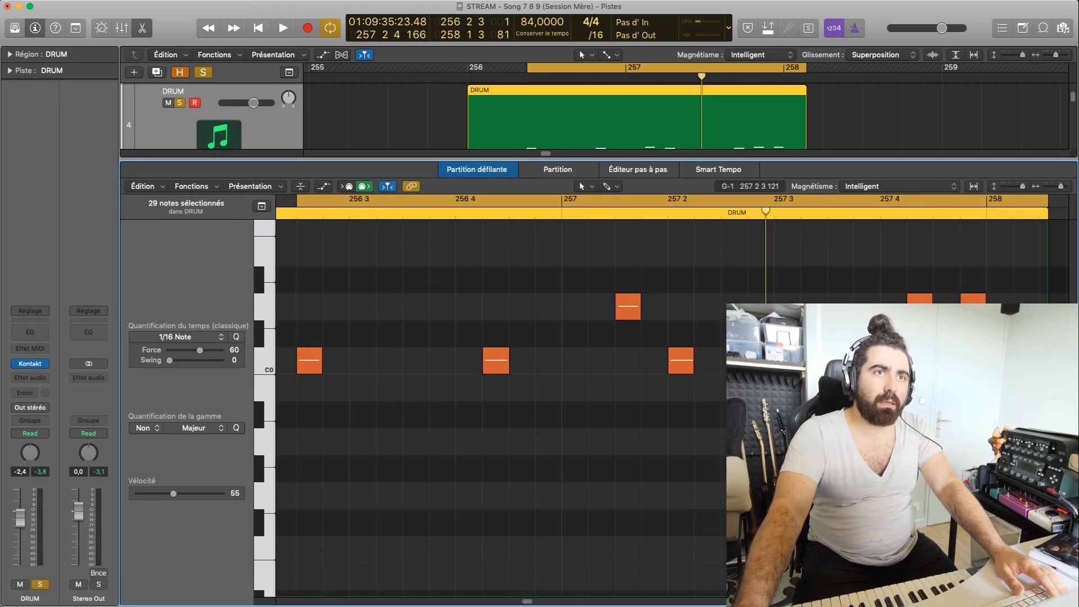
{"action": "scroll", "coordinate": [725, 456], "scroll_direction": "up", "scroll_amount": 5}
{"action": "left_click_drag", "start_coordinate": [571, 428], "coordinate": [731, 497]}
{"action": "key", "text": "Delete"}
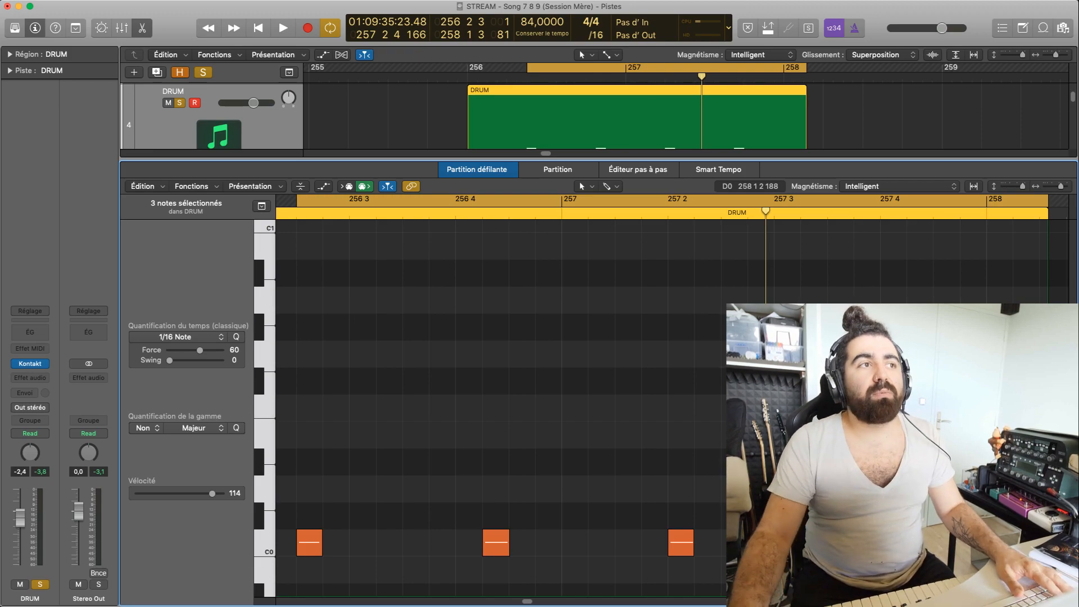
Examine the remaining C0 notes and the start of the DRUM region against the BASS region, and listen briefly to the cycle.
{"action": "scroll", "coordinate": [663, 321], "scroll_direction": "down", "scroll_amount": 3}
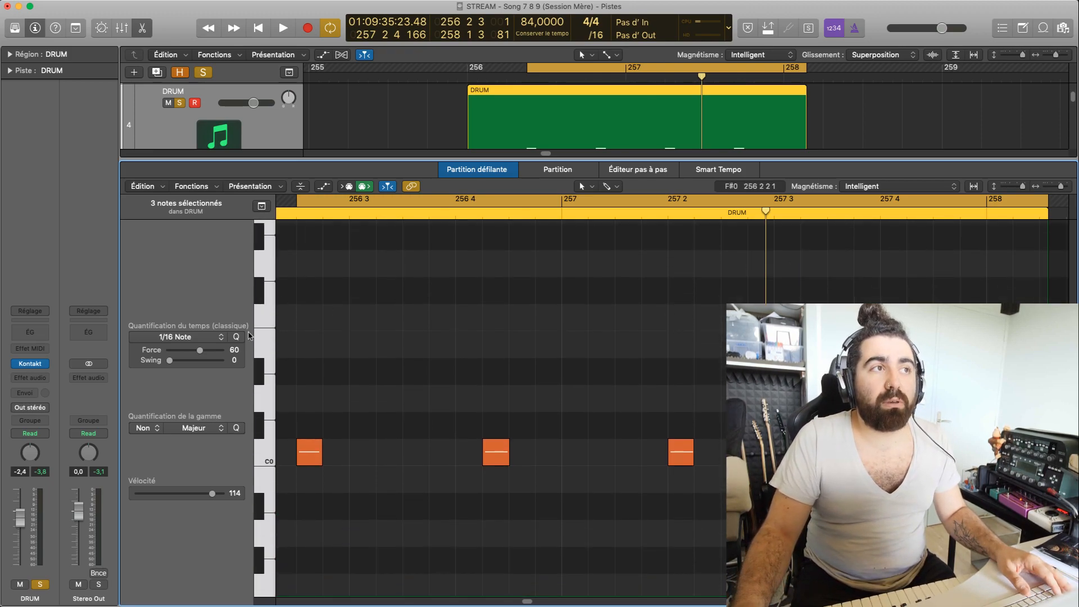
{"action": "scroll", "coordinate": [353, 419], "scroll_direction": "up", "scroll_amount": 1}
{"action": "scroll", "coordinate": [427, 484], "scroll_direction": "down", "scroll_amount": 1}
{"action": "scroll", "coordinate": [527, 602], "scroll_direction": "left", "scroll_amount": 5}
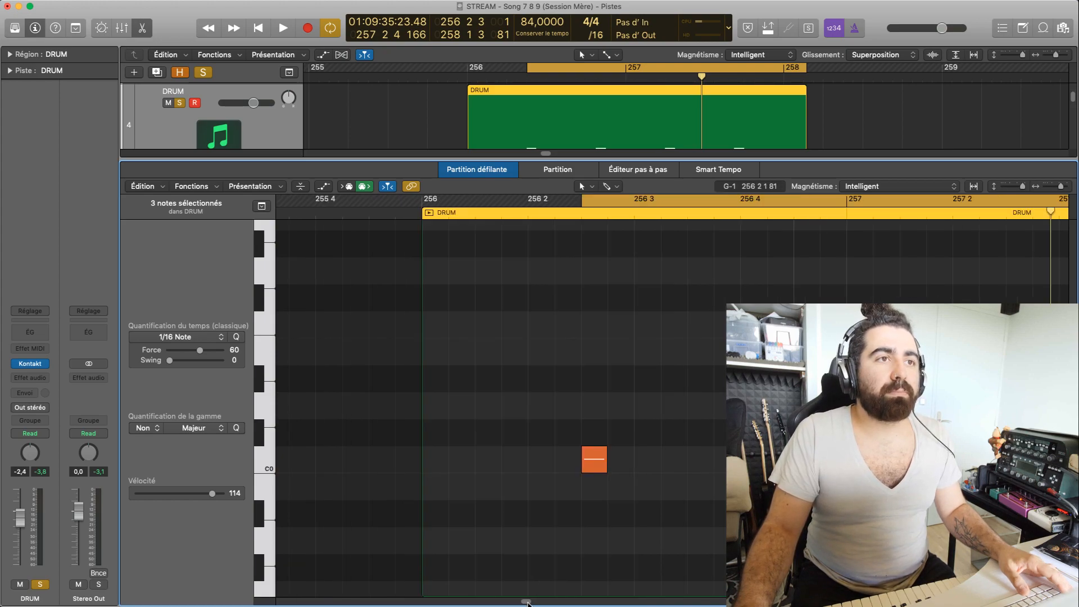
{"action": "scroll", "coordinate": [527, 602], "scroll_direction": "right", "scroll_amount": 4}
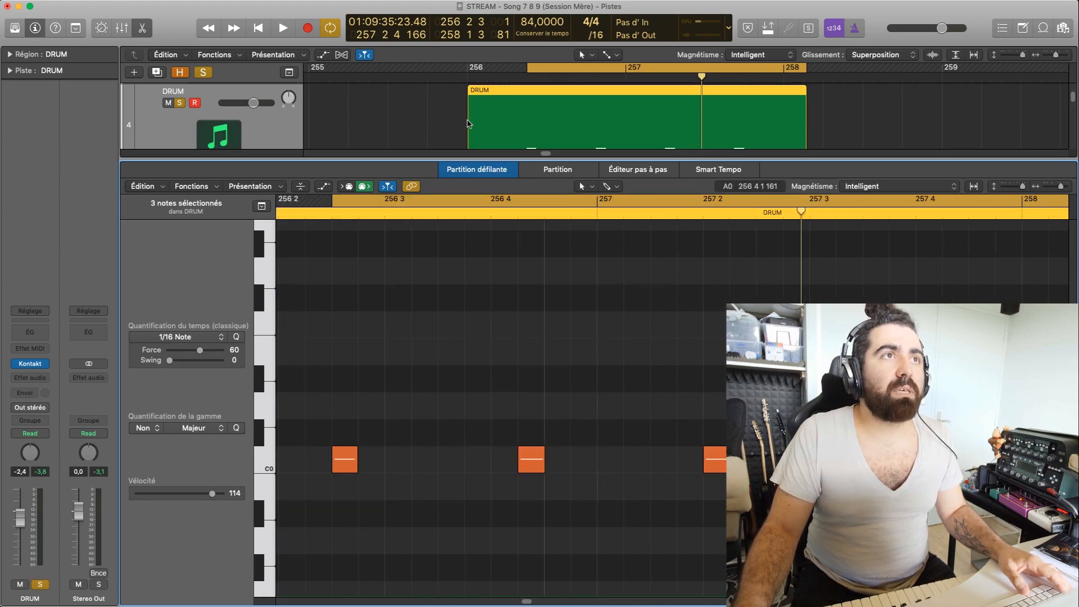
{"action": "scroll", "coordinate": [472, 142], "scroll_direction": "down", "scroll_amount": 2}
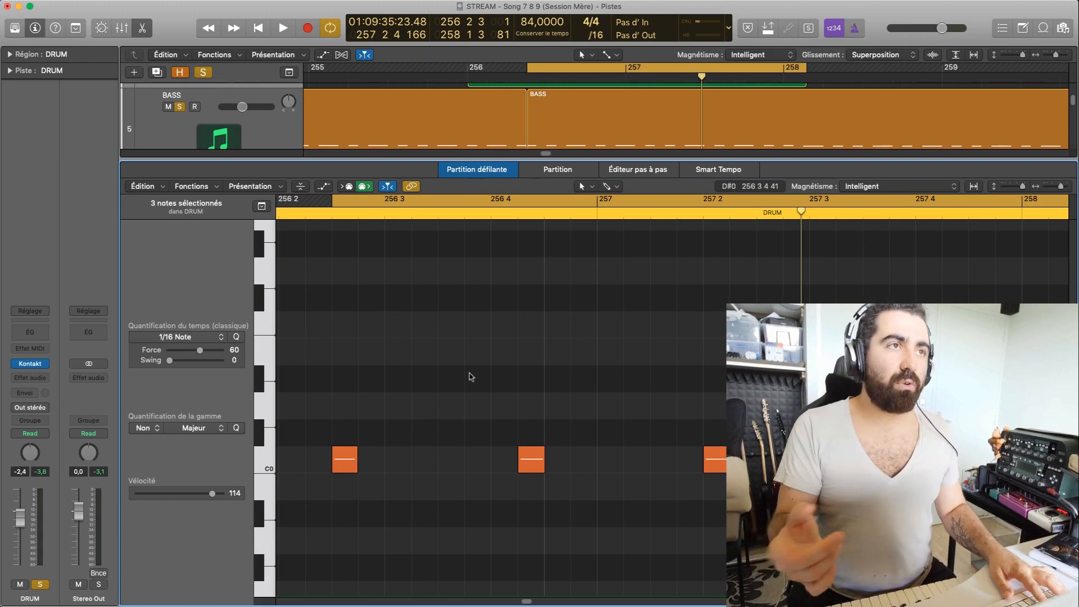
{"action": "key", "text": "e"}
{"action": "key", "text": "e"}
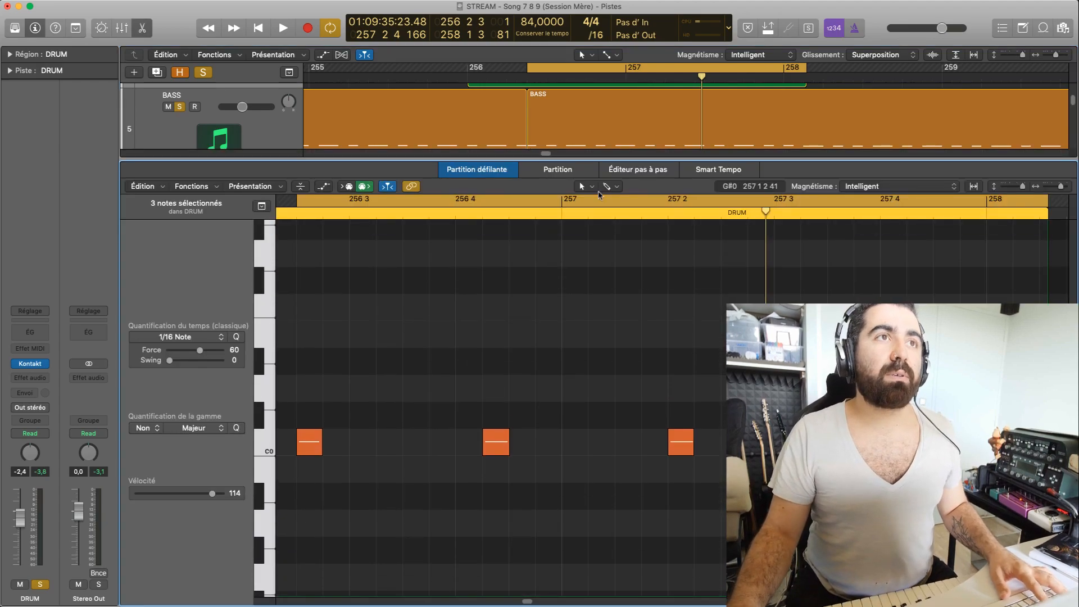
{"action": "scroll", "coordinate": [477, 448], "scroll_direction": "up", "scroll_amount": 2}
{"action": "key", "text": "space"}
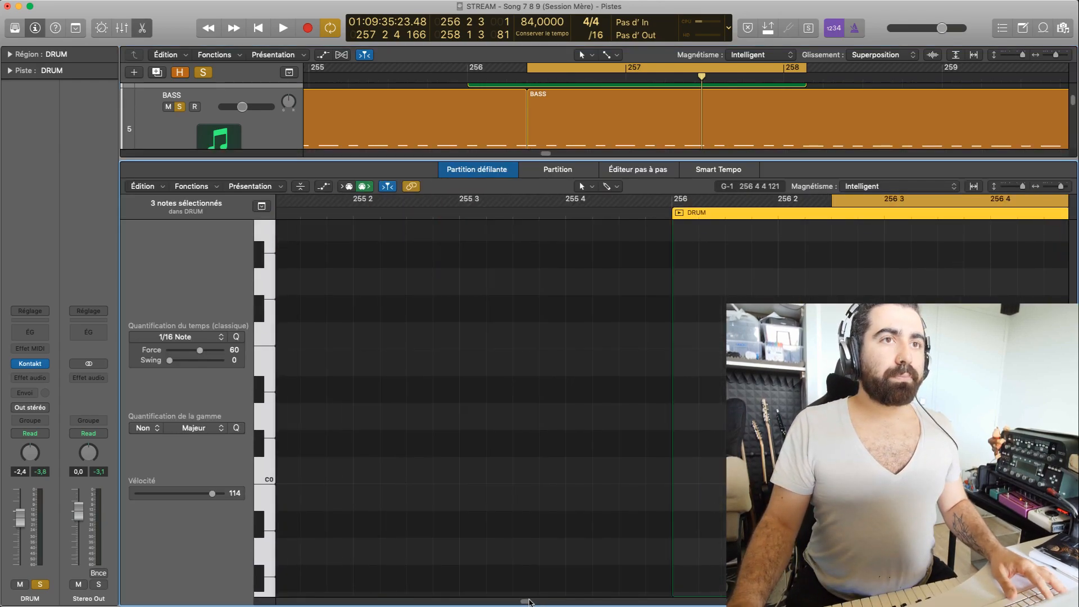
{"action": "key", "text": "space"}
{"action": "scroll", "coordinate": [532, 143], "scroll_direction": "up", "scroll_amount": 2}
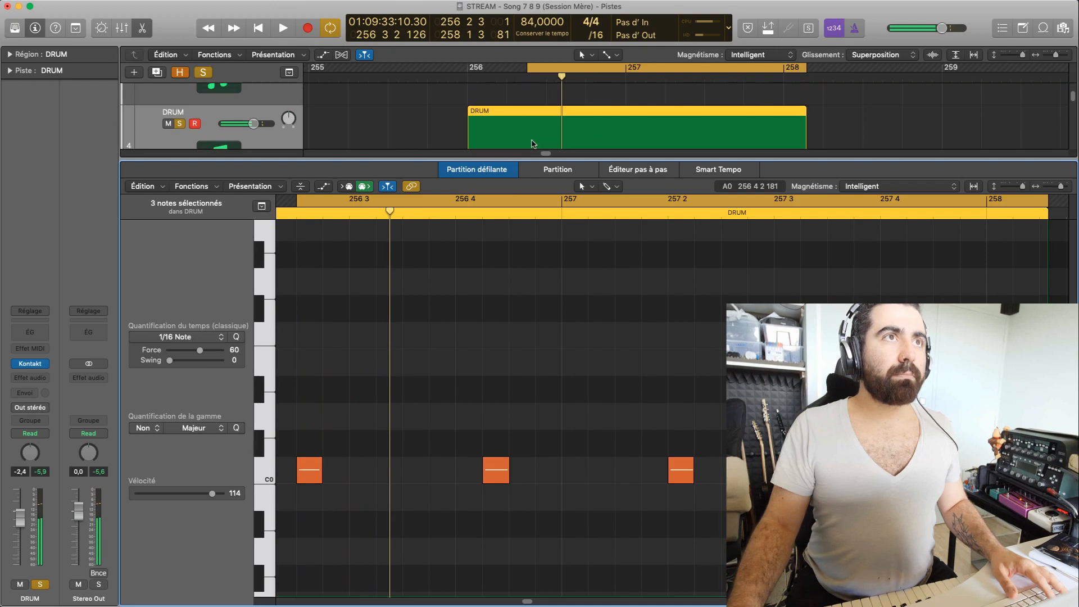
Split the DRUM region at 256 2 3 and delete the part before the cycle start.
{"action": "left_click", "coordinate": [524, 72]}
{"action": "key", "text": "super+t"}
{"action": "left_click", "coordinate": [515, 120]}
{"action": "key", "text": "BackSpace"}
{"action": "left_click", "coordinate": [542, 134]}
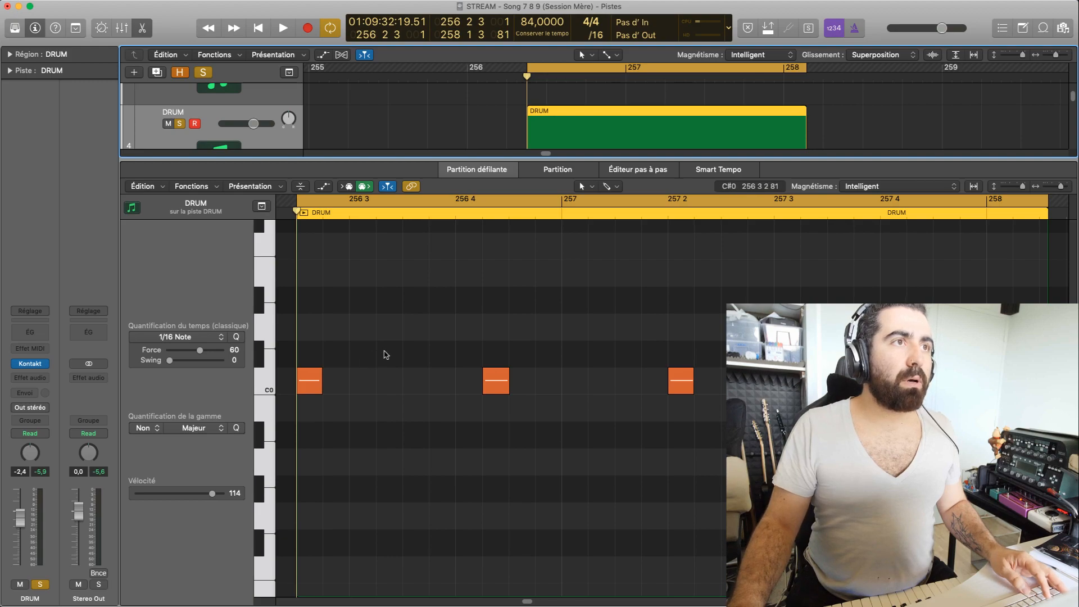
Add C#0 notes at 256 4 1, 257 1 3, 257 3 1 and 257 4 3 in the DRUM region.
{"action": "left_click", "coordinate": [469, 360]}
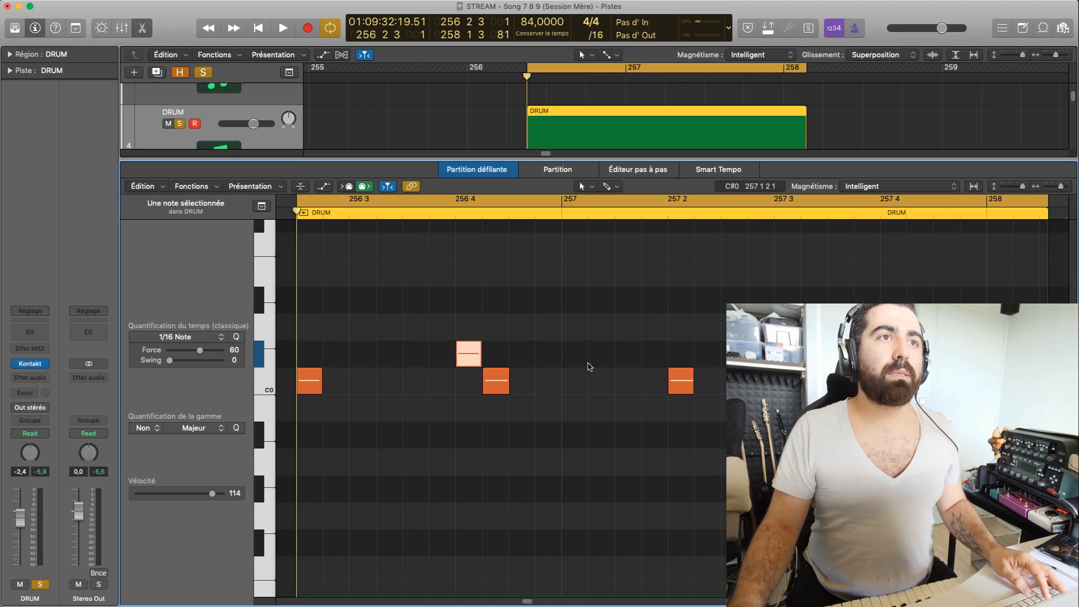
{"action": "left_click", "coordinate": [624, 363]}
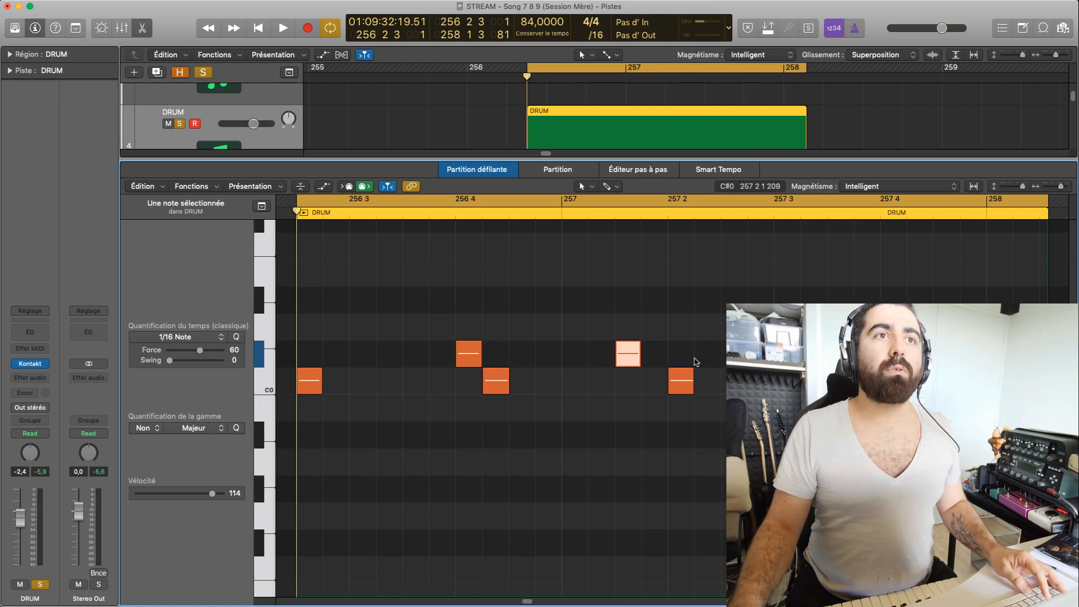
{"action": "left_click", "coordinate": [818, 356], "text": "super"}
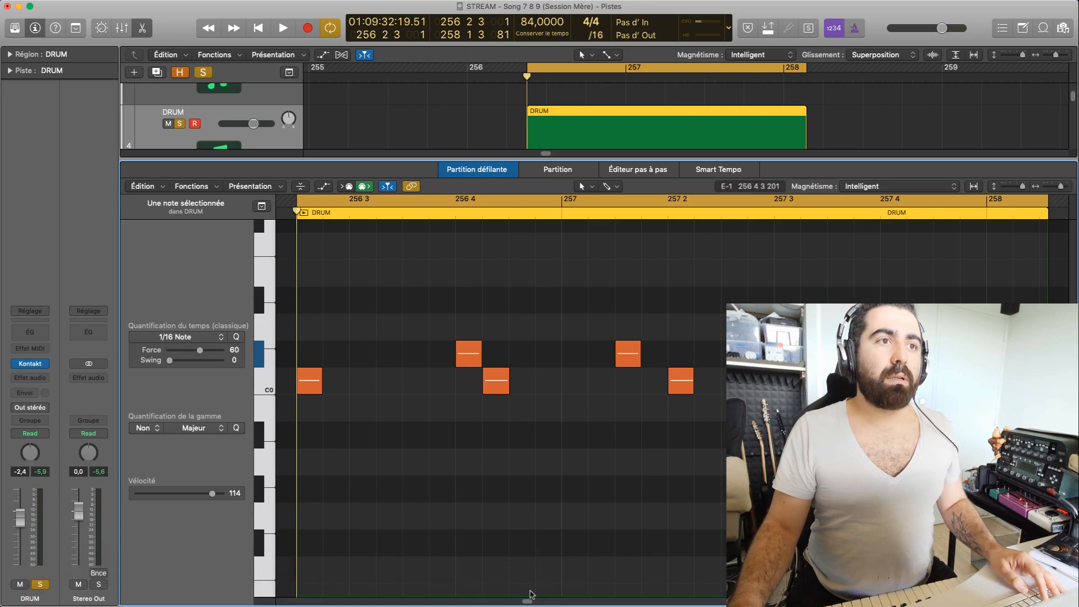
{"action": "scroll", "coordinate": [529, 602], "scroll_direction": "left", "scroll_amount": 2}
{"action": "scroll", "coordinate": [529, 601], "scroll_direction": "right", "scroll_amount": 10}
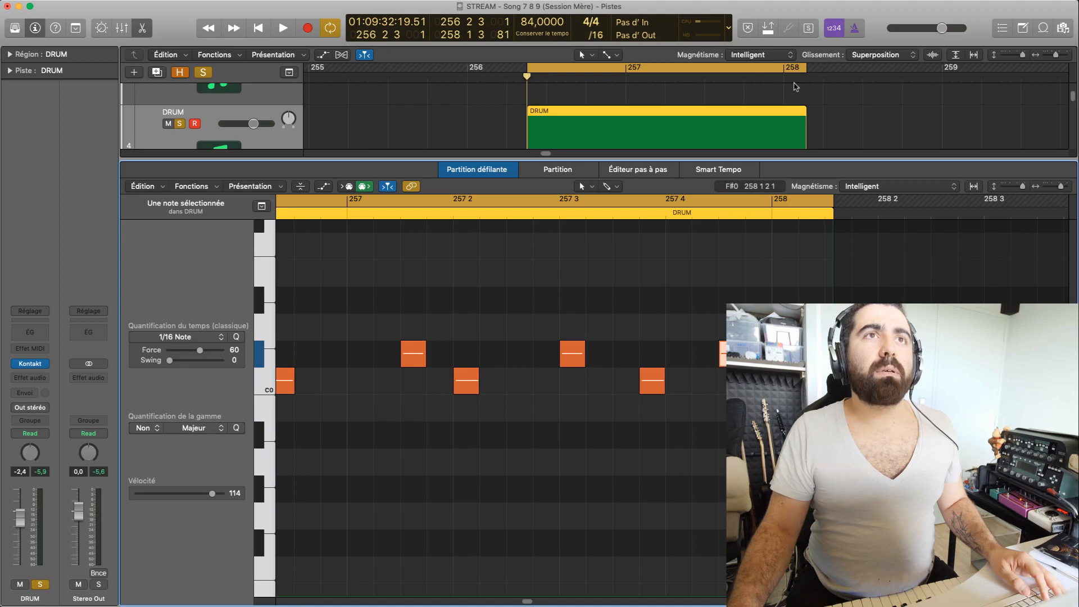
Trim the end of the DRUM region to 258 1 3, where the RHY R#32.8 region ends, and return the playhead to 256 2 3.
{"action": "scroll", "coordinate": [797, 106], "scroll_direction": "down", "scroll_amount": 5}
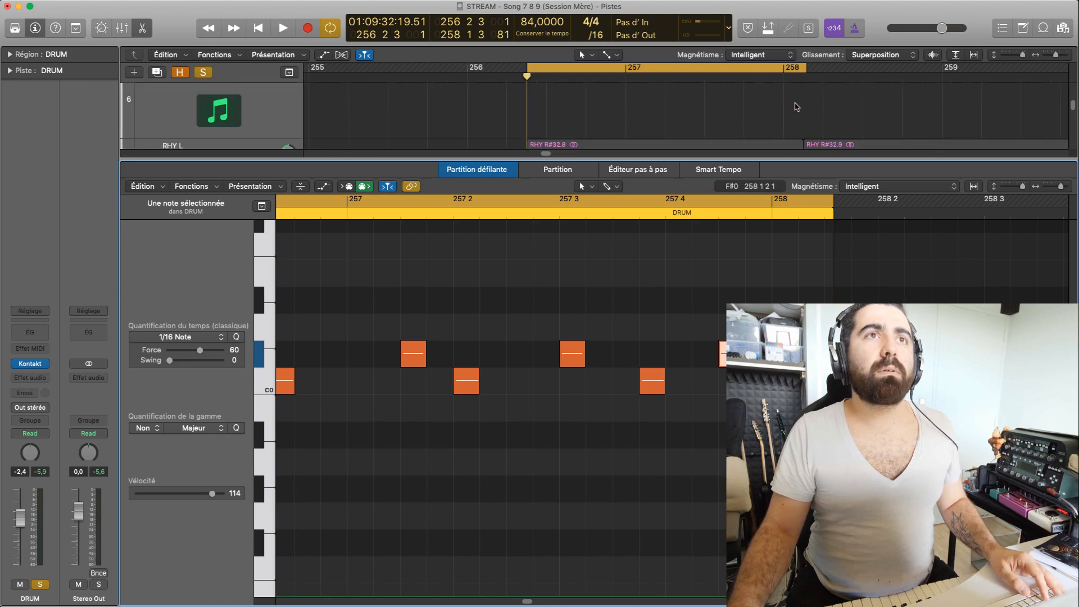
{"action": "scroll", "coordinate": [797, 107], "scroll_direction": "down", "scroll_amount": 2}
{"action": "left_click", "coordinate": [804, 84]}
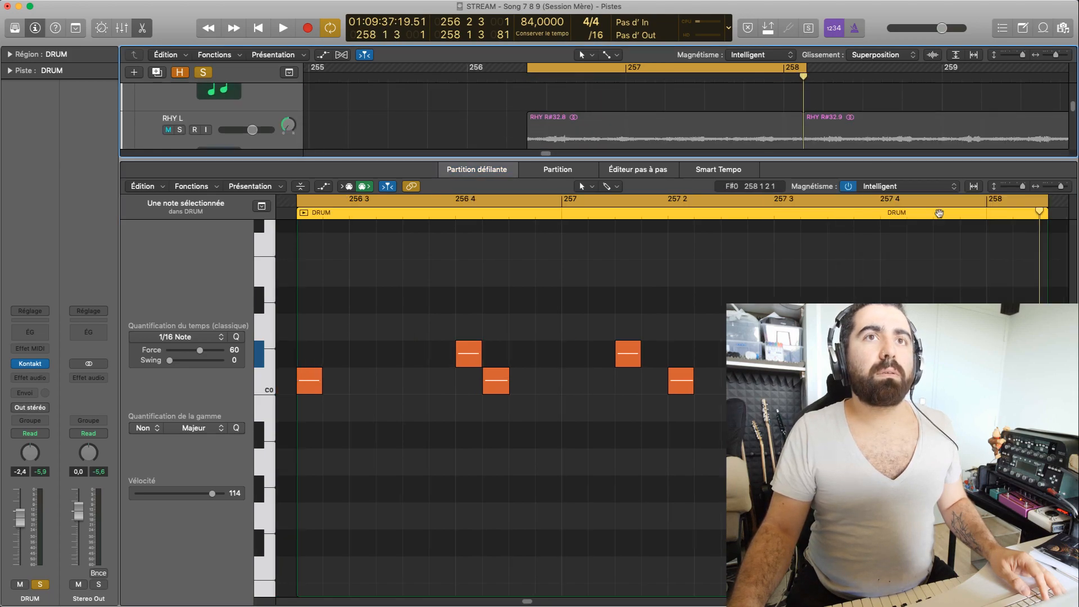
{"action": "left_click_drag", "start_coordinate": [1048, 462], "coordinate": [1043, 462]}
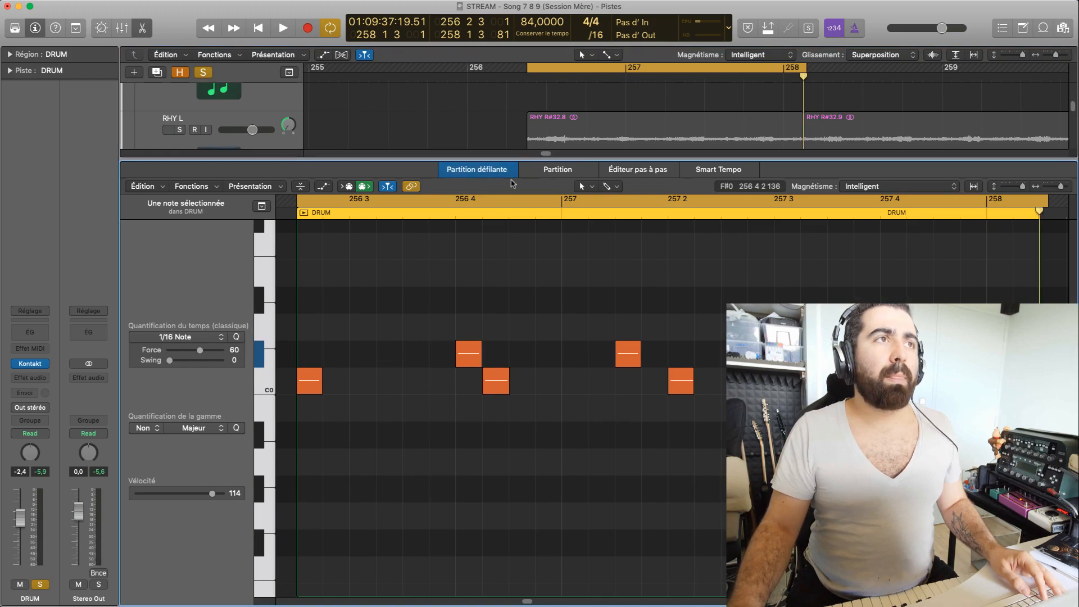
{"action": "left_click", "coordinate": [526, 81]}
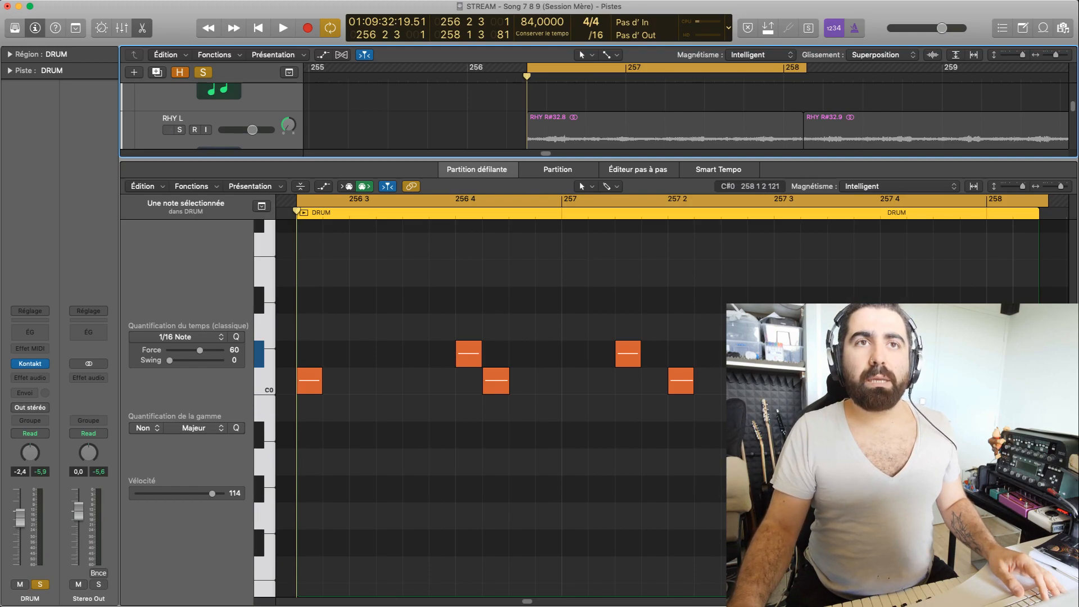
Play the pattern from the cycle start and move the four C#0 notes up to D0.
{"action": "left_click", "coordinate": [930, 225]}
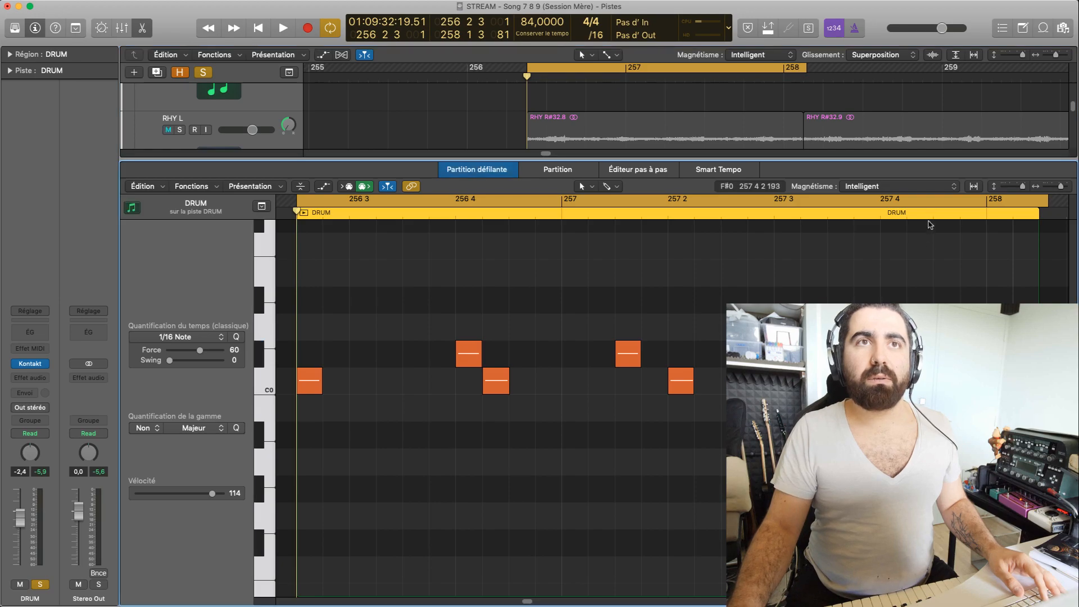
{"action": "left_click", "coordinate": [932, 217]}
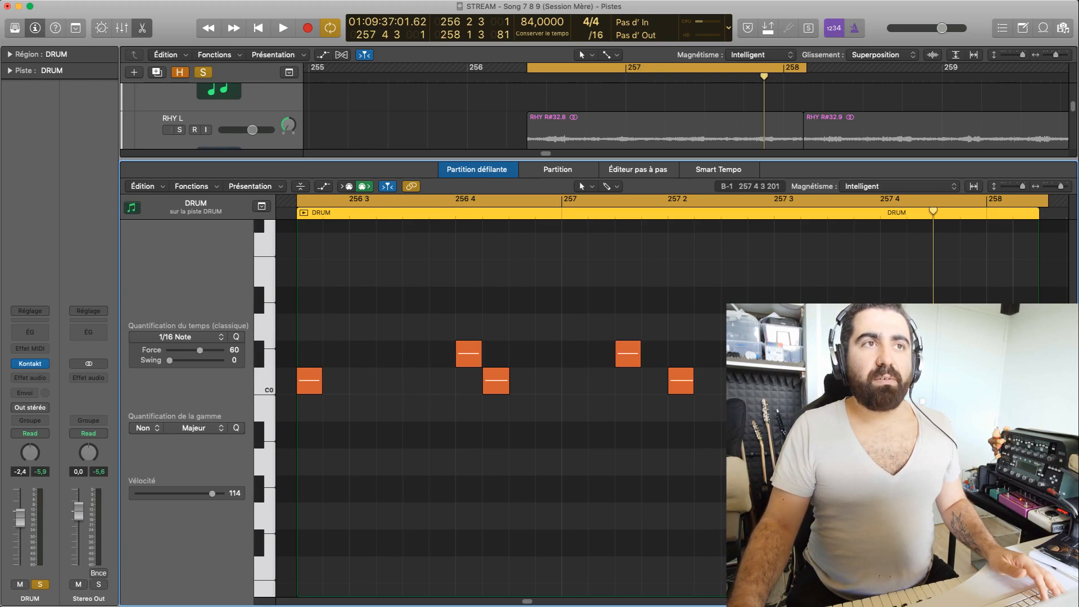
{"action": "key", "text": "space"}
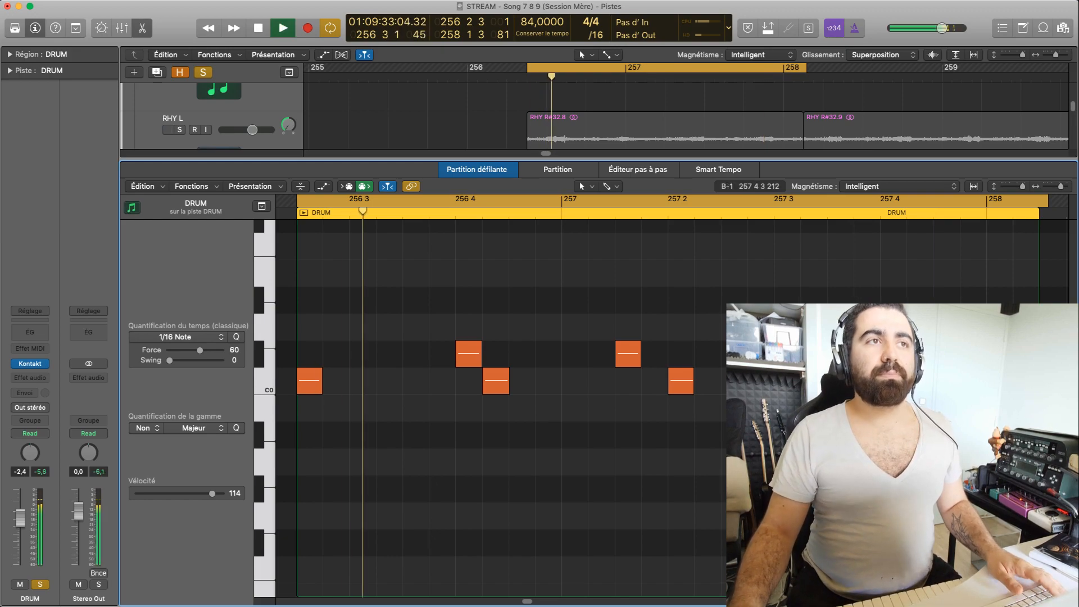
{"action": "left_click_drag", "start_coordinate": [424, 337], "coordinate": [950, 327]}
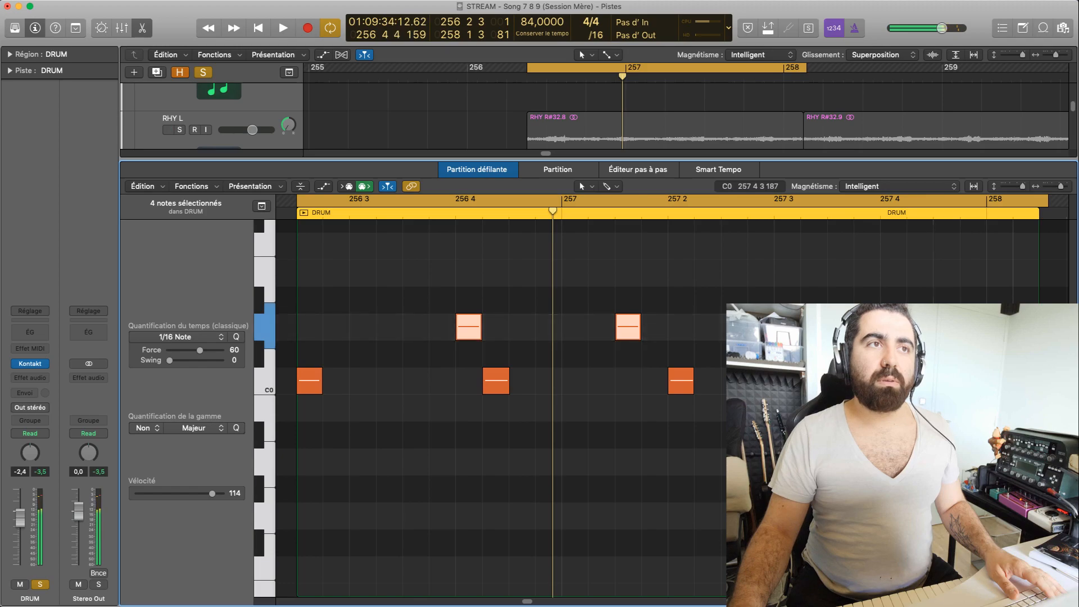
{"action": "left_click", "coordinate": [954, 373]}
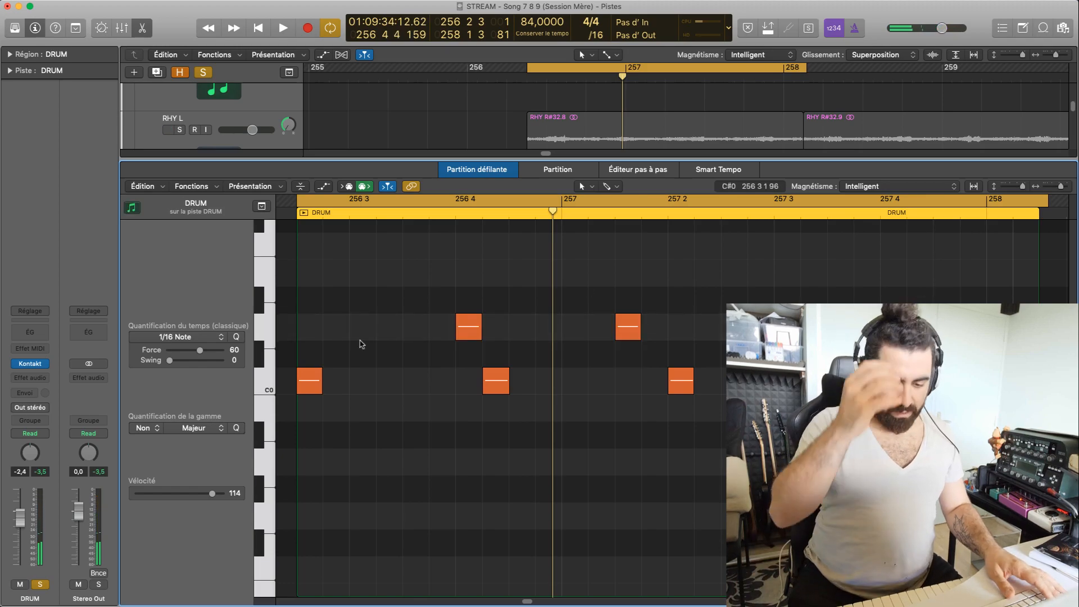
Play the DRUM loop and add a sixteenth note on C0 at the start of bar 258.
{"action": "key", "text": "space"}
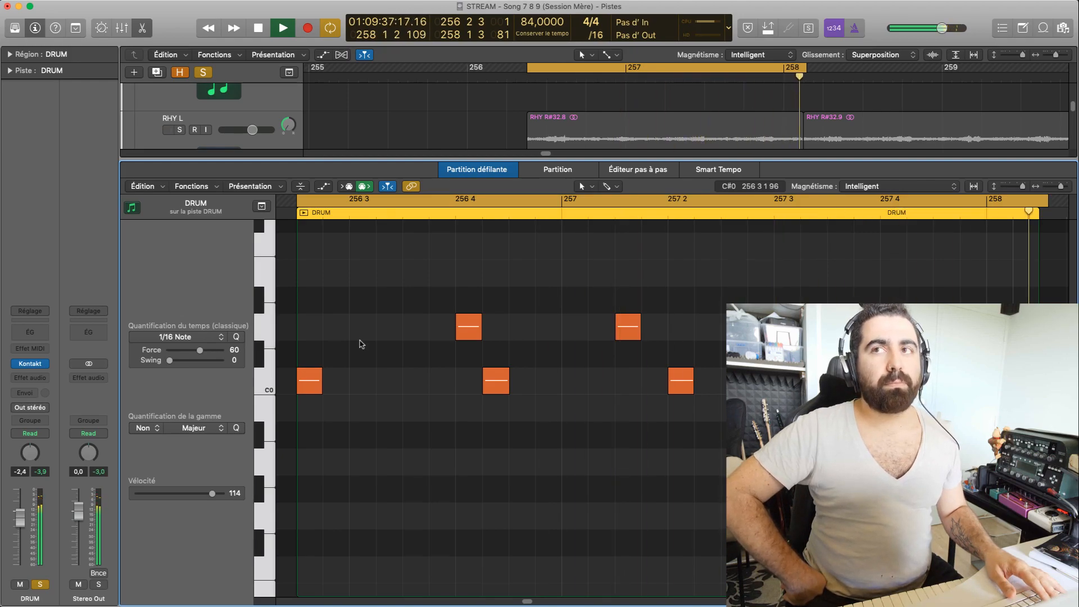
{"action": "key", "text": "space"}
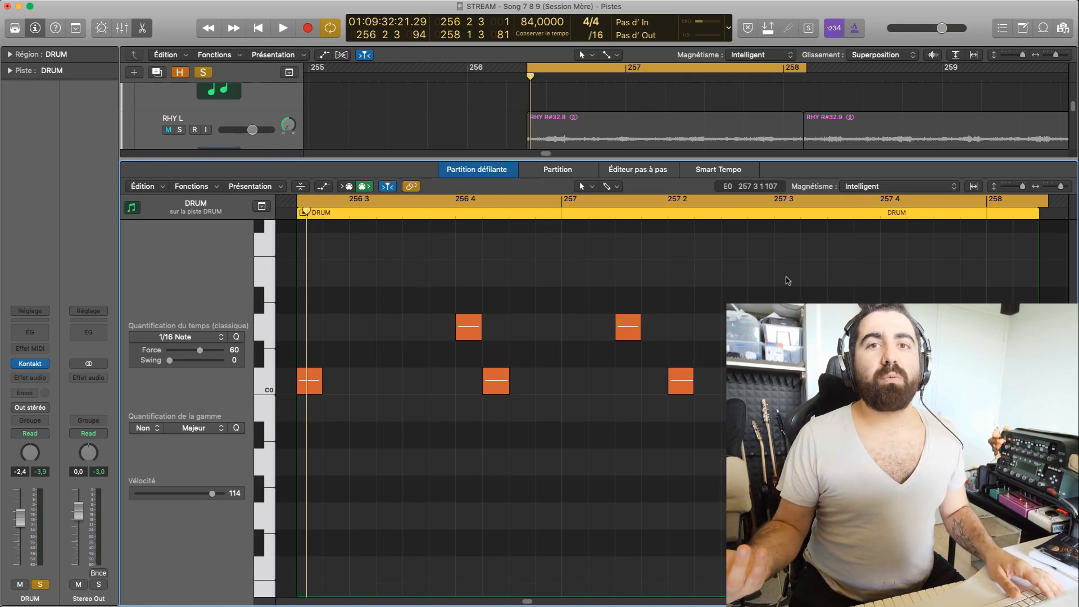
{"action": "left_click_drag", "start_coordinate": [531, 602], "coordinate": [531, 602]}
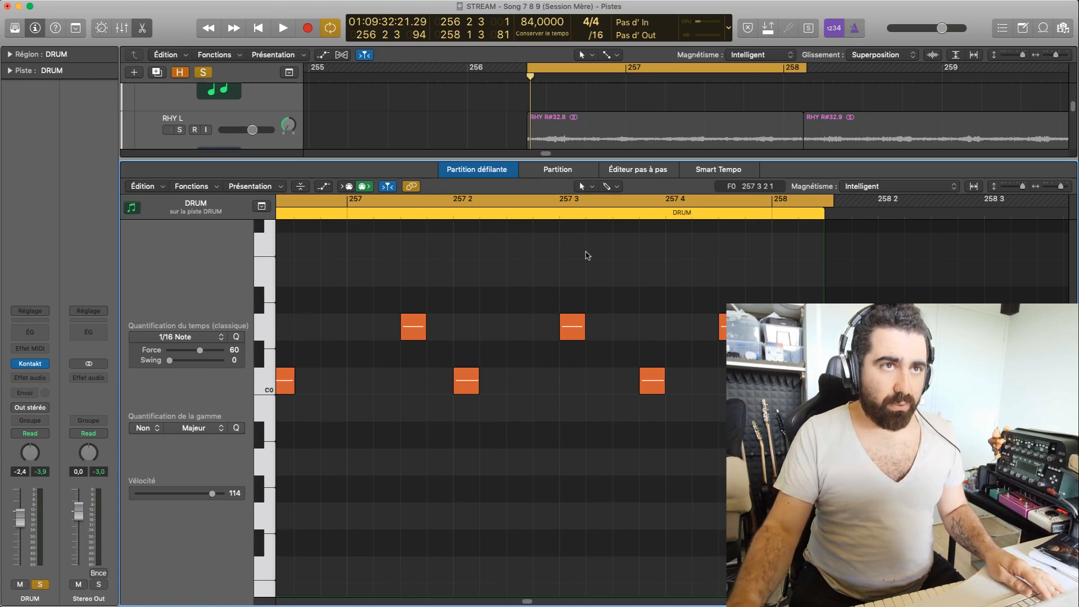
{"action": "left_click", "coordinate": [789, 381]}
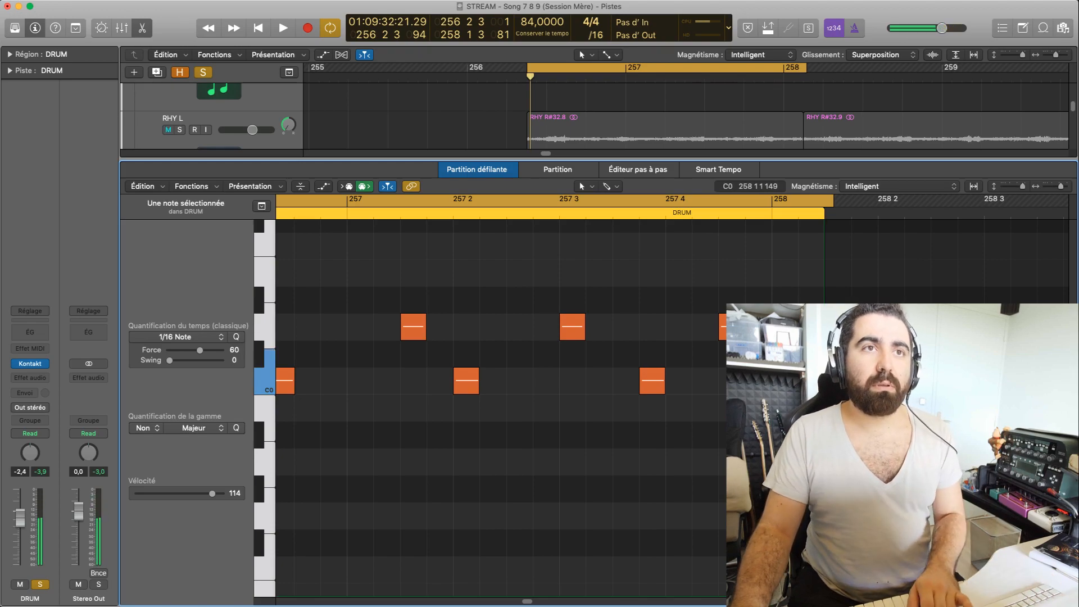
Play the looped drum pattern several times to check the new C0 note at the start of bar 258.
{"action": "key", "text": "space"}
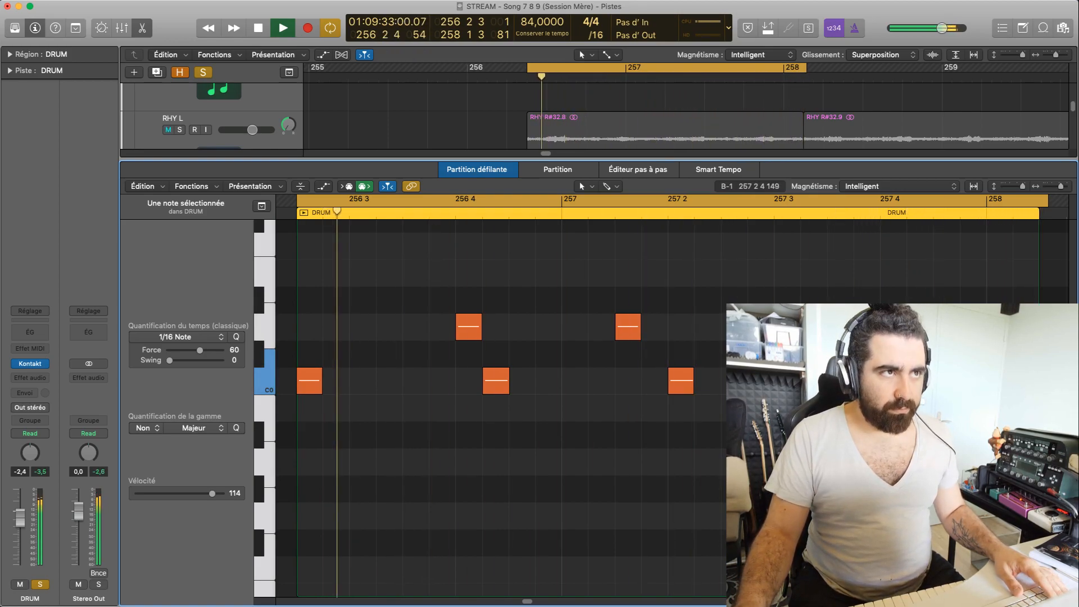
{"action": "key", "text": "space"}
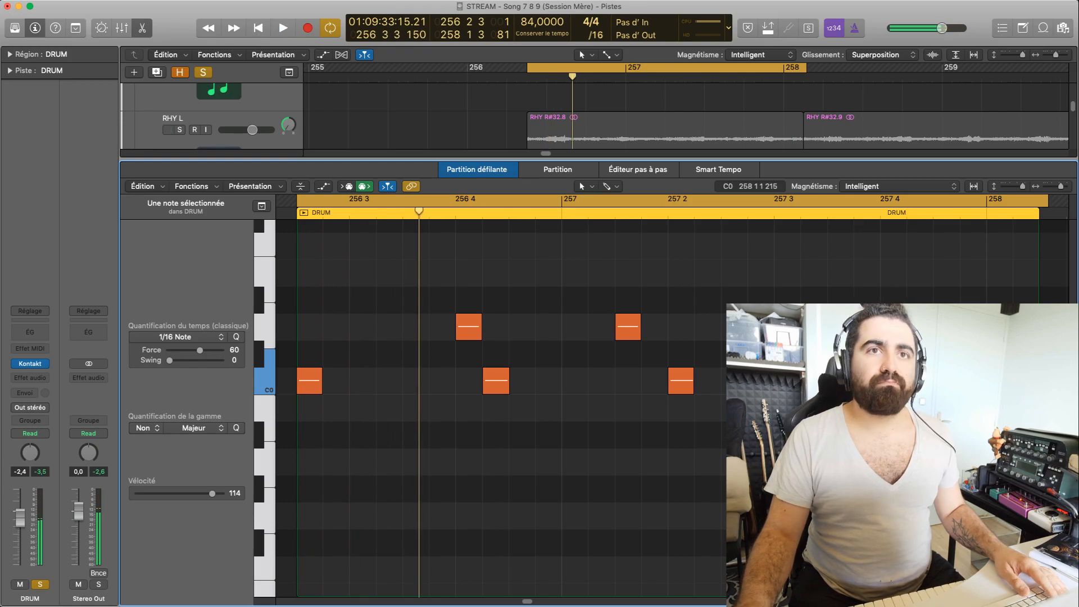
{"action": "key", "text": "space"}
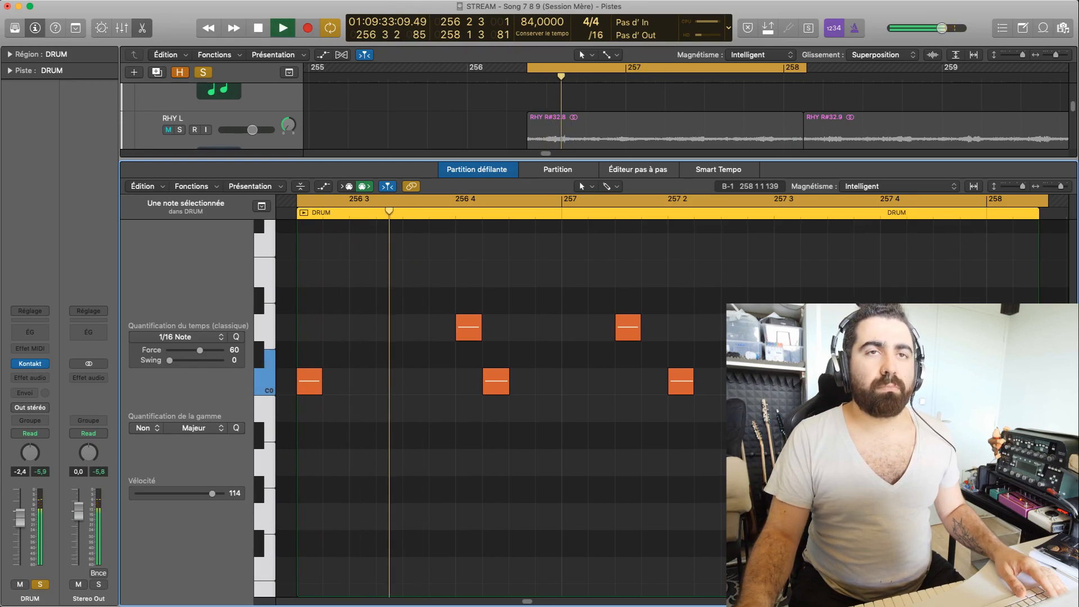
{"action": "key", "text": "space"}
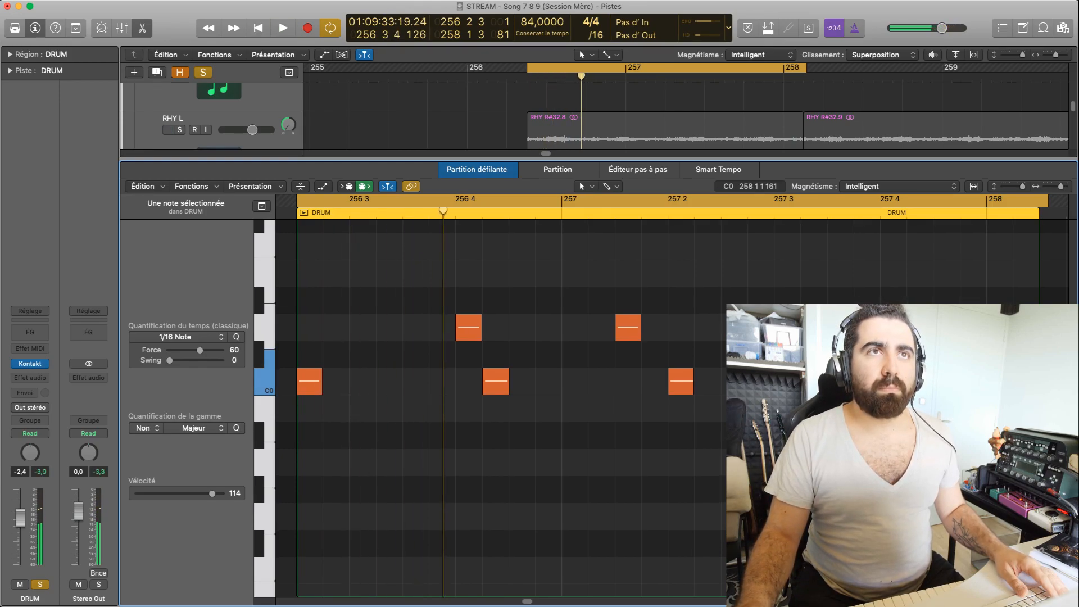
{"action": "key", "text": "space"}
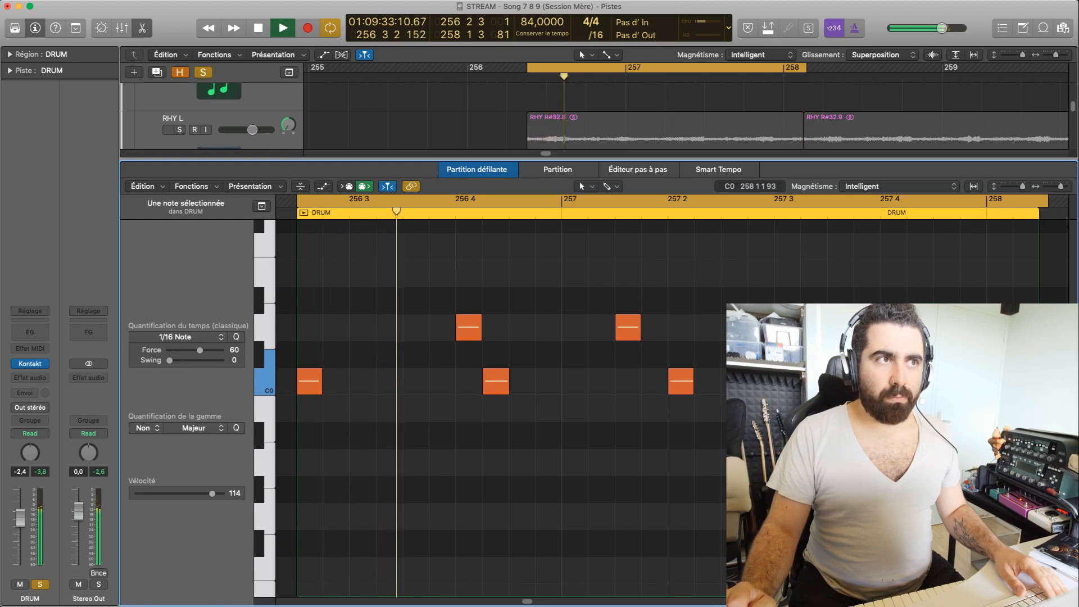
{"action": "key", "text": "space"}
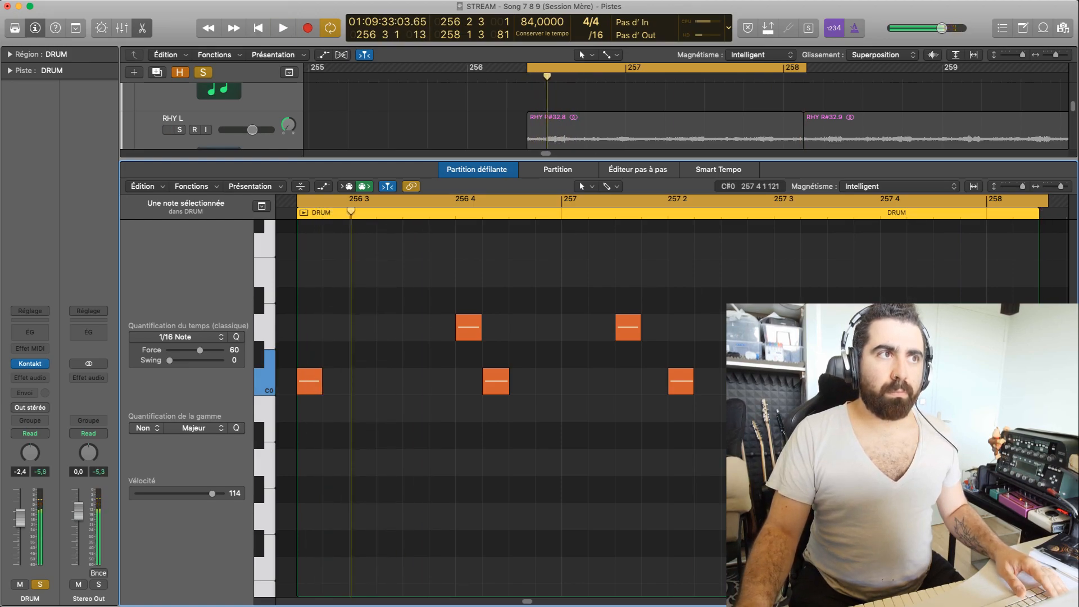
Delete and redraw the final C0 note, trying neighbouring sixteenths, and place it on the first sixteenth of bar 258.
{"action": "key", "text": "Delete"}
{"action": "left_click", "coordinate": [1002, 381]}
{"action": "left_click_drag", "start_coordinate": [1003, 381], "coordinate": [977, 381]}
{"action": "left_click", "coordinate": [1017, 381]}
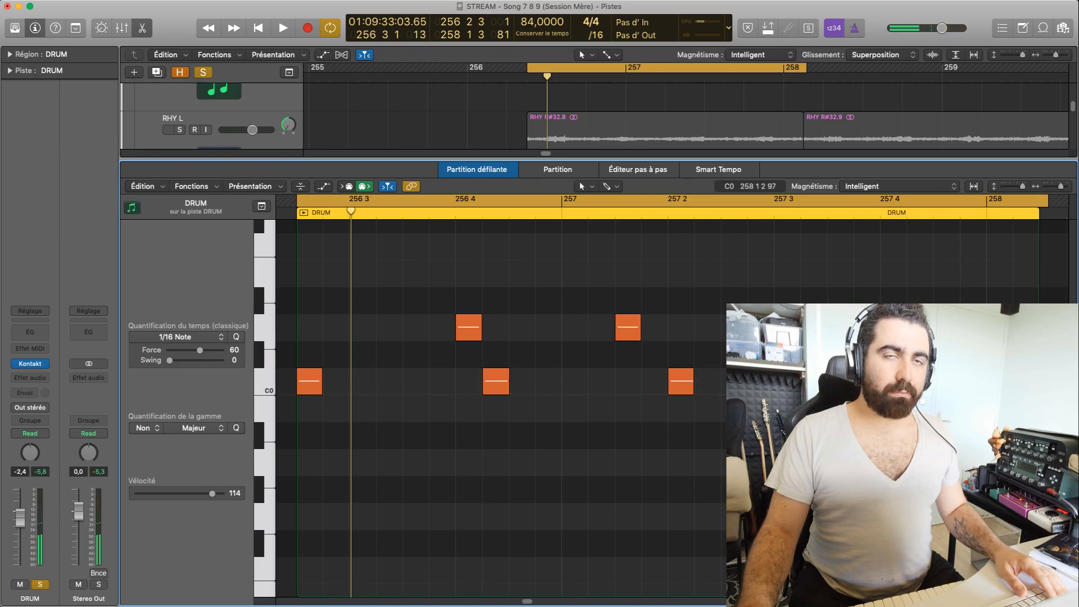
{"action": "key", "text": "space"}
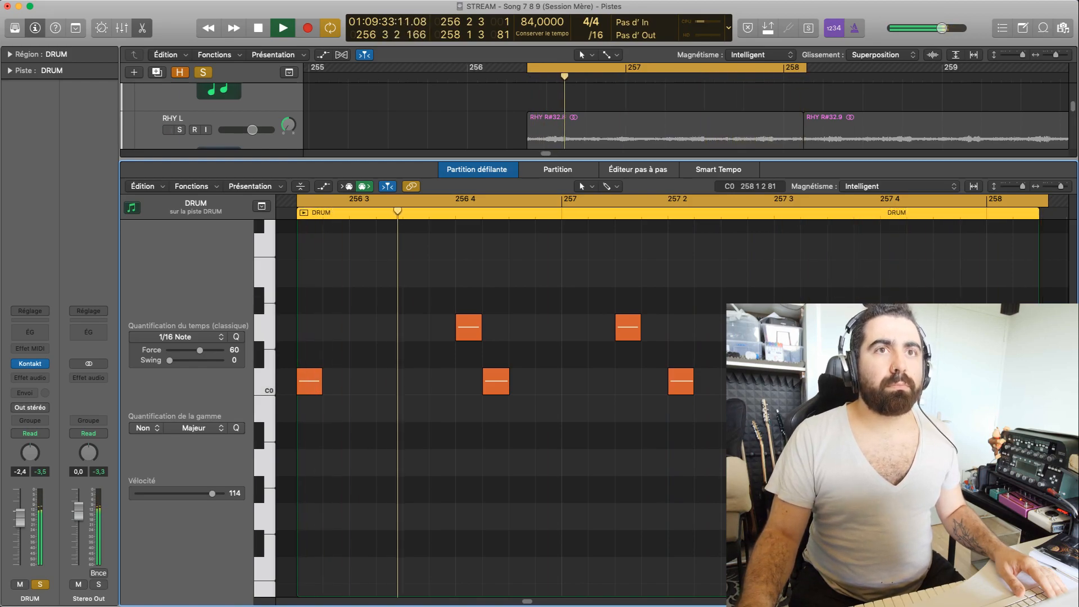
{"action": "key", "text": "space"}
{"action": "left_click_drag", "start_coordinate": [1027, 382], "coordinate": [992, 381]}
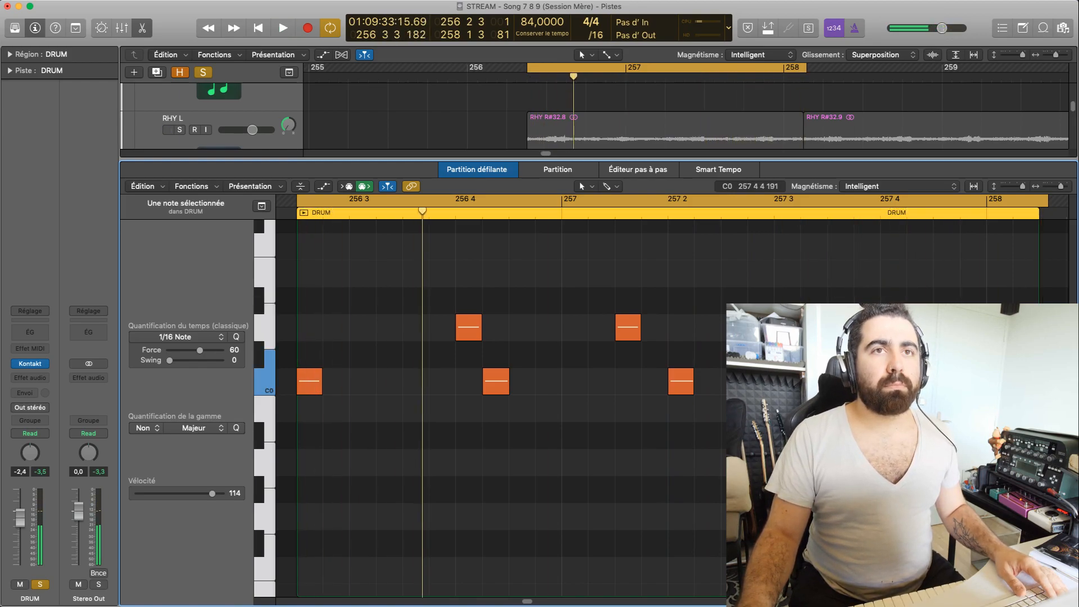
Play the pattern and shorten the cycle range so it ends exactly at the end of the DRUM region.
{"action": "scroll", "coordinate": [698, 517], "scroll_direction": "right", "scroll_amount": 10}
{"action": "left_click_drag", "start_coordinate": [531, 601], "coordinate": [528, 601]}
{"action": "key", "text": "space"}
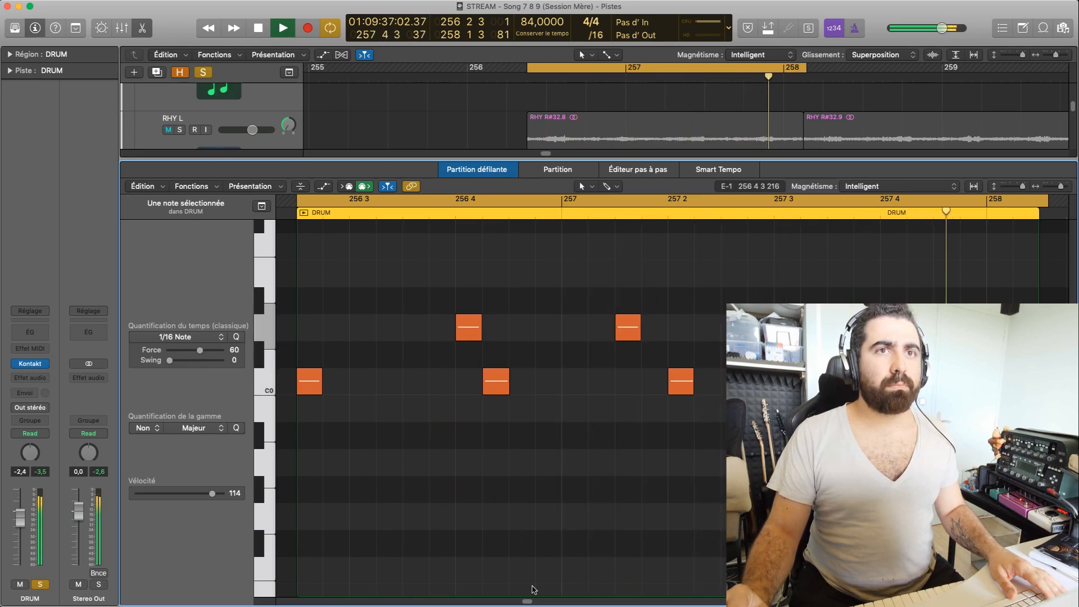
{"action": "key", "text": "space"}
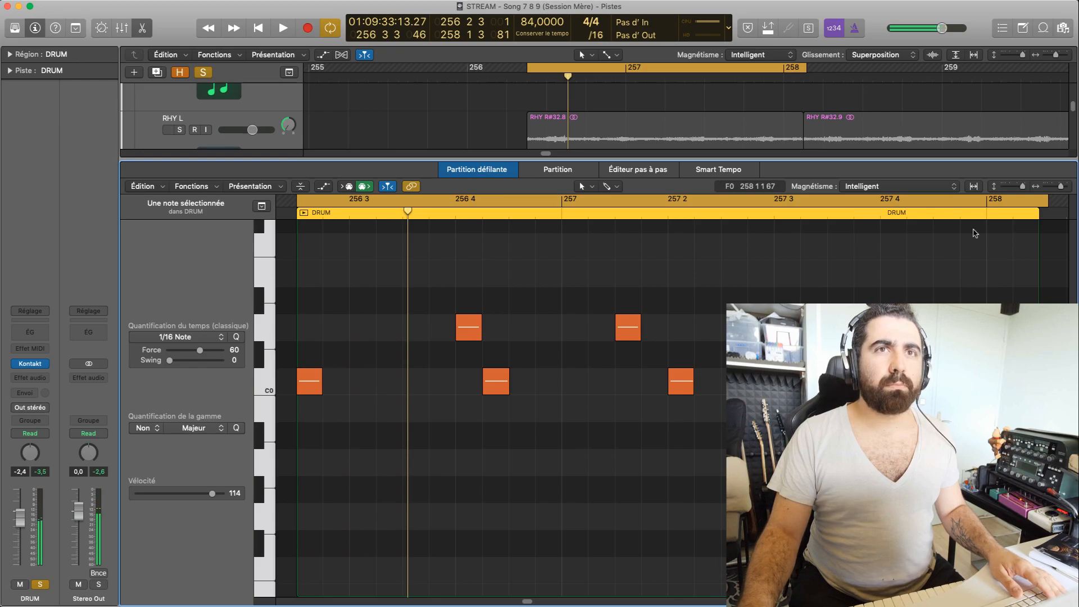
{"action": "left_click_drag", "start_coordinate": [764, 78], "coordinate": [804, 85]}
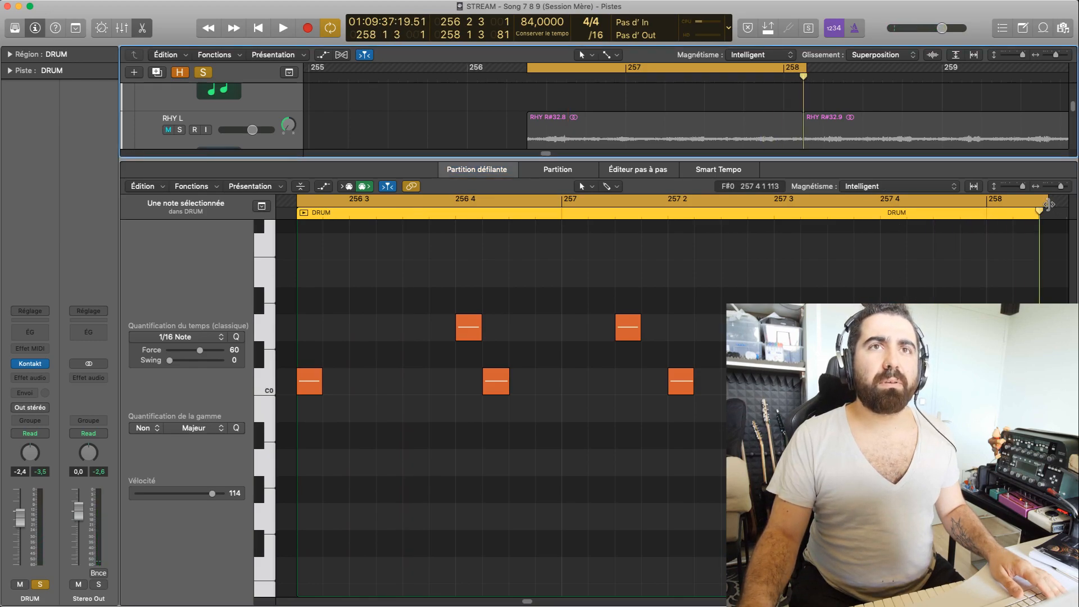
{"action": "left_click_drag", "start_coordinate": [1049, 204], "coordinate": [1041, 205]}
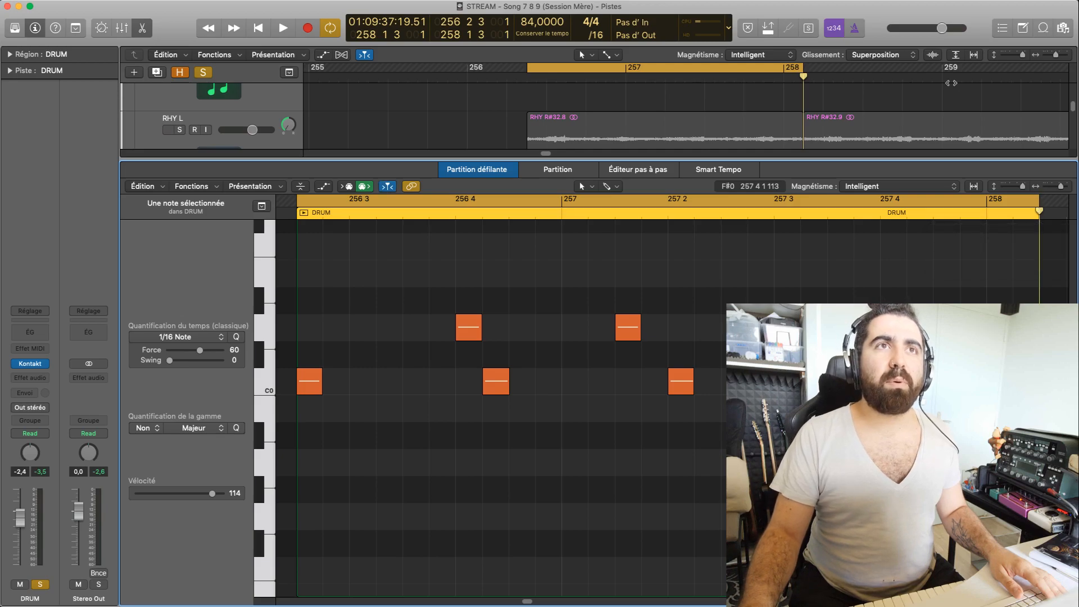
Play the drum pattern over the shortened cycle range to check how it loops.
{"action": "key", "text": "space"}
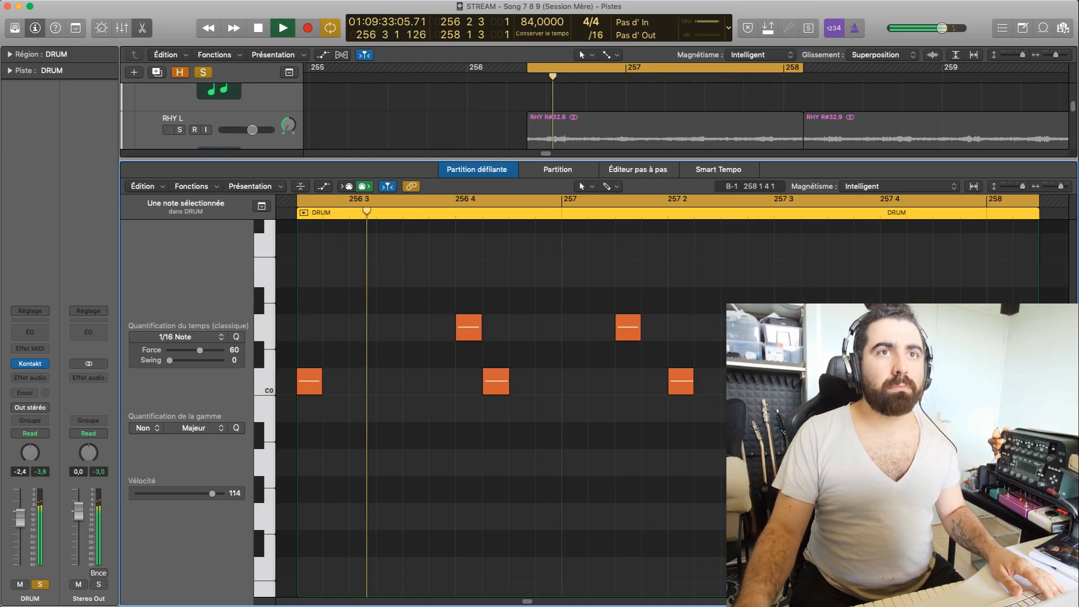
{"action": "key", "text": "space"}
{"action": "key", "text": "space"}
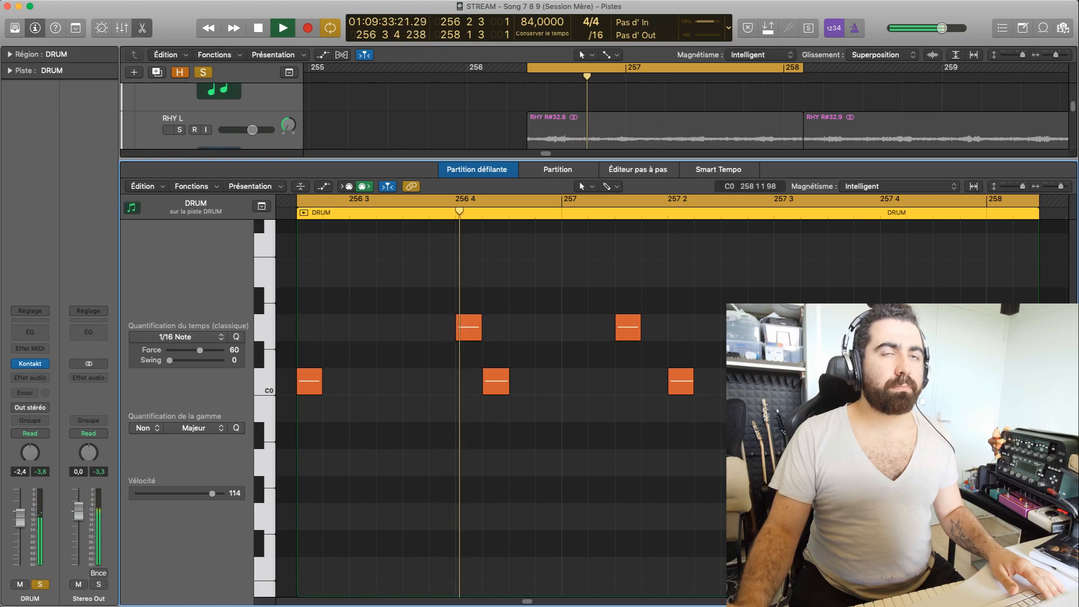
{"action": "scroll", "coordinate": [505, 393], "scroll_direction": "up", "scroll_amount": 5}
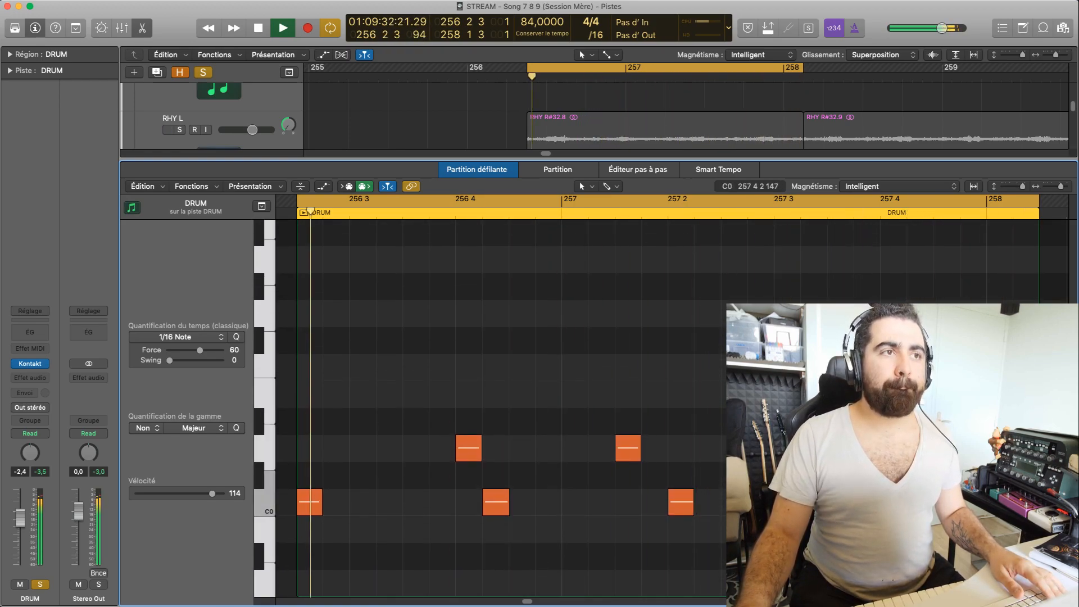
{"action": "key", "text": "space"}
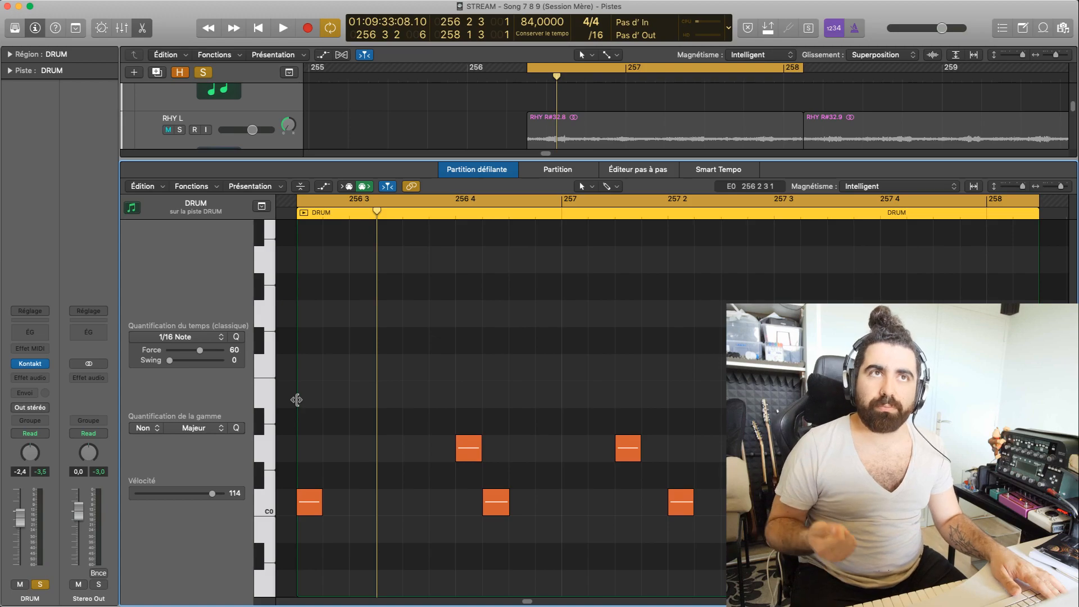
Turn on the metronome click and play the drum loop against it.
{"action": "left_click", "coordinate": [849, 35]}
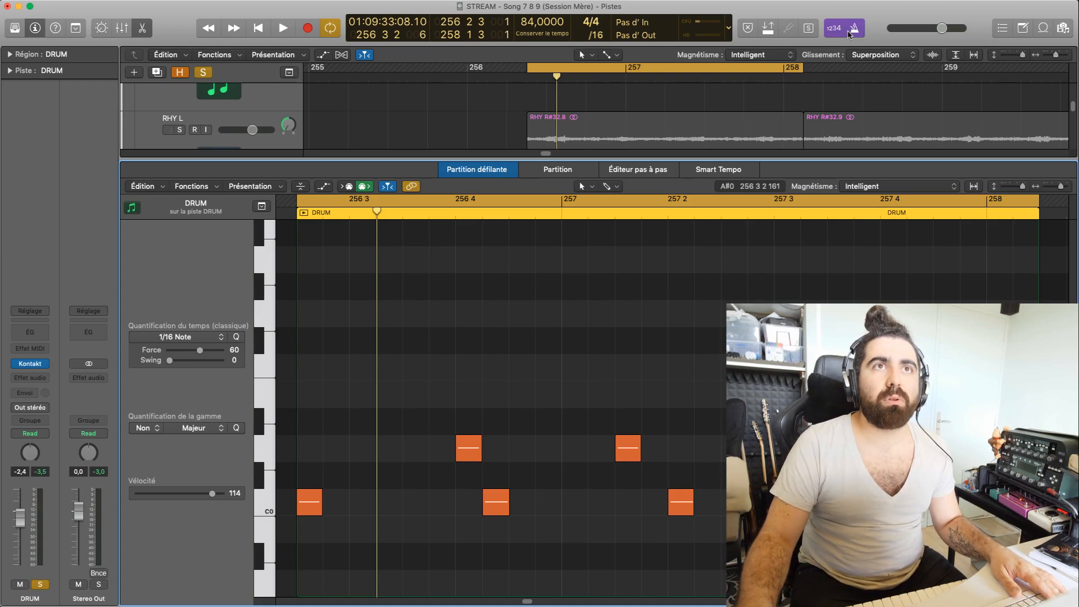
{"action": "key", "text": "space"}
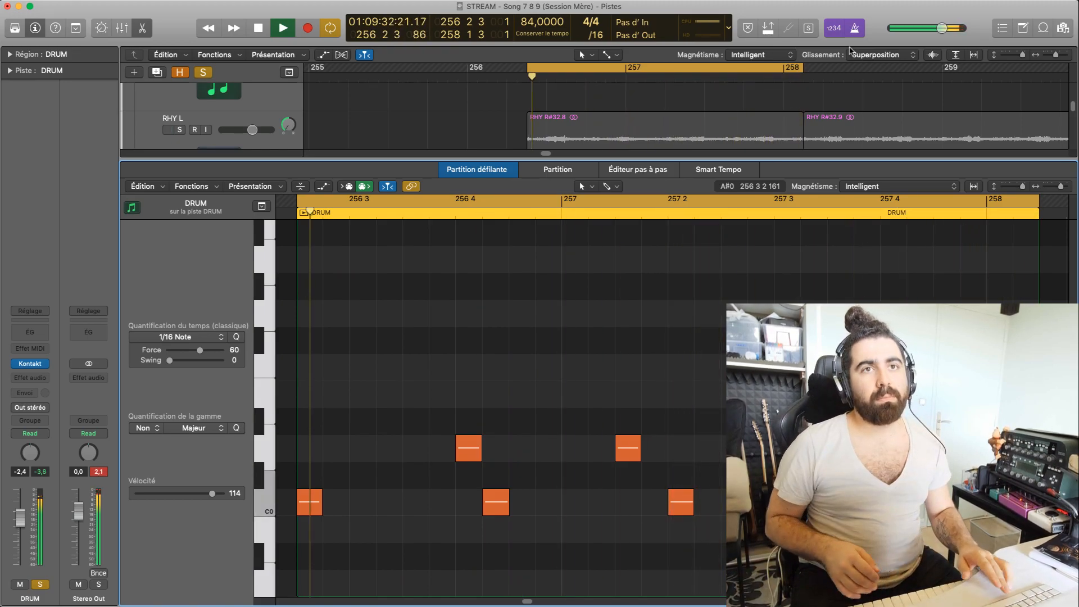
{"action": "key", "text": "space"}
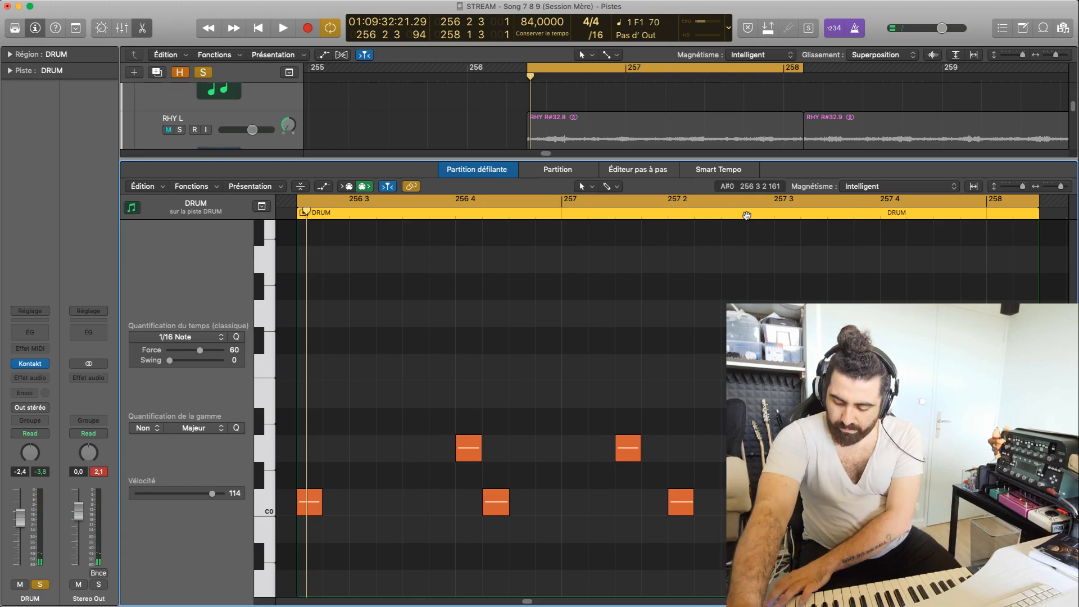
Examine the higher octaves of the DRUM piano roll and play the loop from the region's start.
{"action": "scroll", "coordinate": [747, 216], "scroll_direction": "up", "scroll_amount": 8}
{"action": "scroll", "coordinate": [746, 360], "scroll_direction": "up", "scroll_amount": 10}
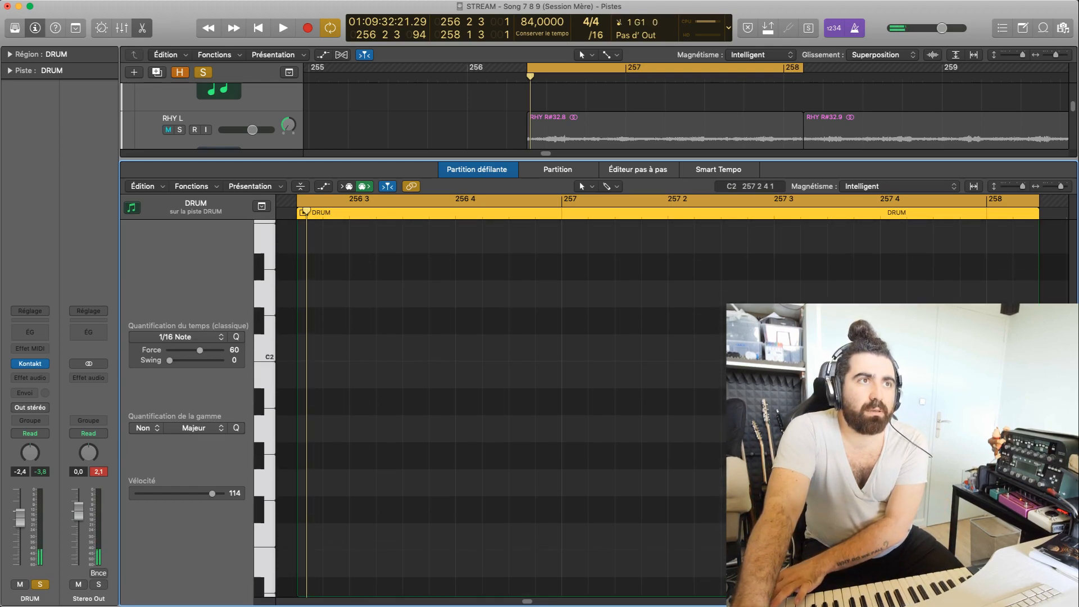
{"action": "scroll", "coordinate": [748, 343], "scroll_direction": "up", "scroll_amount": 10}
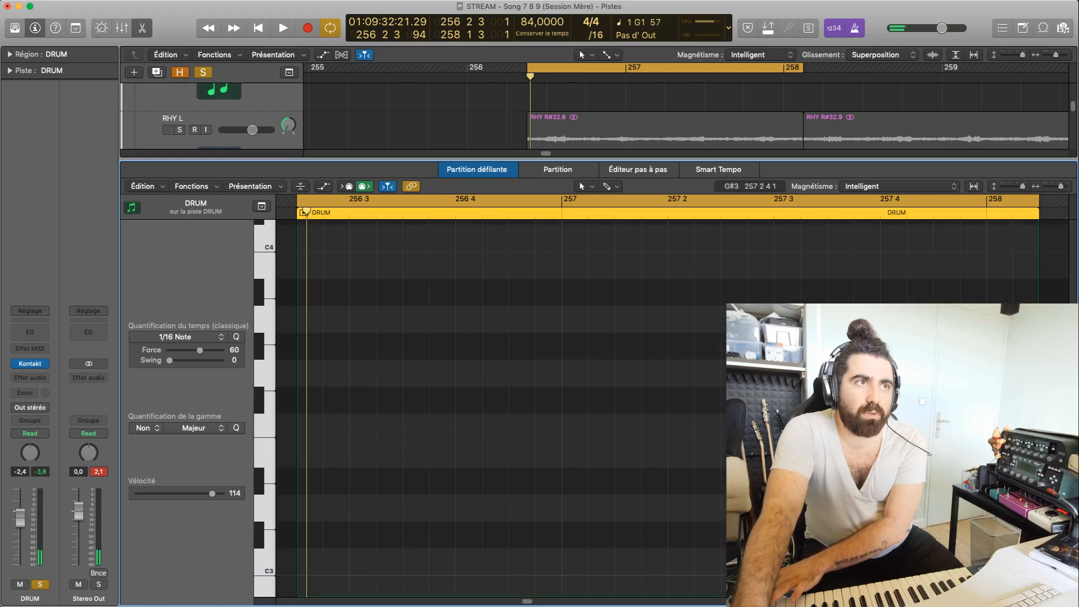
{"action": "scroll", "coordinate": [747, 343], "scroll_direction": "up", "scroll_amount": 10}
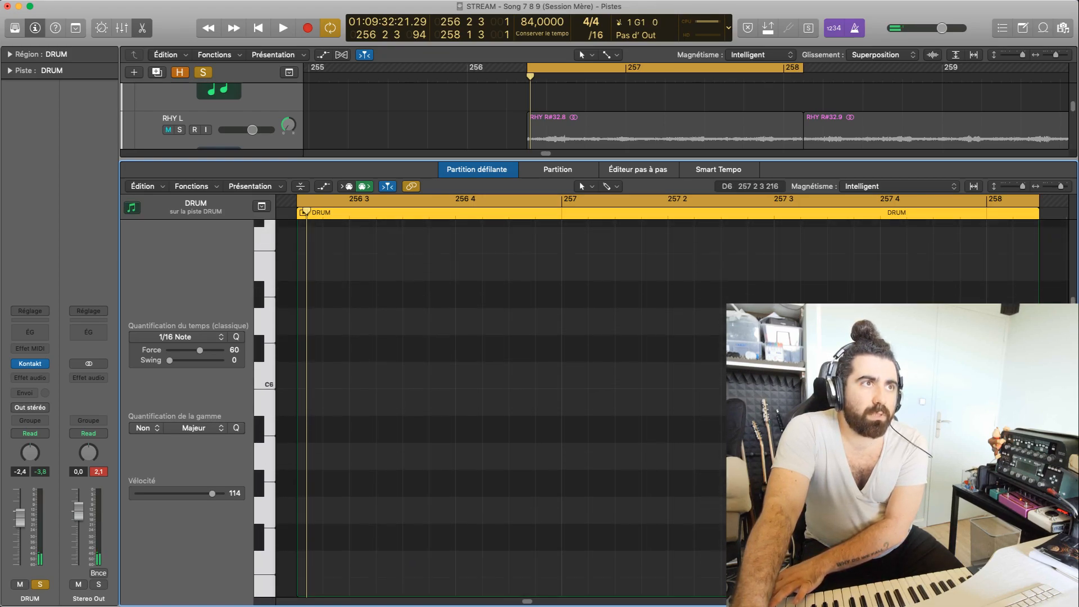
{"action": "scroll", "coordinate": [748, 343], "scroll_direction": "up", "scroll_amount": 5}
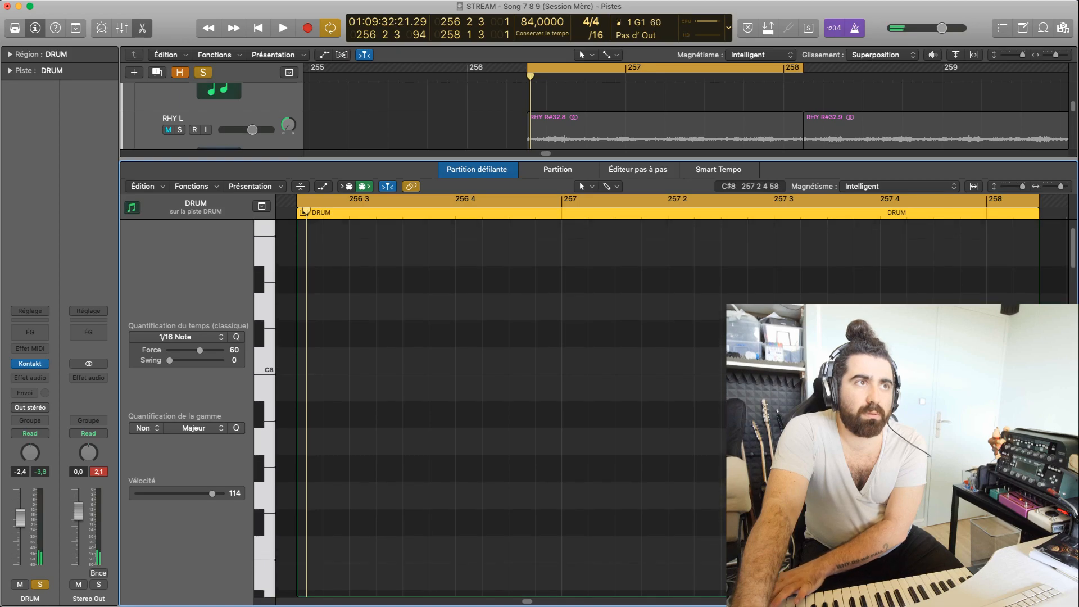
{"action": "left_click_drag", "start_coordinate": [1073, 254], "coordinate": [1074, 474]}
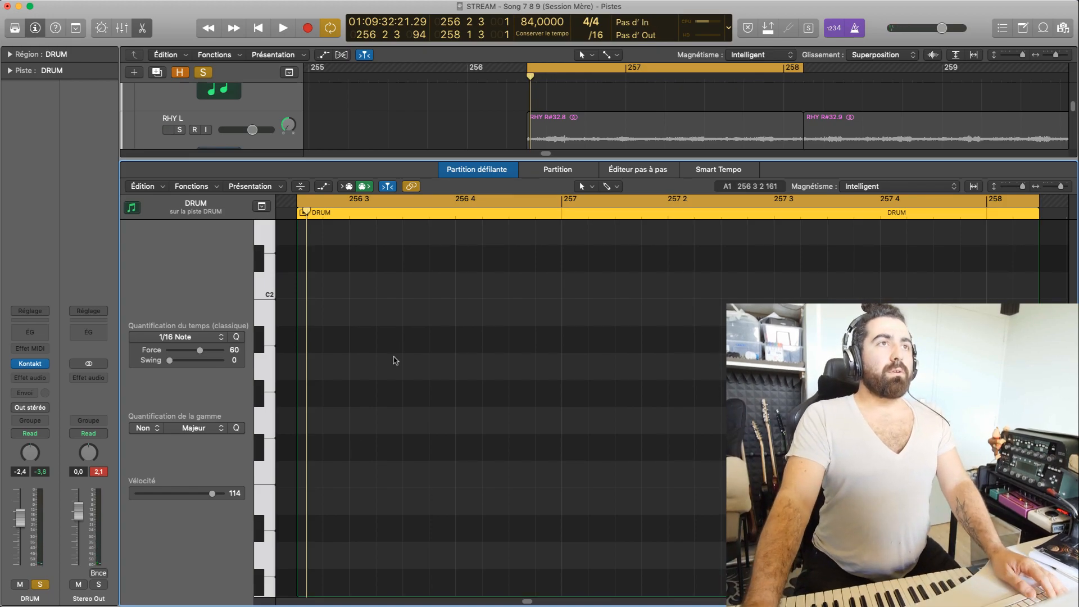
{"action": "key", "text": "space"}
{"action": "key", "text": "space"}
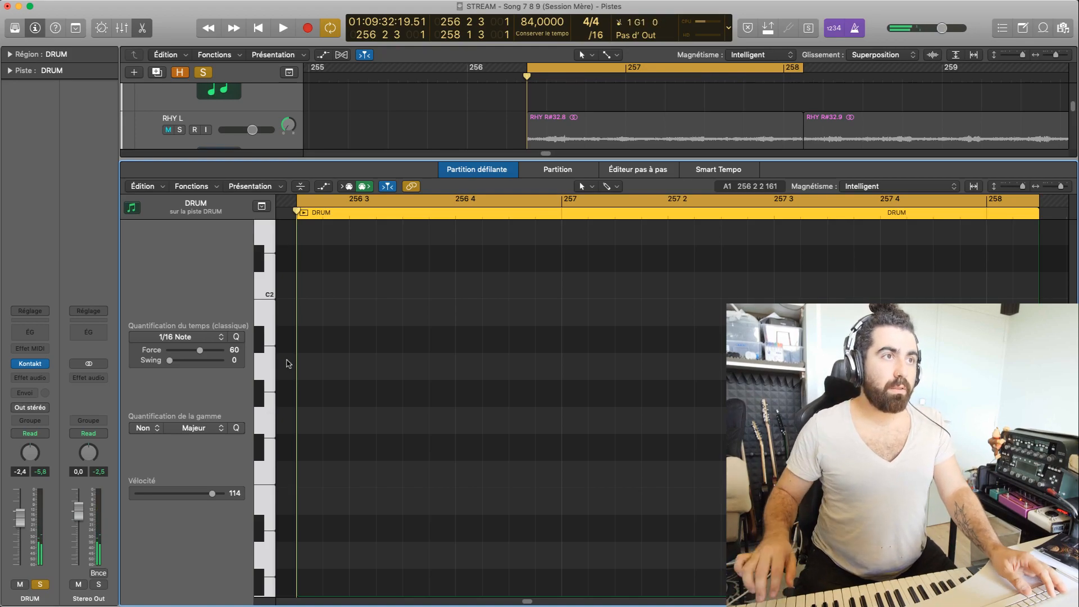
Draw two sixteenth notes at the DRUM region's start, with A1 on the first sixteenth and G1 on the second.
{"action": "left_click", "coordinate": [309, 420]}
{"action": "left_click", "coordinate": [335, 366]}
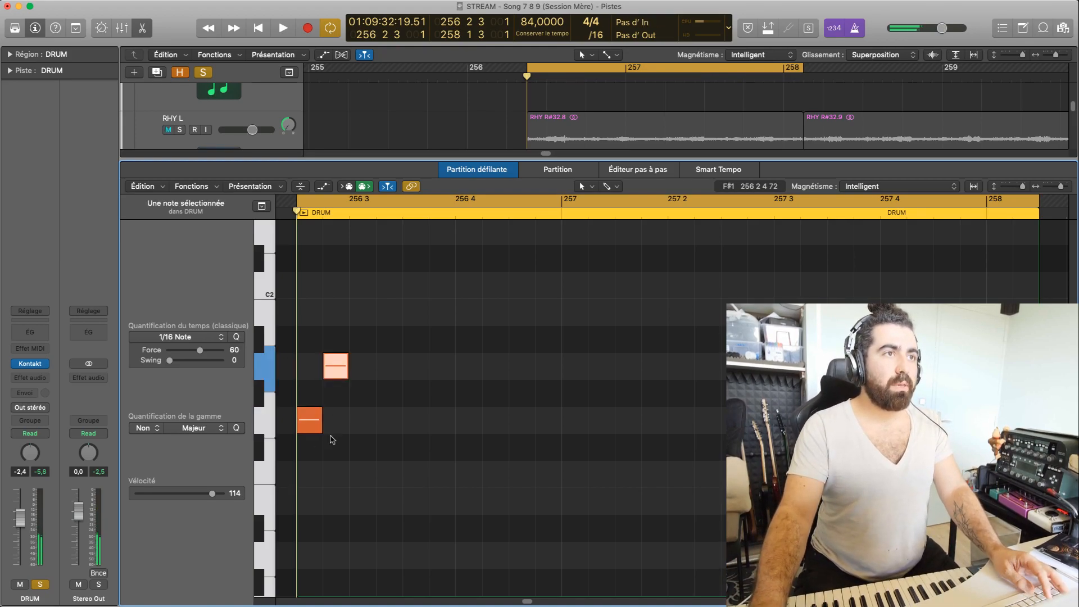
{"action": "left_click_drag", "start_coordinate": [314, 423], "coordinate": [340, 418]}
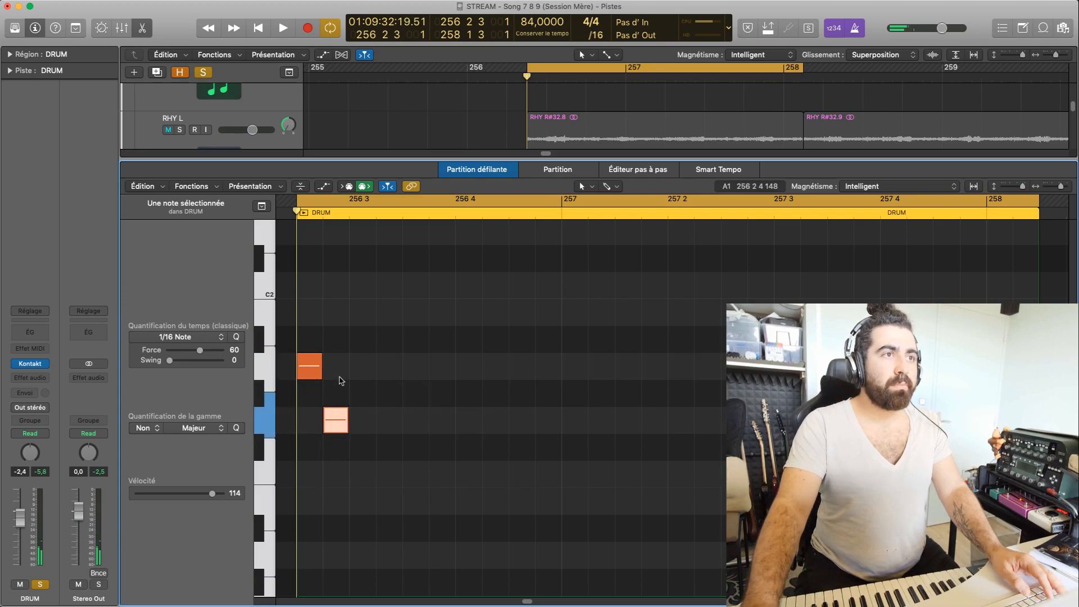
Try to lengthen the A1 and G1 notes across the DRUM region.
{"action": "left_click_drag", "start_coordinate": [342, 366], "coordinate": [790, 430]}
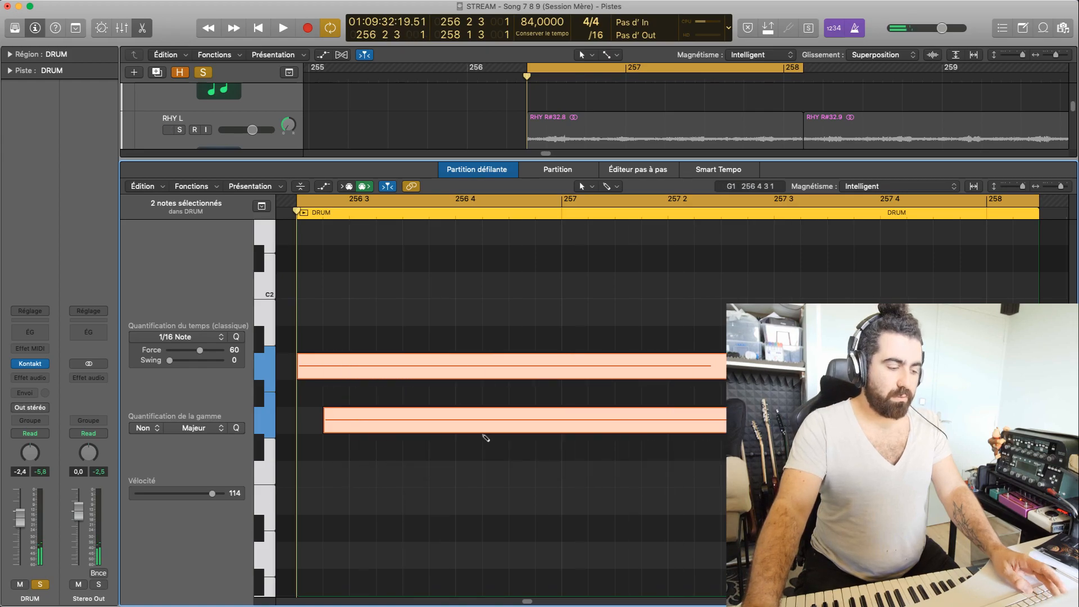
{"action": "key", "text": "super+z"}
{"action": "left_click", "coordinate": [370, 419]}
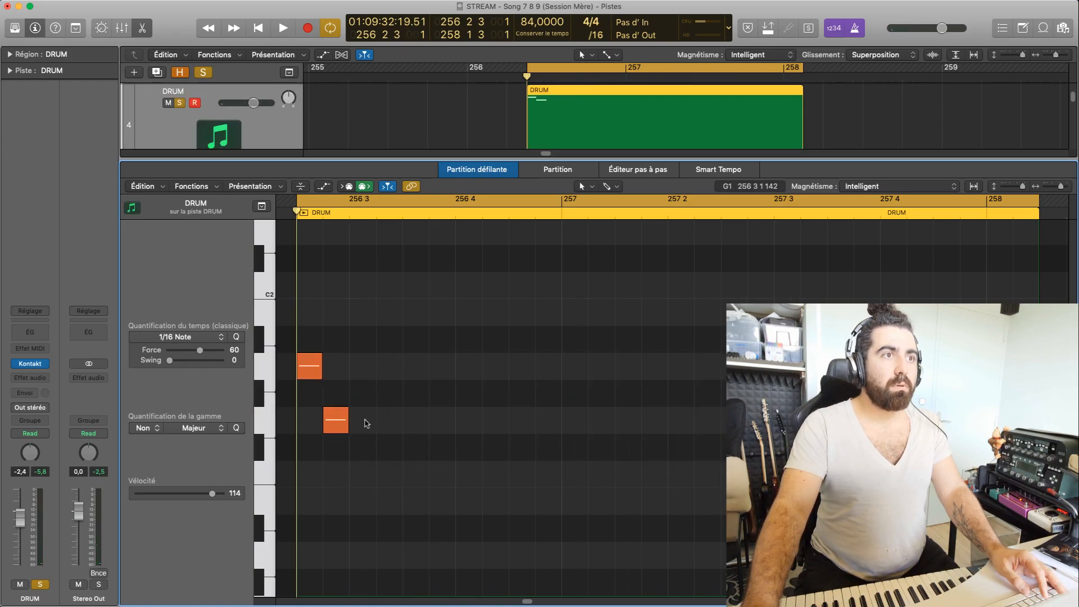
{"action": "left_click", "coordinate": [365, 373]}
{"action": "key", "text": "Delete"}
{"action": "left_click_drag", "start_coordinate": [296, 344], "coordinate": [369, 437]}
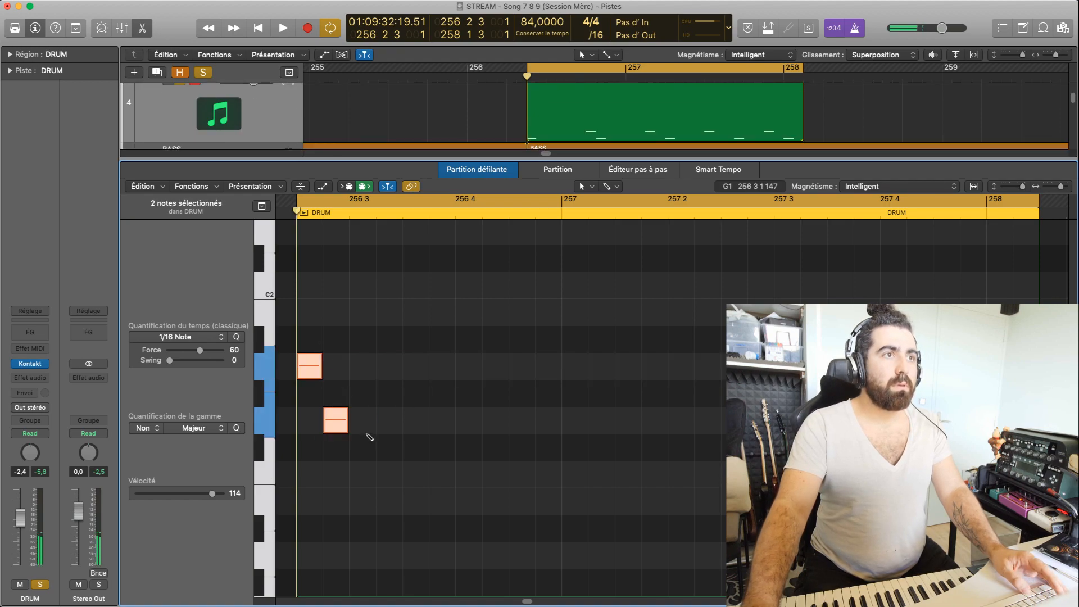
{"action": "left_click", "coordinate": [618, 186]}
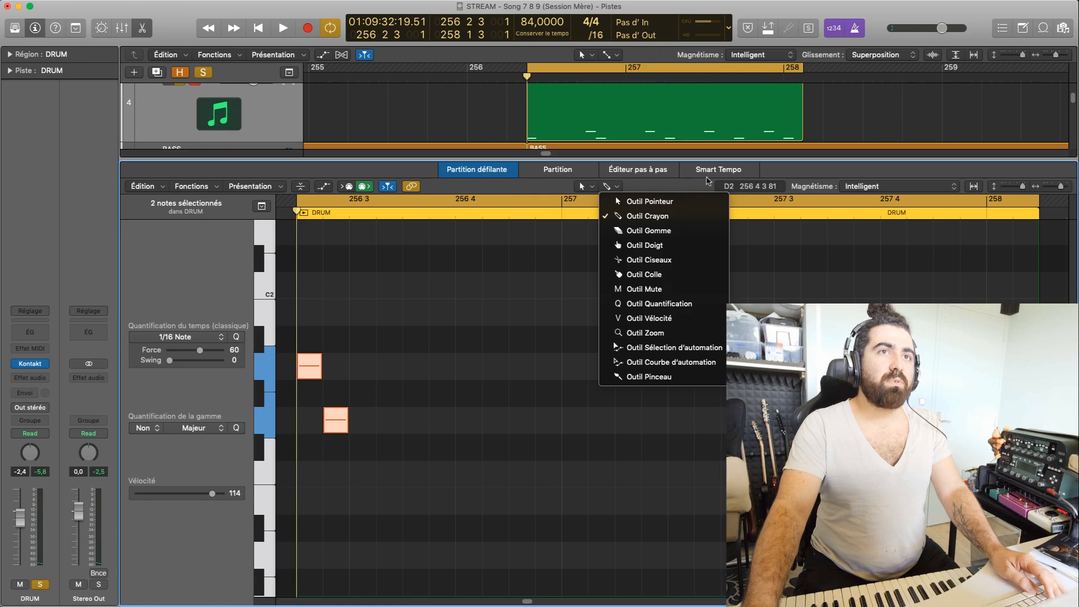
{"action": "left_click", "coordinate": [466, 185]}
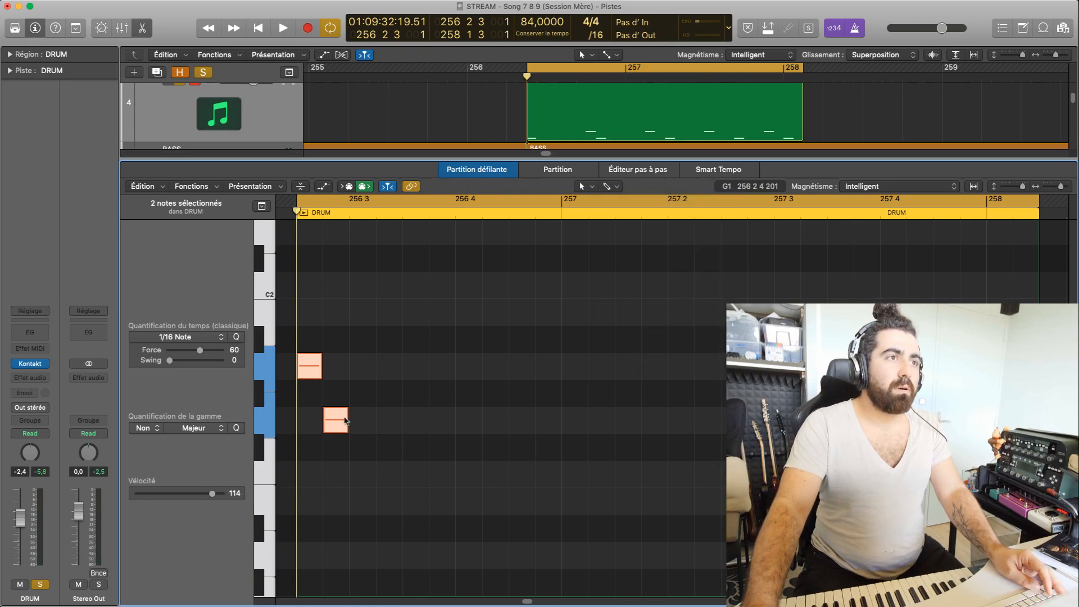
{"action": "left_click", "coordinate": [359, 428]}
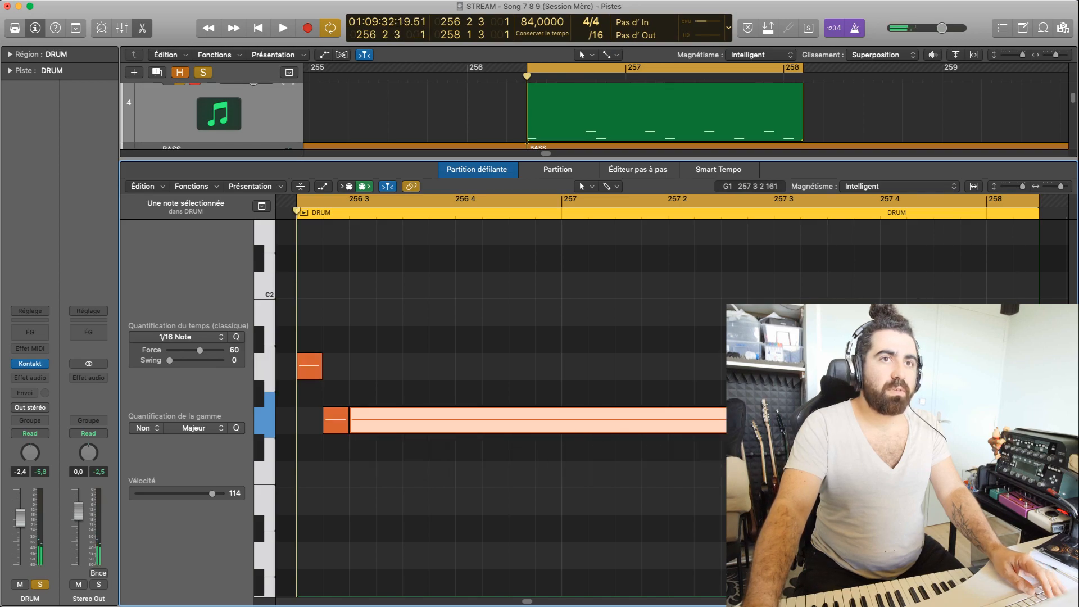
{"action": "key", "text": "Delete"}
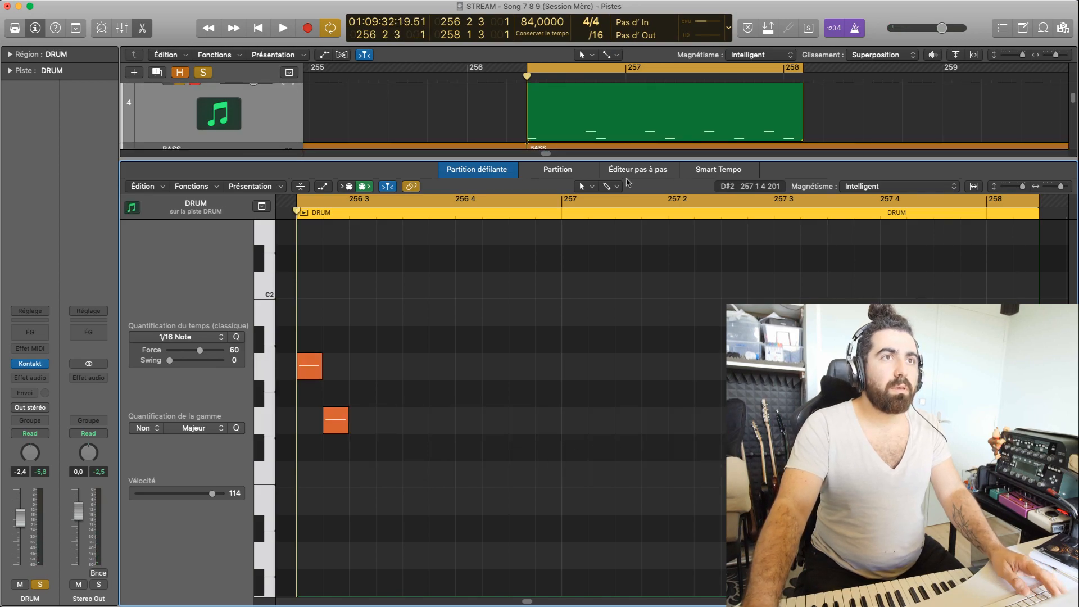
Make the Brush tool (Outil Pinceau) the piano roll's secondary tool and try it on the G1 row.
{"action": "left_click", "coordinate": [611, 186]}
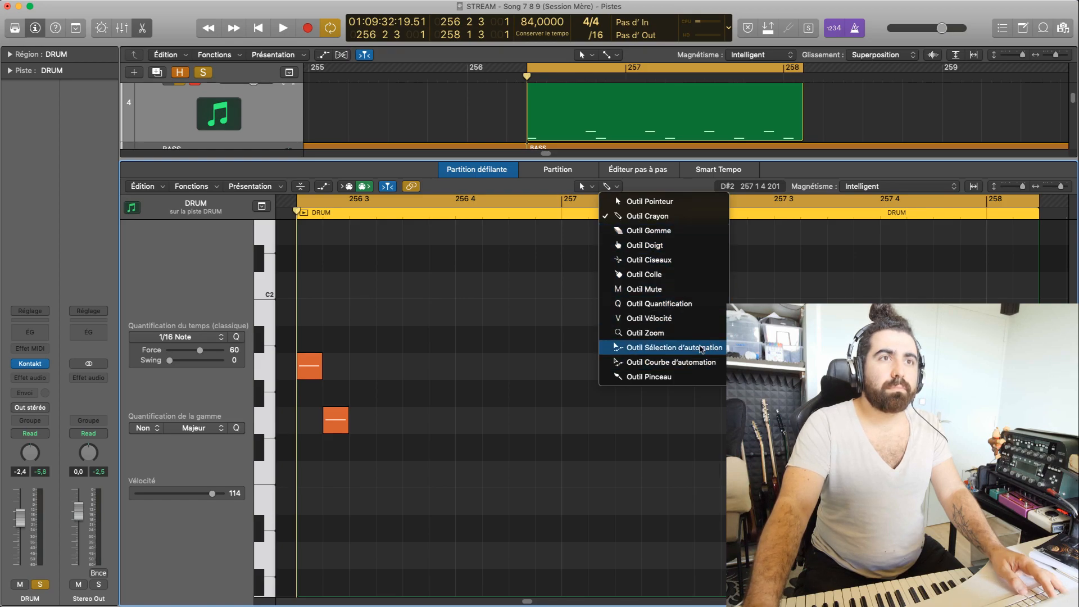
{"action": "left_click", "coordinate": [695, 377]}
{"action": "left_click_drag", "start_coordinate": [372, 431], "coordinate": [520, 421]}
{"action": "key", "text": "super+z"}
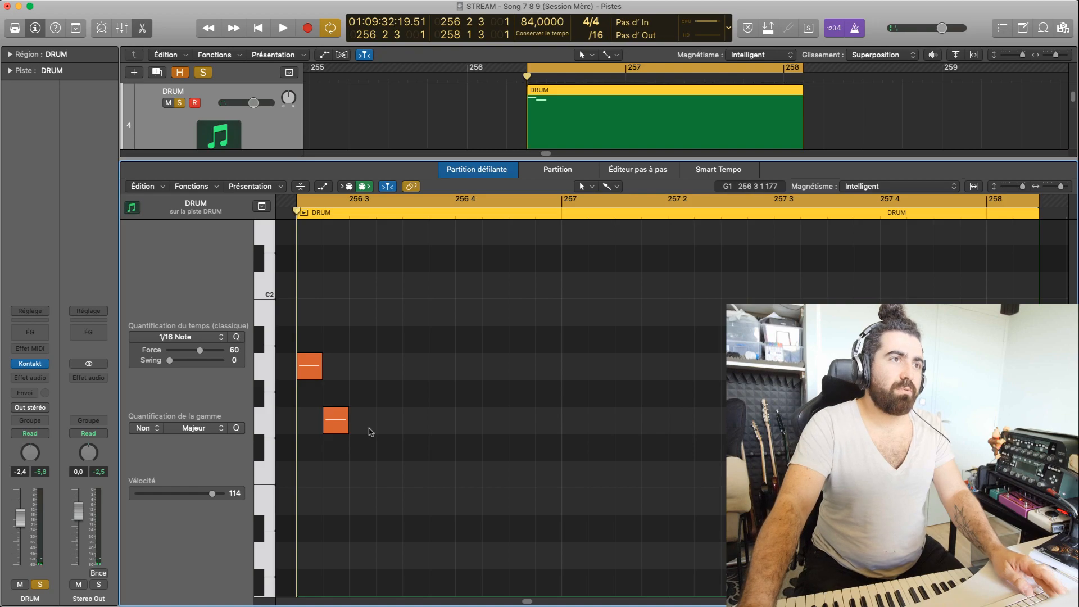
{"action": "left_click", "coordinate": [608, 186]}
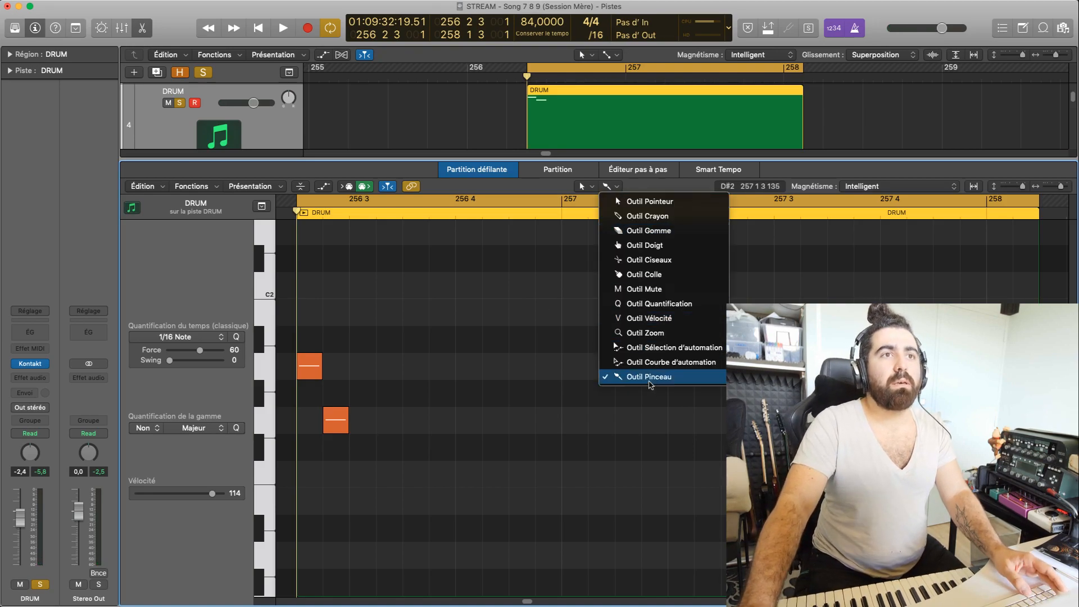
{"action": "left_click", "coordinate": [649, 379]}
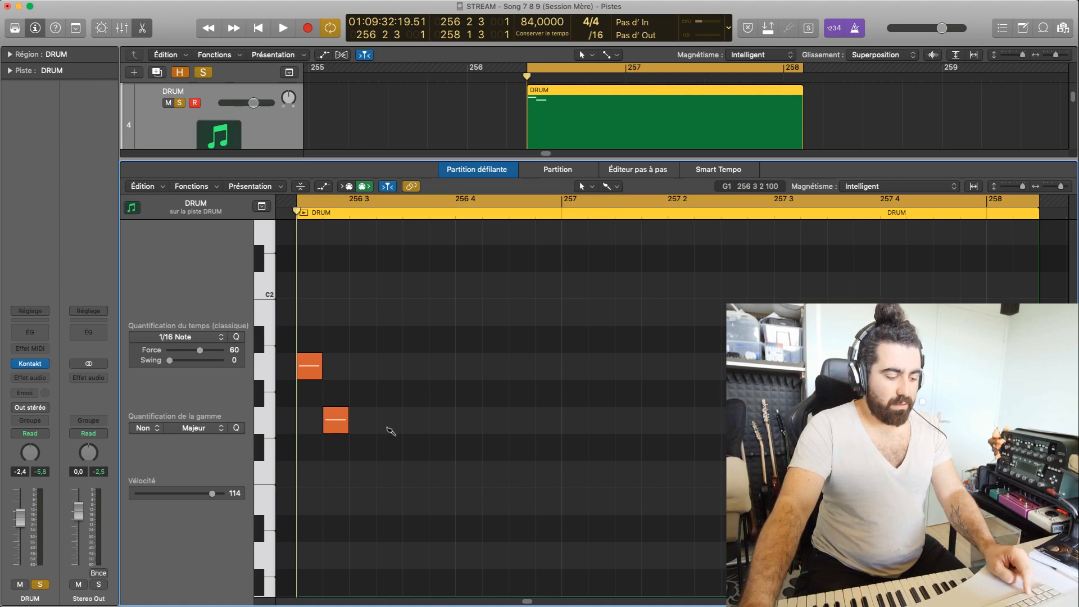
Try to paint continuous sixteenth notes across the DRUM region, first on G1 and again on A1.
{"action": "left_click_drag", "start_coordinate": [369, 430], "coordinate": [989, 421]}
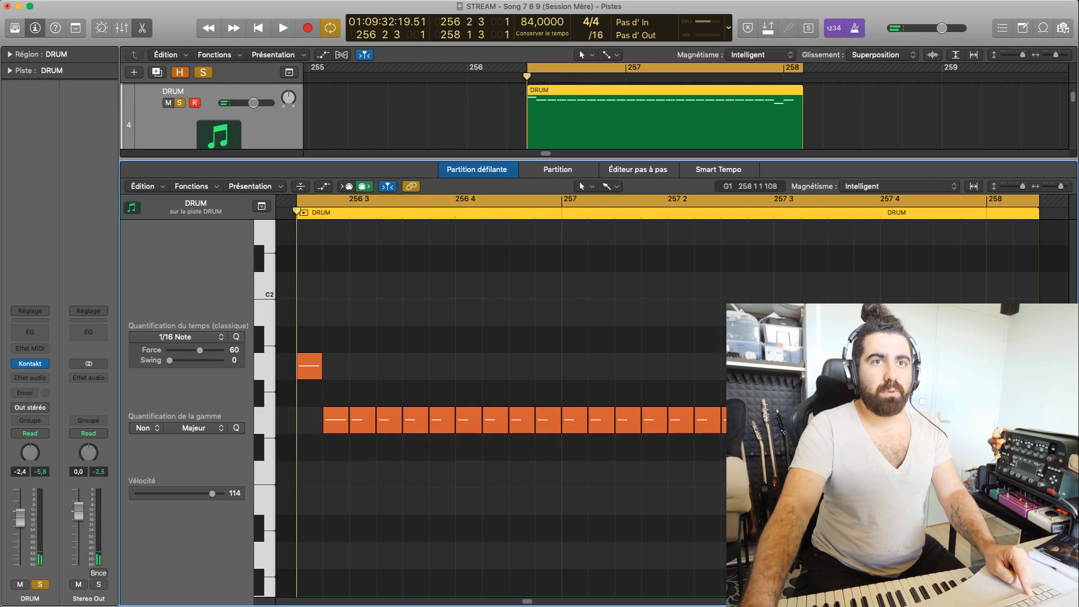
{"action": "key", "text": "super+z"}
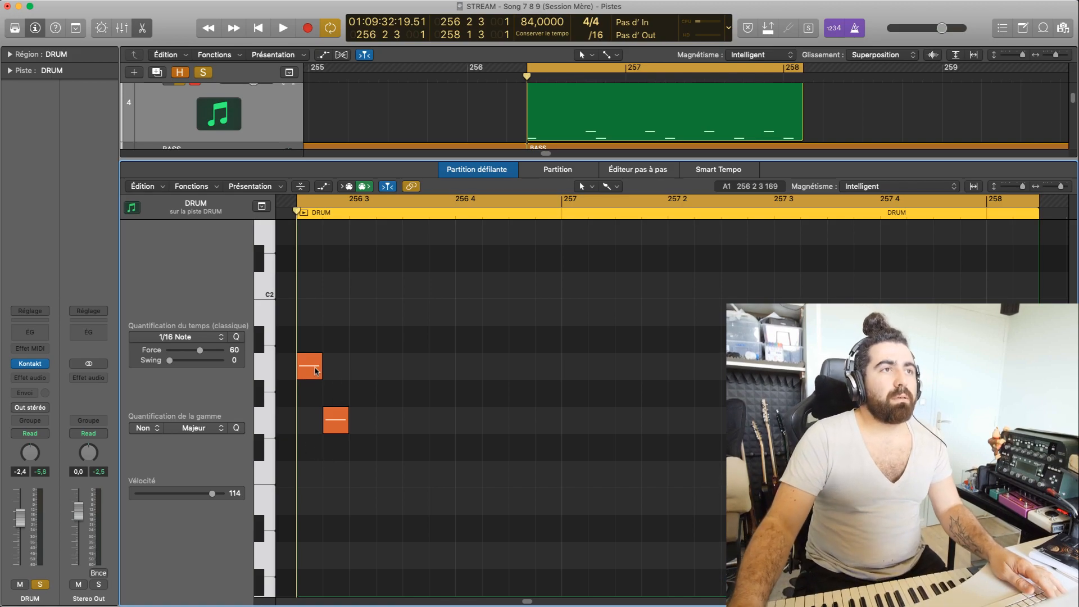
{"action": "mouse_move", "coordinate": [361, 372]}
{"action": "left_mouse_down"}
{"action": "mouse_move", "coordinate": [372, 383]}
{"action": "mouse_move", "coordinate": [730, 375]}
{"action": "left_mouse_up"}
{"action": "key", "text": "super+z"}
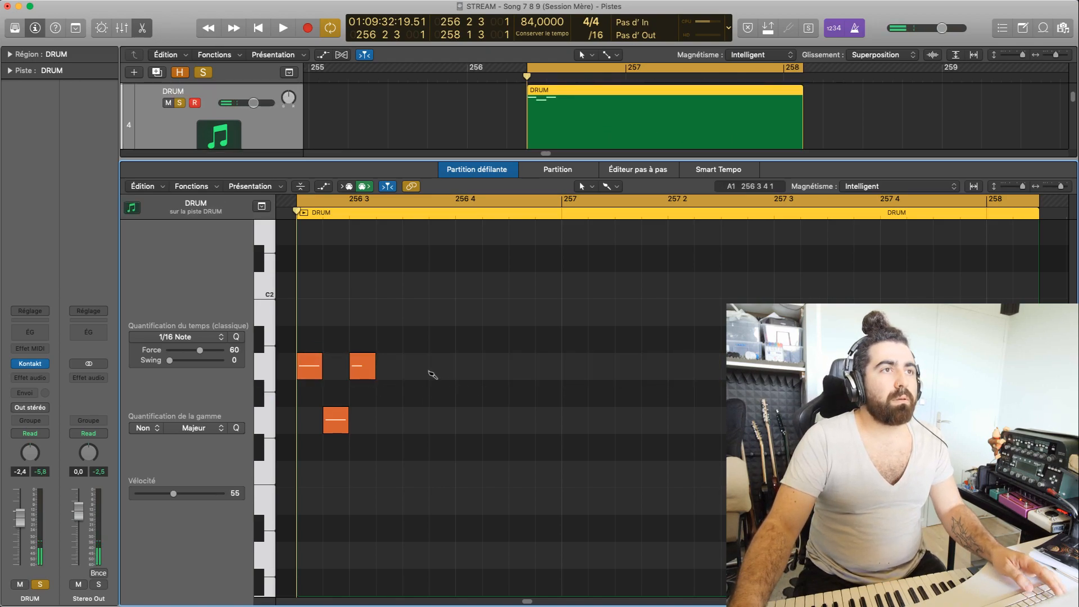
Add A1 notes on every second sixteenth up to beat 256 4, removing the misplaced one just before bar 257.
{"action": "left_click", "coordinate": [417, 368]}
{"action": "left_click", "coordinate": [534, 372]}
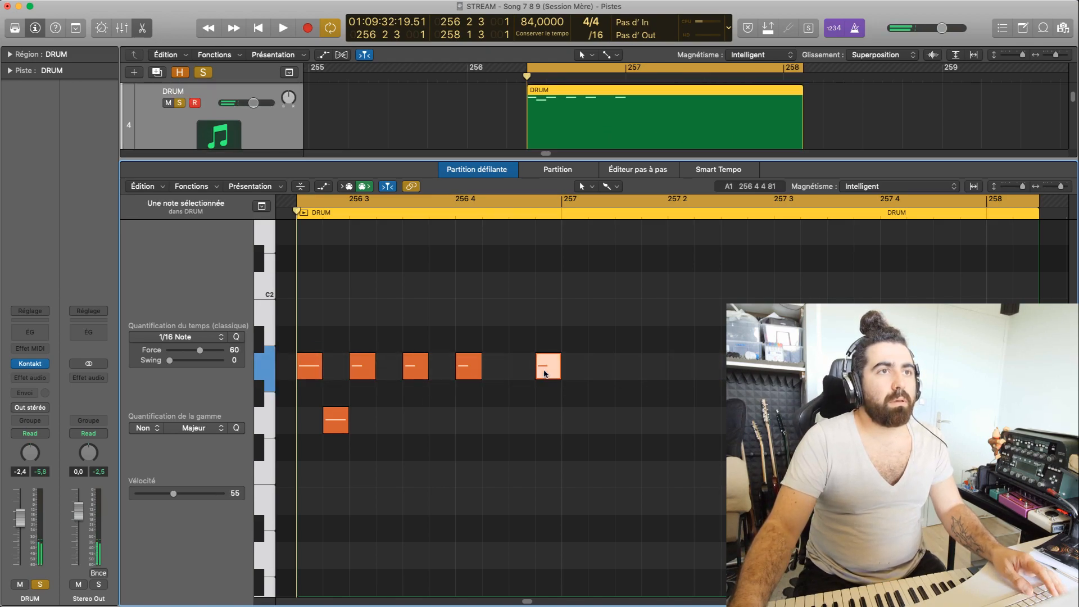
{"action": "key", "text": "Delete"}
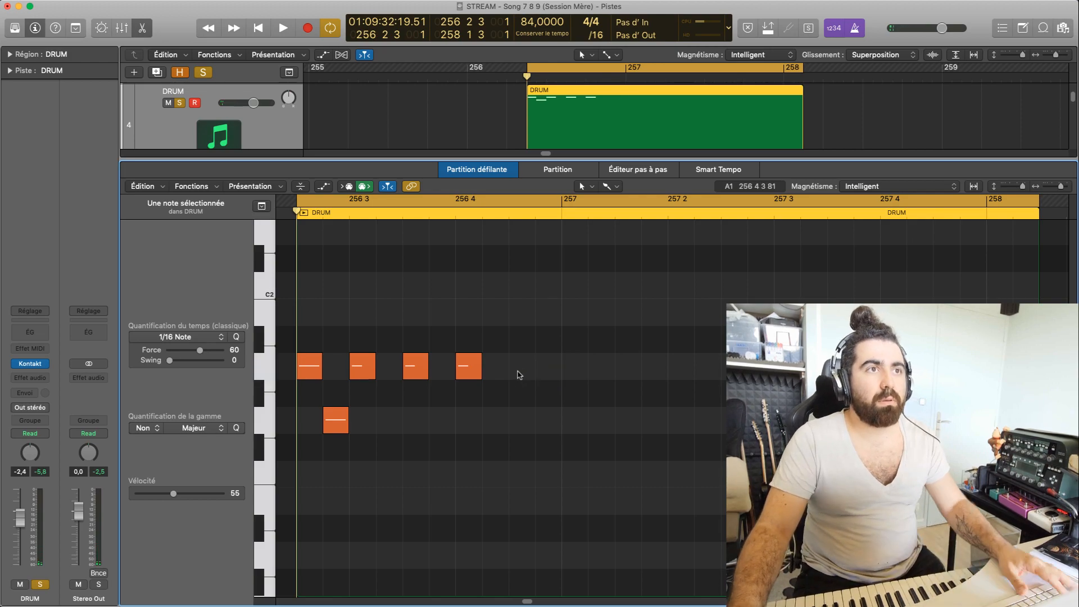
Try to continue the A1 row with an unbroken run of sixteenth notes from 256 4 3.
{"action": "left_click_drag", "start_coordinate": [494, 395], "coordinate": [306, 344]}
{"action": "left_click_drag", "start_coordinate": [521, 376], "coordinate": [719, 371]}
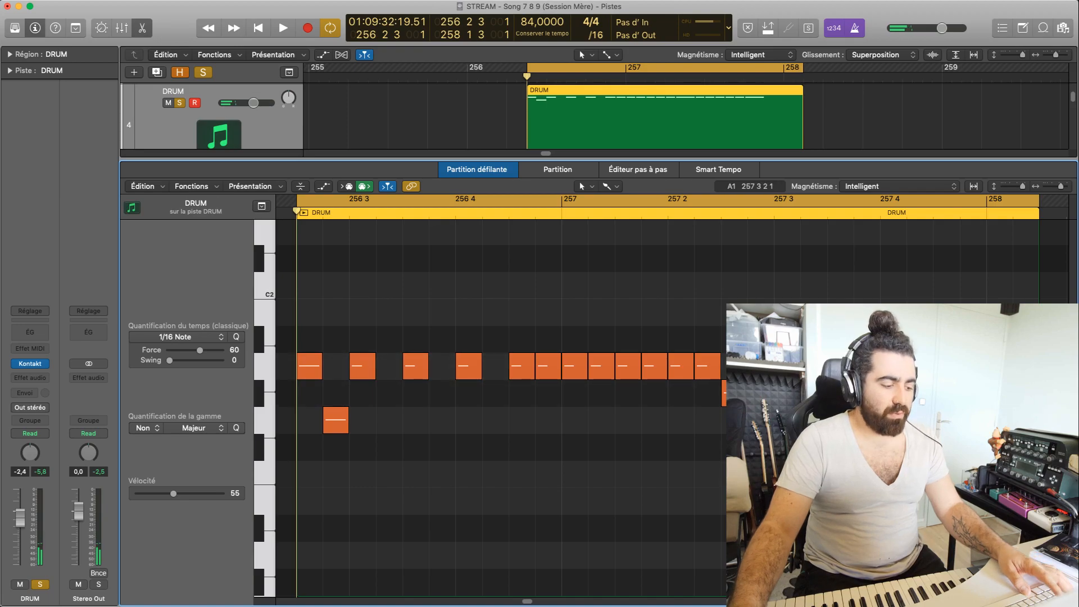
{"action": "key", "text": "super+z"}
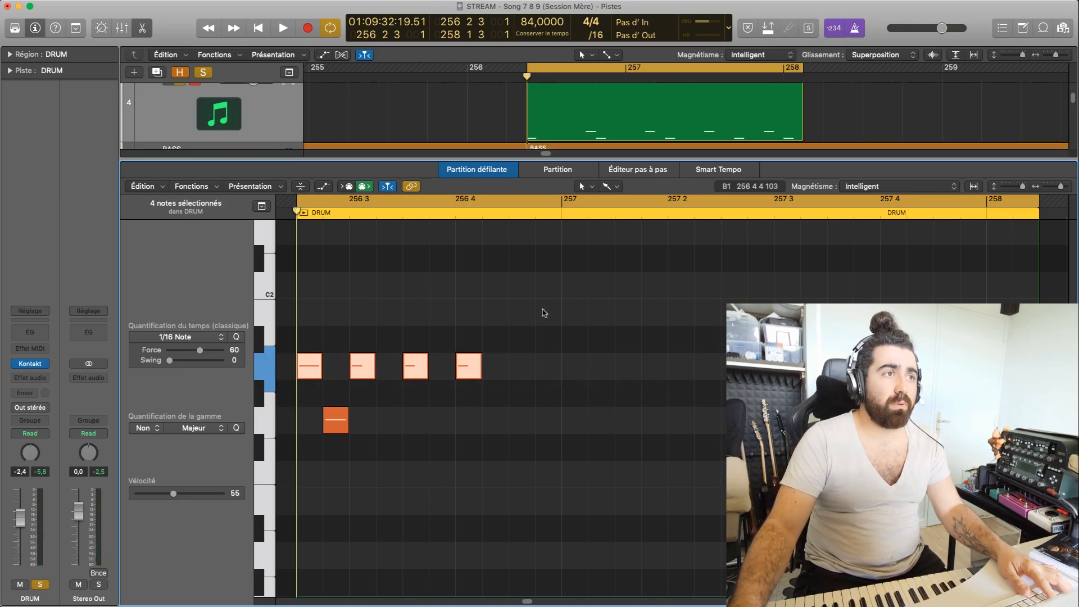
Add G1 sixteenths between the first A1 notes, and paint an unbroken G1 run from 256 4 2 onward.
{"action": "left_click", "coordinate": [432, 379]}
{"action": "left_click", "coordinate": [389, 420]}
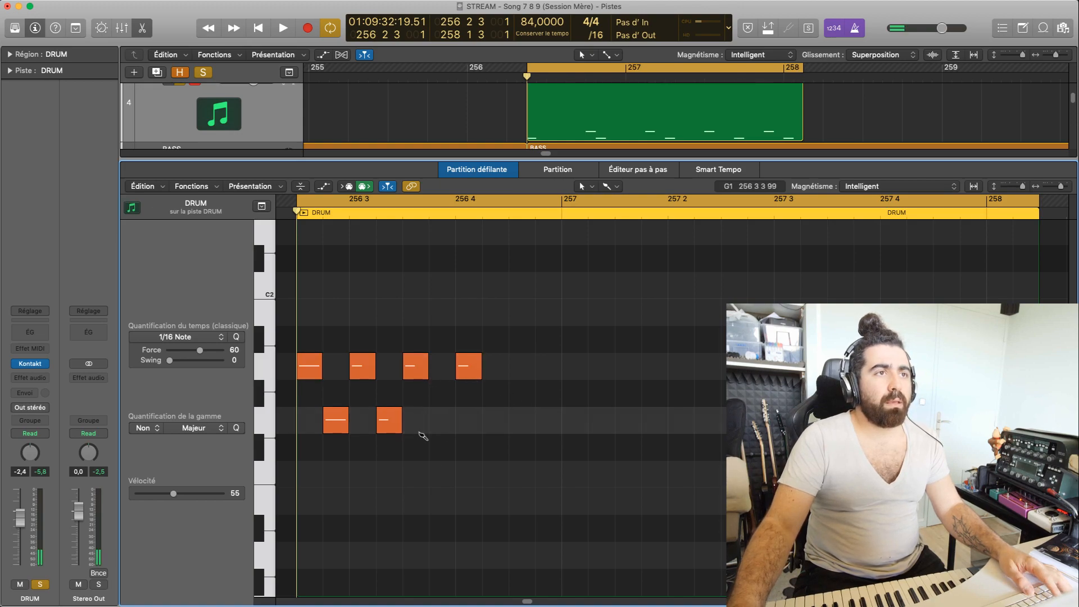
{"action": "left_click", "coordinate": [443, 421]}
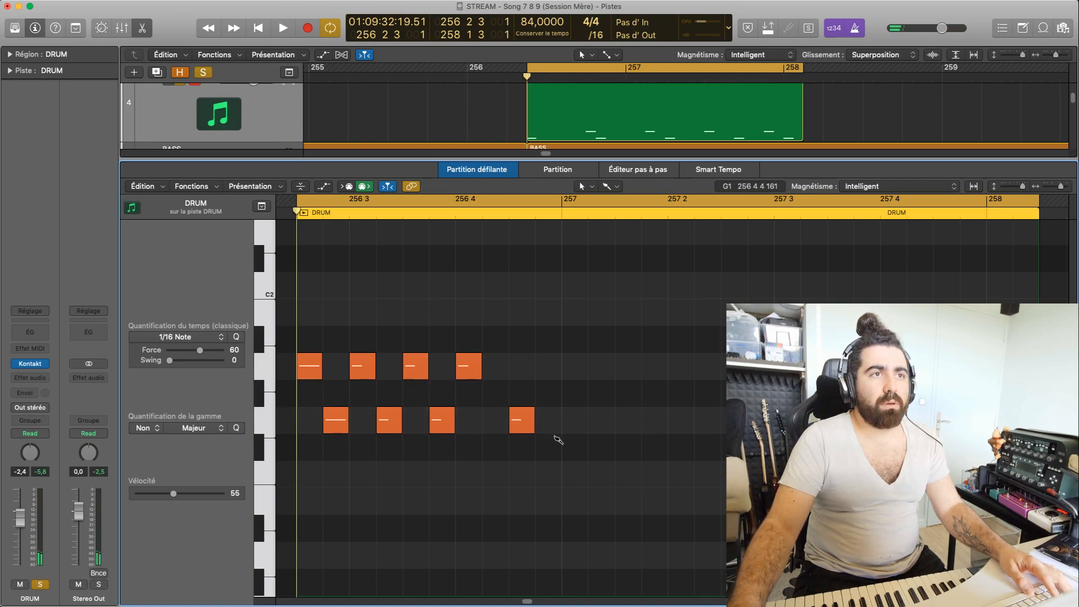
{"action": "left_click_drag", "start_coordinate": [504, 421], "coordinate": [731, 420]}
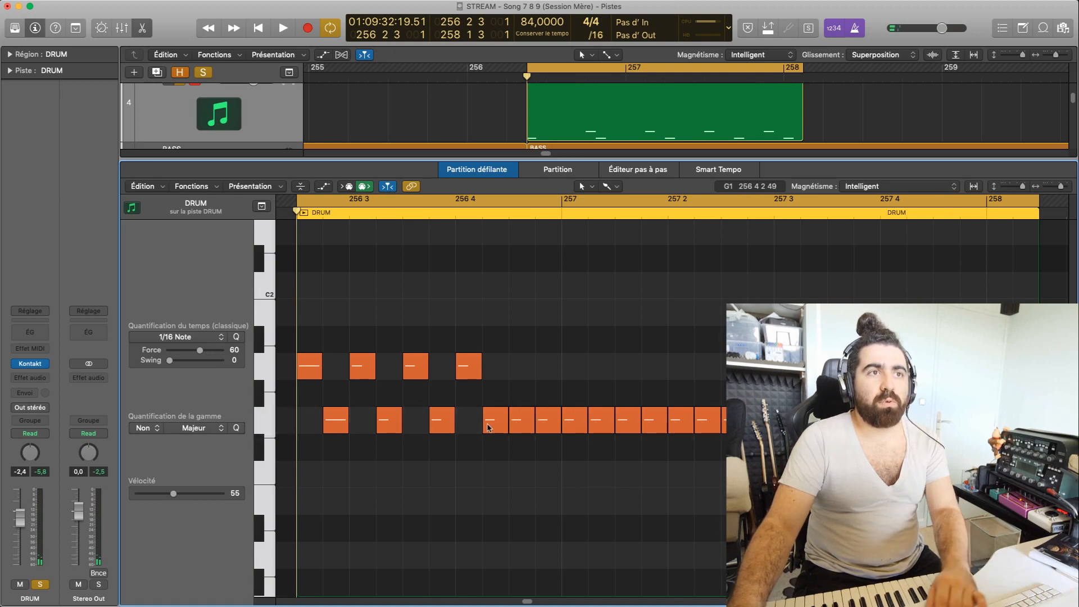
Delete every second note of the painted G1 run from 256 4 3 through to the region's end.
{"action": "double_click", "coordinate": [526, 425]}
{"action": "double_click", "coordinate": [578, 427]}
{"action": "double_click", "coordinate": [639, 426]}
{"action": "double_click", "coordinate": [681, 423]}
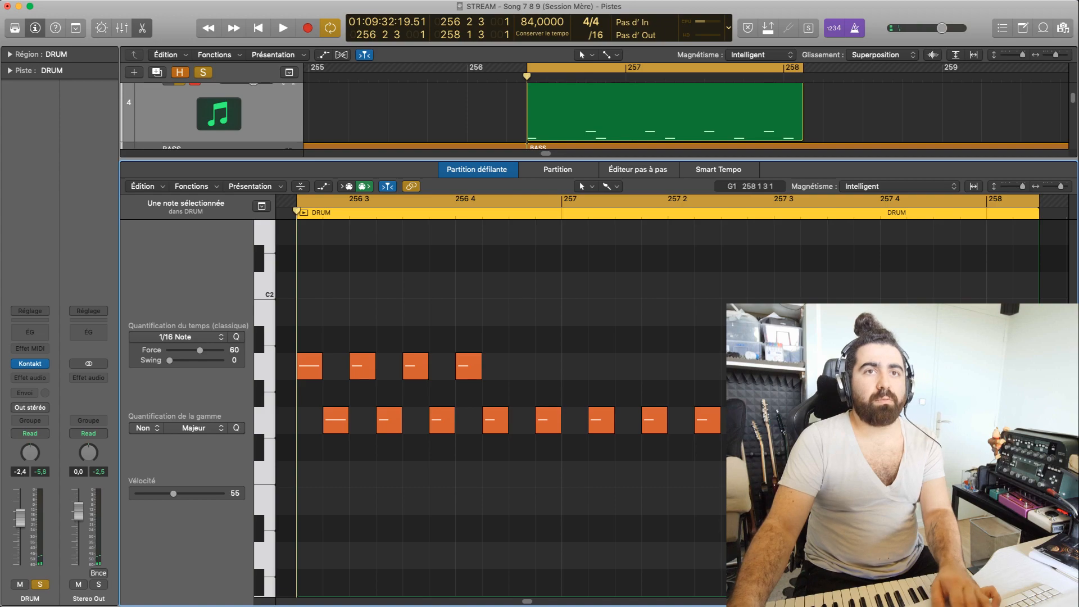
{"action": "double_click", "coordinate": [1027, 419]}
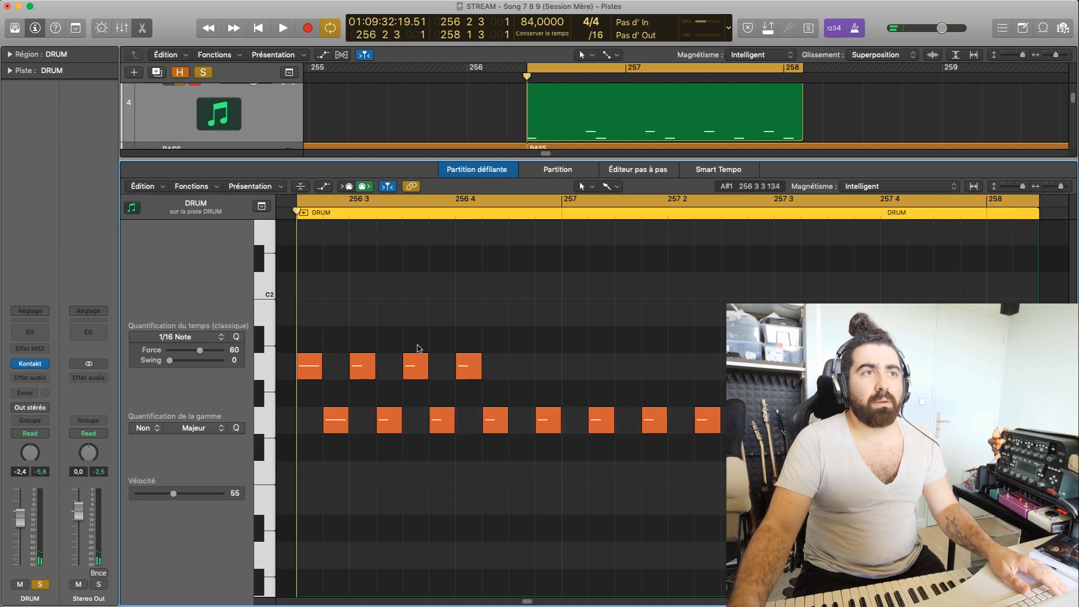
Add A1 notes at 256 4 3 and 257 1 1, and paint an A1 run from 257 1 3 to the region's end.
{"action": "left_click", "coordinate": [523, 366], "text": "super"}
{"action": "left_click", "coordinate": [576, 366], "text": "super"}
{"action": "left_click_drag", "start_coordinate": [628, 372], "coordinate": [974, 388]}
{"action": "key", "text": "super+z"}
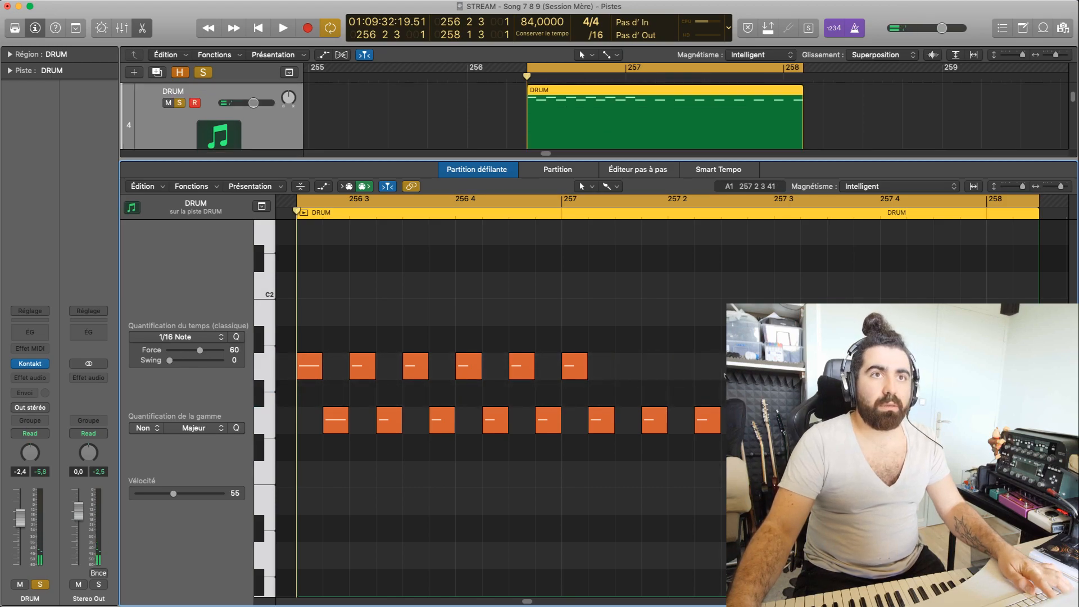
{"action": "left_click_drag", "start_coordinate": [618, 372], "coordinate": [1023, 372]}
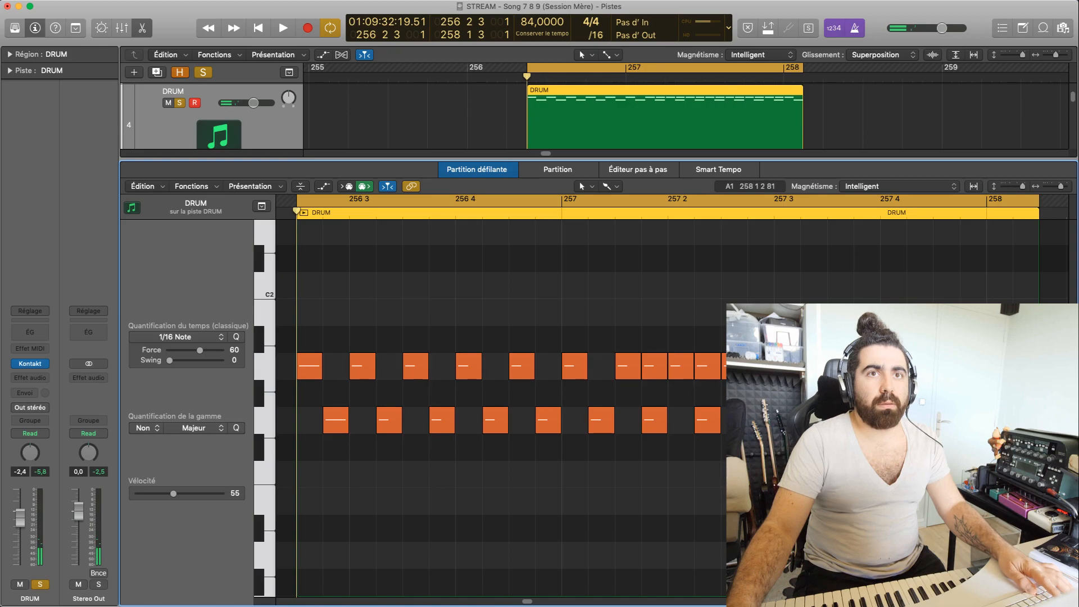
Delete every second note of the painted A1 run so that A1 alternates with G1.
{"action": "left_click", "coordinate": [651, 368]}
{"action": "key", "text": "BackSpace"}
{"action": "left_click", "coordinate": [699, 370]}
{"action": "key", "text": "BackSpace"}
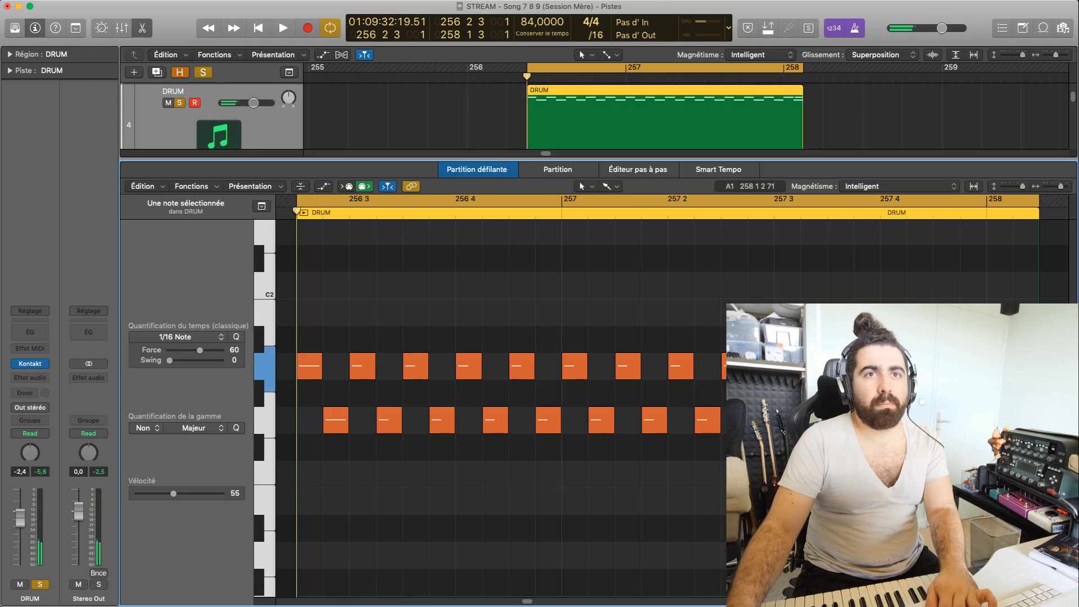
Audition the first A1 and G1 notes in turn to compare their sound and velocity.
{"action": "left_click", "coordinate": [311, 369]}
{"action": "left_click", "coordinate": [339, 426]}
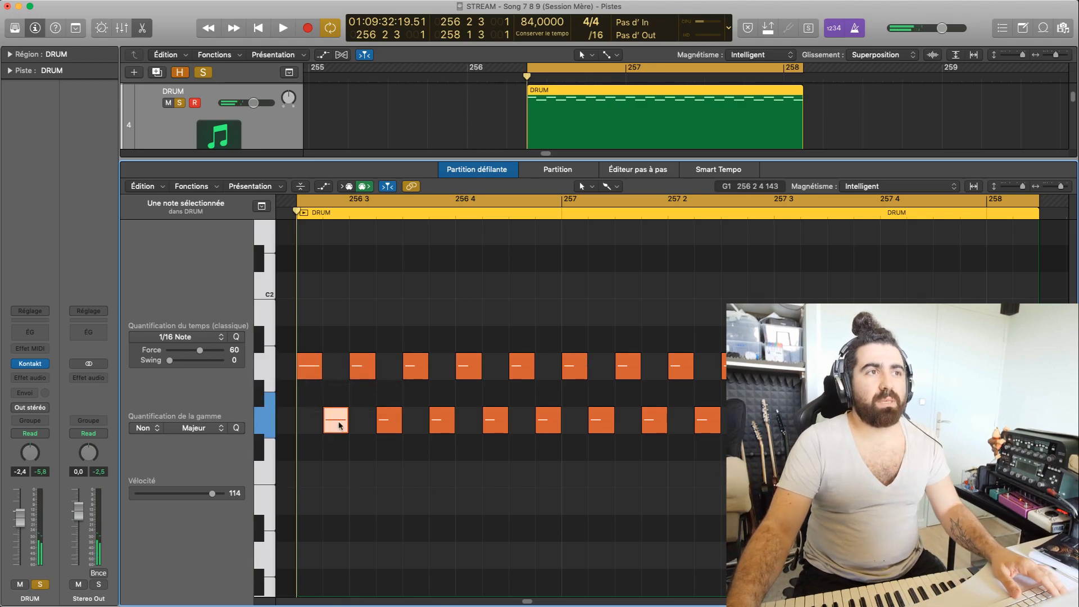
{"action": "left_click", "coordinate": [312, 370]}
{"action": "left_click", "coordinate": [331, 373]}
{"action": "left_click", "coordinate": [330, 410]}
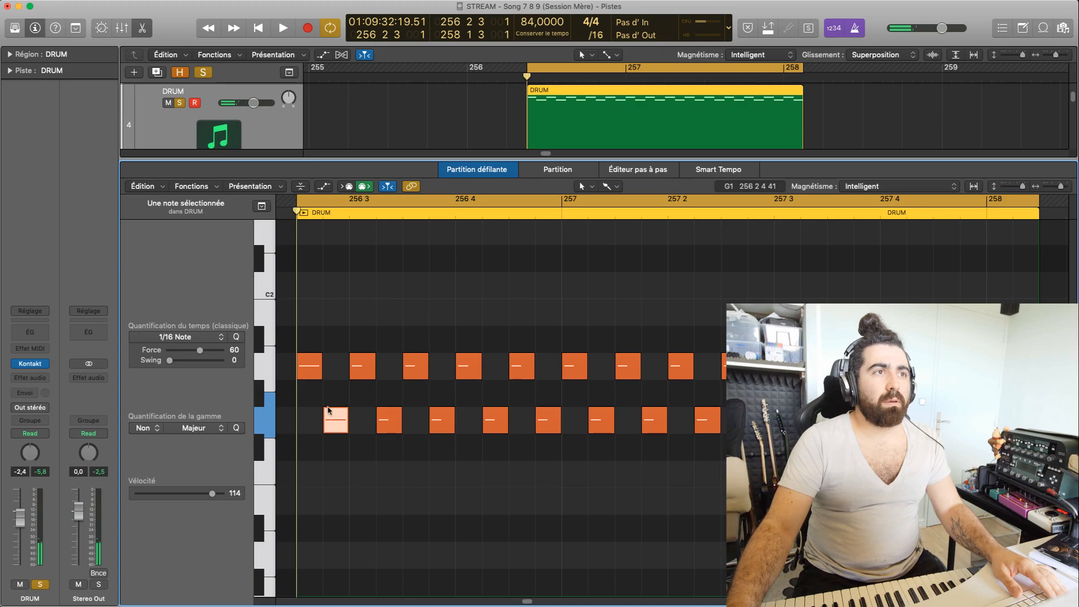
{"action": "left_click", "coordinate": [315, 373]}
Select the whole G1 row, adjust its velocity to 56, and play the loop to check it.
{"action": "left_click_drag", "start_coordinate": [313, 406], "coordinate": [1030, 425]}
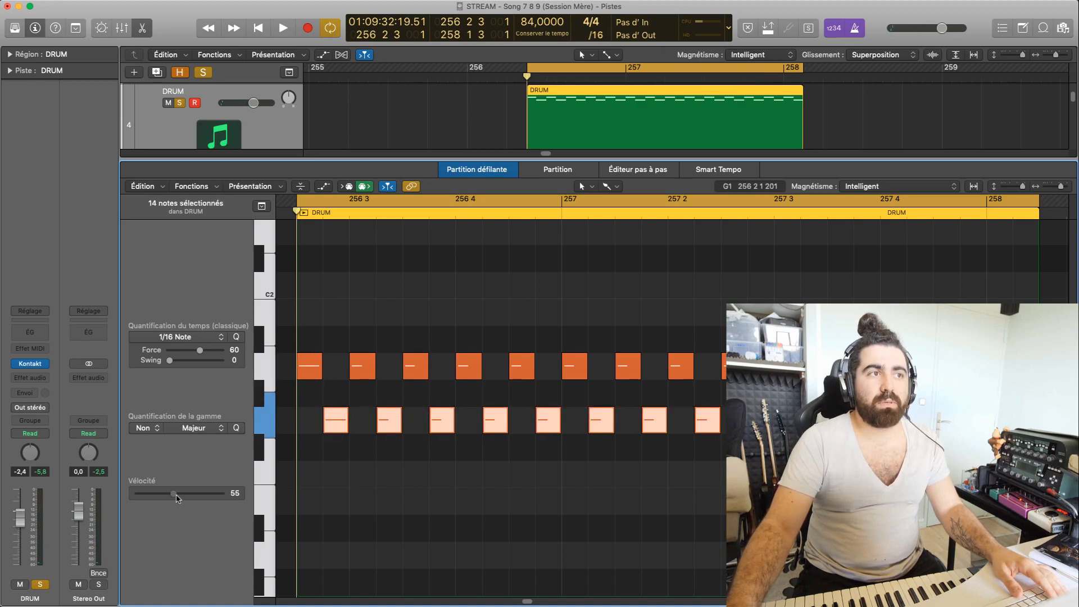
{"action": "left_click", "coordinate": [397, 518]}
{"action": "key", "text": "space"}
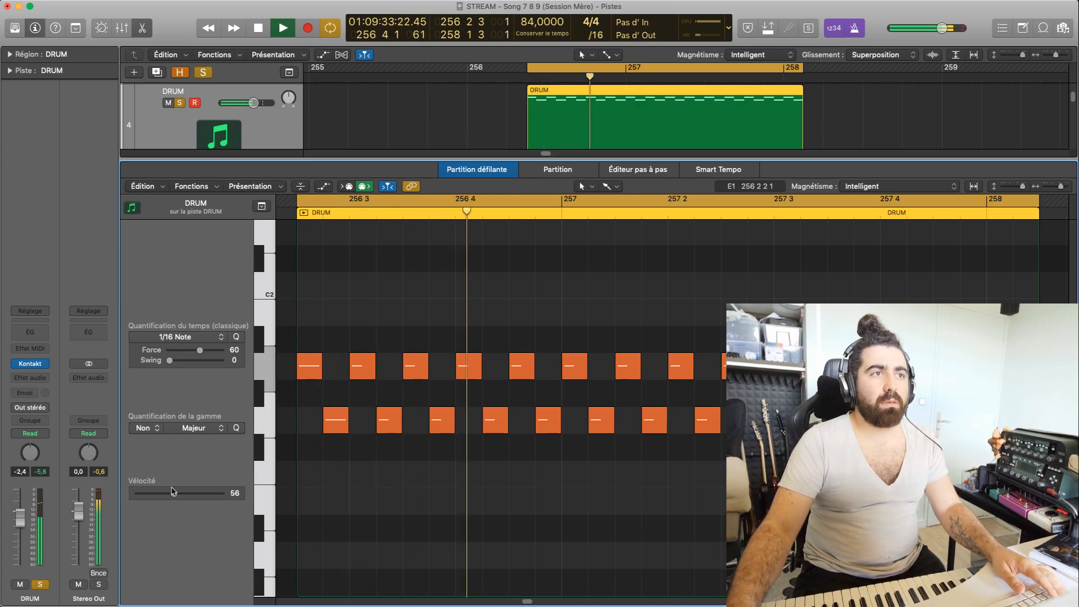
{"action": "key", "text": "space"}
Raise the velocity of all A1 notes after the first to 109 and play the loop to check them.
{"action": "left_click", "coordinate": [373, 378]}
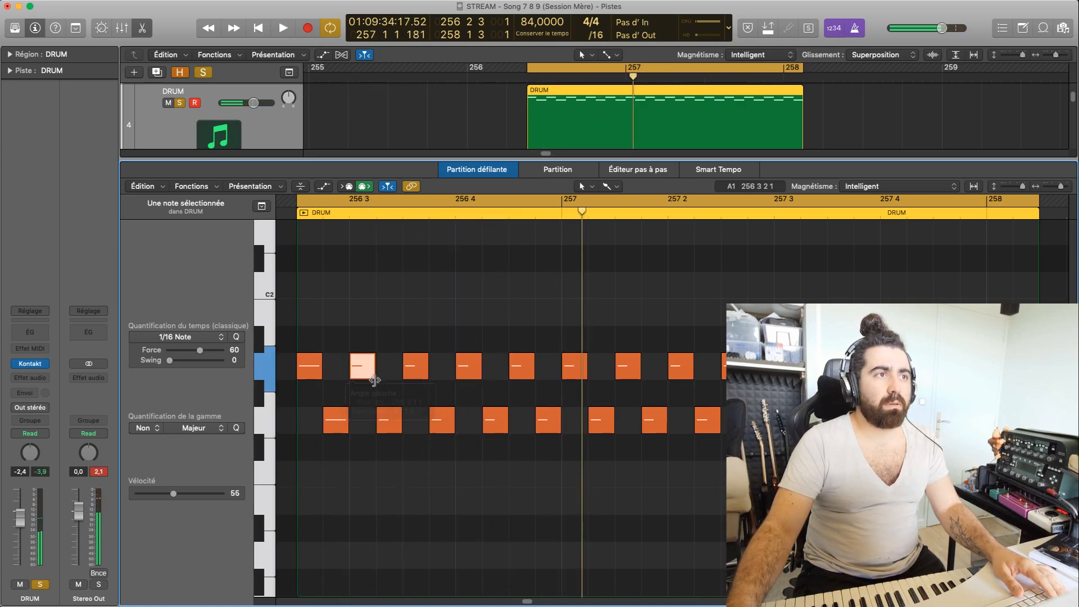
{"action": "left_click", "coordinate": [315, 362]}
{"action": "left_click_drag", "start_coordinate": [344, 329], "coordinate": [728, 354]}
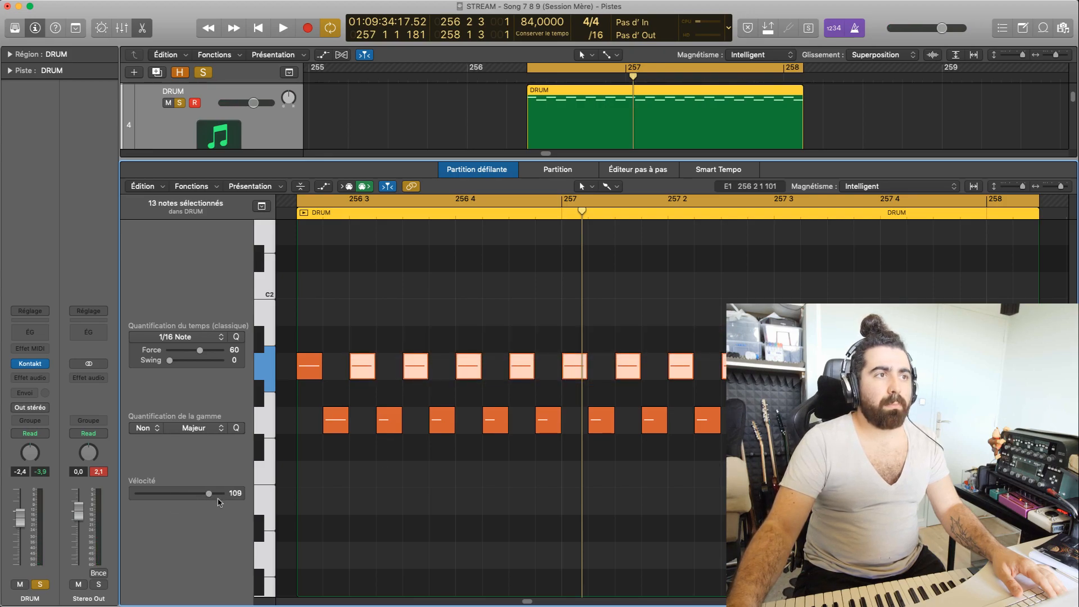
{"action": "left_click", "coordinate": [420, 514]}
{"action": "key", "text": "space"}
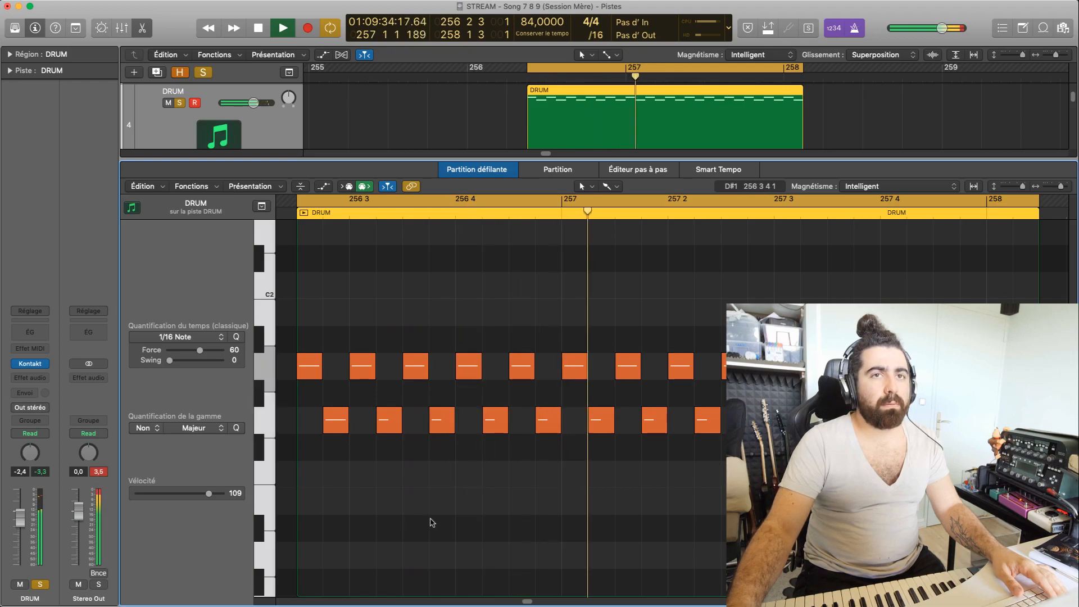
{"action": "key", "text": "space"}
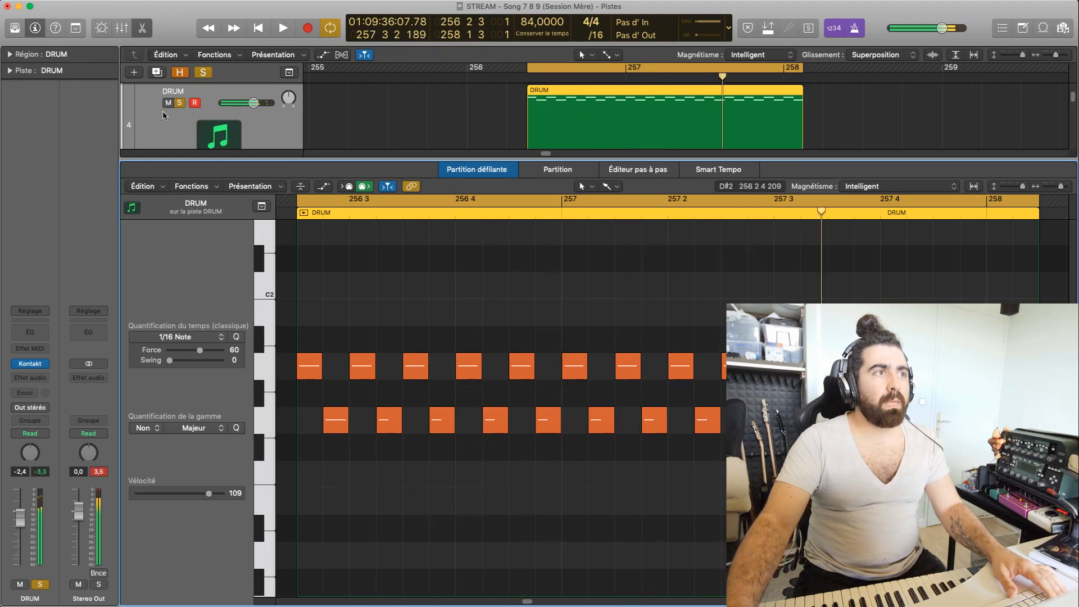
Play the alternating drum loop again from the region's start, and stop playback.
{"action": "scroll", "coordinate": [180, 129], "scroll_direction": "down", "scroll_amount": 2}
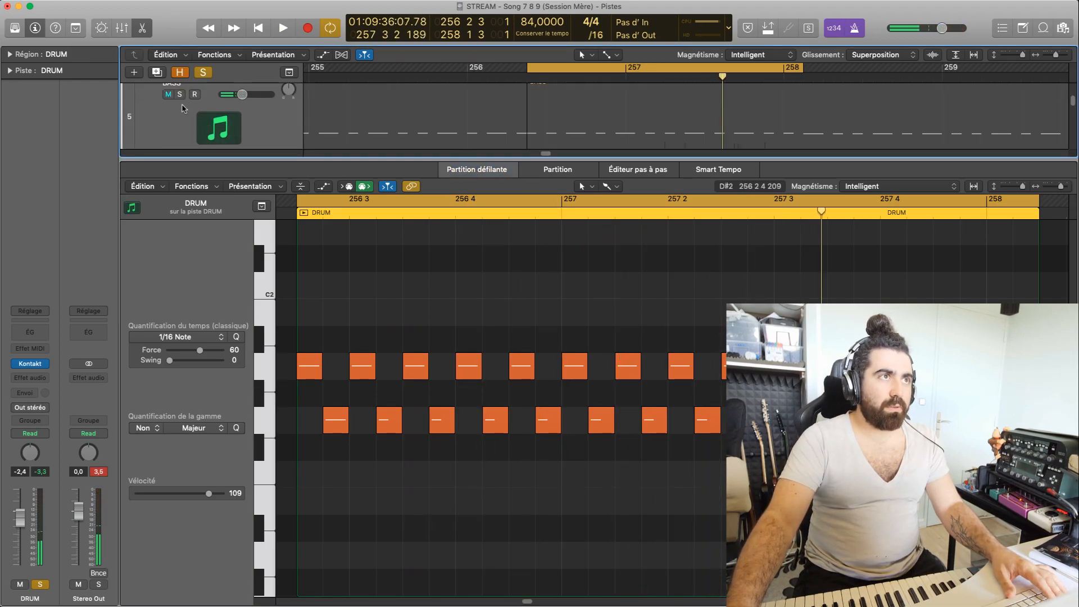
{"action": "key", "text": "space"}
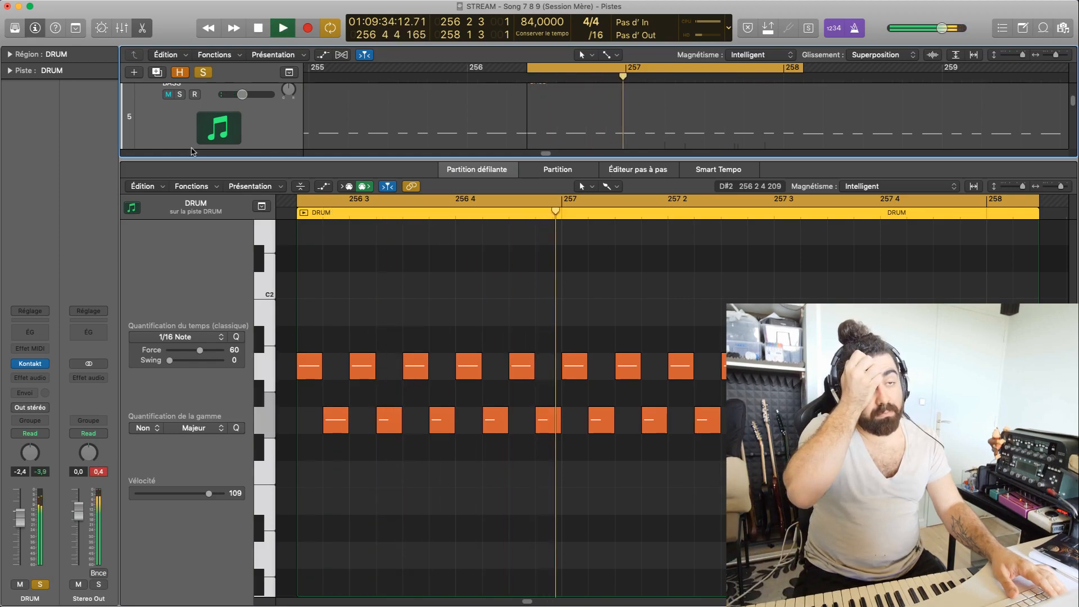
{"action": "key", "text": "space"}
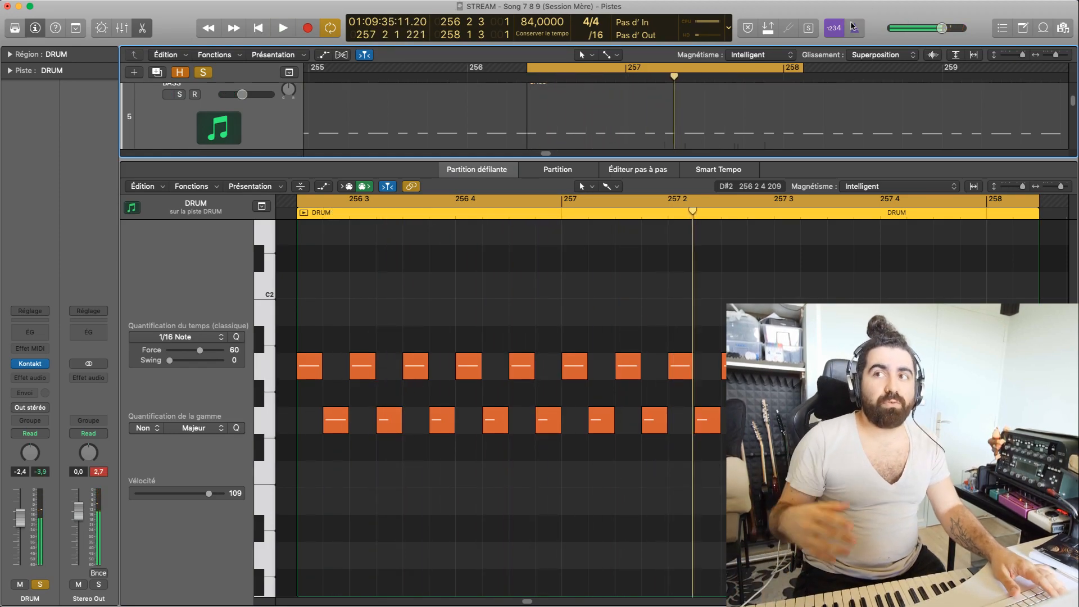
Play the loop, try moving the whole A1 row up to B1, and listen to the change.
{"action": "key", "text": "space"}
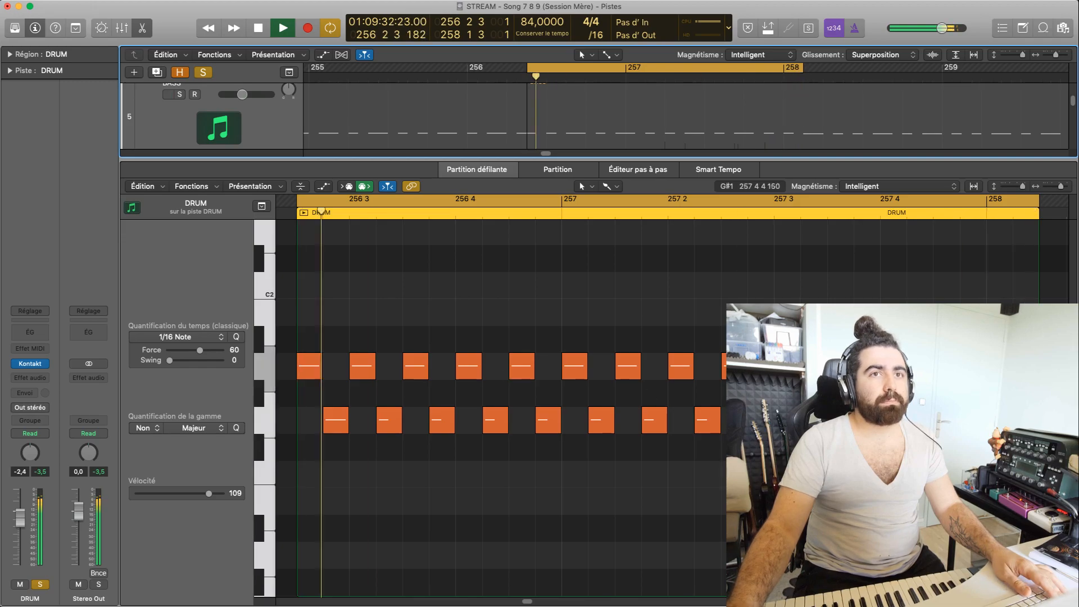
{"action": "key", "text": "space"}
{"action": "left_click_drag", "start_coordinate": [309, 338], "coordinate": [742, 395]}
{"action": "left_click_drag", "start_coordinate": [317, 370], "coordinate": [311, 312]}
{"action": "left_click", "coordinate": [325, 355]}
{"action": "key", "text": "space"}
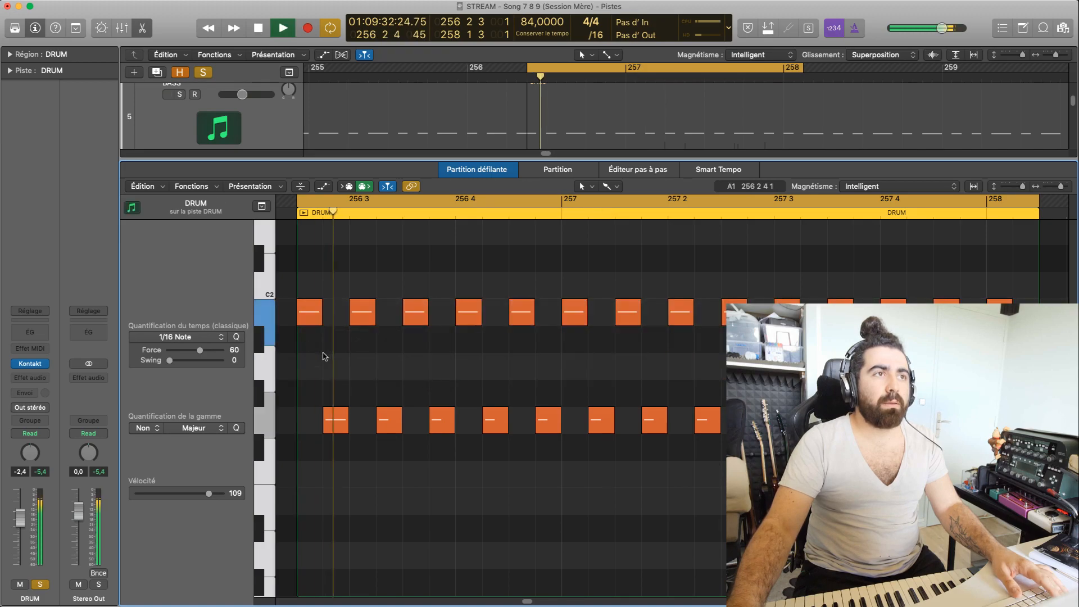
{"action": "key", "text": "space"}
Try moving the whole G1 row up to A1 and play the loop with the B1 notes.
{"action": "left_click_drag", "start_coordinate": [318, 378], "coordinate": [742, 435]}
{"action": "left_click_drag", "start_coordinate": [340, 407], "coordinate": [331, 362]}
{"action": "left_click", "coordinate": [346, 426]}
{"action": "key", "text": "space"}
{"action": "scroll", "coordinate": [314, 419], "scroll_direction": "up", "scroll_amount": 2}
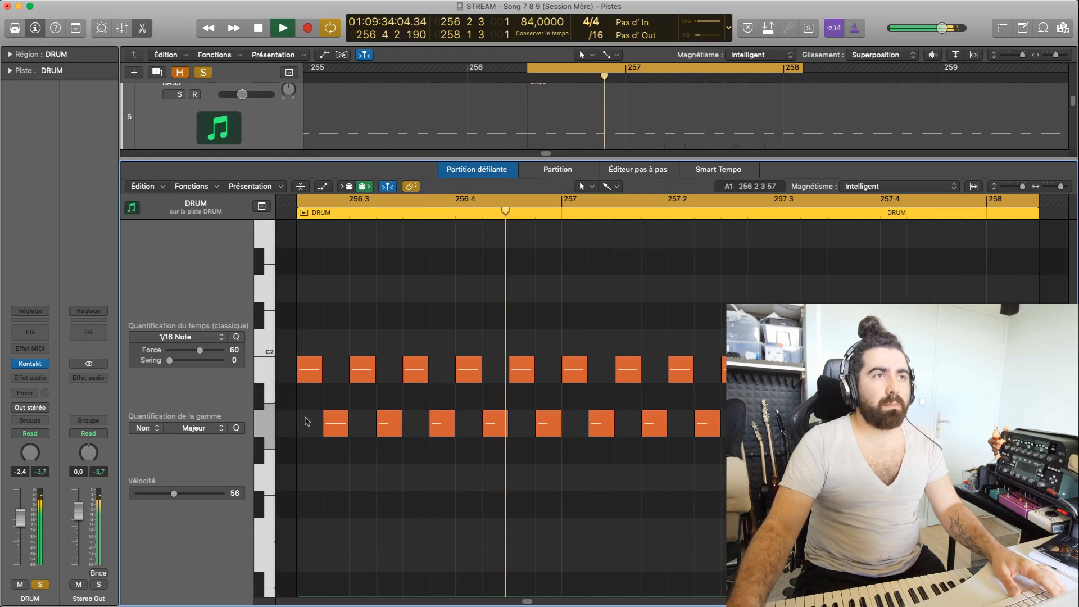
{"action": "scroll", "coordinate": [365, 449], "scroll_direction": "up", "scroll_amount": 1}
{"action": "scroll", "coordinate": [409, 471], "scroll_direction": "up", "scroll_amount": 1}
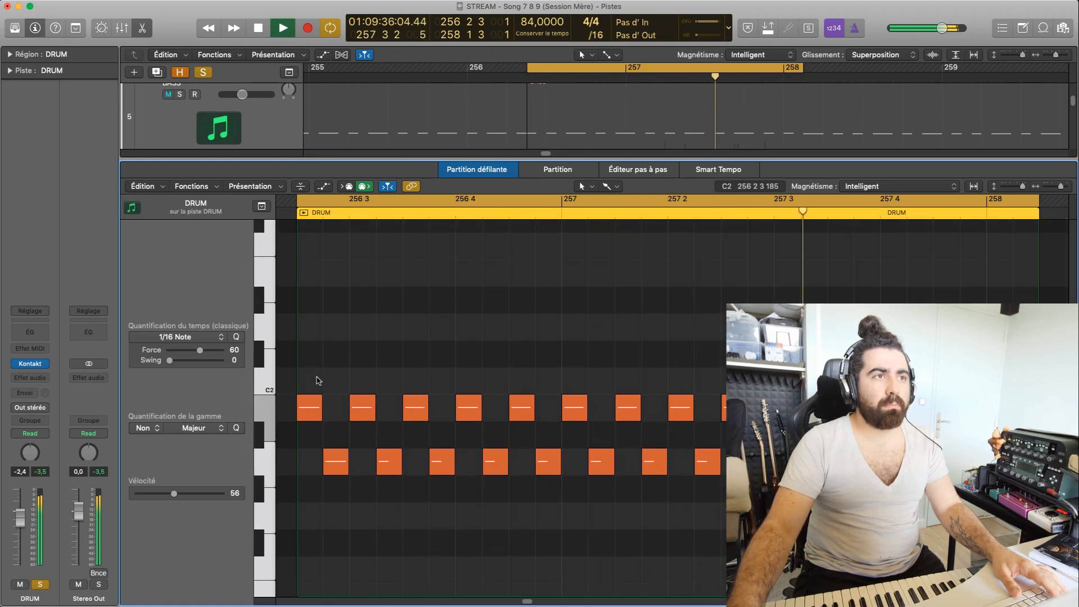
{"action": "key", "text": "space"}
Try moving the whole B1 row down to G#1 and play the loop with the A1 notes.
{"action": "left_click_drag", "start_coordinate": [314, 375], "coordinate": [1012, 415]}
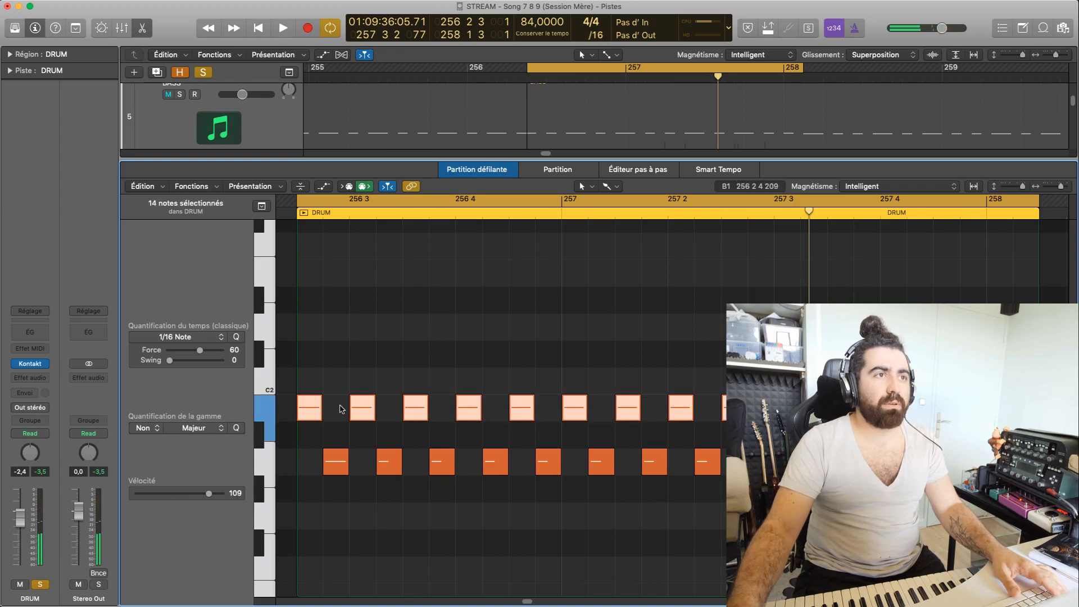
{"action": "left_click_drag", "start_coordinate": [310, 409], "coordinate": [310, 492]}
{"action": "key", "text": "space"}
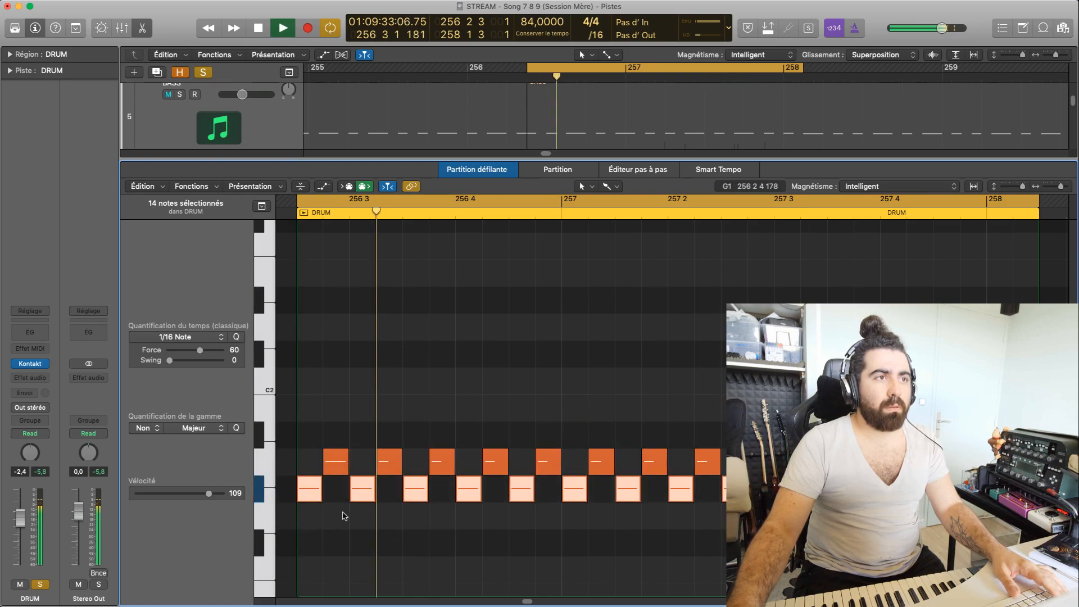
{"action": "scroll", "coordinate": [346, 521], "scroll_direction": "down", "scroll_amount": 3}
{"action": "key", "text": "space"}
Audition the drum sounds on the piano keys around G#1.
{"action": "left_click_drag", "start_coordinate": [324, 366], "coordinate": [522, 362]}
{"action": "left_click", "coordinate": [253, 442]}
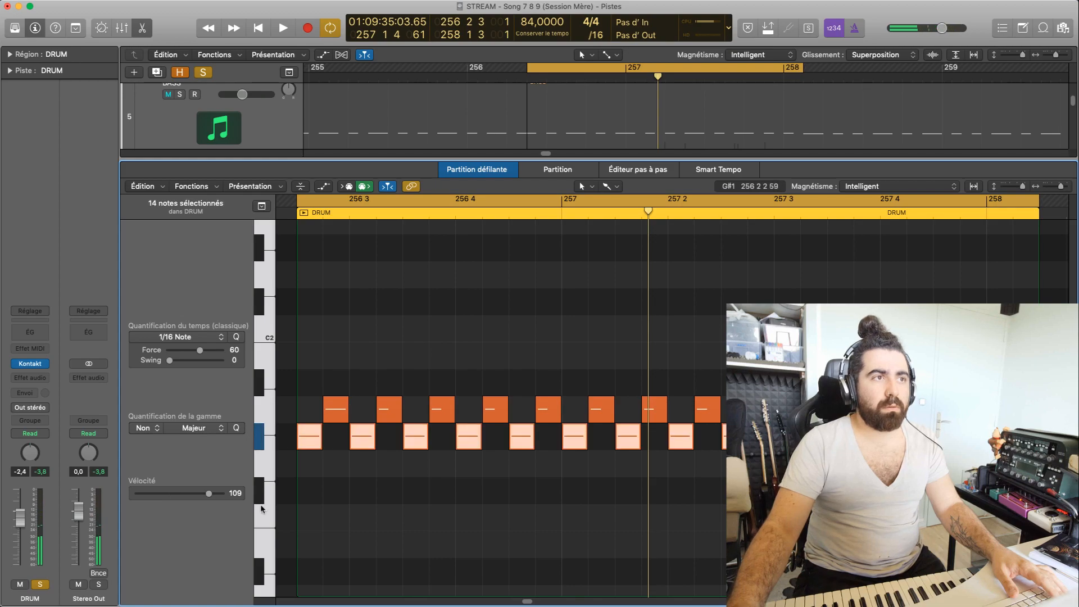
{"action": "left_click", "coordinate": [260, 500]}
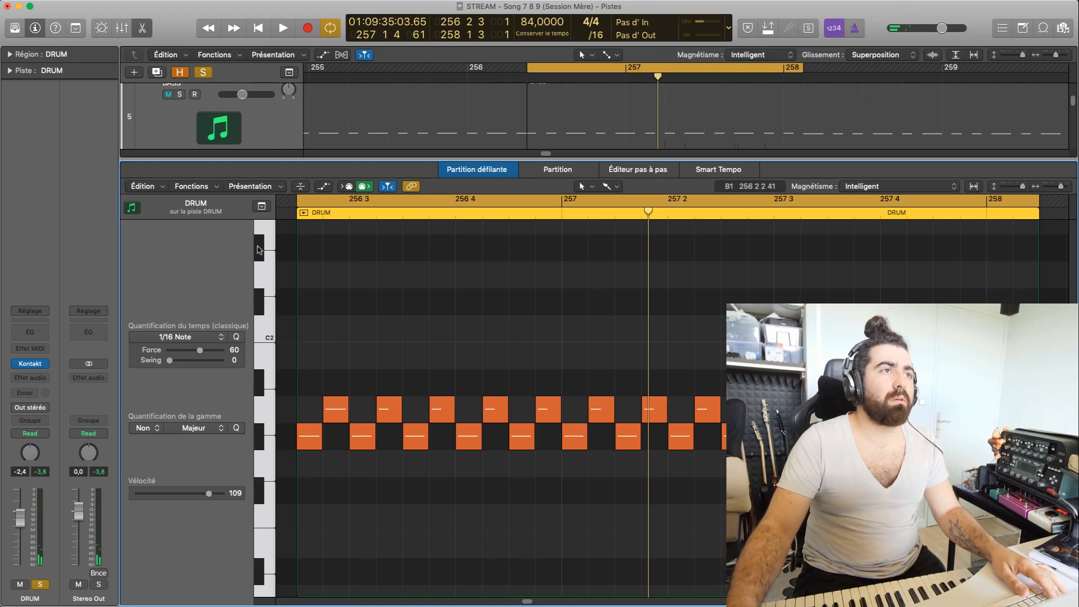
Undo the last three row moves to restore the A1 and G1 pattern, and play the loop.
{"action": "key", "text": "super+z"}
{"action": "key", "text": "super+z"}
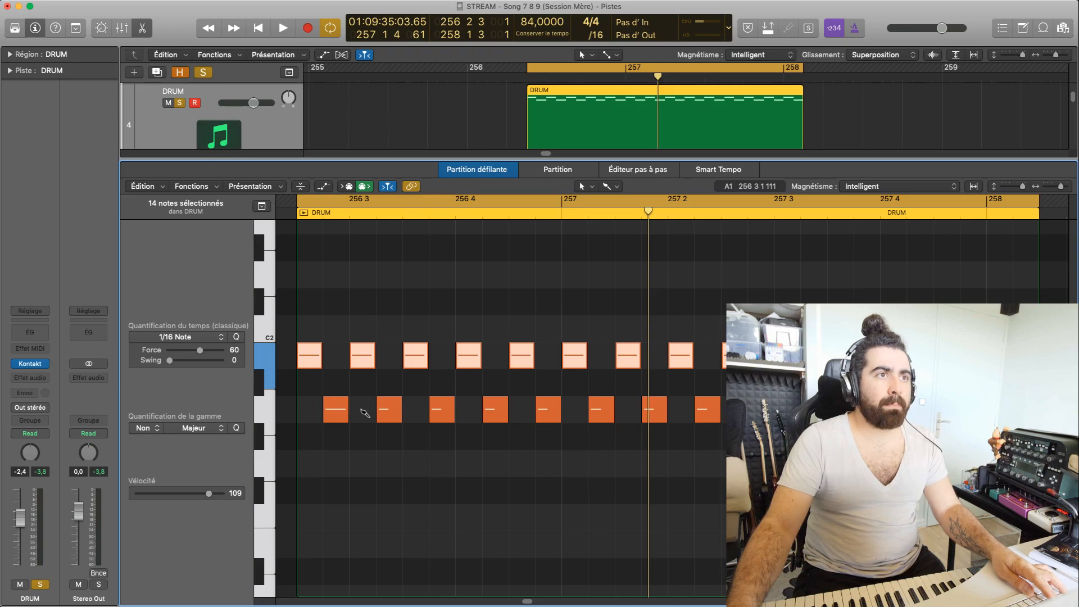
{"action": "key", "text": "super+z"}
{"action": "left_click", "coordinate": [361, 525]}
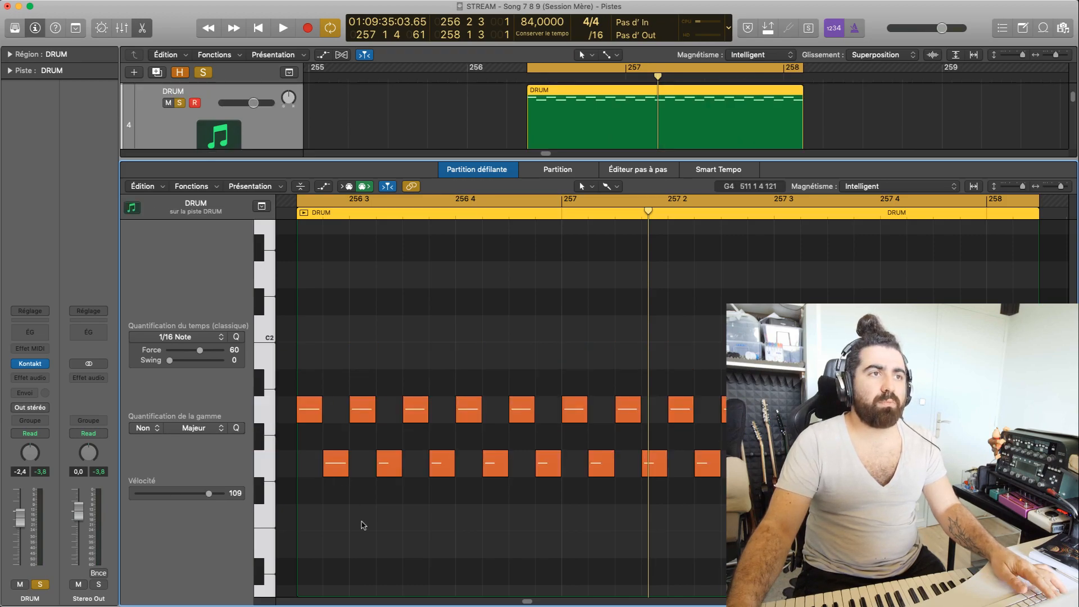
{"action": "key", "text": "space"}
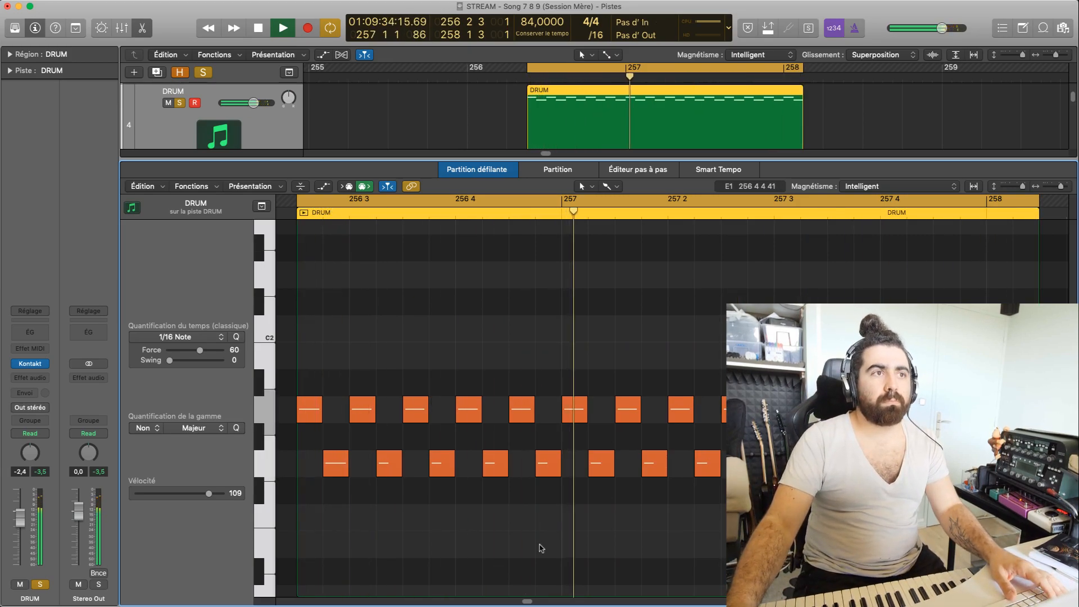
{"action": "key", "text": "space"}
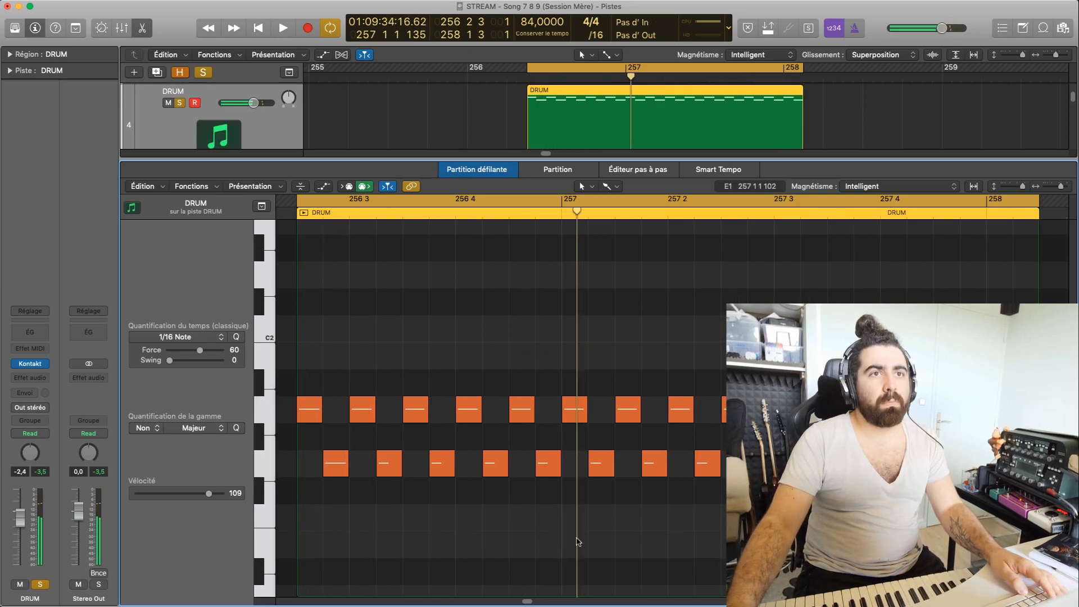
Delete every second note in the A1 row, leaving one hit per eighth note.
{"action": "left_click", "coordinate": [364, 413]}
{"action": "key", "text": "Delete"}
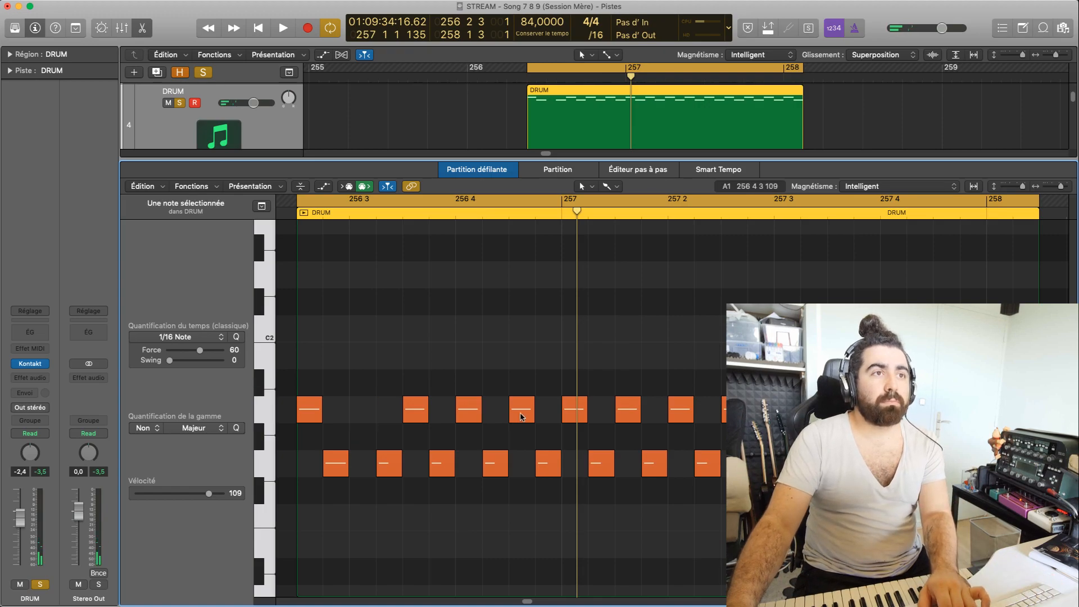
{"action": "left_click", "coordinate": [468, 414]}
{"action": "key", "text": "Delete"}
{"action": "left_click", "coordinate": [574, 412]}
{"action": "key", "text": "Delete"}
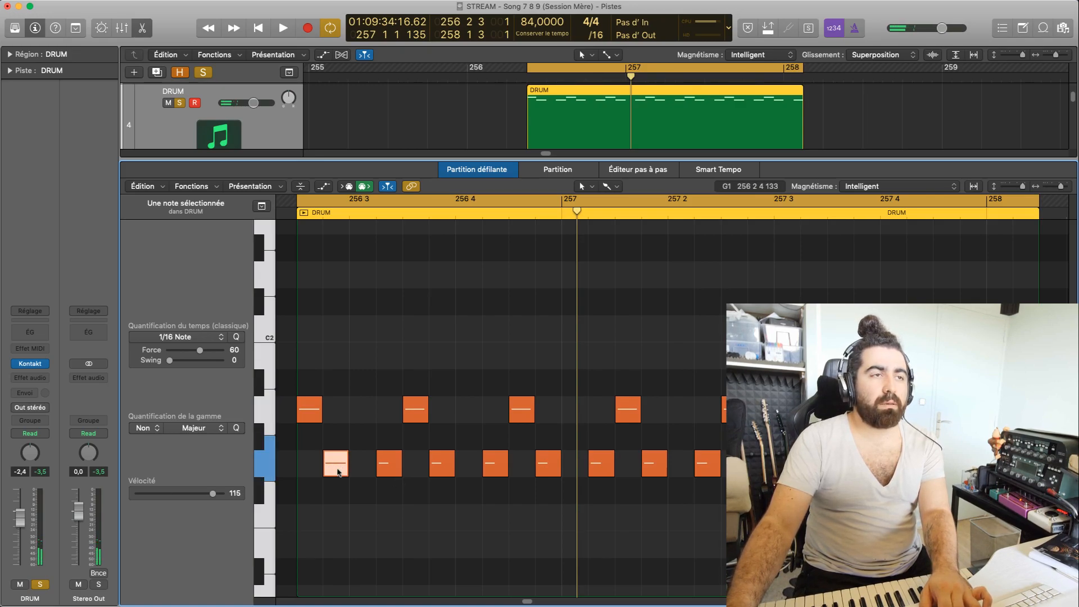
{"action": "left_click_drag", "start_coordinate": [316, 463], "coordinate": [334, 467]}
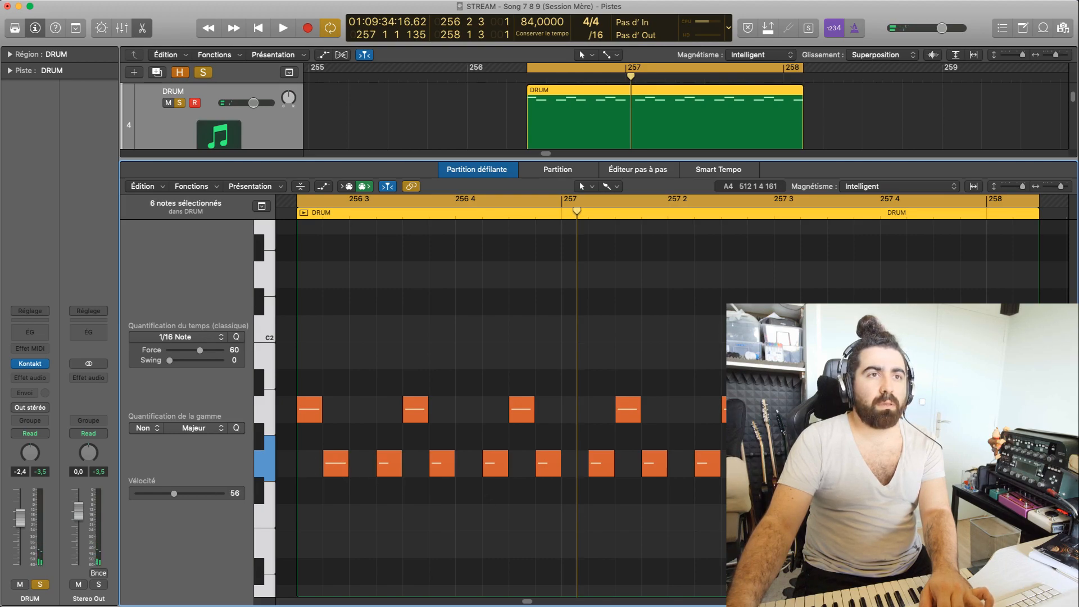
{"action": "key", "text": "BackSpace"}
{"action": "left_click_drag", "start_coordinate": [725, 505], "coordinate": [353, 468]}
{"action": "key", "text": "super+z"}
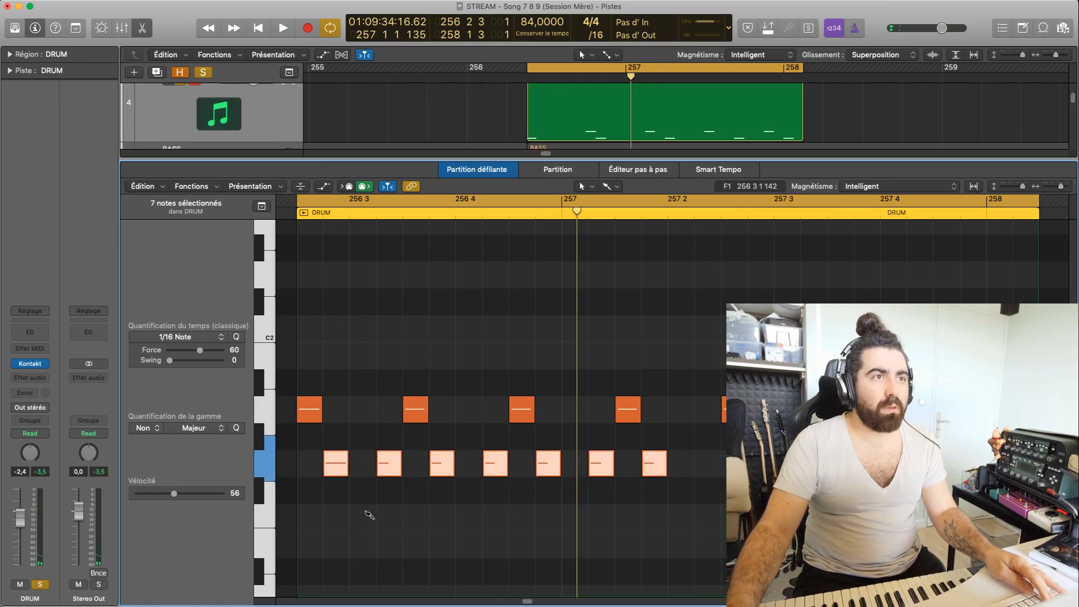
{"action": "key", "text": "super+z"}
{"action": "left_click_drag", "start_coordinate": [1050, 497], "coordinate": [922, 464]}
{"action": "left_click_drag", "start_coordinate": [340, 468], "coordinate": [360, 472]}
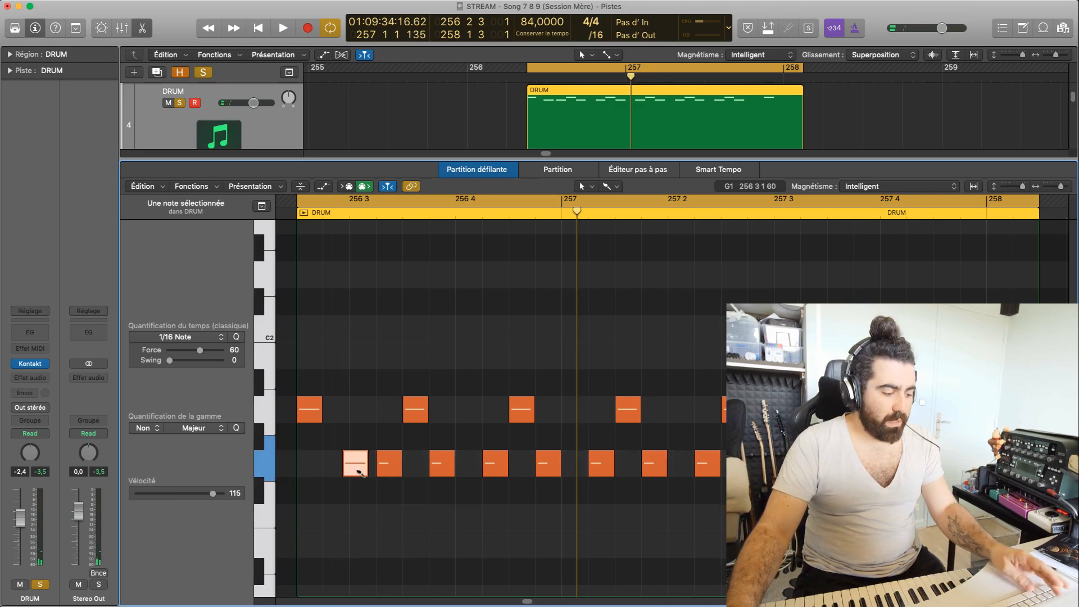
{"action": "key", "text": "super+z"}
Shift the G1 notes one sixteenth later and delete every second one so they fall midway between the A1 hits.
{"action": "left_click_drag", "start_coordinate": [922, 504], "coordinate": [523, 469]}
{"action": "left_click", "coordinate": [436, 470]}
{"action": "left_click", "coordinate": [628, 472]}
{"action": "key", "text": "Delete"}
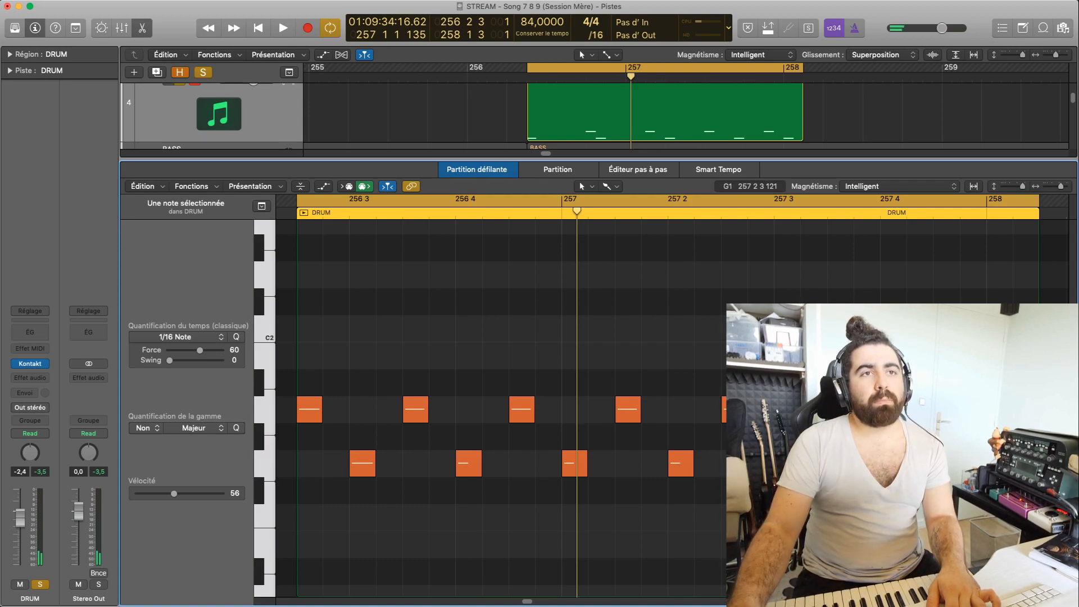
{"action": "scroll", "coordinate": [884, 464], "scroll_direction": "right", "scroll_amount": 1}
{"action": "left_click", "coordinate": [885, 464]}
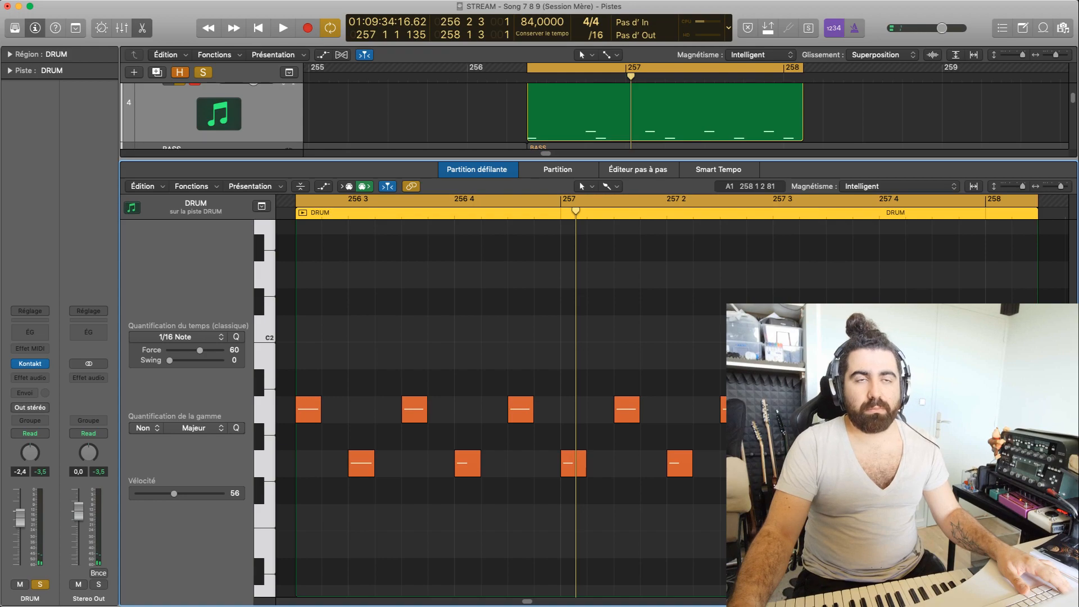
{"action": "left_click", "coordinate": [1023, 410]}
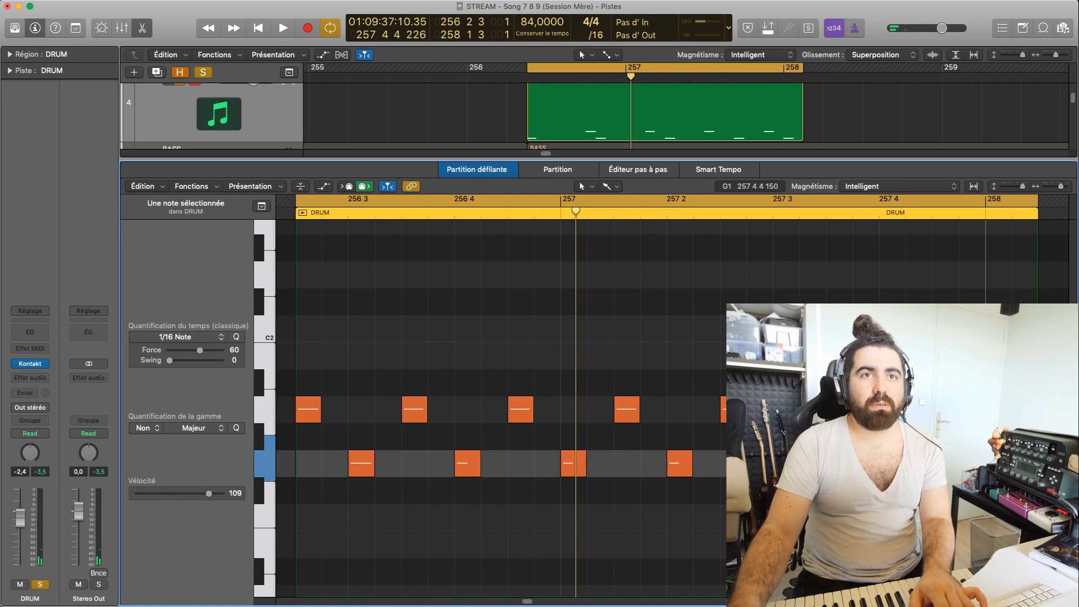
{"action": "left_click", "coordinate": [956, 437]}
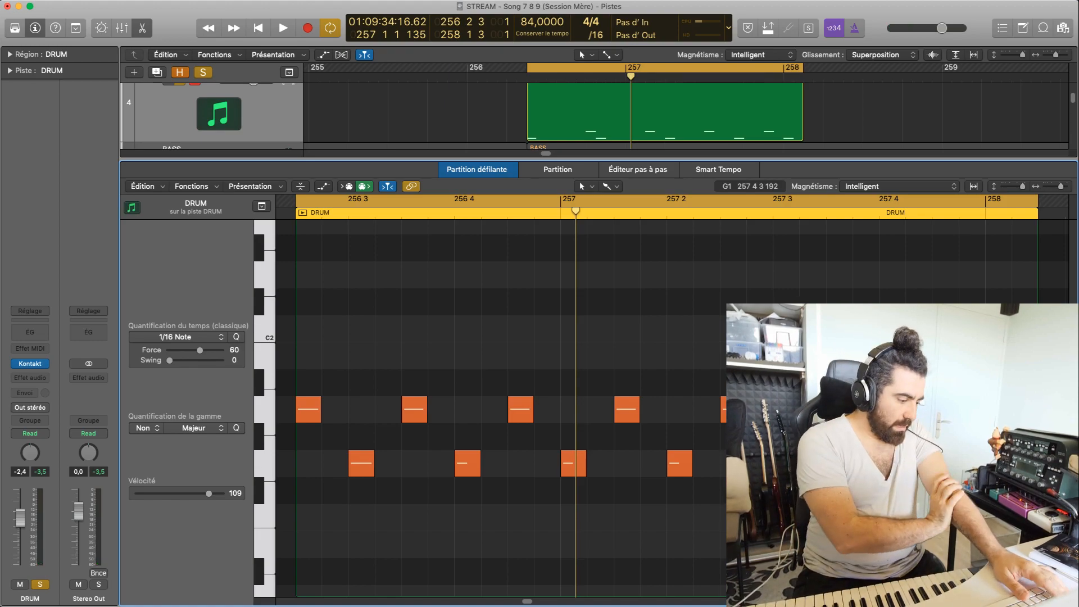
Play the thinned-out A1 and G1 loop to check its rhythm, fitting the region in the editor's view.
{"action": "key", "text": "space"}
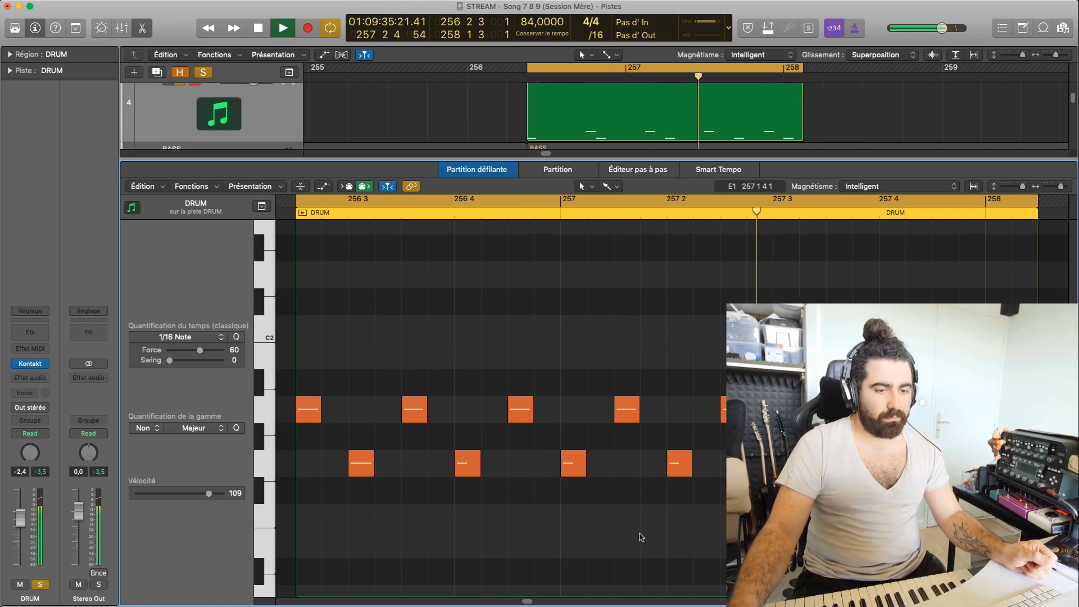
{"action": "key", "text": "space"}
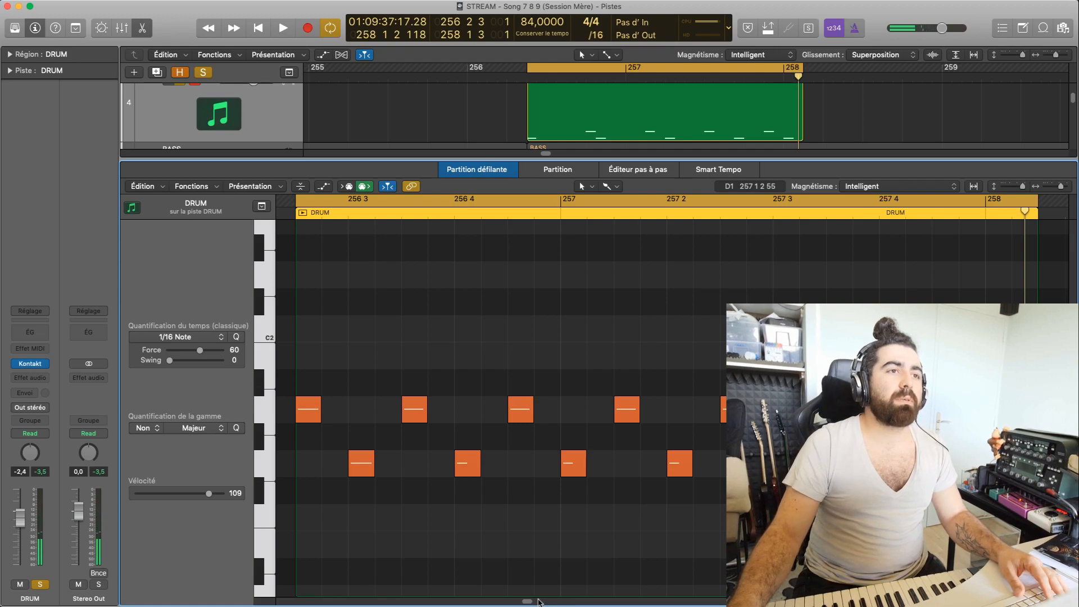
{"action": "scroll", "coordinate": [527, 601], "scroll_direction": "left", "scroll_amount": 2}
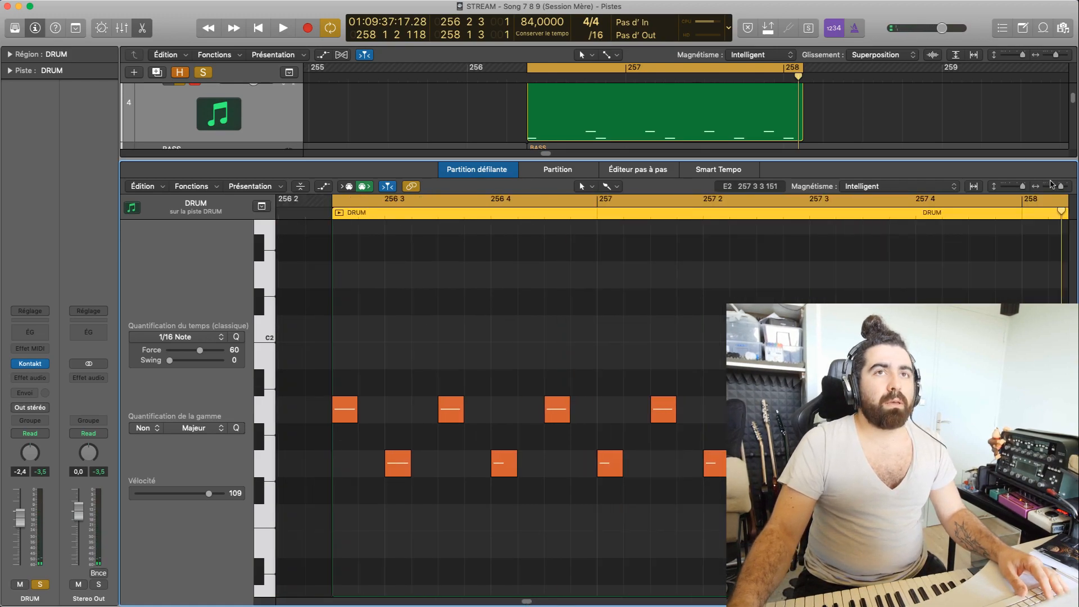
{"action": "left_click_drag", "start_coordinate": [1061, 187], "coordinate": [1022, 189]}
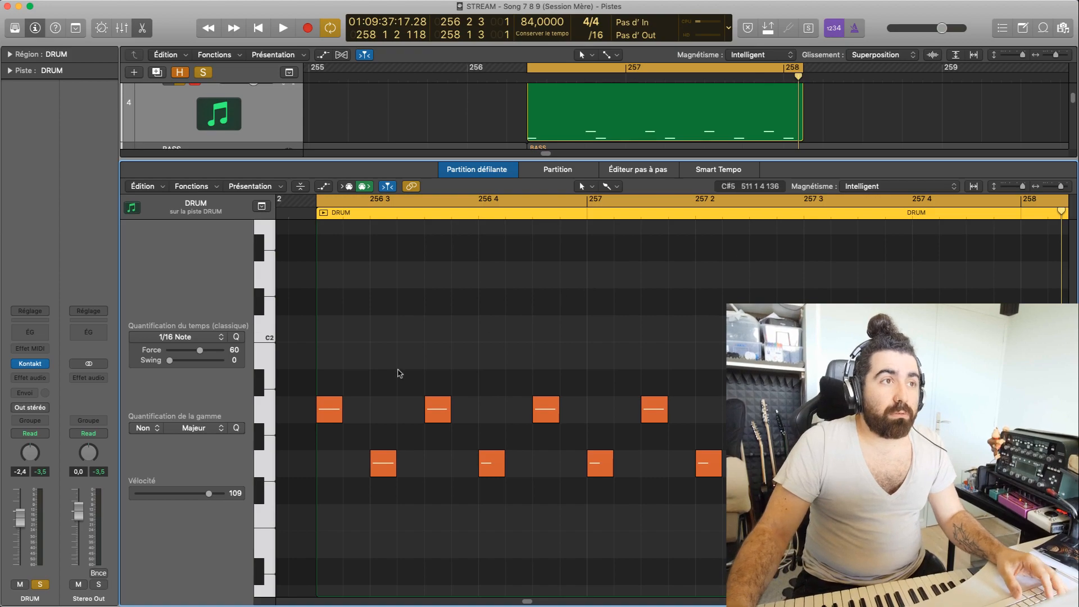
{"action": "key", "text": "space"}
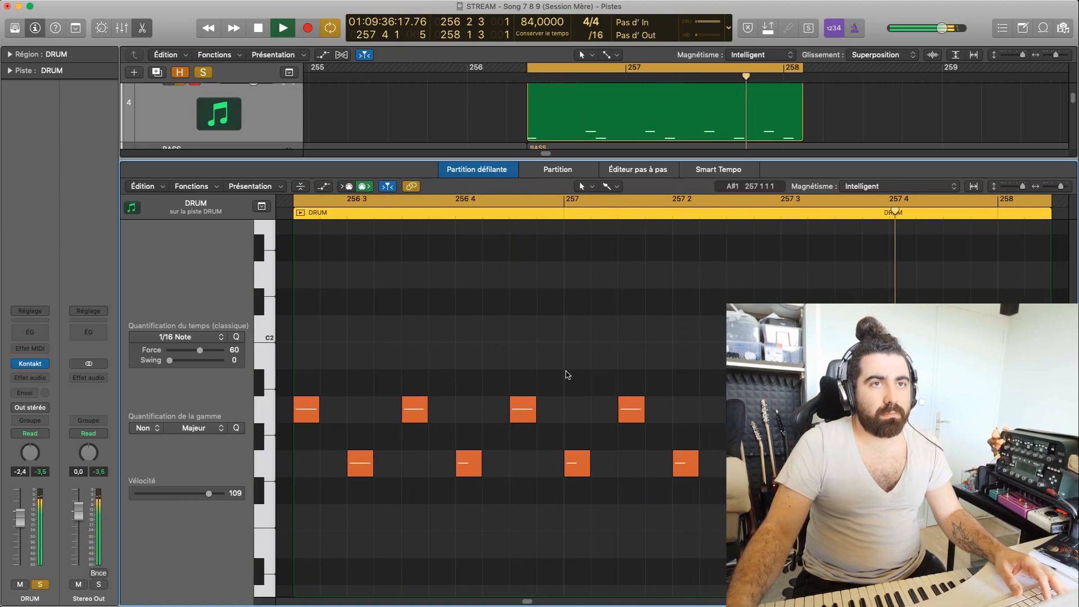
{"action": "key", "text": "space"}
Close the piano roll and play the DRUM region in the arrangement with more tracks and bars in view.
{"action": "key", "text": "e"}
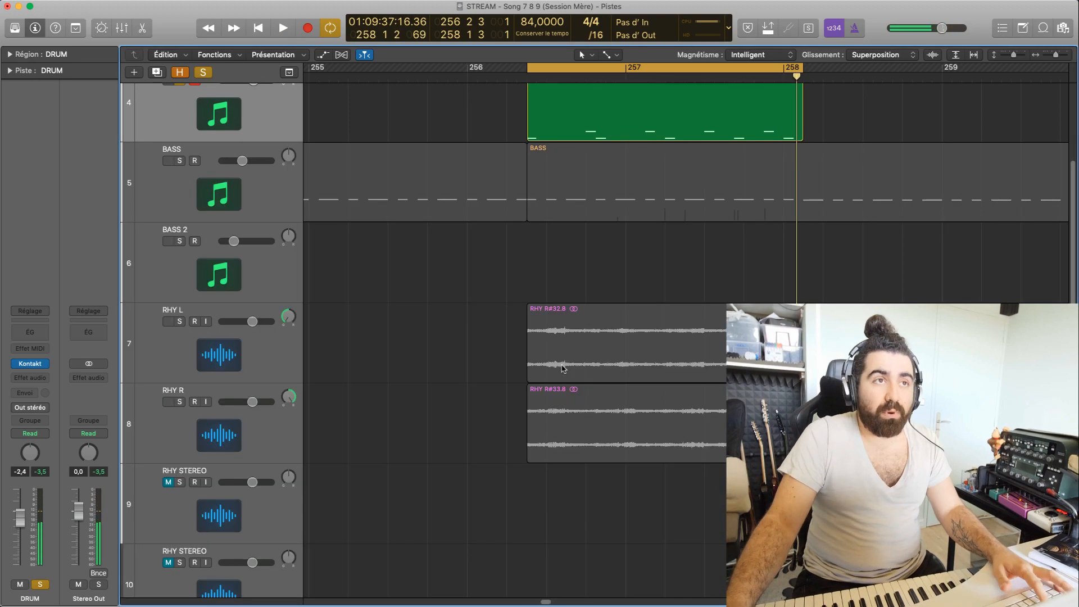
{"action": "scroll", "coordinate": [787, 253], "scroll_direction": "up", "scroll_amount": 3}
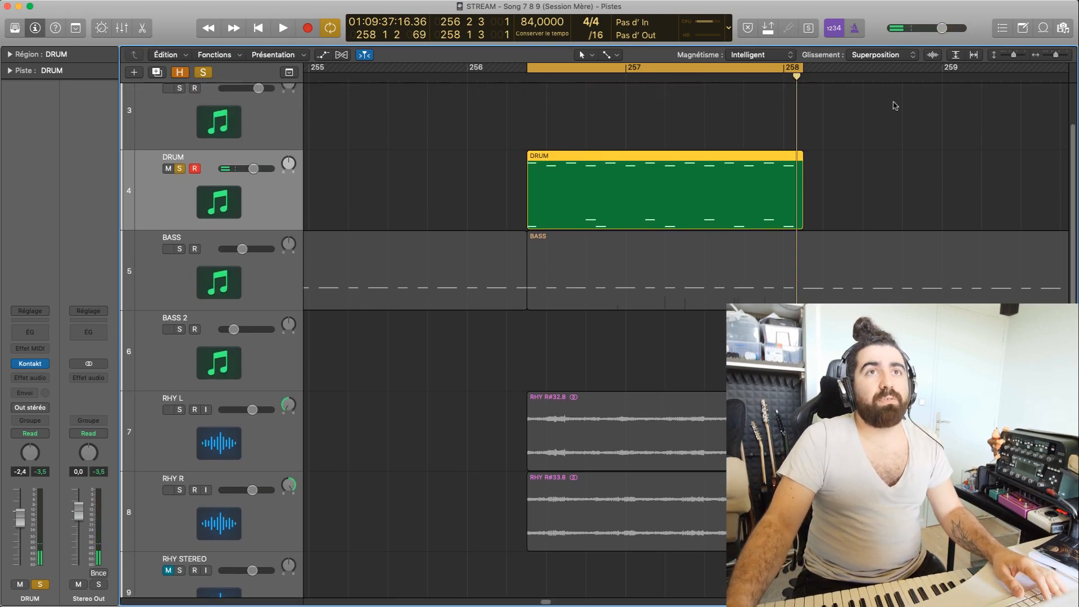
{"action": "left_click_drag", "start_coordinate": [1055, 54], "coordinate": [1053, 53]}
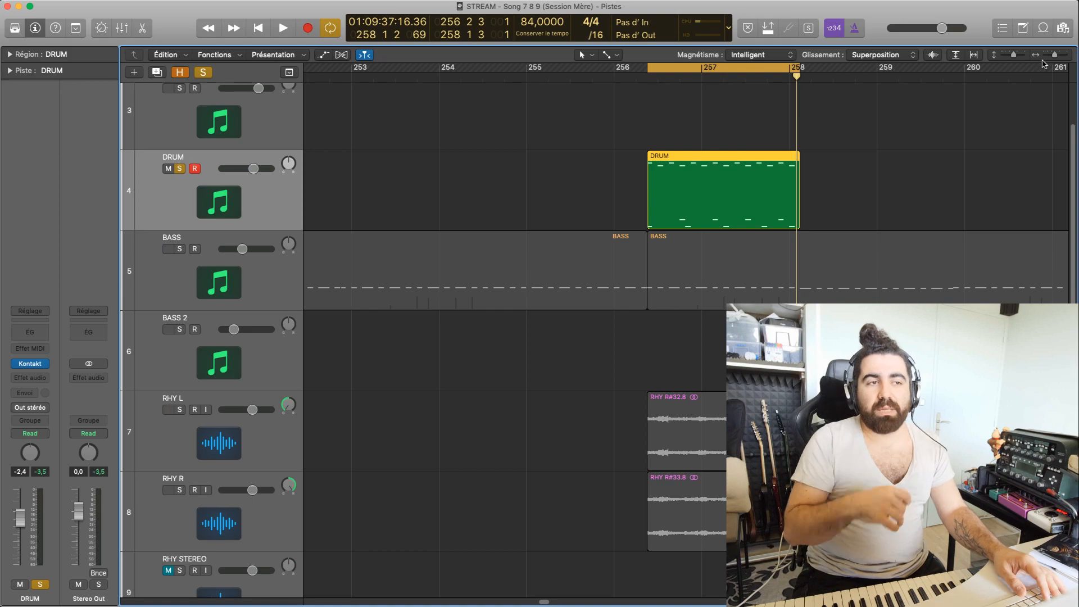
{"action": "key", "text": "space"}
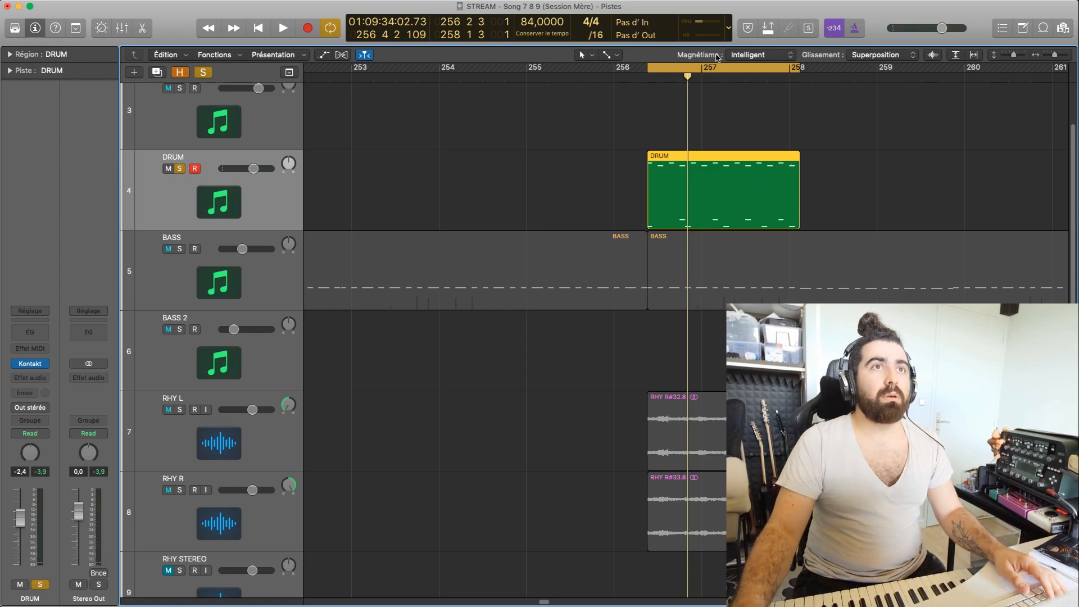
{"action": "left_click", "coordinate": [716, 77]}
{"action": "left_click_drag", "start_coordinate": [1055, 54], "coordinate": [1014, 56]}
{"action": "left_click", "coordinate": [657, 69]}
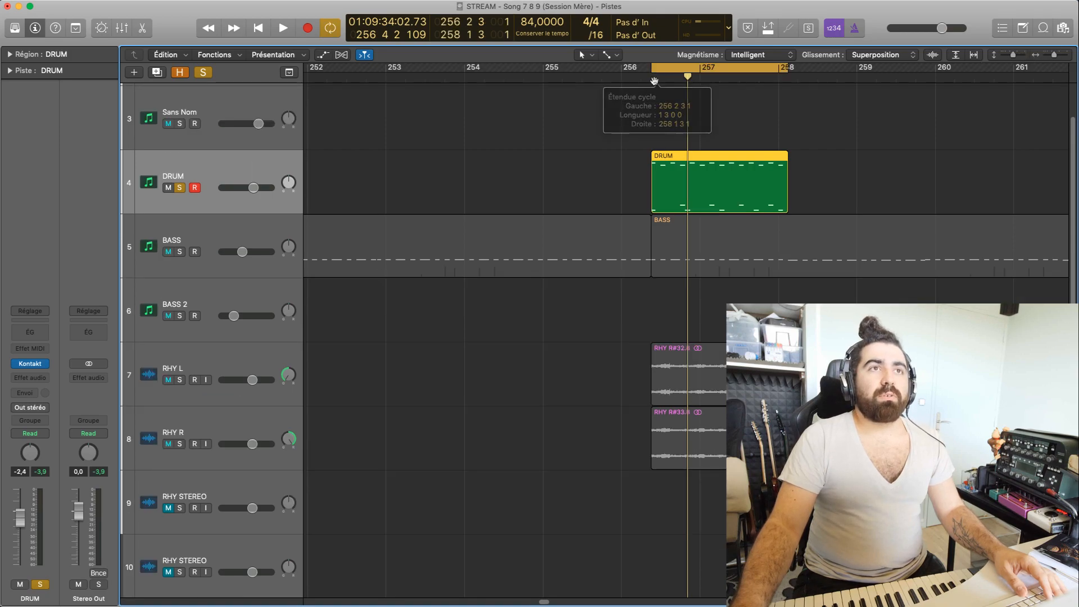
{"action": "key", "text": "space"}
{"action": "key", "text": "space"}
Solo the BASS track as well and play the loop with drums and bass together.
{"action": "left_click", "coordinate": [183, 252]}
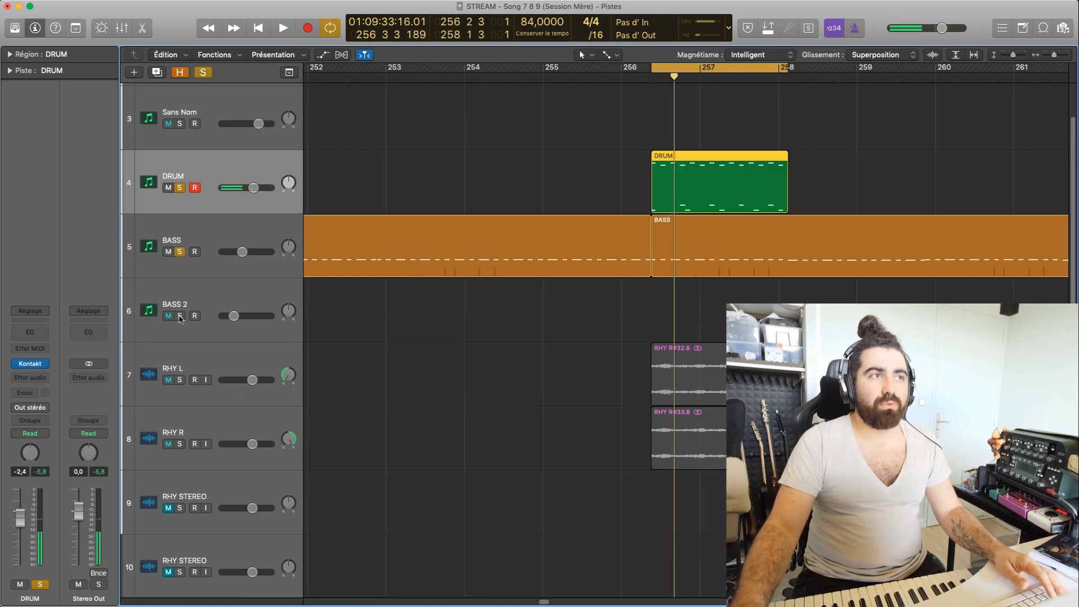
{"action": "key", "text": "space"}
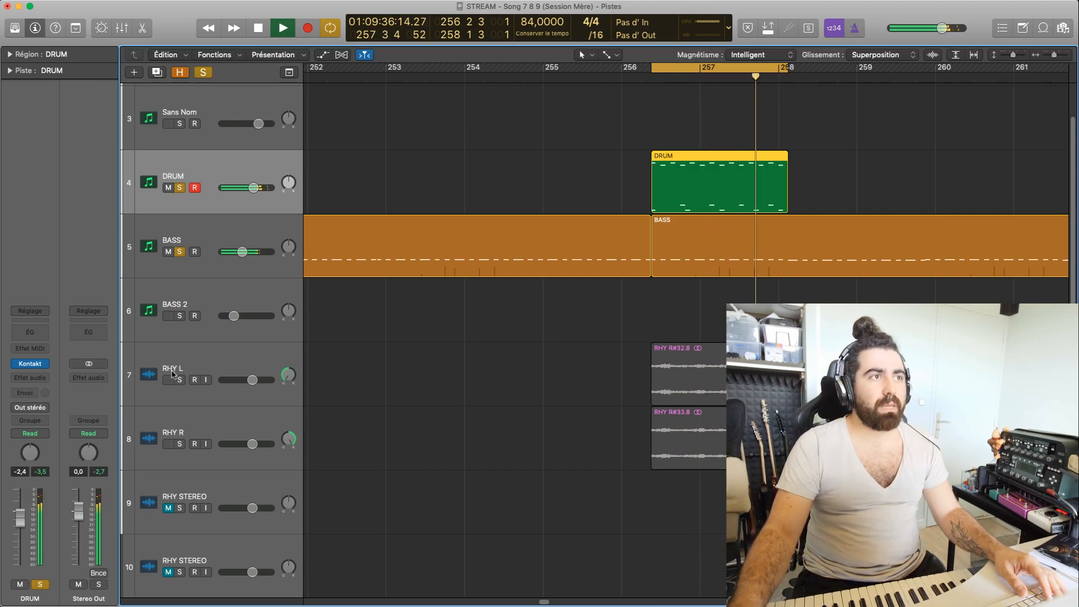
{"action": "key", "text": "space"}
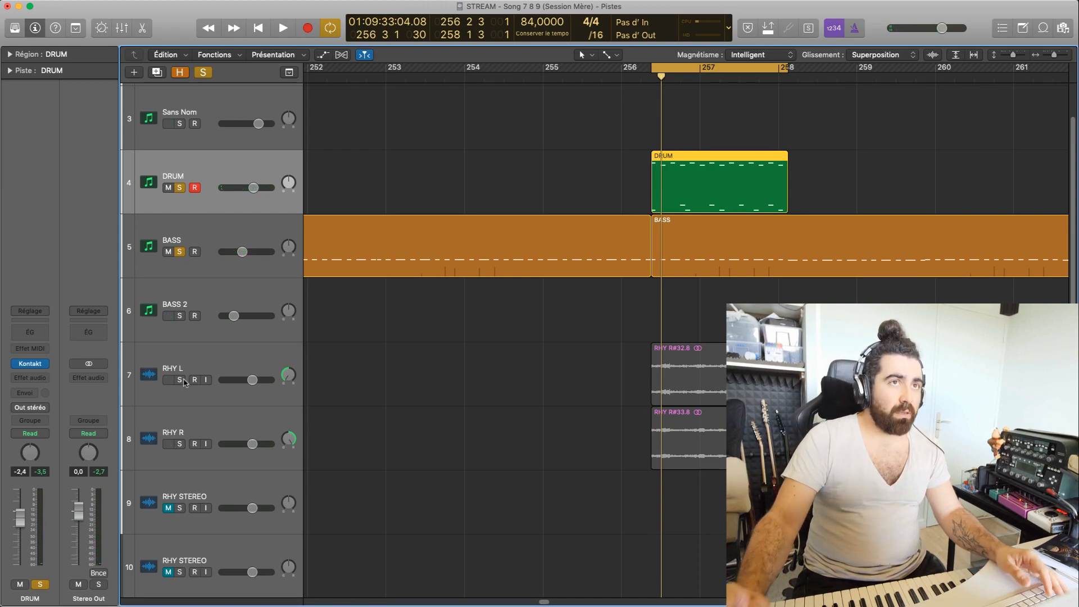
Solo the RHY L and RHY R guitar tracks alongside the drums and bass.
{"action": "left_click", "coordinate": [180, 380]}
{"action": "left_click", "coordinate": [179, 444]}
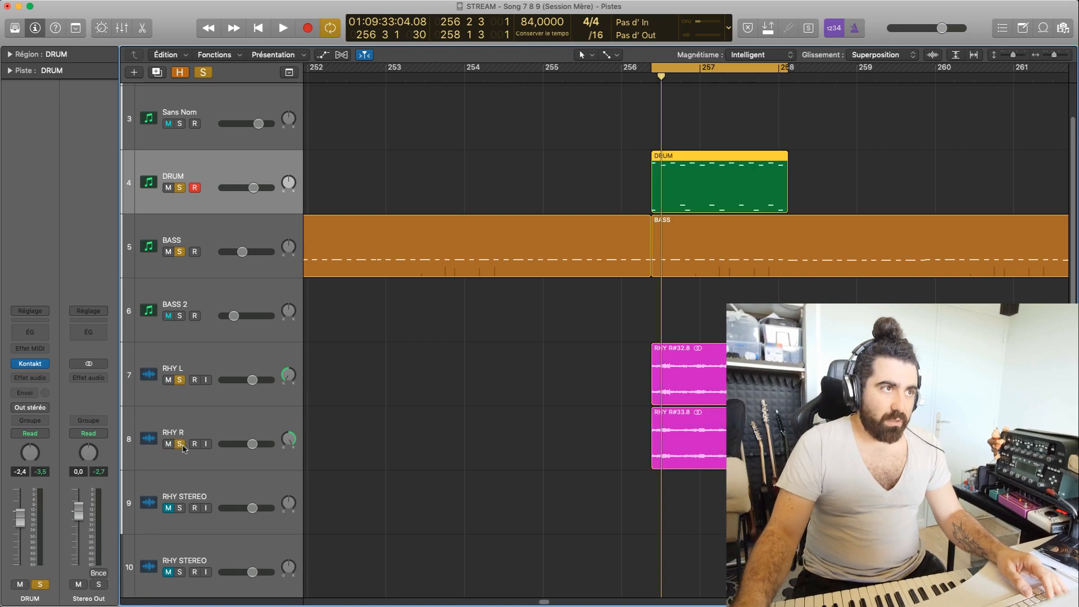
Play the cycled section with the drums, bass and both rhythm guitars together.
{"action": "left_click", "coordinate": [426, 429]}
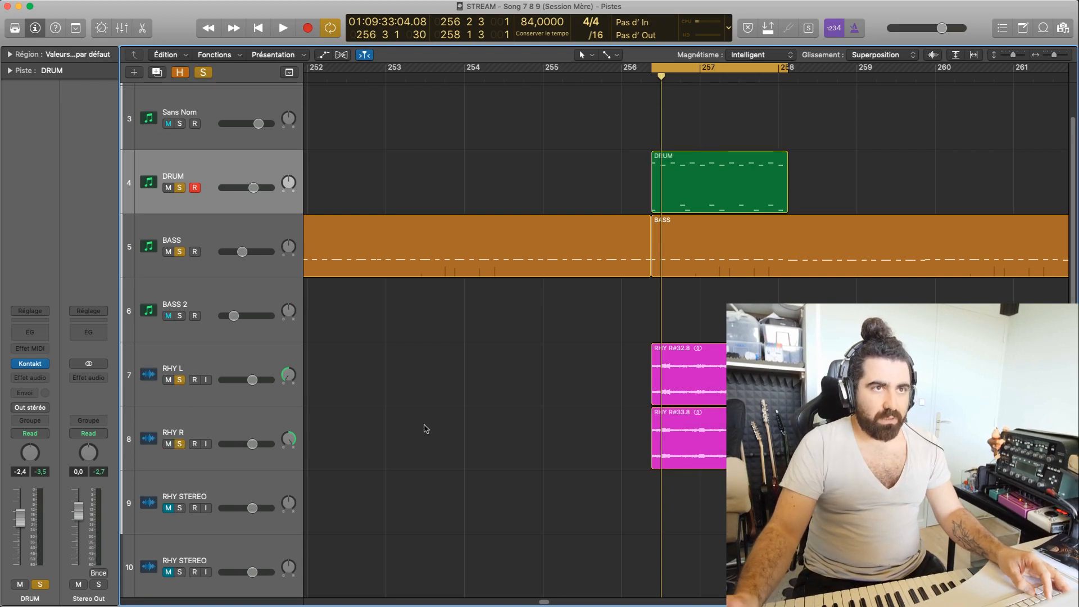
{"action": "key", "text": "space"}
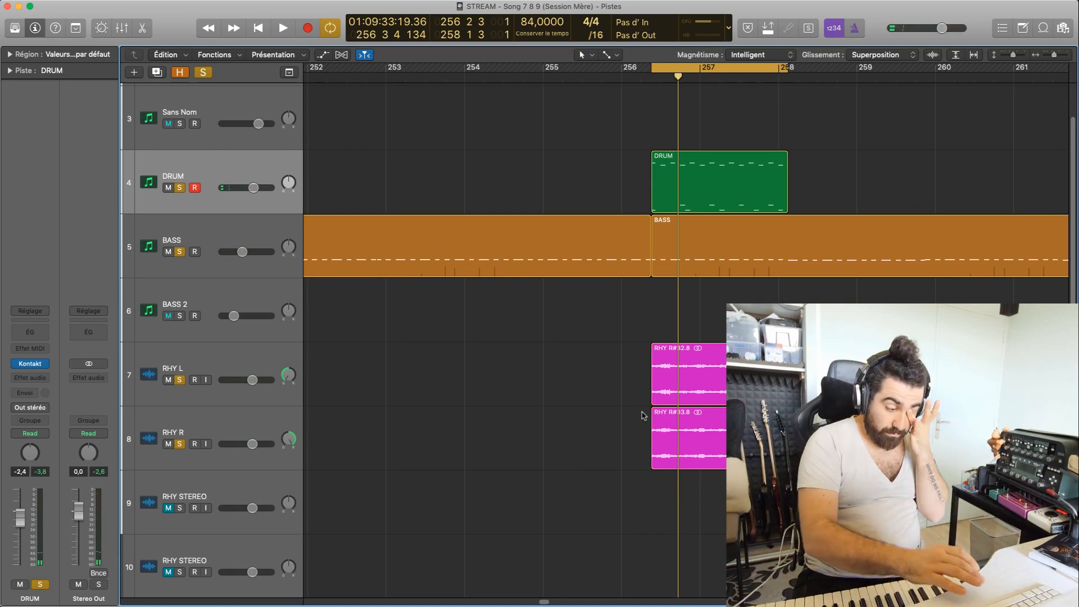
{"action": "key", "text": "space"}
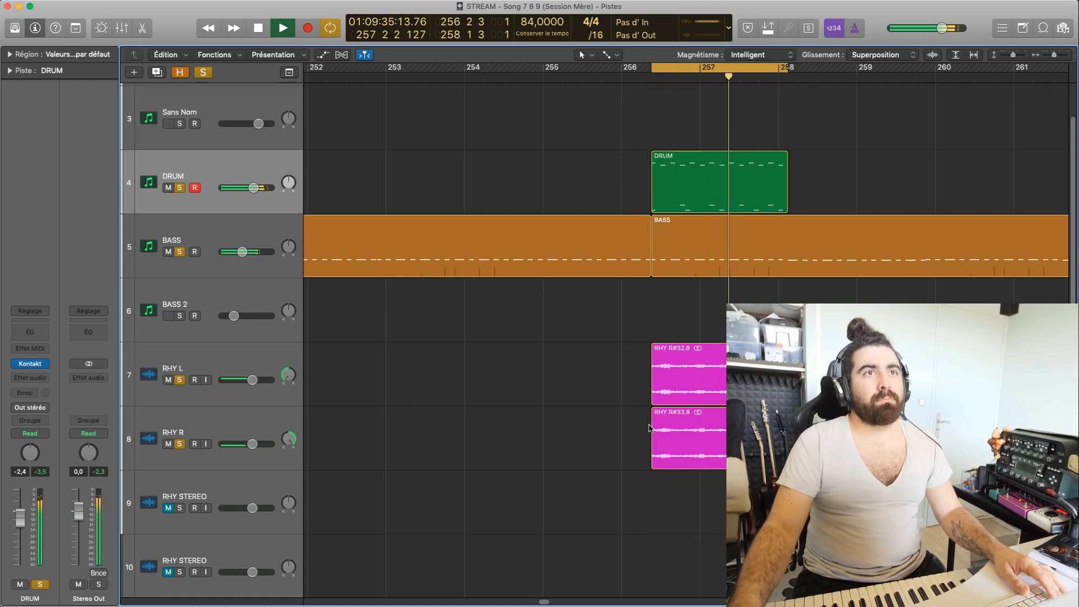
{"action": "key", "text": "space"}
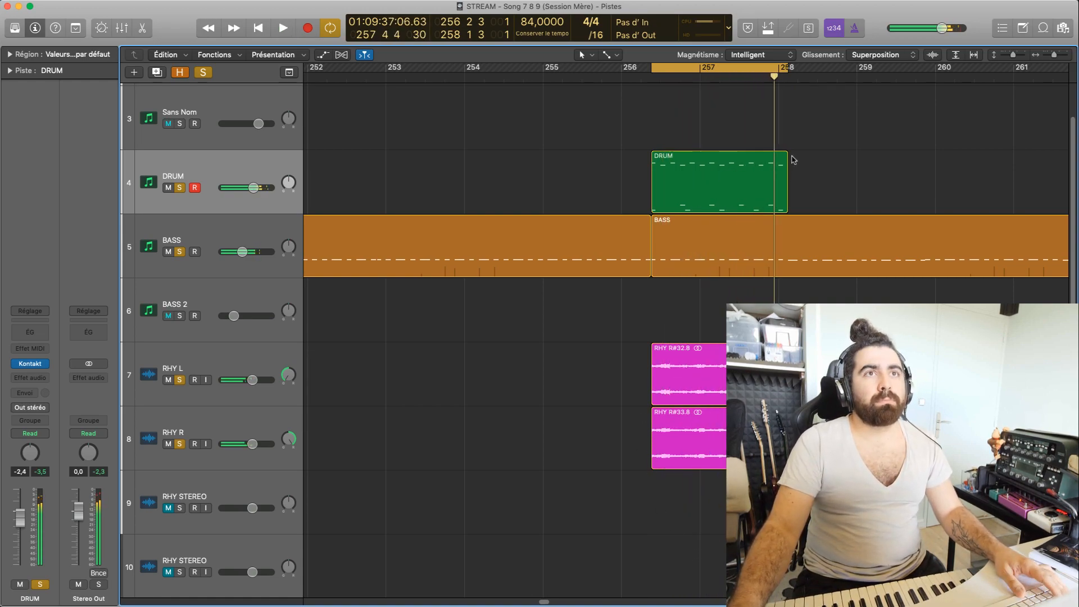
Loop the DRUM region once more so its repeat ends at 259 4 3.
{"action": "left_click_drag", "start_coordinate": [794, 158], "coordinate": [924, 241]}
{"action": "left_click", "coordinate": [831, 133]}
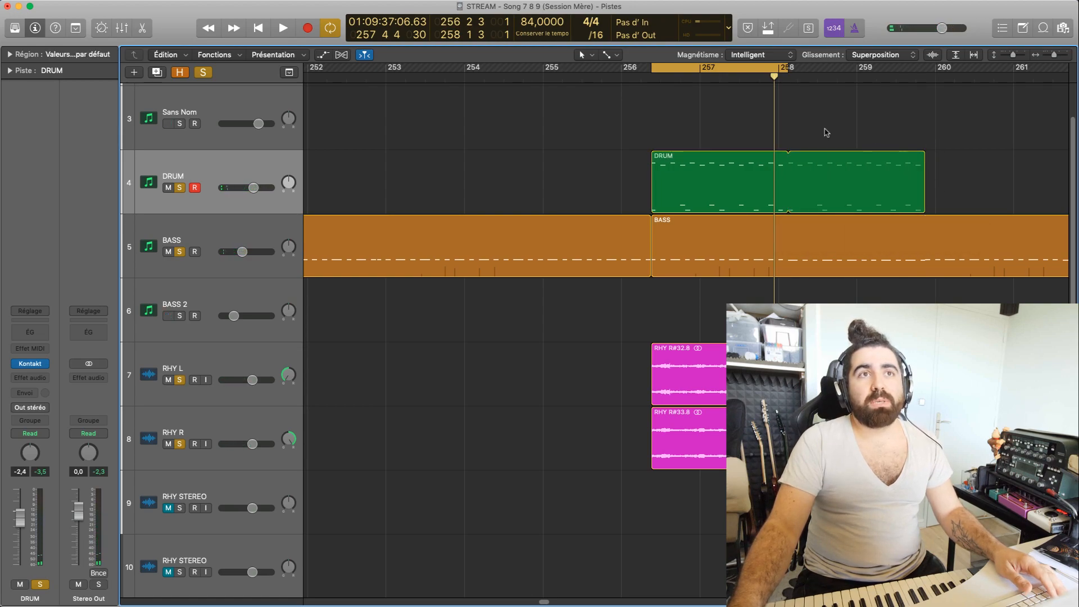
{"action": "left_click", "coordinate": [717, 159]}
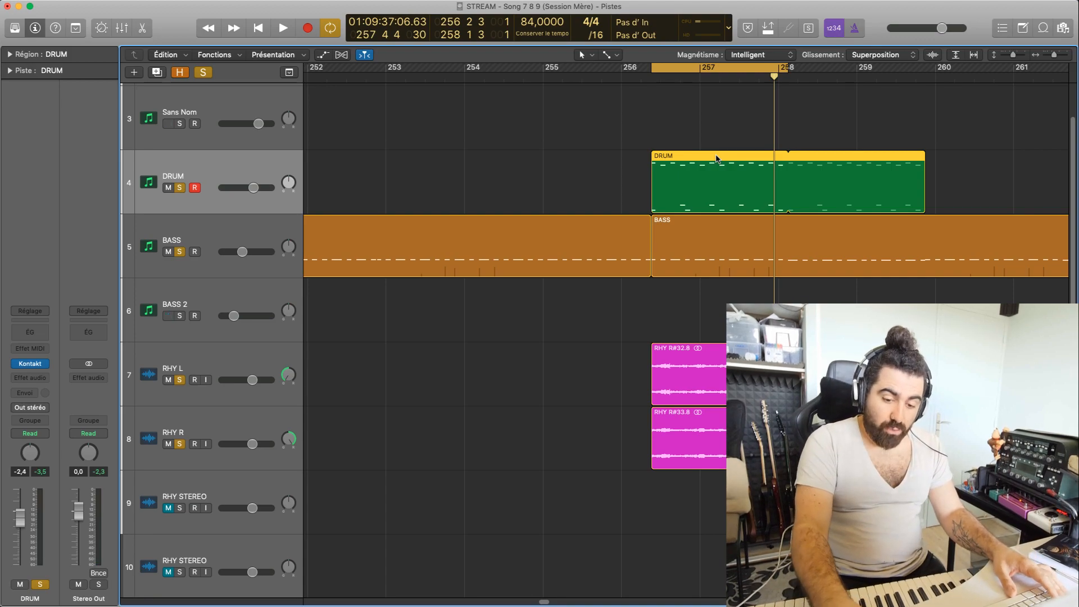
{"action": "left_click_drag", "start_coordinate": [653, 134], "coordinate": [652, 175]}
{"action": "left_click_drag", "start_coordinate": [785, 200], "coordinate": [785, 200]}
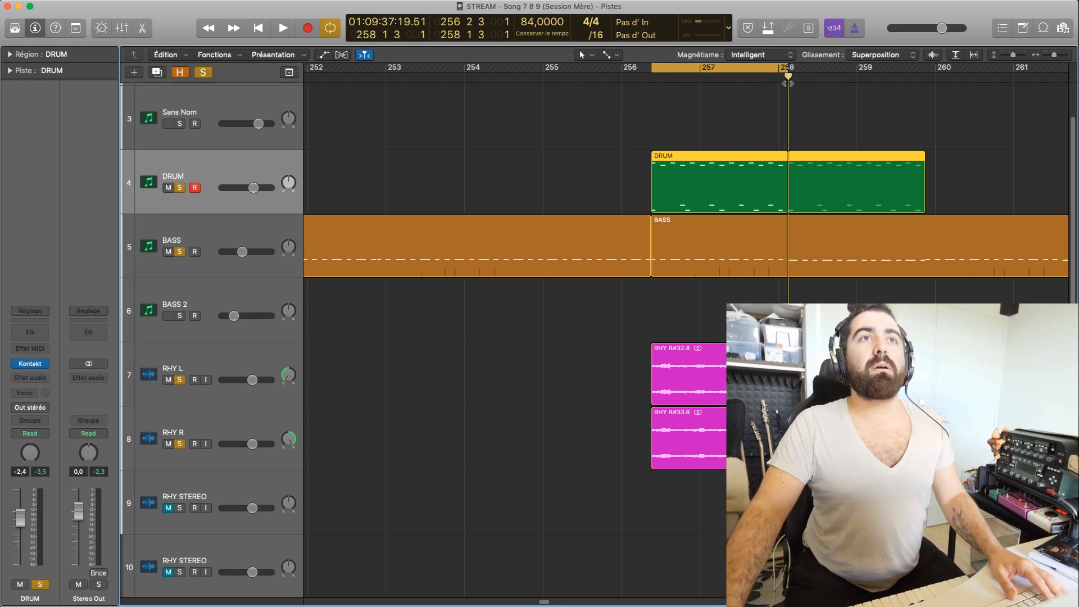
{"action": "mouse_move", "coordinate": [778, 80]}
{"action": "left_mouse_down"}
{"action": "mouse_move", "coordinate": [652, 90]}
{"action": "mouse_move", "coordinate": [785, 96]}
{"action": "left_mouse_up"}
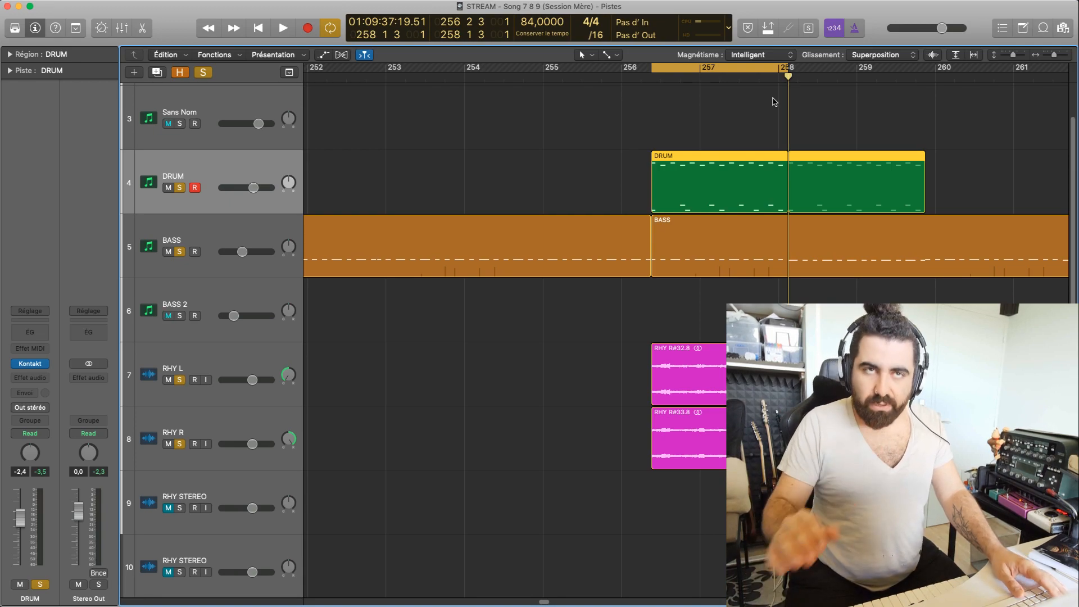
{"action": "left_click", "coordinate": [782, 94]}
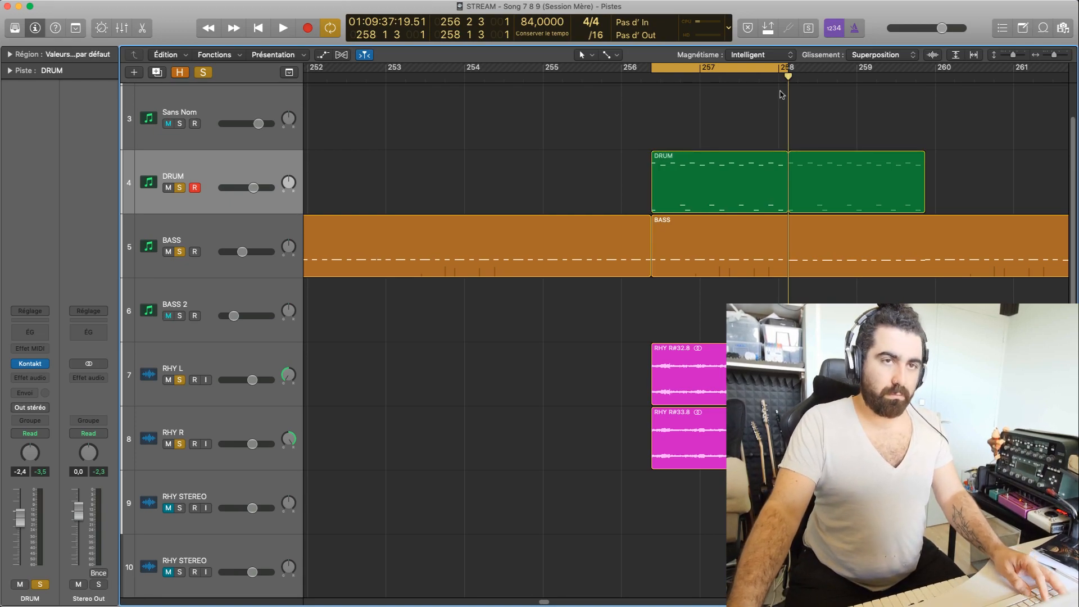
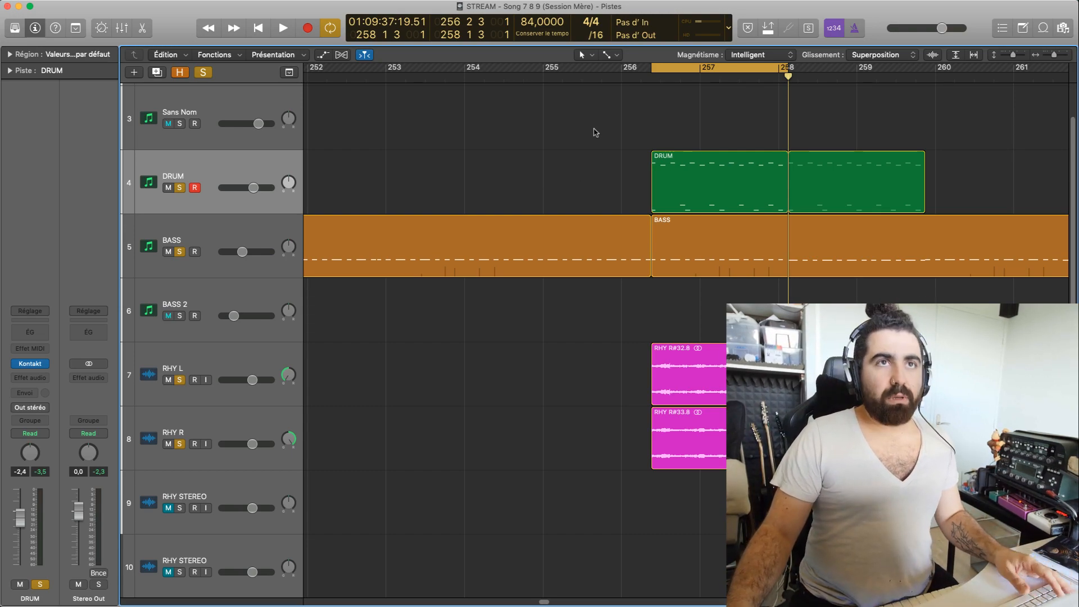
Extend the cycle range to 259 4 3 and play the looped drums with the bass and guitars.
{"action": "left_click_drag", "start_coordinate": [788, 68], "coordinate": [925, 106]}
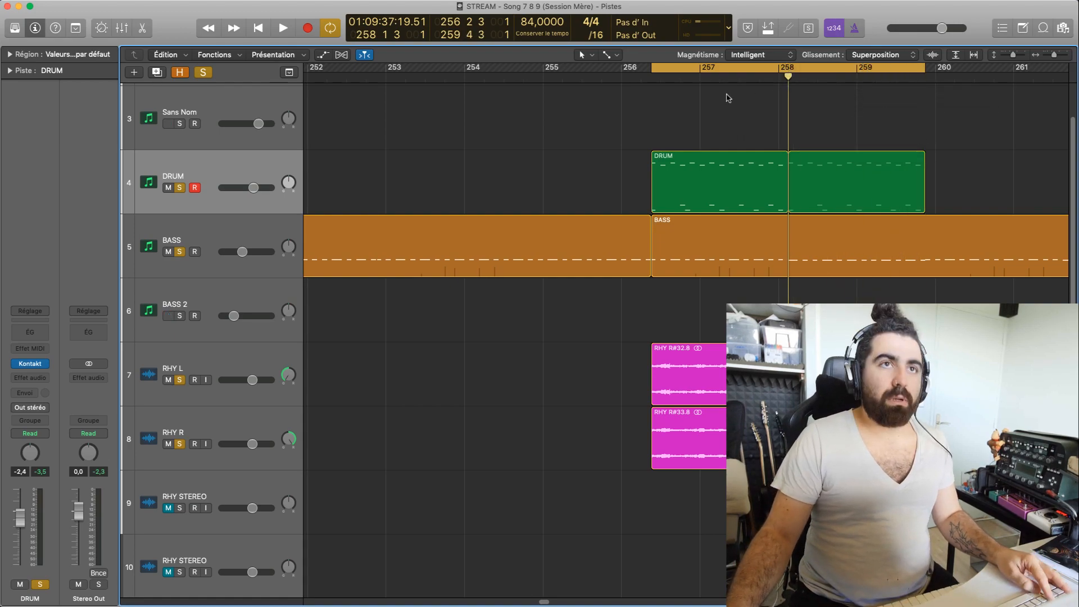
{"action": "key", "text": "space"}
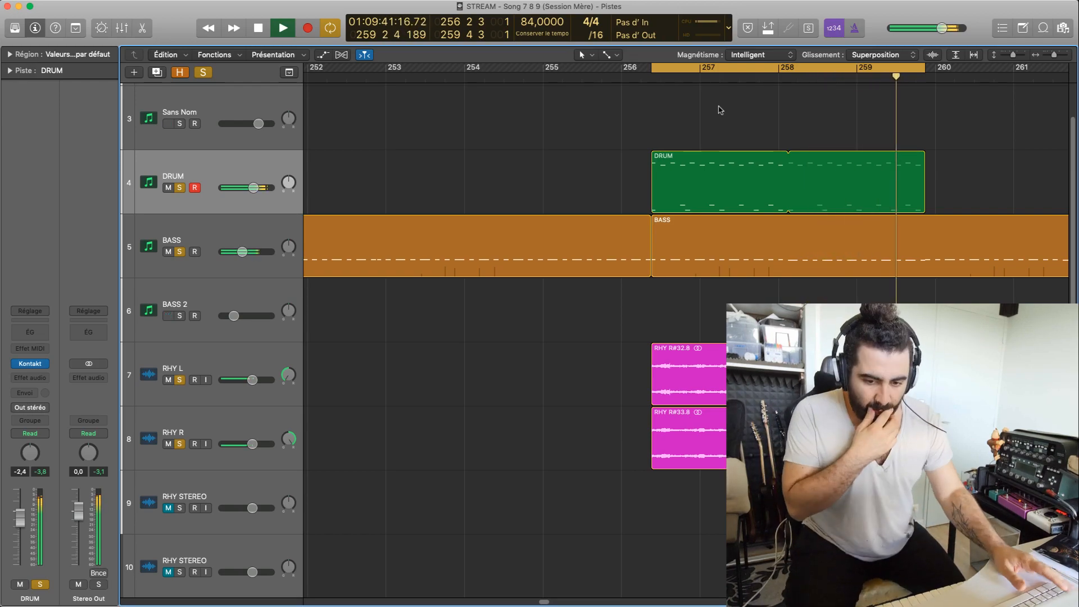
{"action": "key", "text": "space"}
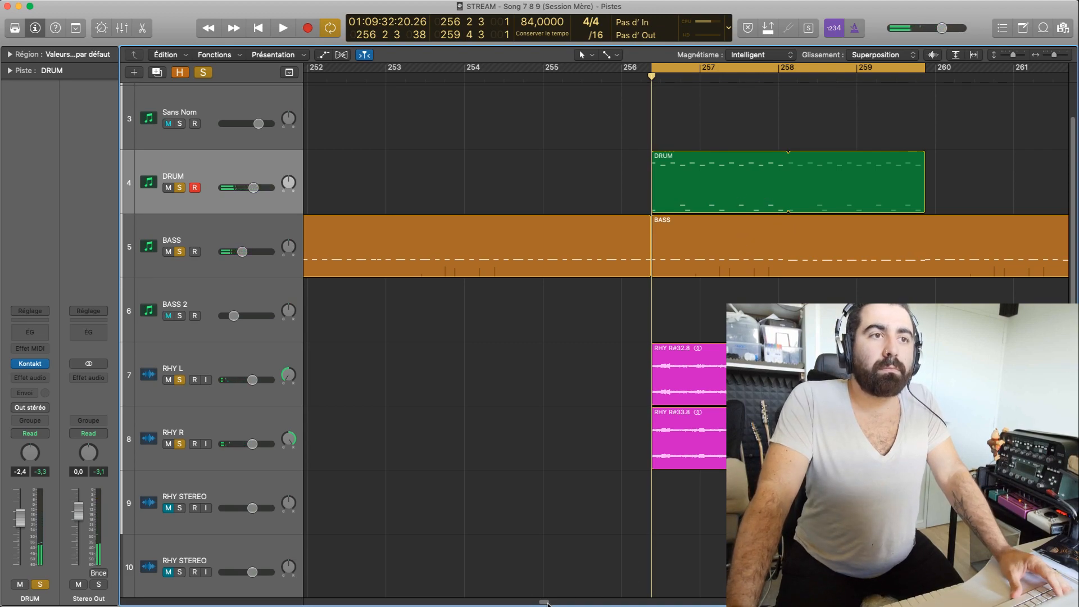
Move the looped DRUM region along its track so it starts at 259 4 3, at the end of the cycle range.
{"action": "left_click_drag", "start_coordinate": [544, 603], "coordinate": [548, 602]}
{"action": "left_click_drag", "start_coordinate": [540, 183], "coordinate": [792, 179]}
{"action": "left_click", "coordinate": [732, 176]}
{"action": "left_click", "coordinate": [713, 172]}
Create an empty MIDI region on the DRUM track at 256 2 3 and lengthen it to 258 1 3.
{"action": "right_click", "coordinate": [499, 171]}
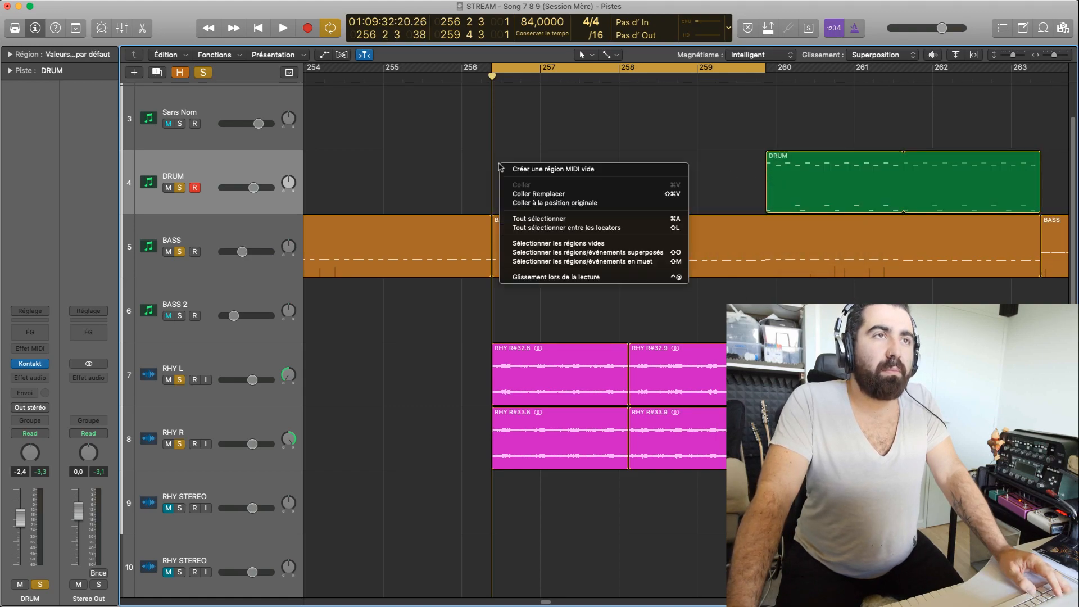
{"action": "left_click", "coordinate": [523, 167]}
{"action": "left_click_drag", "start_coordinate": [514, 189], "coordinate": [630, 188]}
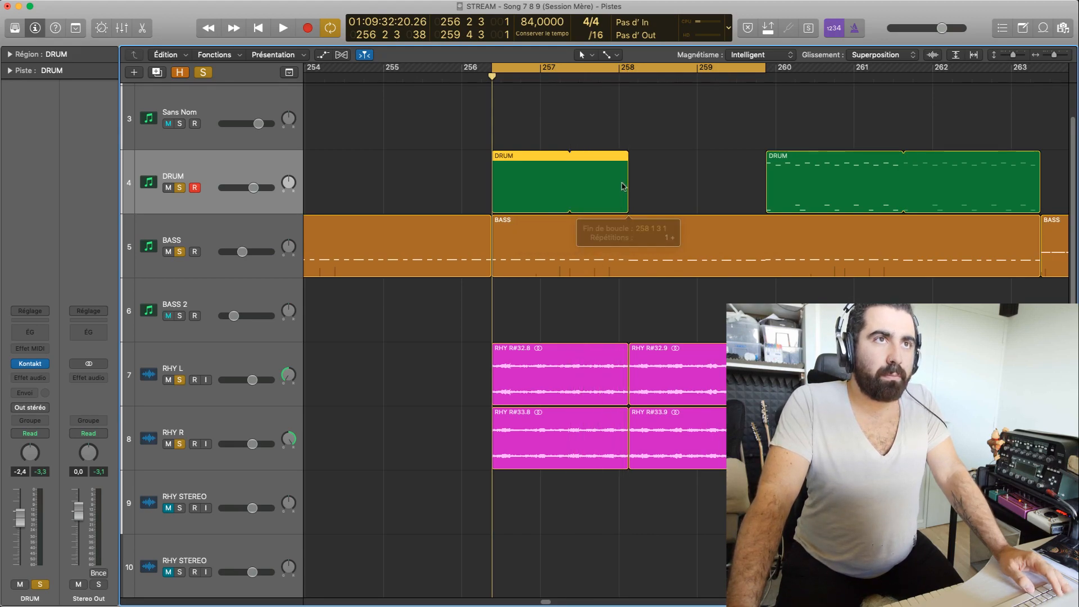
{"action": "key", "text": "super+z"}
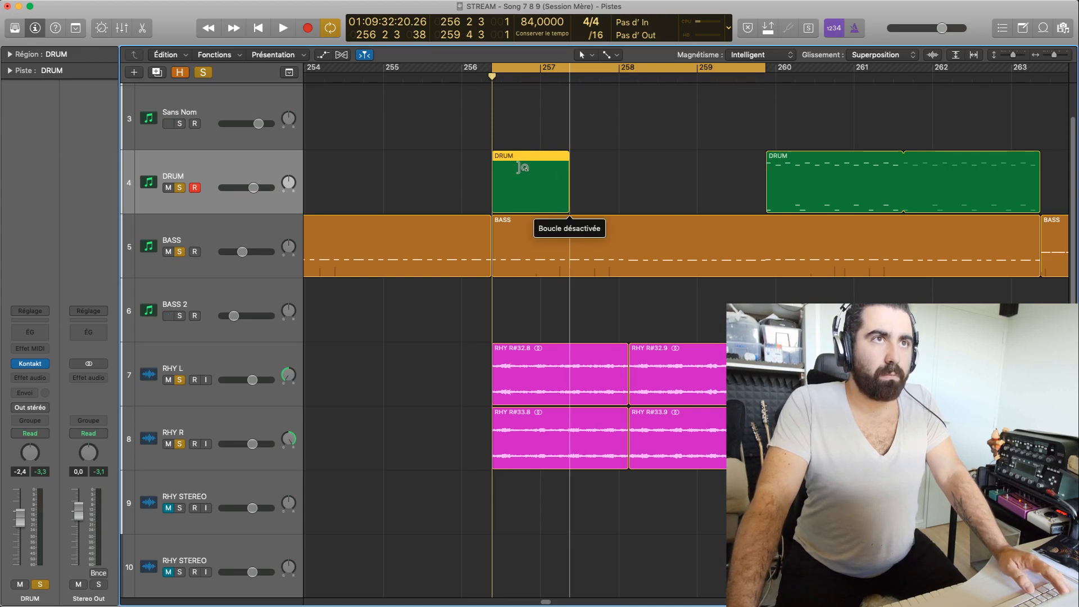
{"action": "left_click_drag", "start_coordinate": [568, 200], "coordinate": [629, 210]}
Play the bass and guitars over the empty DRUM region while trying out drum notes.
{"action": "key", "text": "space"}
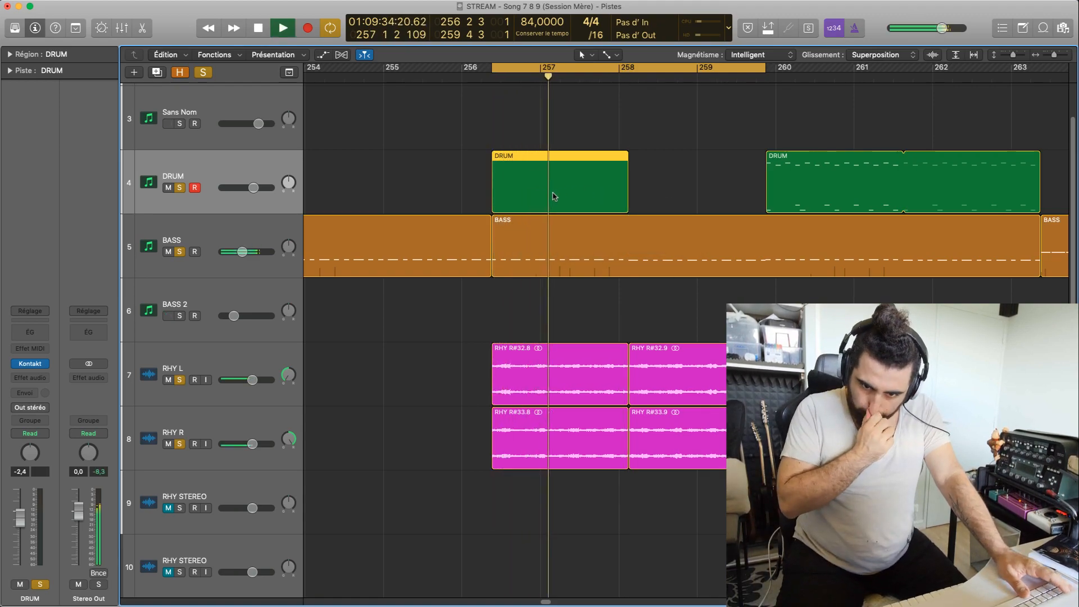
{"action": "key", "text": "space"}
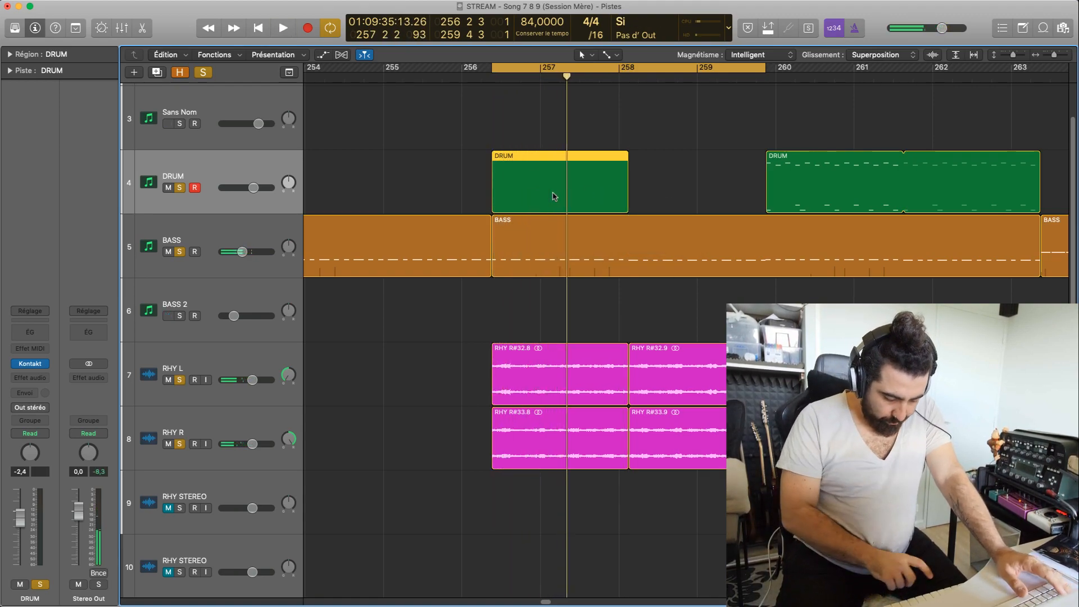
{"action": "left_click", "coordinate": [479, 187]}
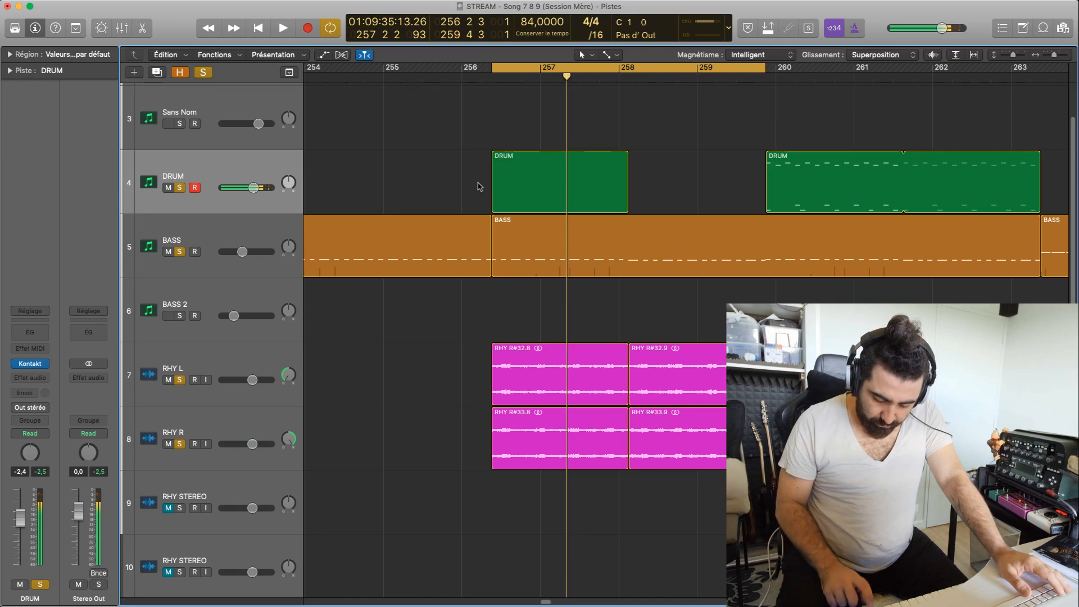
{"action": "key", "text": "space"}
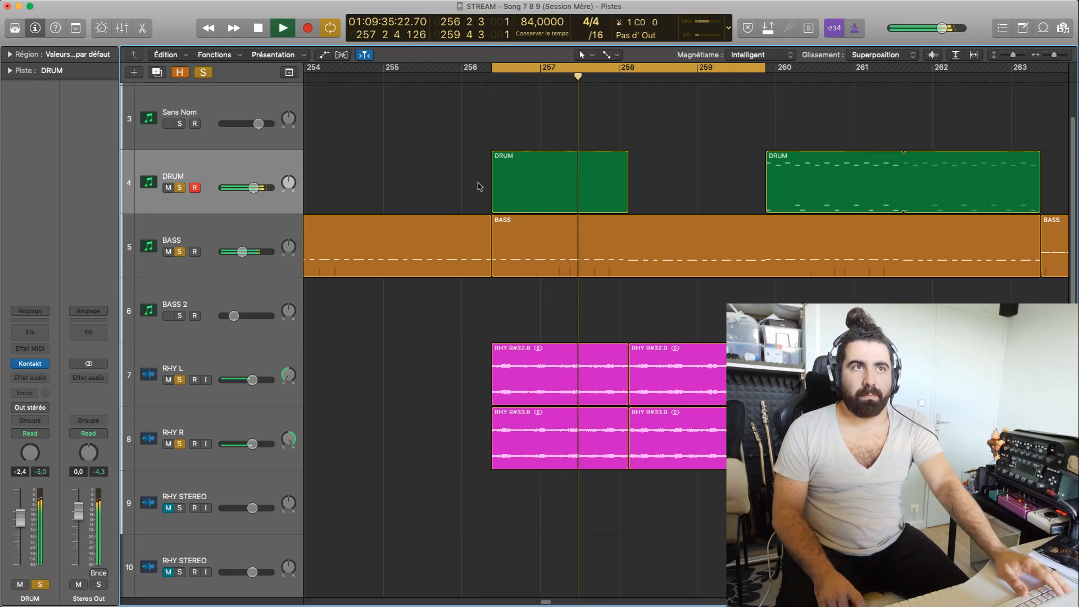
{"action": "key", "text": "space"}
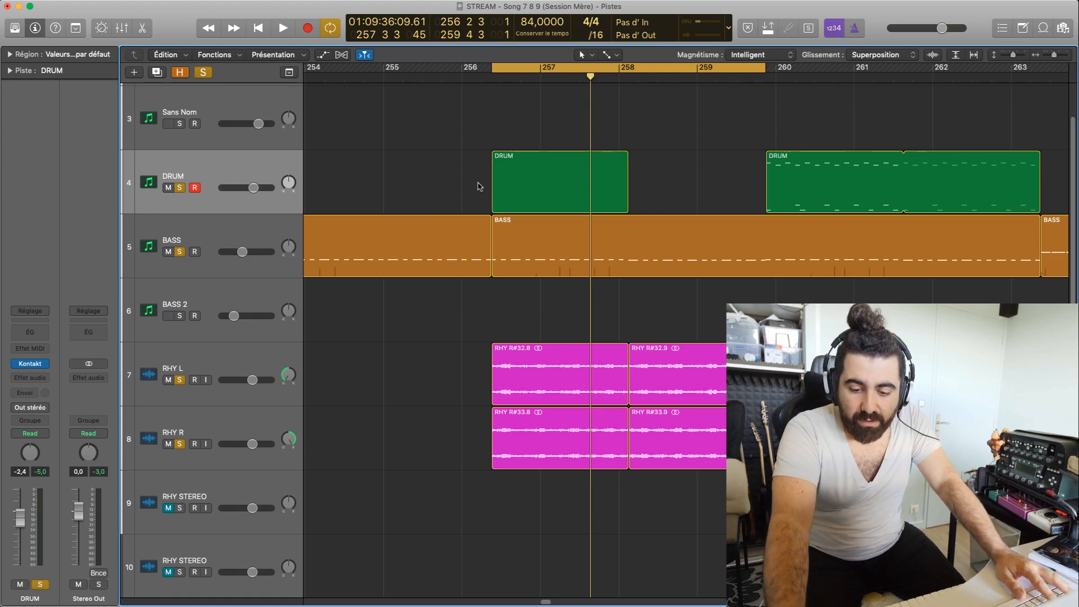
Shorten the cycle range to end at 258 1 3 and open the empty DRUM region in the piano roll.
{"action": "left_click_drag", "start_coordinate": [764, 68], "coordinate": [625, 180]}
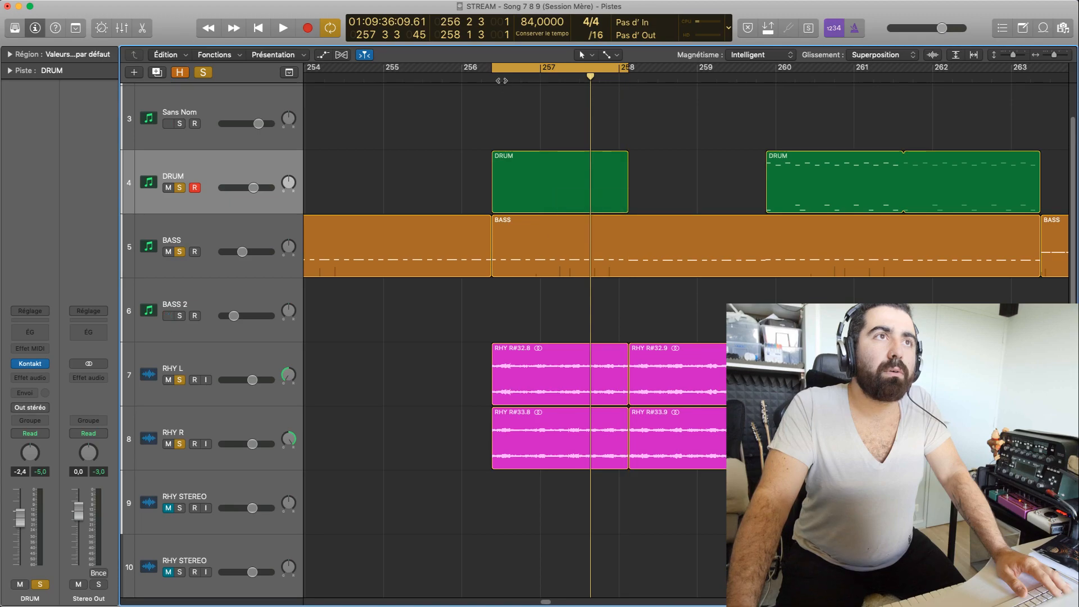
{"action": "left_click_drag", "start_coordinate": [492, 73], "coordinate": [522, 82]}
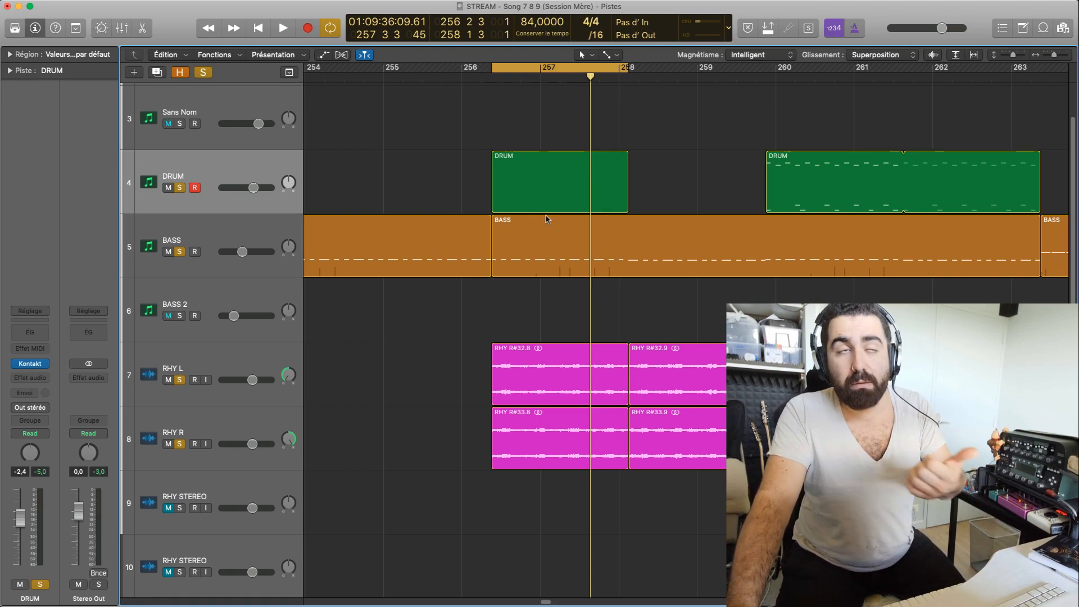
{"action": "left_click", "coordinate": [514, 181]}
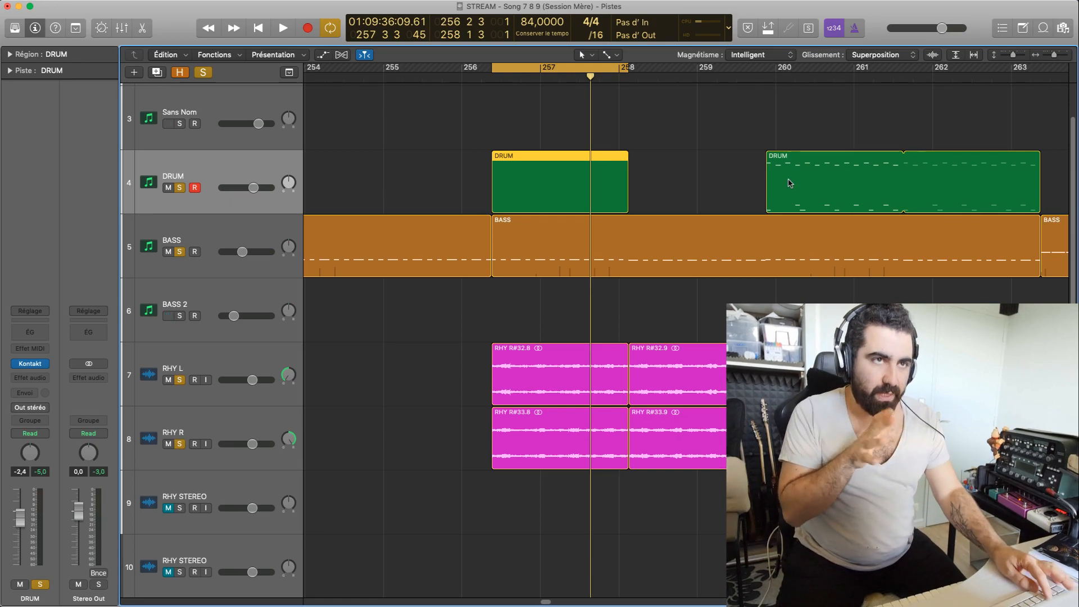
{"action": "double_click", "coordinate": [549, 197]}
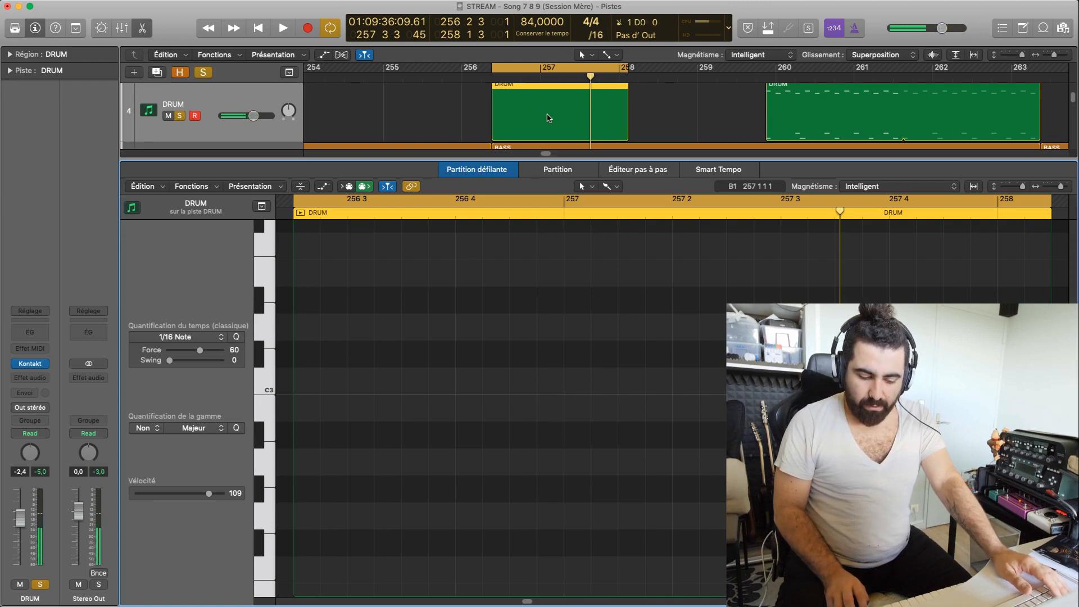
Play the cycled bass and guitar riff in short passes with and without the metronome to check its pulse.
{"action": "key", "text": "space"}
{"action": "key", "text": "space"}
{"action": "key", "text": "space"}
{"action": "key", "text": "space"}
{"action": "key", "text": "space"}
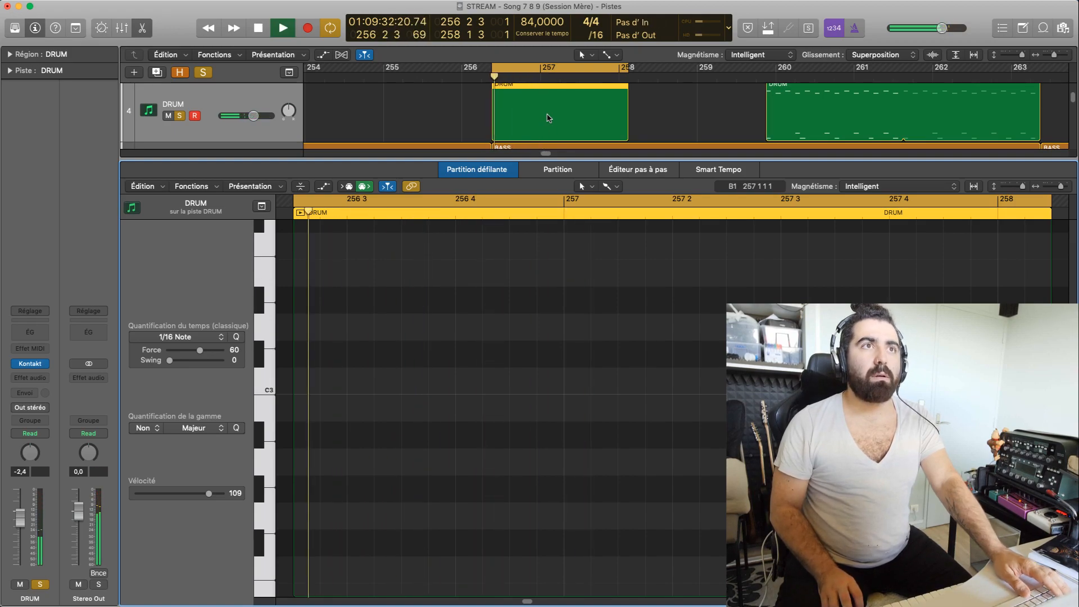
{"action": "key", "text": "space"}
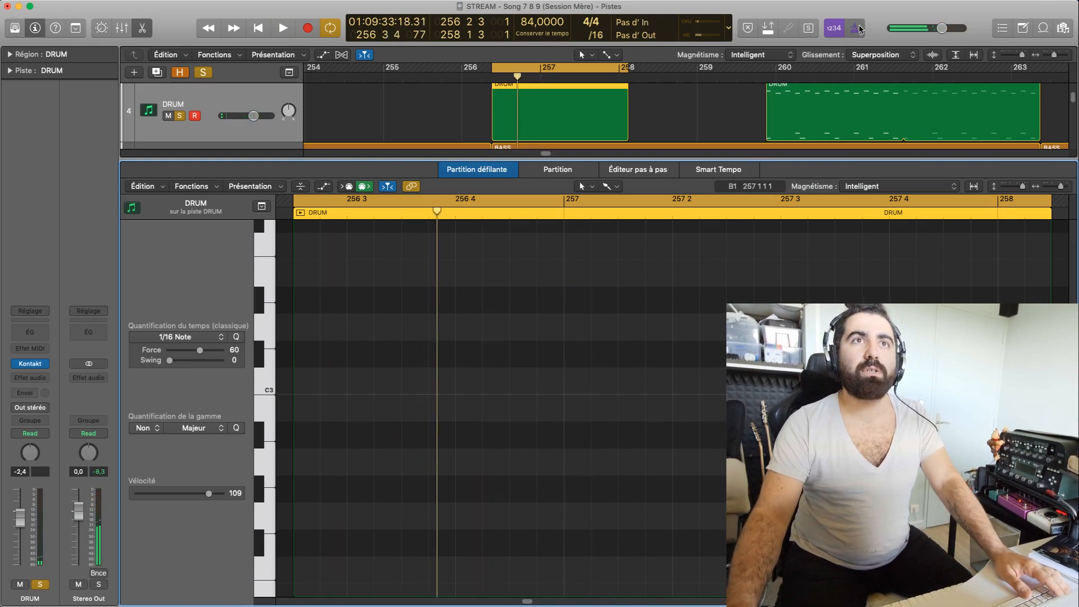
{"action": "key", "text": "space"}
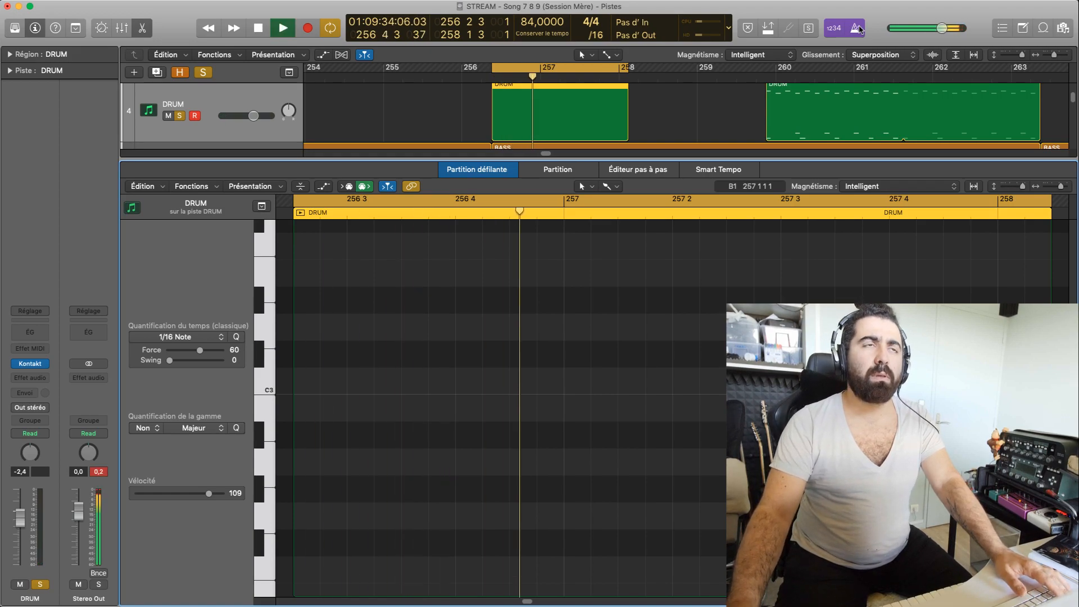
{"action": "key", "text": "space"}
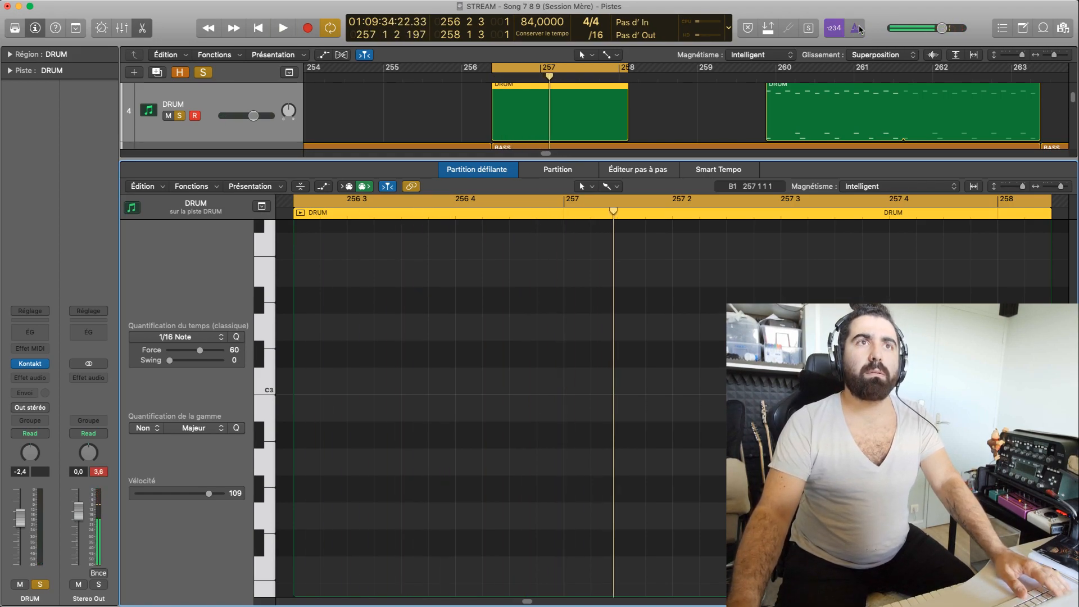
{"action": "key", "text": "space"}
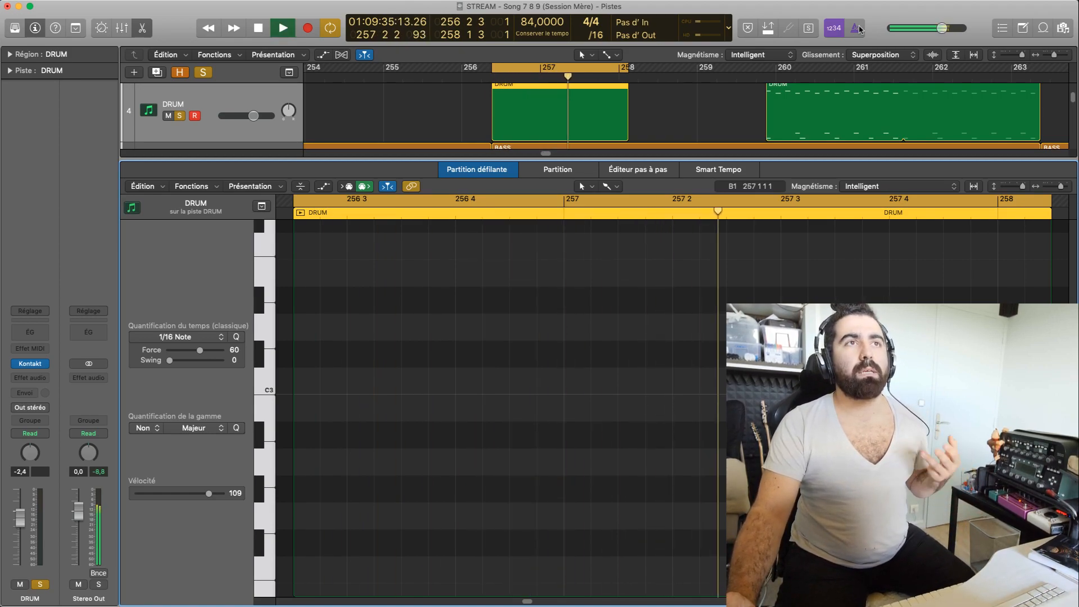
{"action": "key", "text": "space"}
Move the cycle range to 249 2 3, at the start of the first BASS region, and play that passage.
{"action": "scroll", "coordinate": [661, 114], "scroll_direction": "down", "scroll_amount": 3}
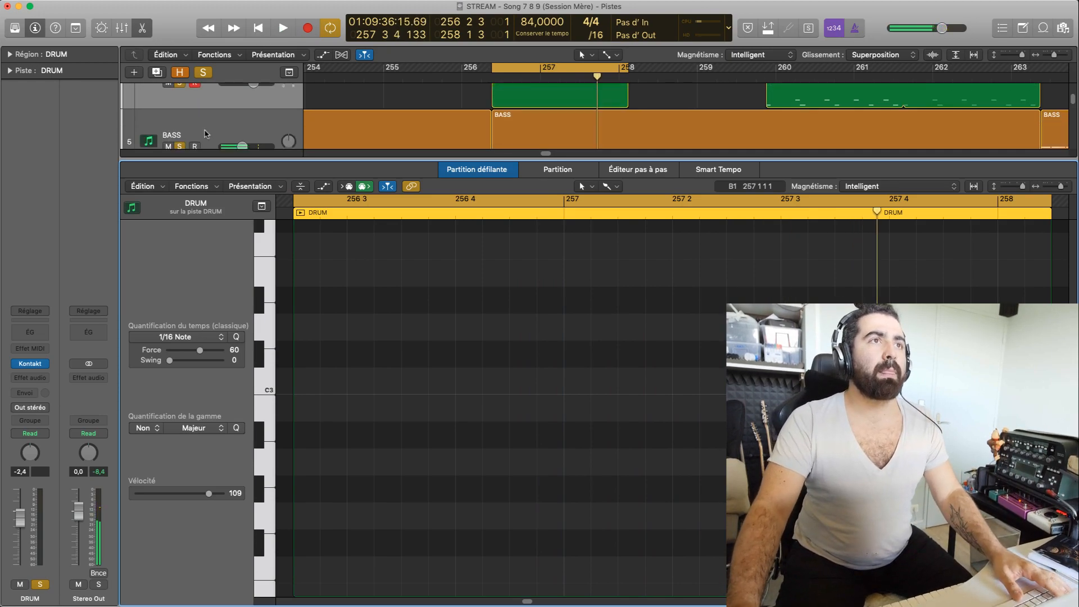
{"action": "left_click_drag", "start_coordinate": [1050, 56], "coordinate": [1048, 54]}
{"action": "left_click_drag", "start_coordinate": [523, 80], "coordinate": [508, 82]}
{"action": "scroll", "coordinate": [575, 115], "scroll_direction": "up", "scroll_amount": 4}
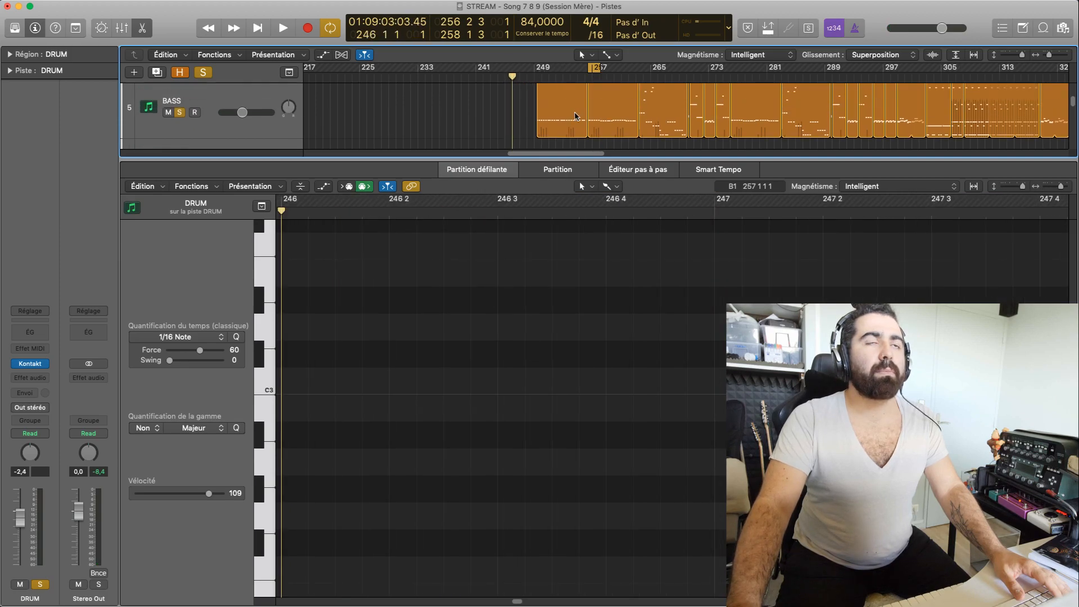
{"action": "left_click_drag", "start_coordinate": [592, 79], "coordinate": [544, 80]}
{"action": "key", "text": "space"}
{"action": "scroll", "coordinate": [545, 132], "scroll_direction": "down", "scroll_amount": 4}
{"action": "key", "text": "space"}
{"action": "scroll", "coordinate": [546, 138], "scroll_direction": "up", "scroll_amount": 3}
{"action": "key", "text": "space"}
{"action": "key", "text": "space"}
Shift the cycle range to start at 250 1 1 and play it with the metronome on.
{"action": "key", "text": "super+Right"}
{"action": "key", "text": "super+Right"}
{"action": "key", "text": "super+Right"}
{"action": "key", "text": "super+Right"}
{"action": "key", "text": "super+Right"}
{"action": "key", "text": "super+Right"}
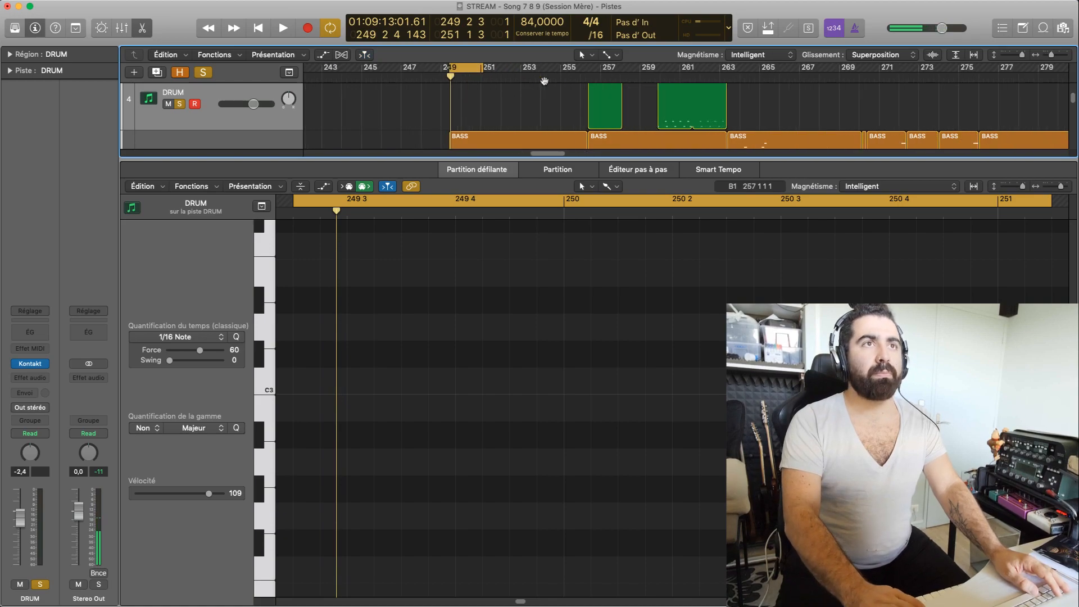
{"action": "left_click_drag", "start_coordinate": [354, 77], "coordinate": [377, 77]}
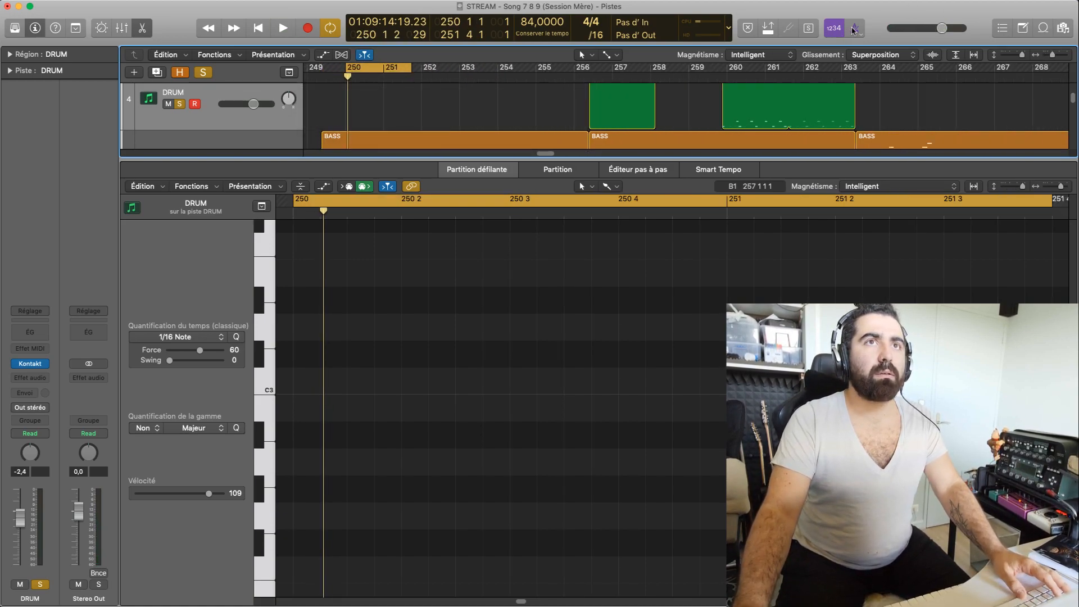
{"action": "key", "text": "space"}
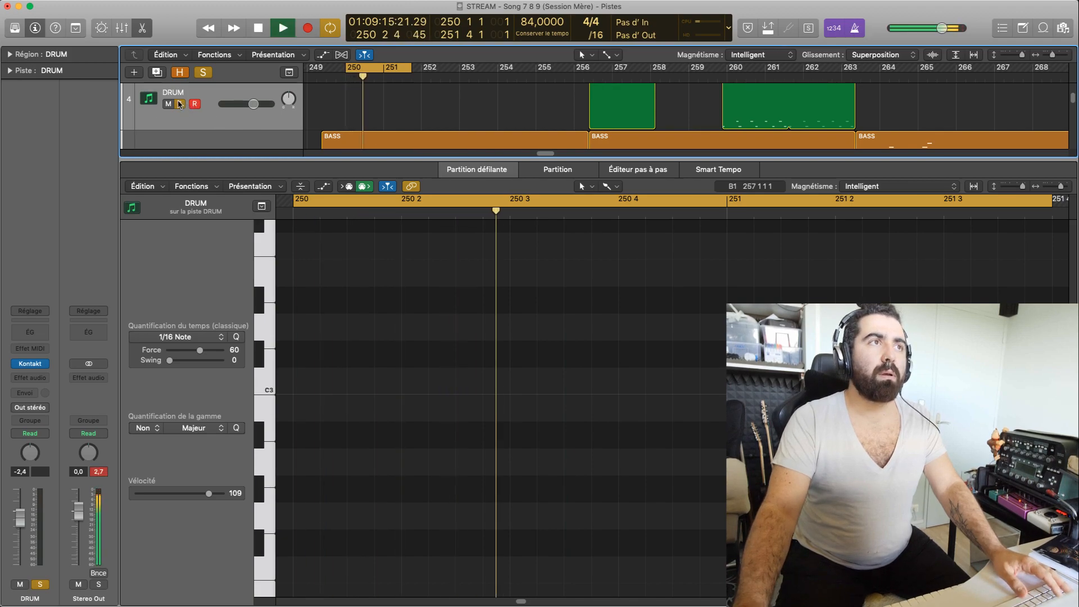
Close the piano roll and move the empty DRUM region to the start of the cycle at 250 1 1.
{"action": "scroll", "coordinate": [180, 105], "scroll_direction": "down", "scroll_amount": 3}
{"action": "scroll", "coordinate": [320, 149], "scroll_direction": "up", "scroll_amount": 3}
{"action": "key", "text": "space"}
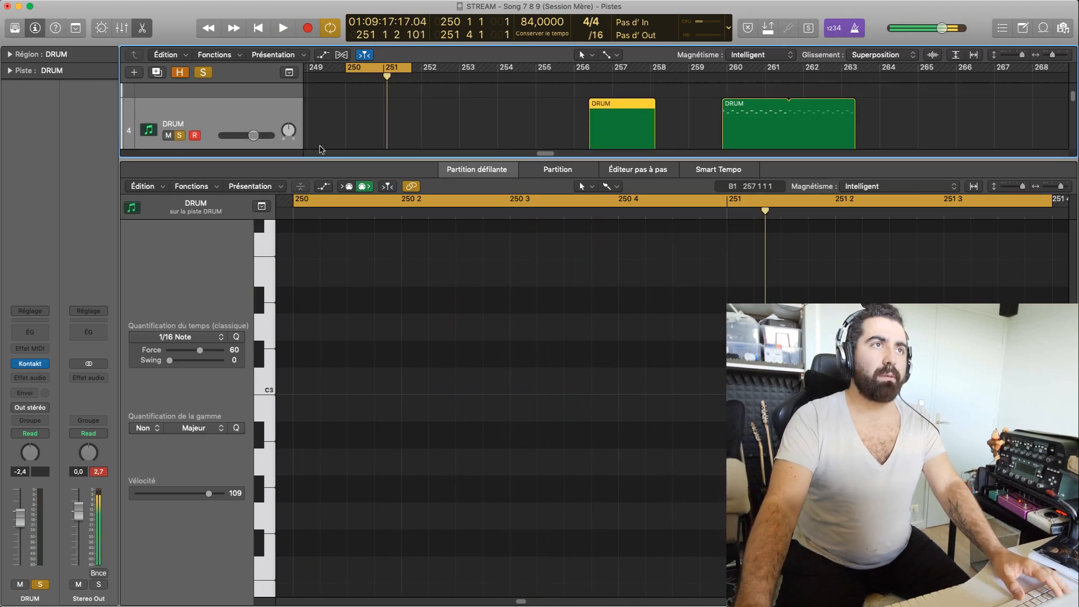
{"action": "key", "text": "e"}
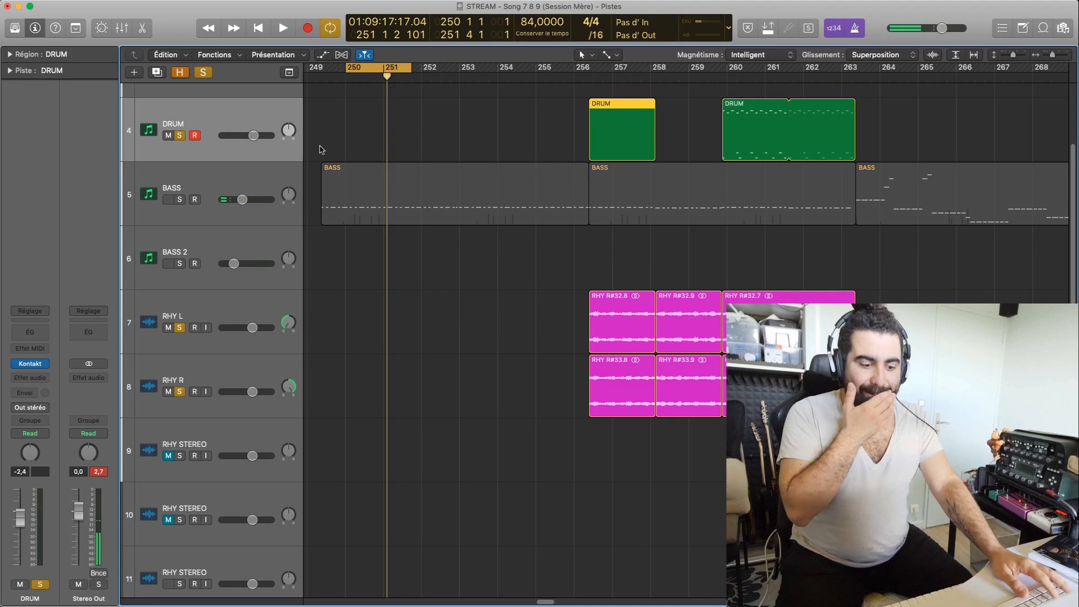
{"action": "key", "text": "super+Right"}
{"action": "key", "text": "super+Down"}
{"action": "key", "text": "super+Down"}
{"action": "key", "text": "super+Down"}
{"action": "key", "text": "super+Right"}
{"action": "key", "text": "super+Right"}
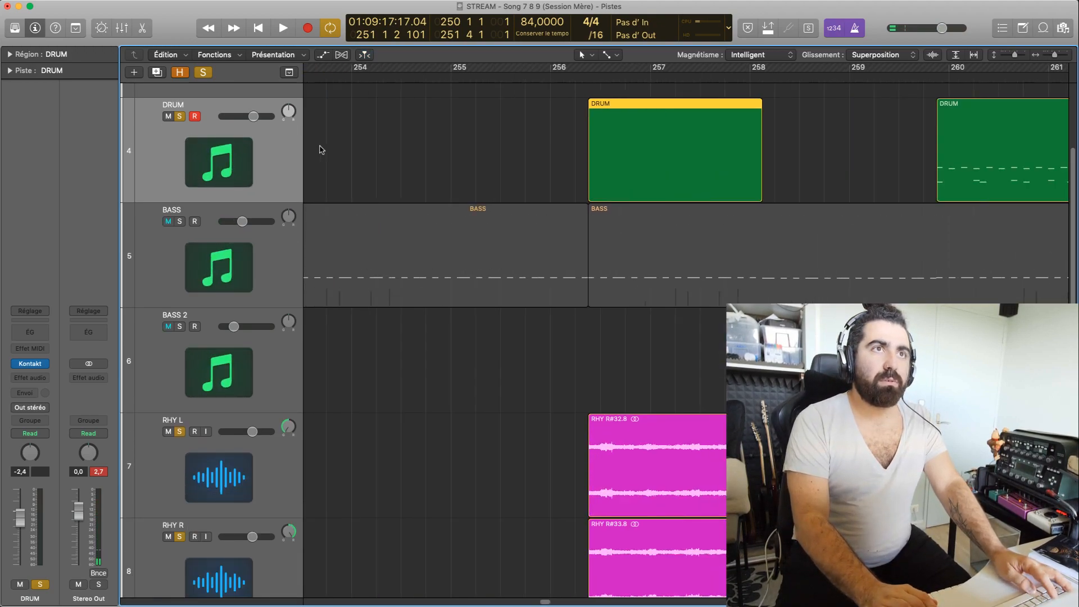
{"action": "key", "text": "super+Left"}
{"action": "key", "text": "super+Left"}
{"action": "left_click_drag", "start_coordinate": [617, 132], "coordinate": [401, 145]}
Play the cycle for practice, then record a kick and snare pattern alternating C0 and D0 into the moved DRUM region.
{"action": "key", "text": "shift+space"}
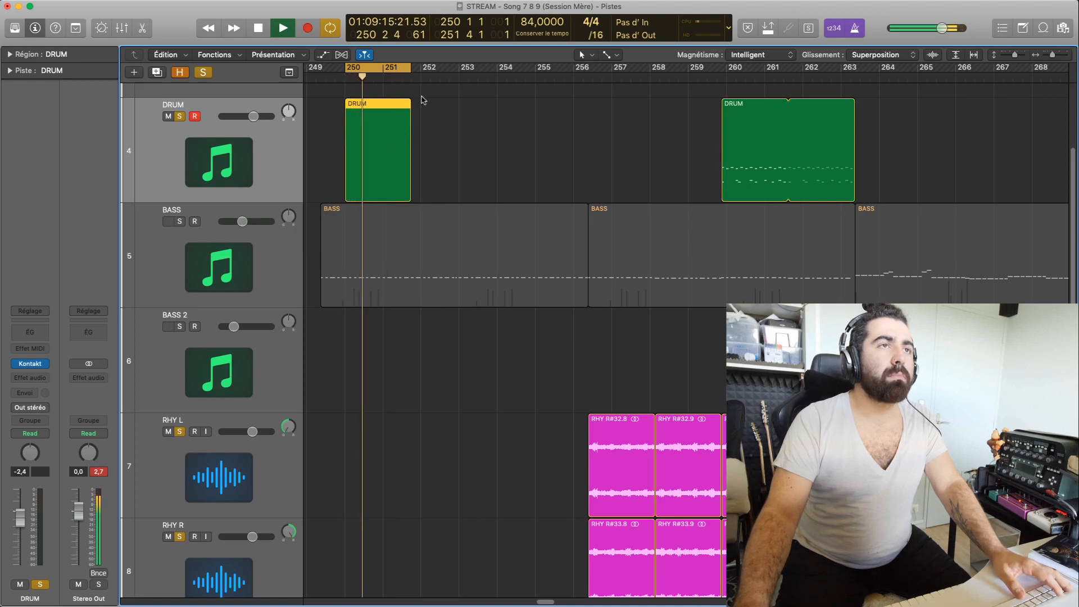
{"action": "key", "text": "space"}
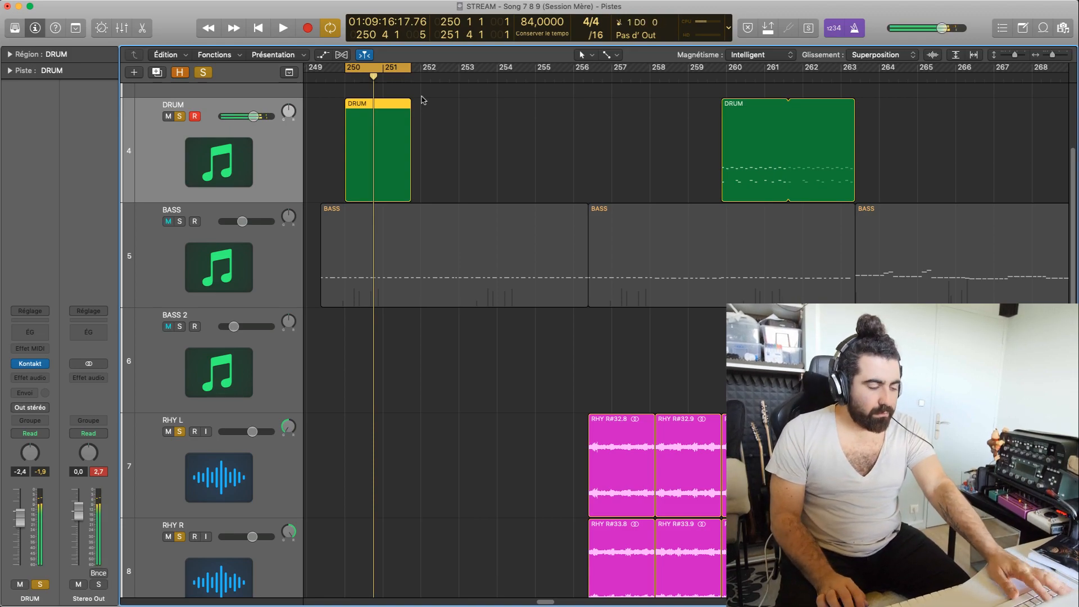
{"action": "key", "text": "space"}
{"action": "key", "text": "r"}
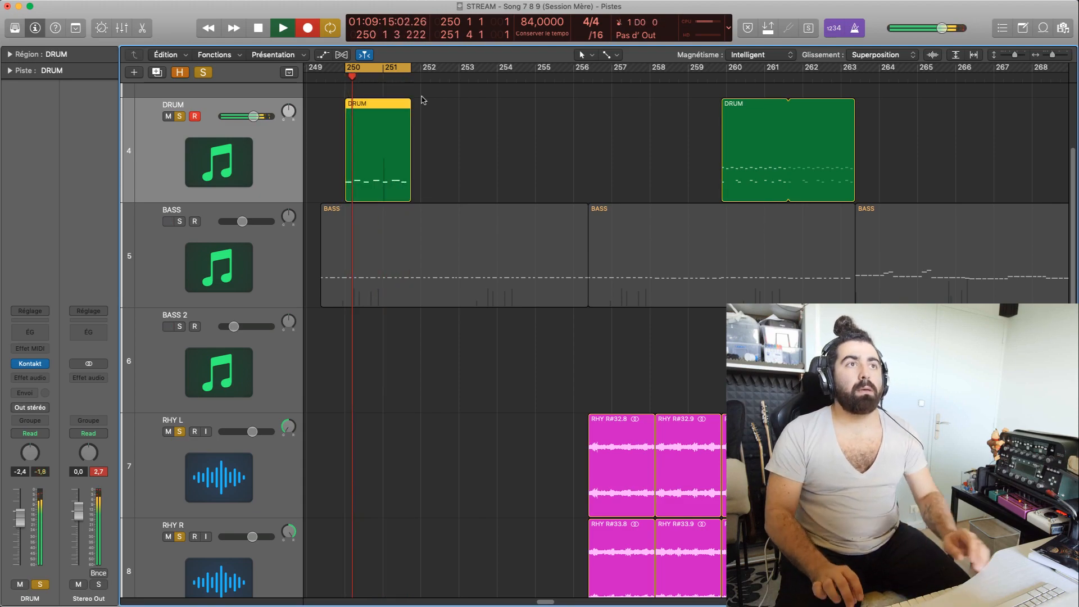
{"action": "key", "text": "space"}
Open the recorded DRUM region in the piano roll and quantize all its notes to 1/16 Note.
{"action": "key", "text": "p"}
{"action": "key", "text": "p"}
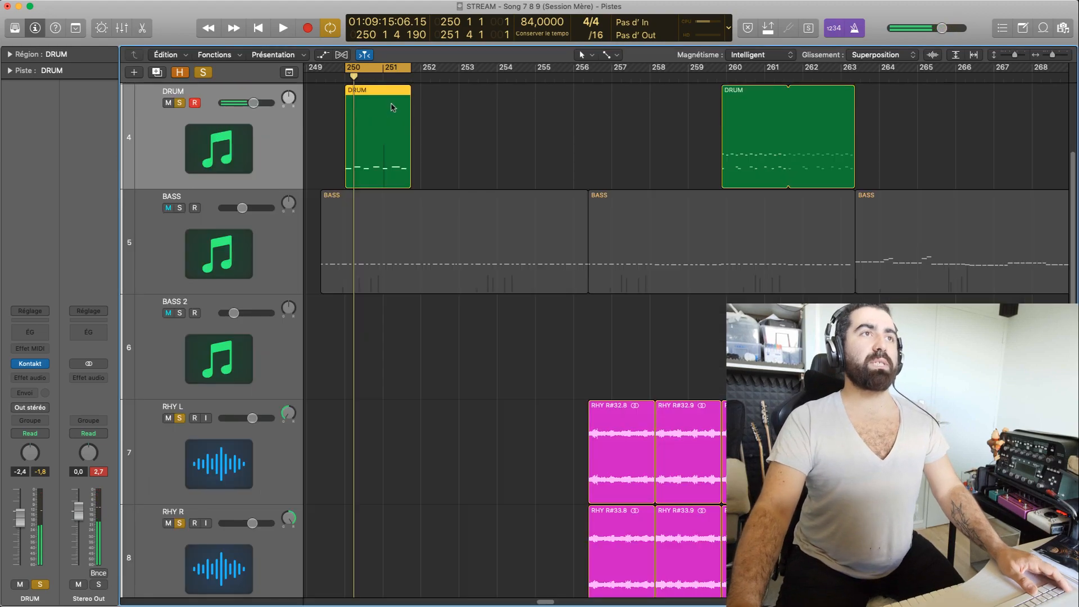
{"action": "double_click", "coordinate": [377, 135]}
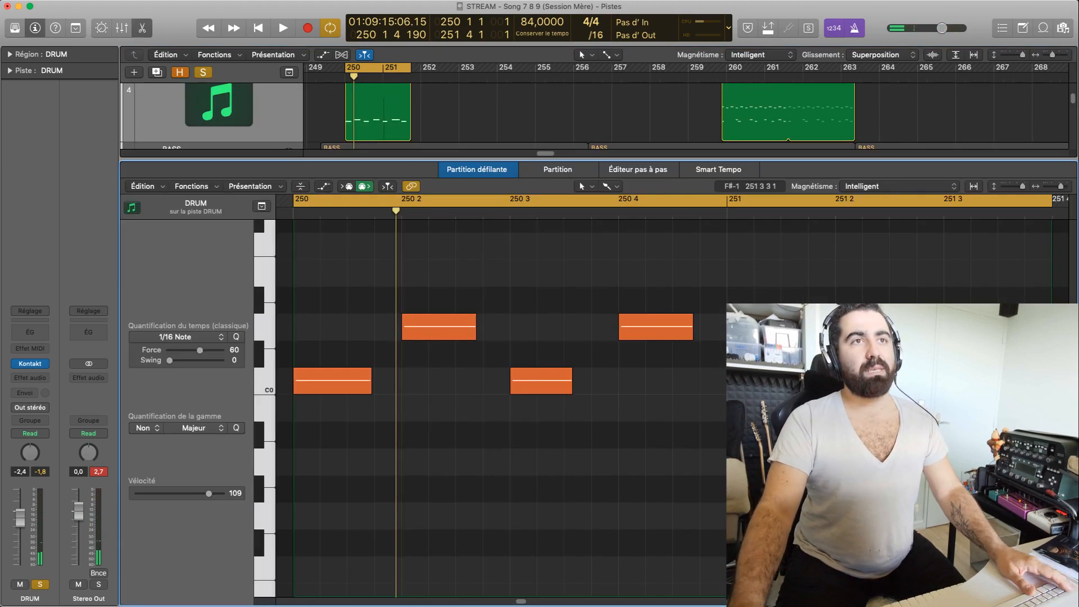
{"action": "left_click_drag", "start_coordinate": [781, 482], "coordinate": [313, 298]}
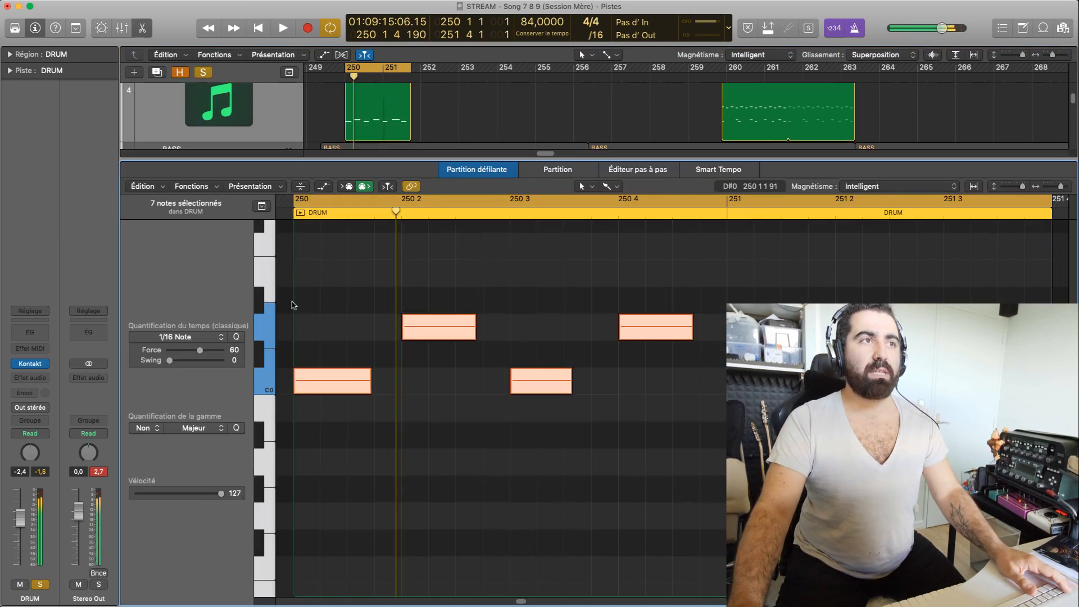
{"action": "left_click", "coordinate": [242, 335]}
{"action": "left_click", "coordinate": [570, 436]}
Play the quantized pattern in the cycle and nudge its first C0 note at 250 1 1.
{"action": "key", "text": "space"}
{"action": "scroll", "coordinate": [570, 436], "scroll_direction": "up", "scroll_amount": 4}
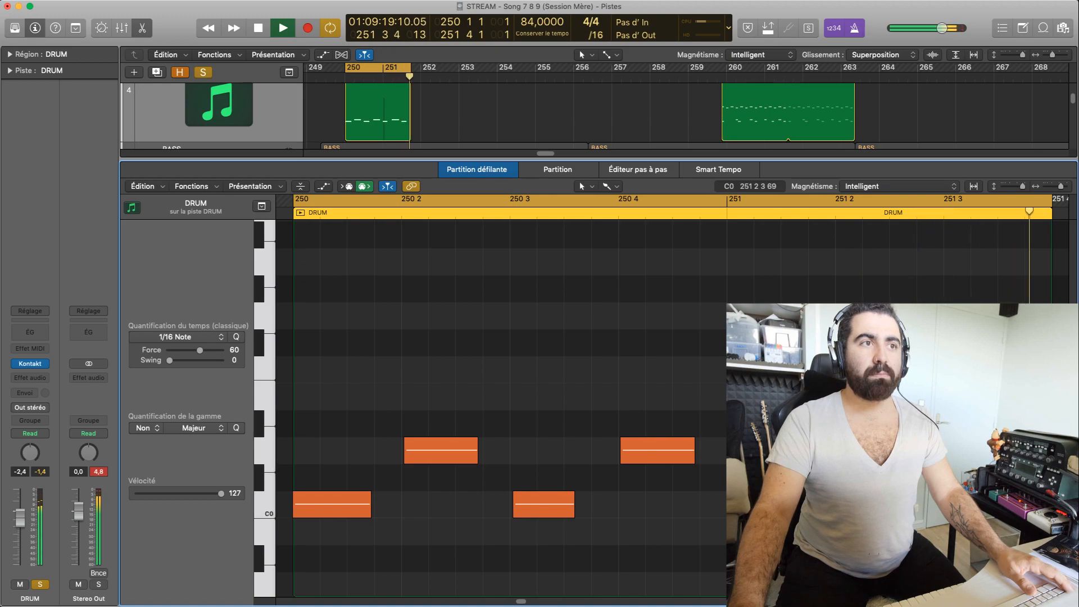
{"action": "key", "text": "space"}
{"action": "left_click_drag", "start_coordinate": [1002, 557], "coordinate": [289, 389]}
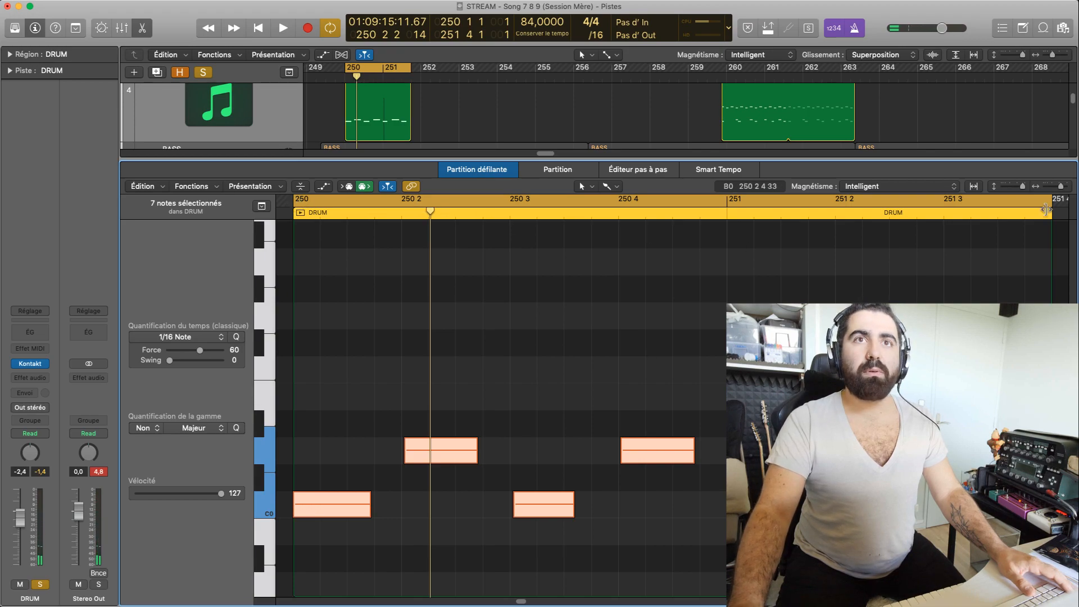
{"action": "left_click_drag", "start_coordinate": [1050, 207], "coordinate": [1046, 205]}
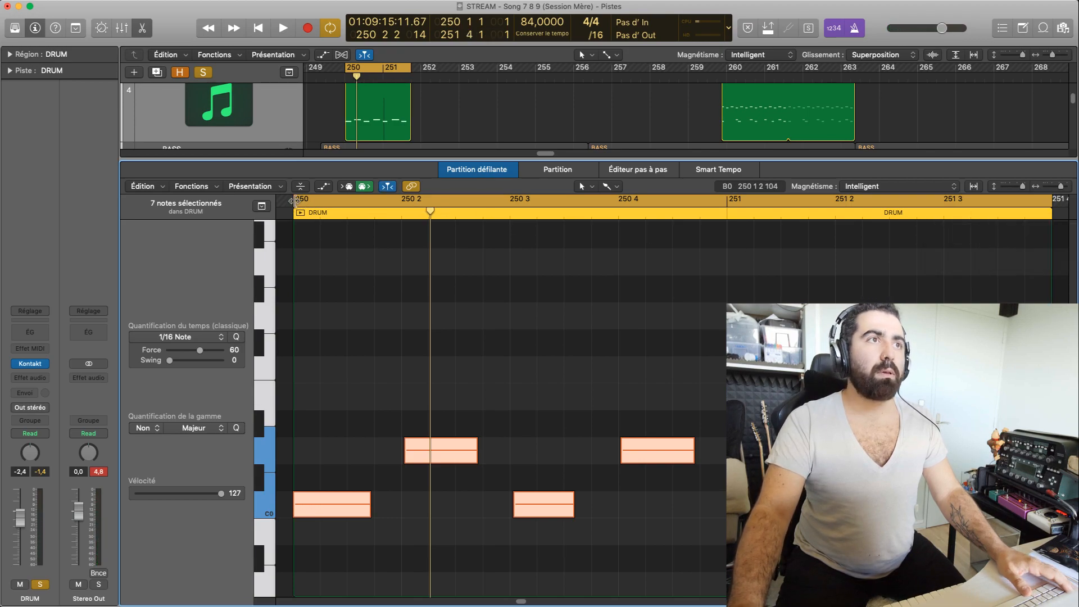
{"action": "key", "text": "space"}
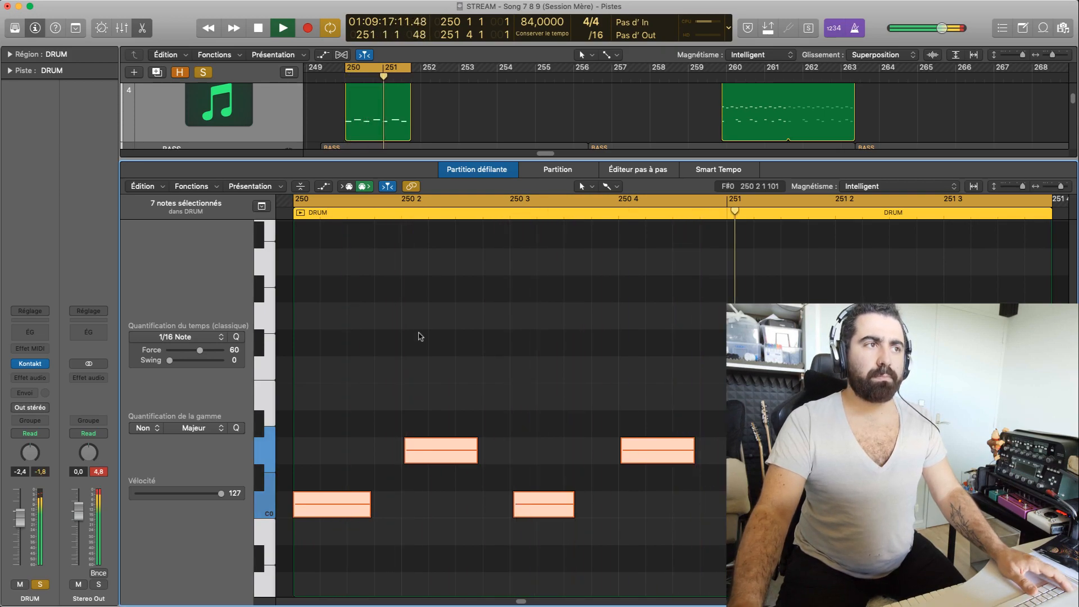
{"action": "left_click", "coordinate": [472, 345]}
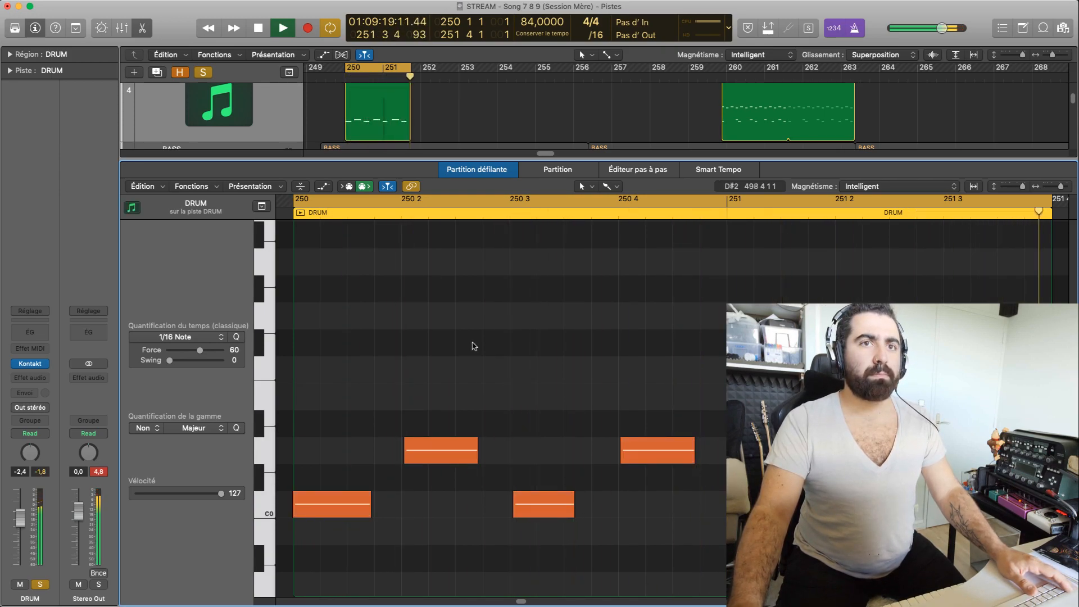
{"action": "key", "text": "space"}
{"action": "mouse_move", "coordinate": [302, 507]}
{"action": "left_mouse_down"}
{"action": "mouse_move", "coordinate": [315, 508]}
{"action": "mouse_move", "coordinate": [302, 509]}
{"action": "left_mouse_up"}
{"action": "left_click", "coordinate": [308, 476]}
Play the cycled kick and snare pattern in repeated passes while rehearsing A1 hits over it.
{"action": "key", "text": "space"}
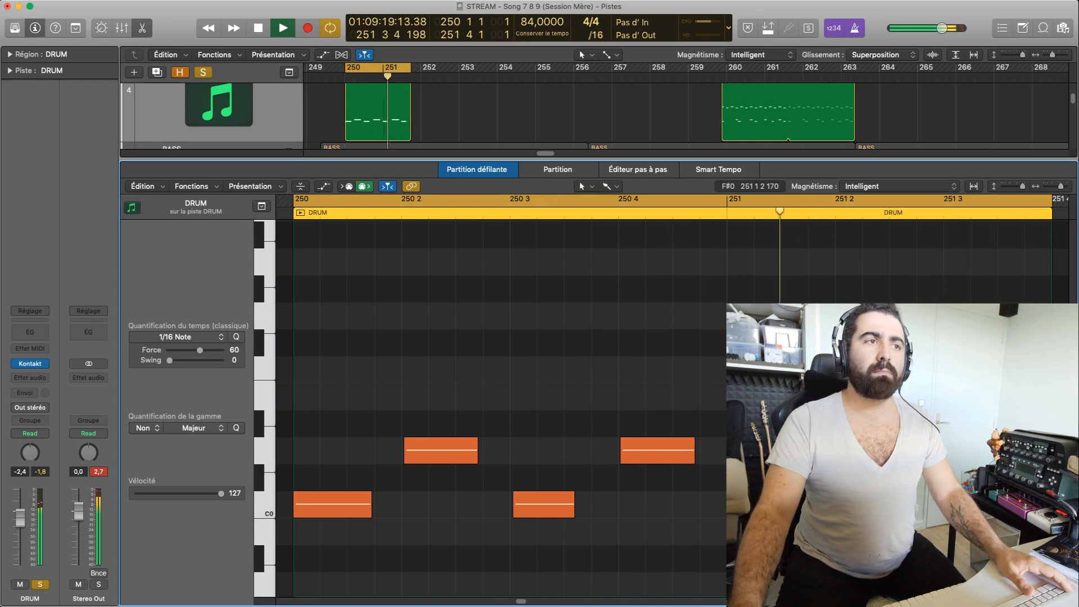
{"action": "key", "text": "space"}
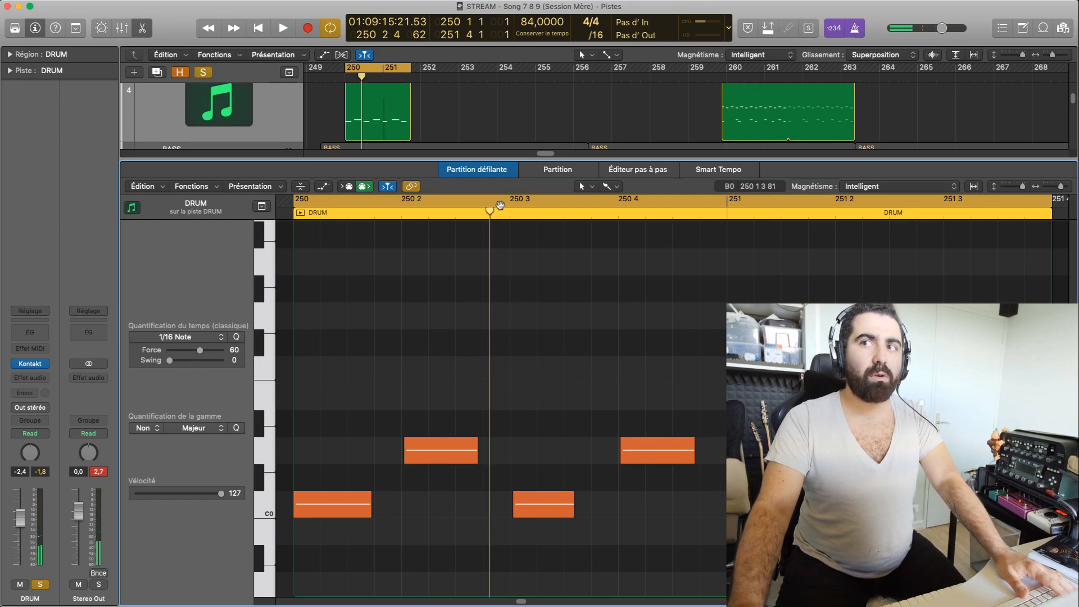
{"action": "key", "text": "space"}
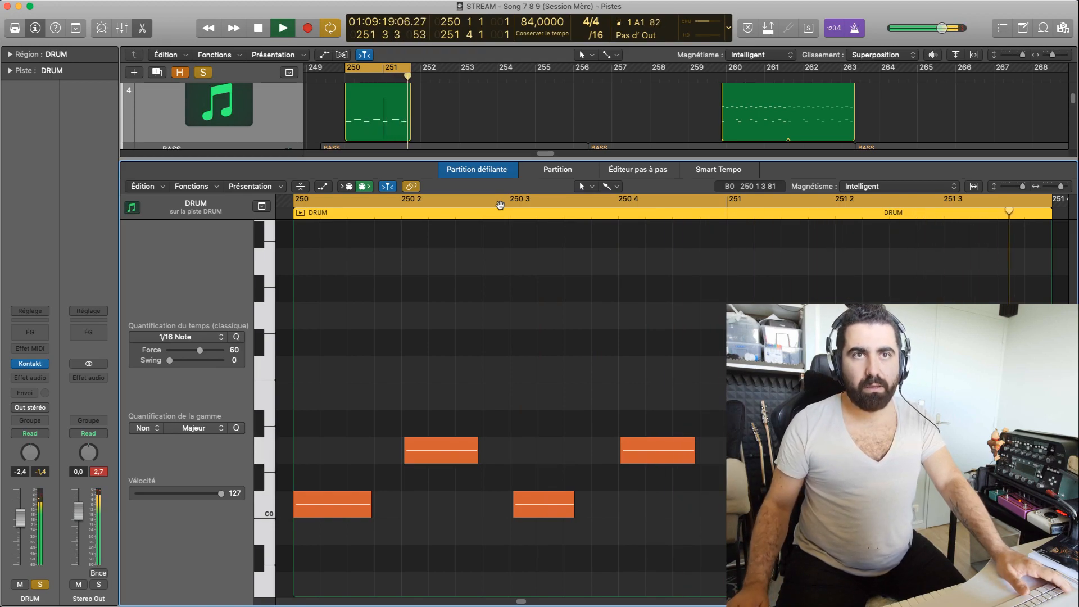
{"action": "key", "text": "space"}
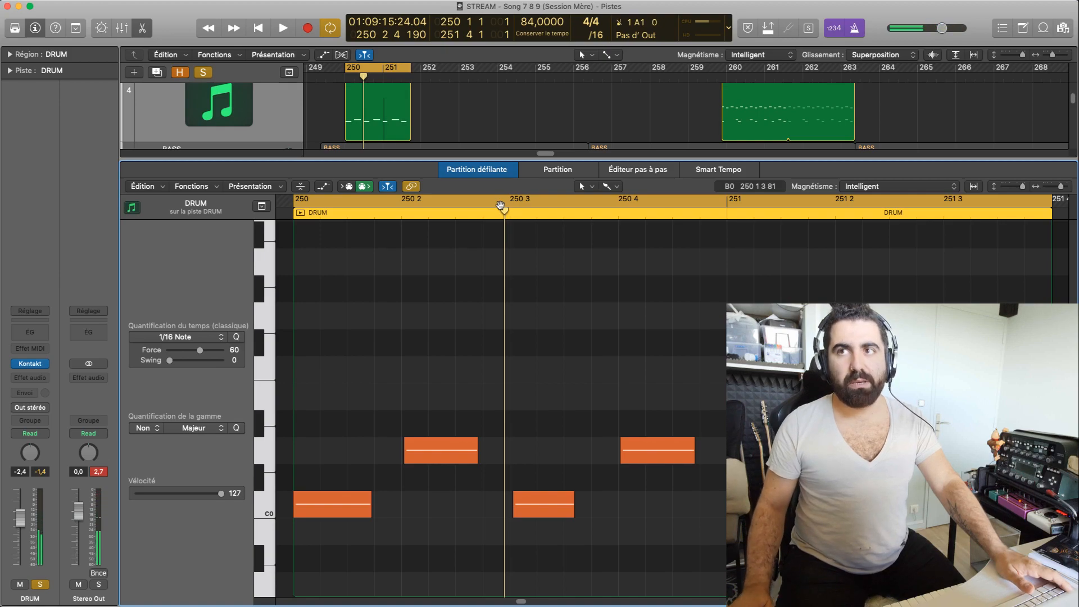
{"action": "key", "text": "space"}
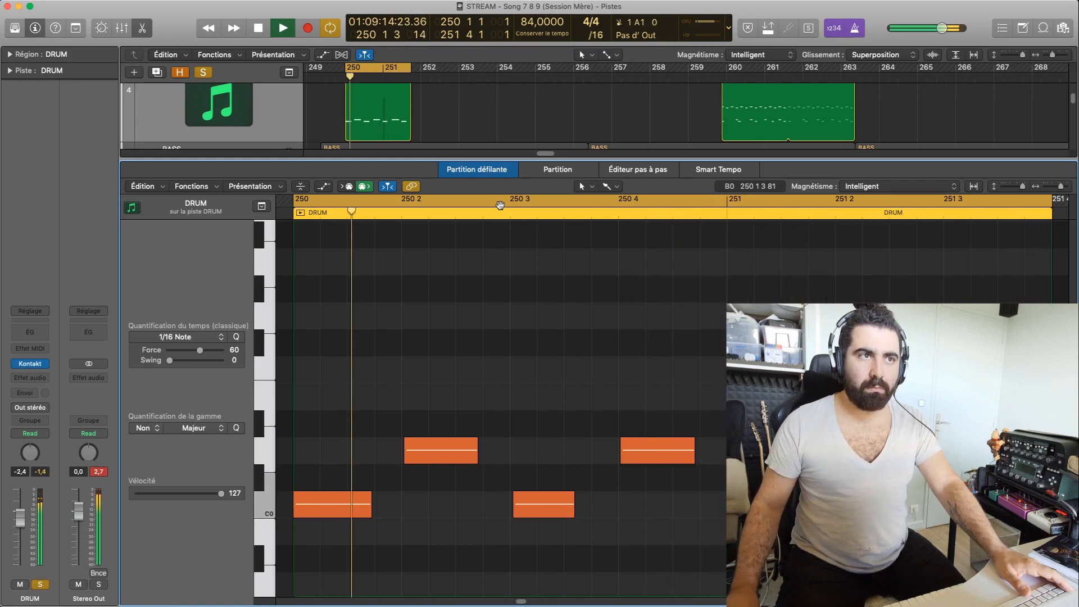
{"action": "key", "text": "space"}
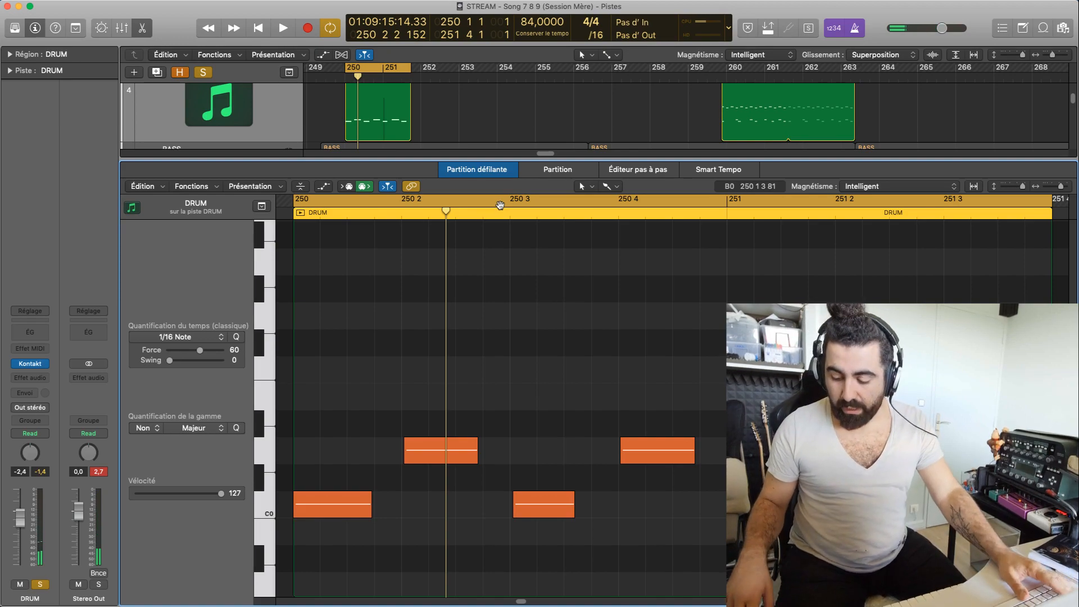
{"action": "key", "text": "space"}
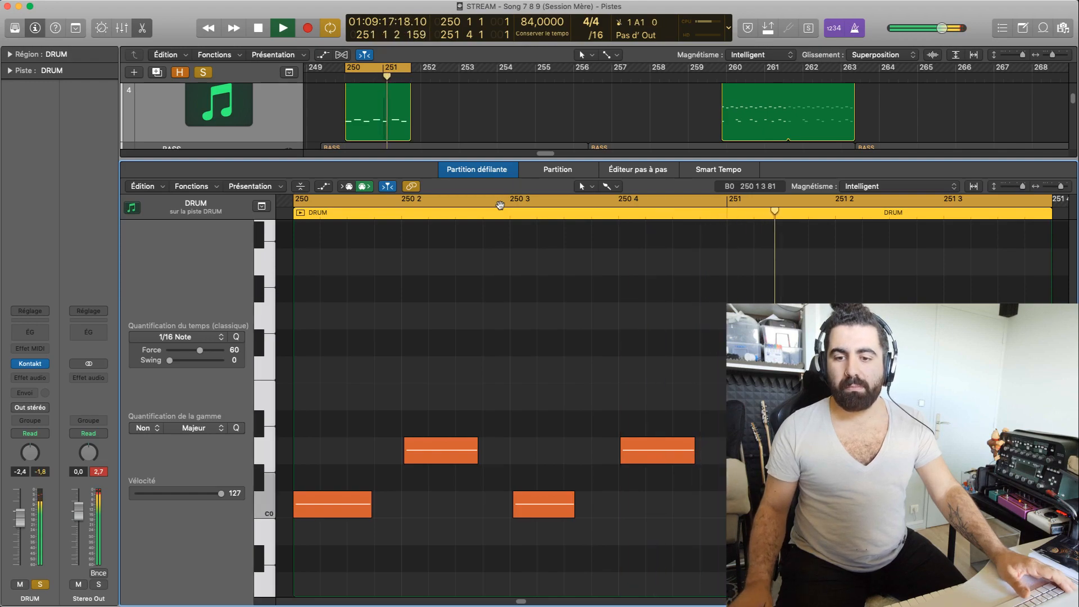
{"action": "key", "text": "space"}
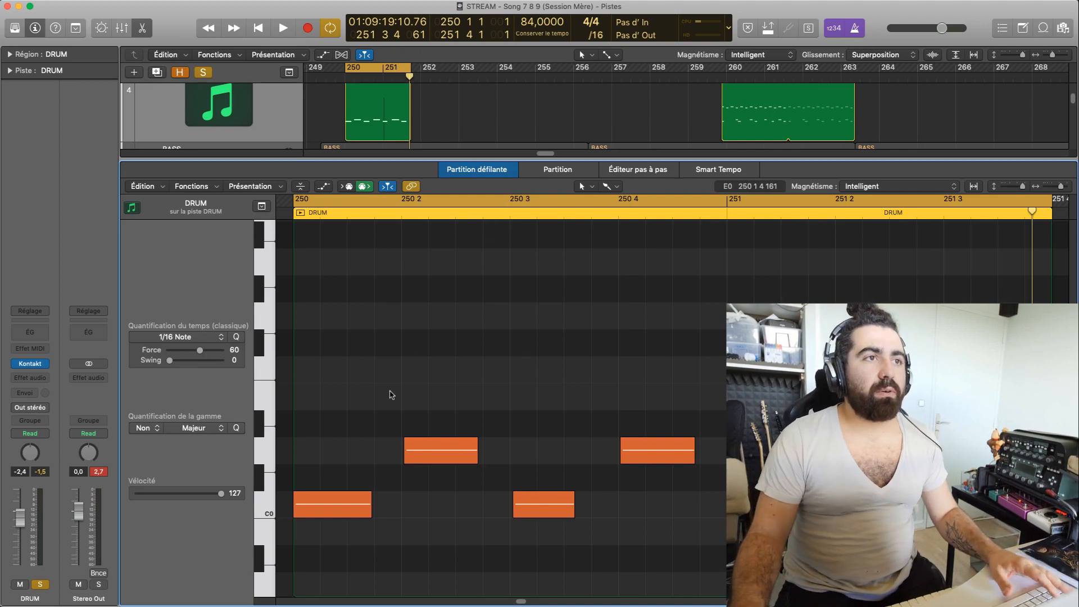
Move the D0 notes near 250 2 and 250 4 exactly onto those beats, slightly lengthening the first one.
{"action": "left_click_drag", "start_coordinate": [428, 451], "coordinate": [507, 468]}
{"action": "left_click_drag", "start_coordinate": [476, 465], "coordinate": [481, 464]}
{"action": "left_click_drag", "start_coordinate": [632, 446], "coordinate": [630, 451]}
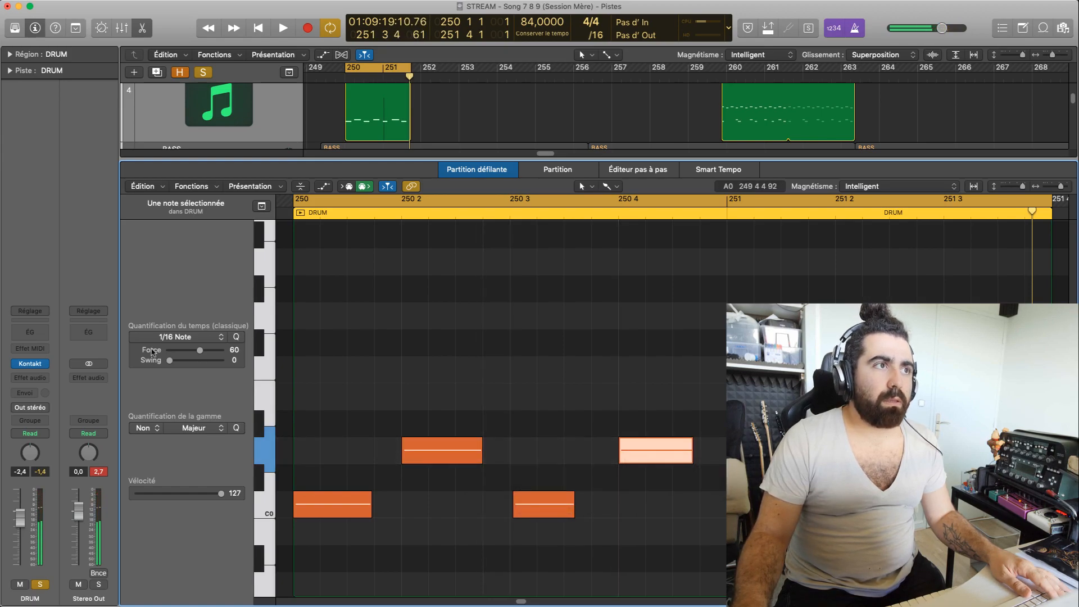
Temporarily unsolo the DRUM track and align the C0 notes near 250 3 and 251 with their beats.
{"action": "left_click", "coordinate": [40, 585]}
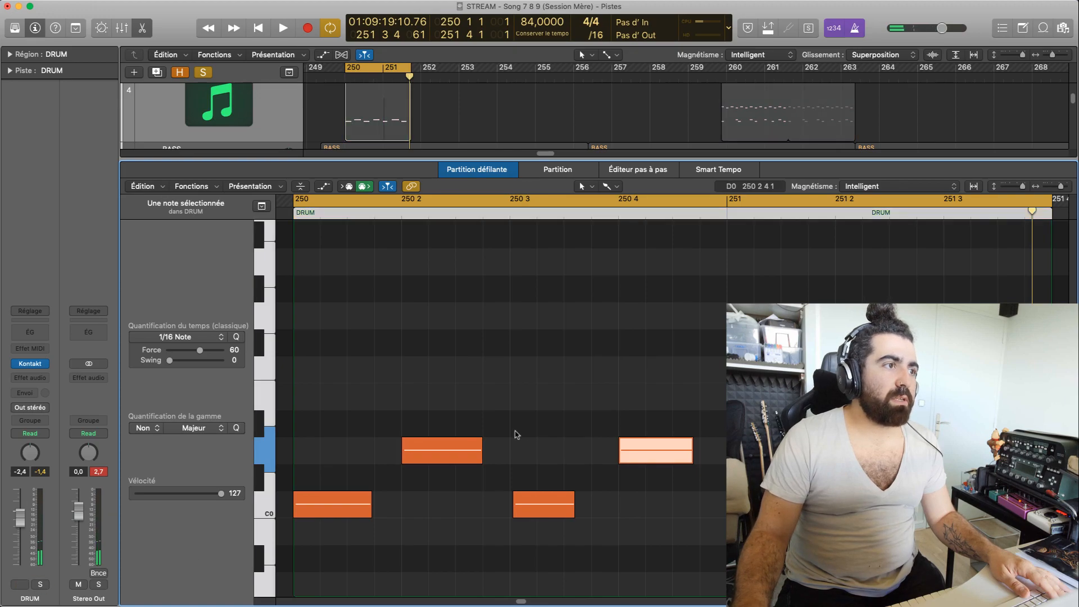
{"action": "left_click", "coordinate": [703, 470]}
{"action": "key", "text": "ctrl+m"}
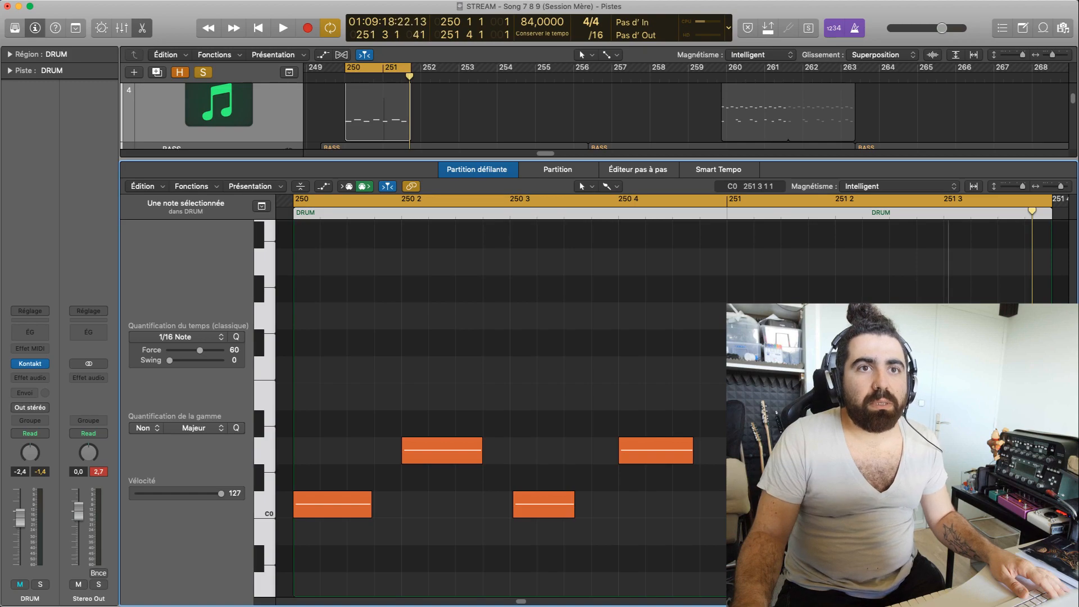
{"action": "left_click_drag", "start_coordinate": [743, 504], "coordinate": [737, 504]}
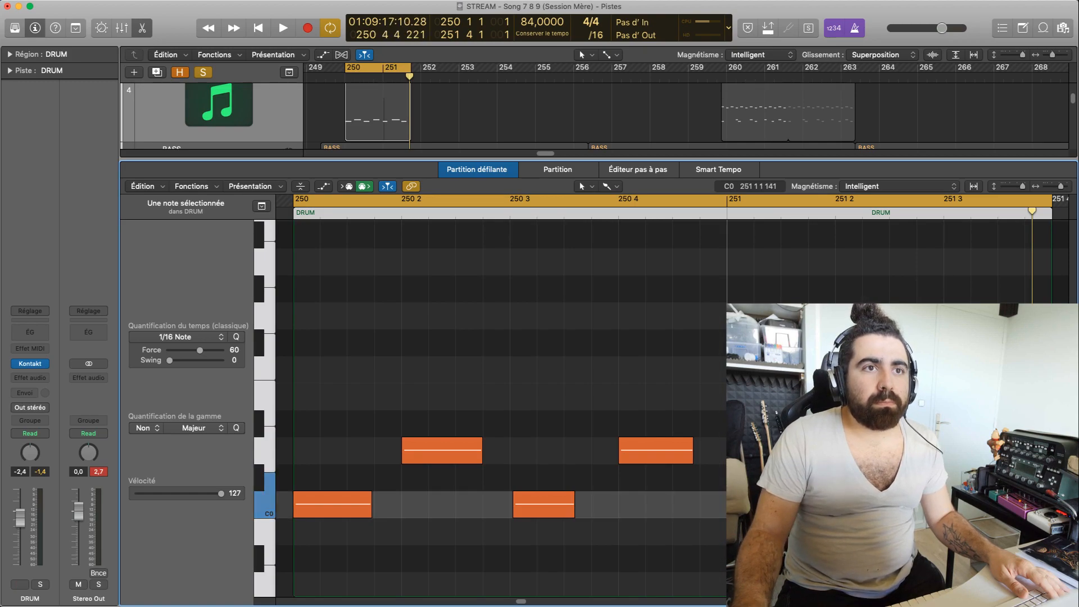
{"action": "mouse_move", "coordinate": [548, 513]}
{"action": "left_mouse_down"}
{"action": "mouse_move", "coordinate": [532, 513]}
{"action": "mouse_move", "coordinate": [546, 515]}
{"action": "left_mouse_up"}
{"action": "left_click", "coordinate": [557, 472]}
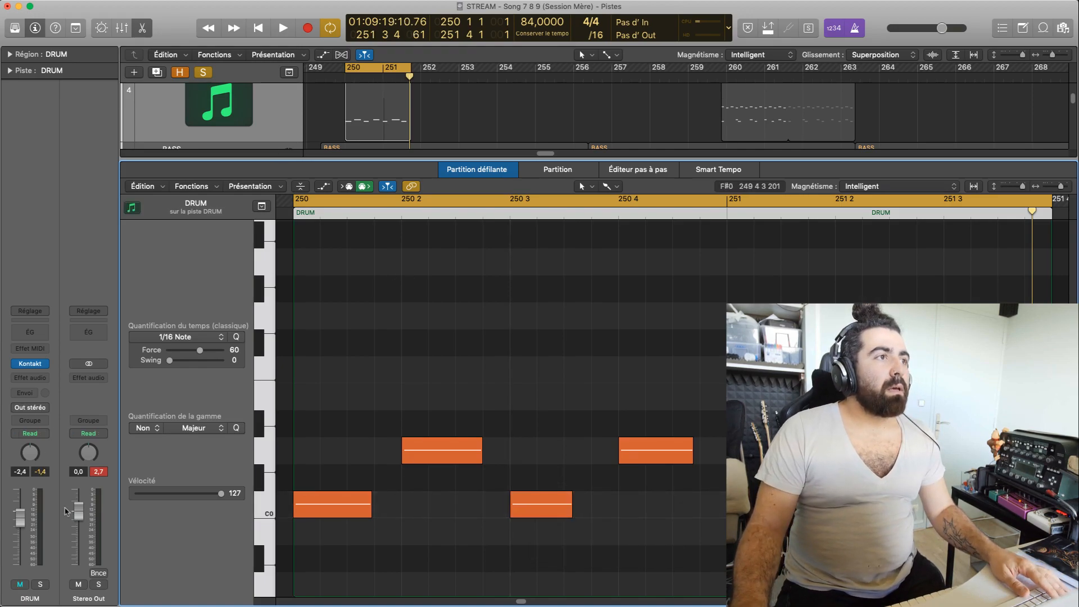
{"action": "left_click", "coordinate": [40, 585]}
Play the corrected pattern in the cycle and rehearse the added A1 part over it.
{"action": "key", "text": "space"}
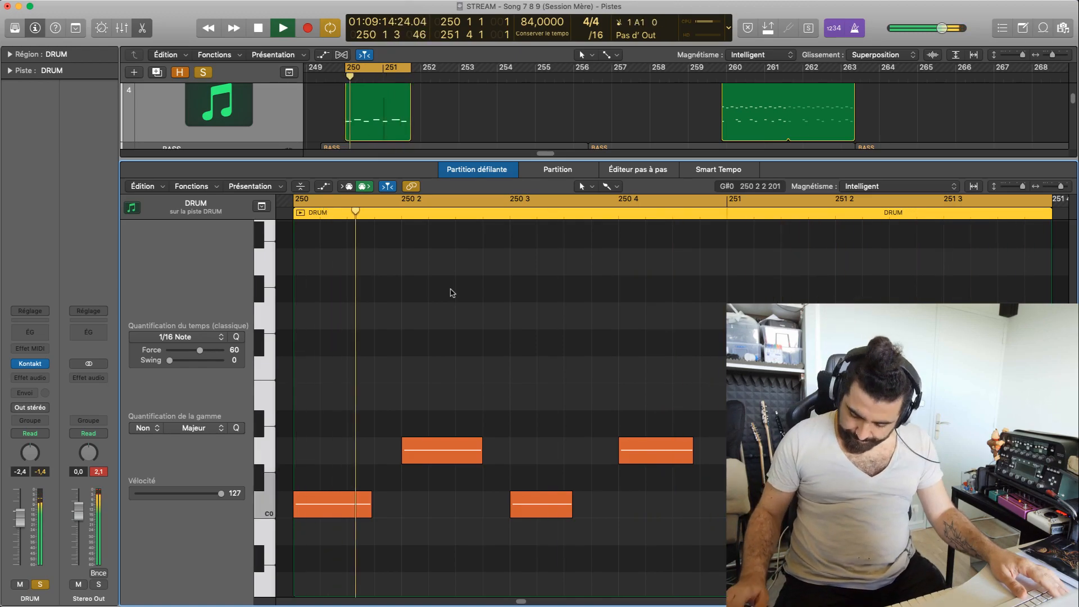
{"action": "key", "text": "space"}
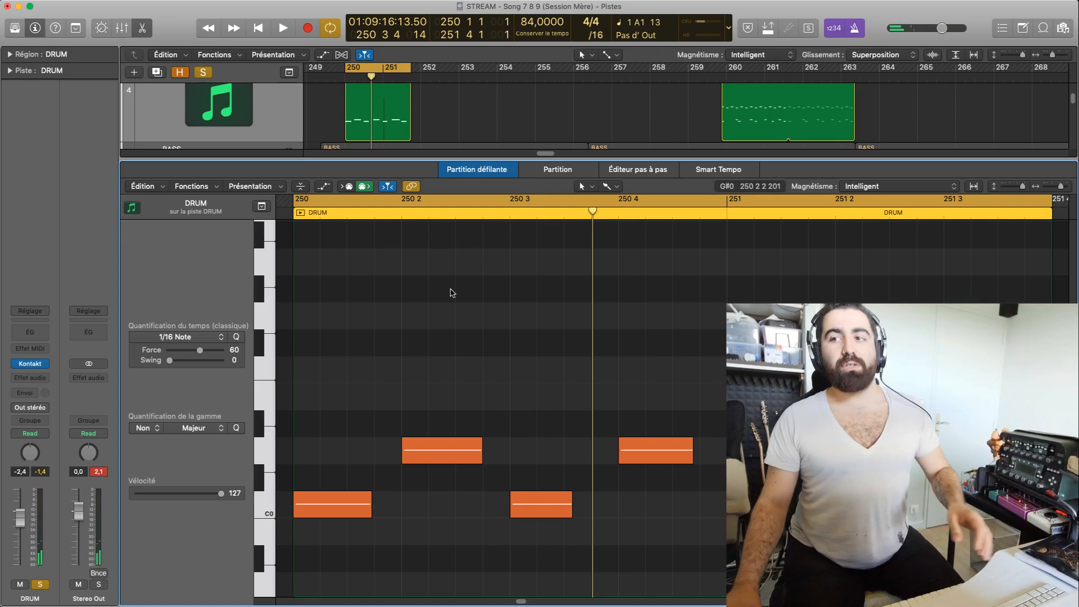
{"action": "key", "text": "space"}
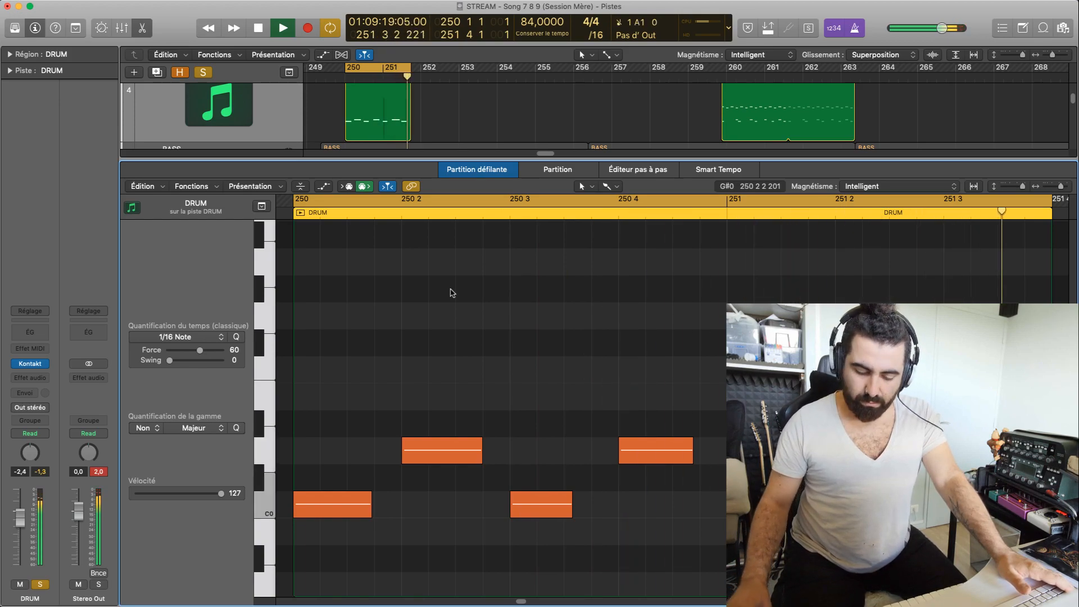
{"action": "key", "text": "space"}
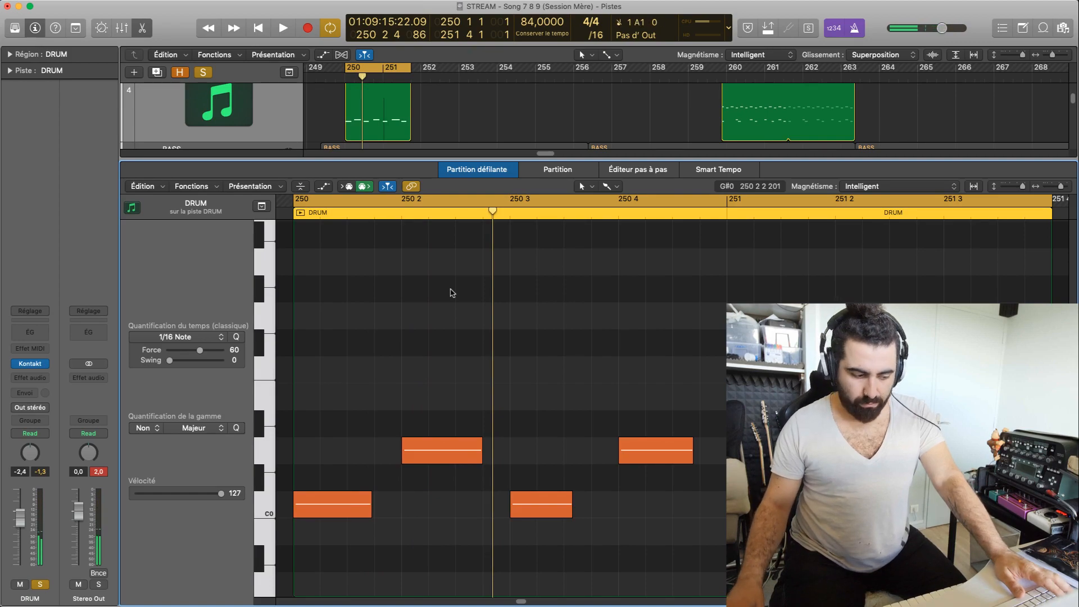
{"action": "key", "text": "space"}
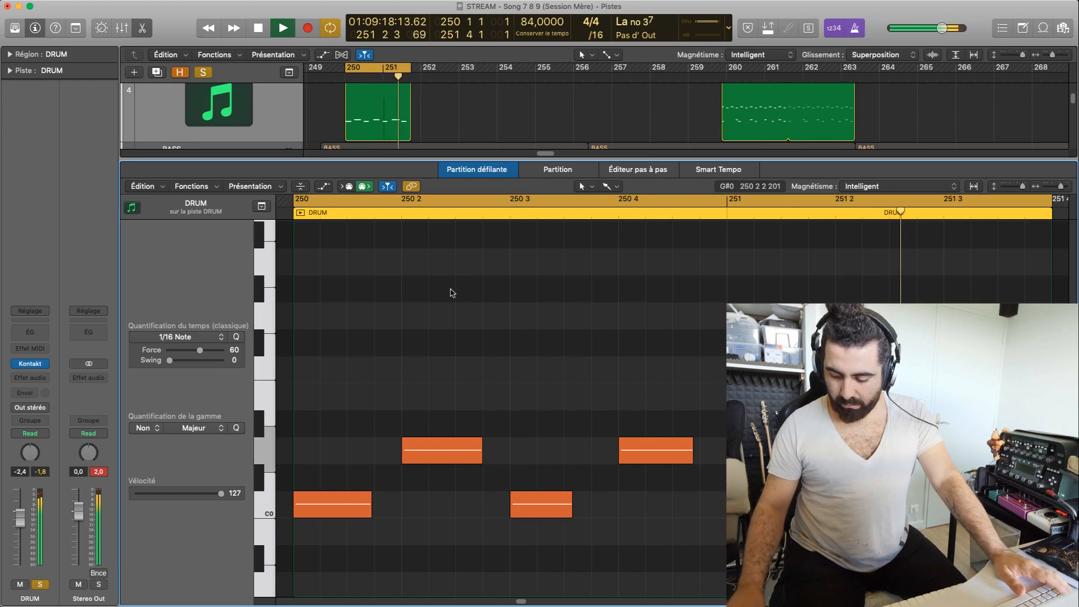
Record B1 notes on the beats and A1 notes on the off-beats into the DRUM region at bar 250.
{"action": "key", "text": "Tab"}
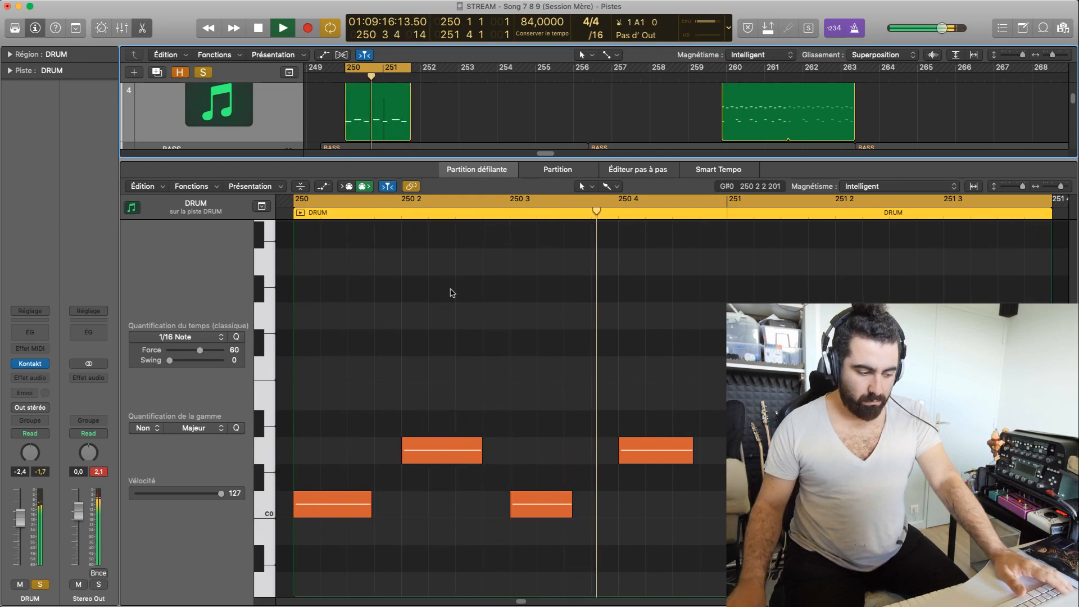
{"action": "key", "text": "space"}
{"action": "key", "text": "space"}
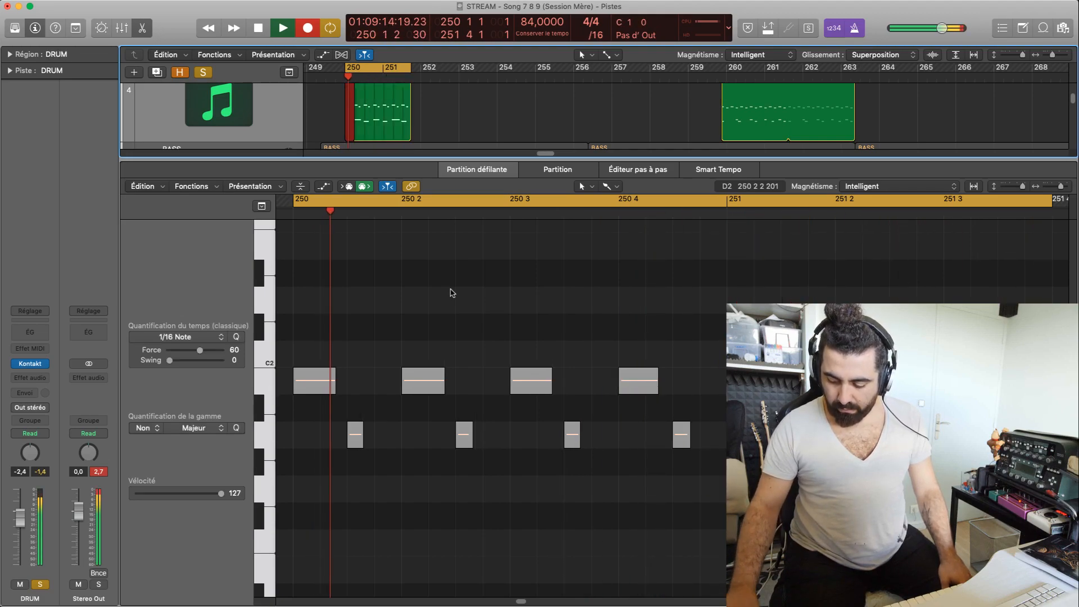
{"action": "key", "text": "space"}
{"action": "scroll", "coordinate": [509, 482], "scroll_direction": "up", "scroll_amount": 10}
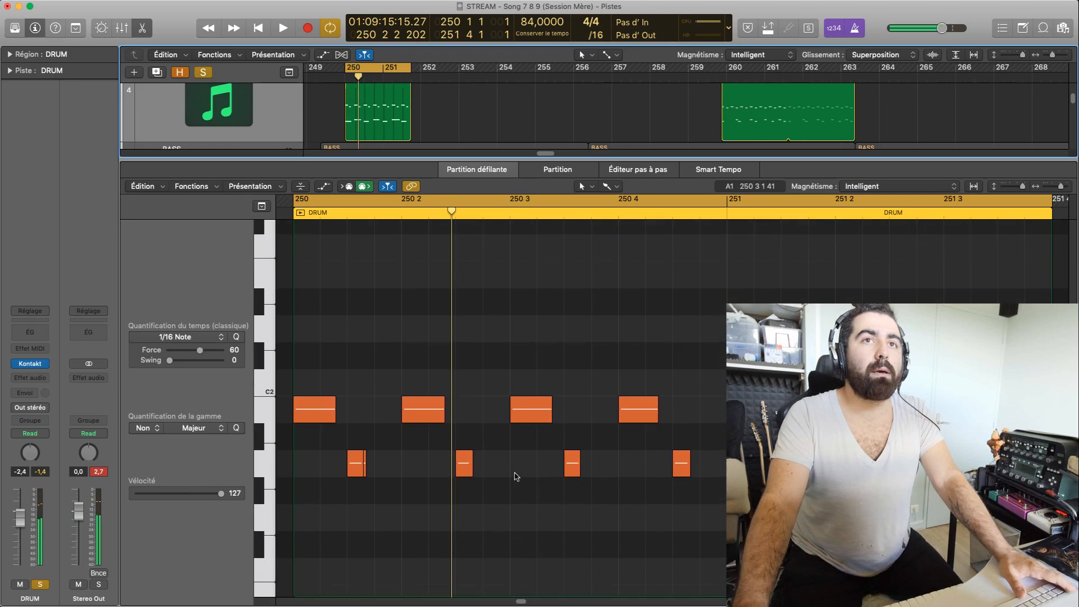
Quantize all recorded B1 and A1 notes in the DRUM region at bar 250 to 1/16 Note with strength 60.
{"action": "left_click_drag", "start_coordinate": [1031, 510], "coordinate": [318, 359]}
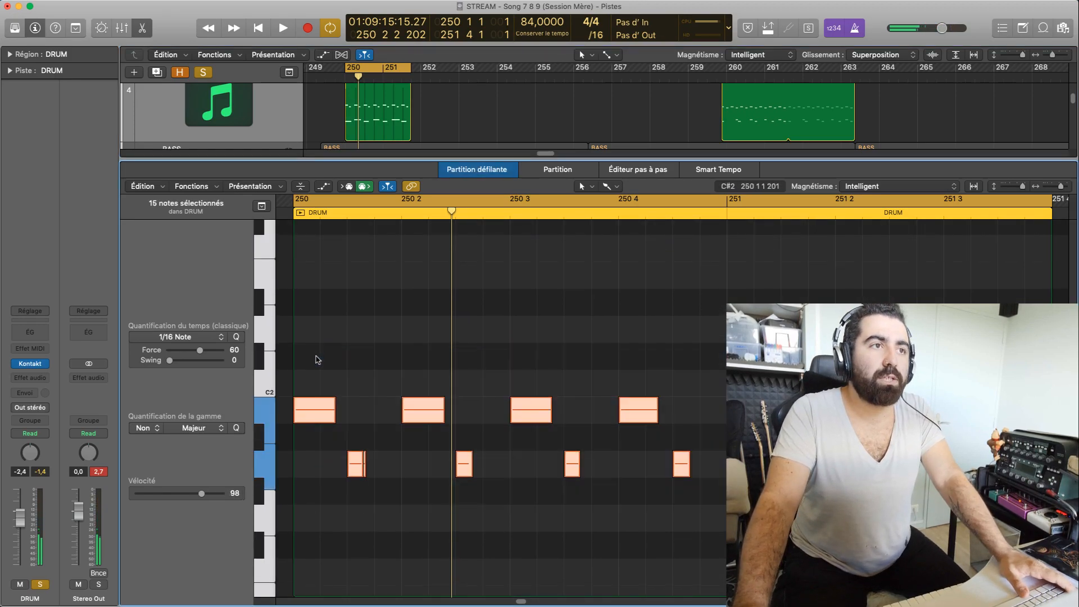
{"action": "left_click", "coordinate": [367, 507]}
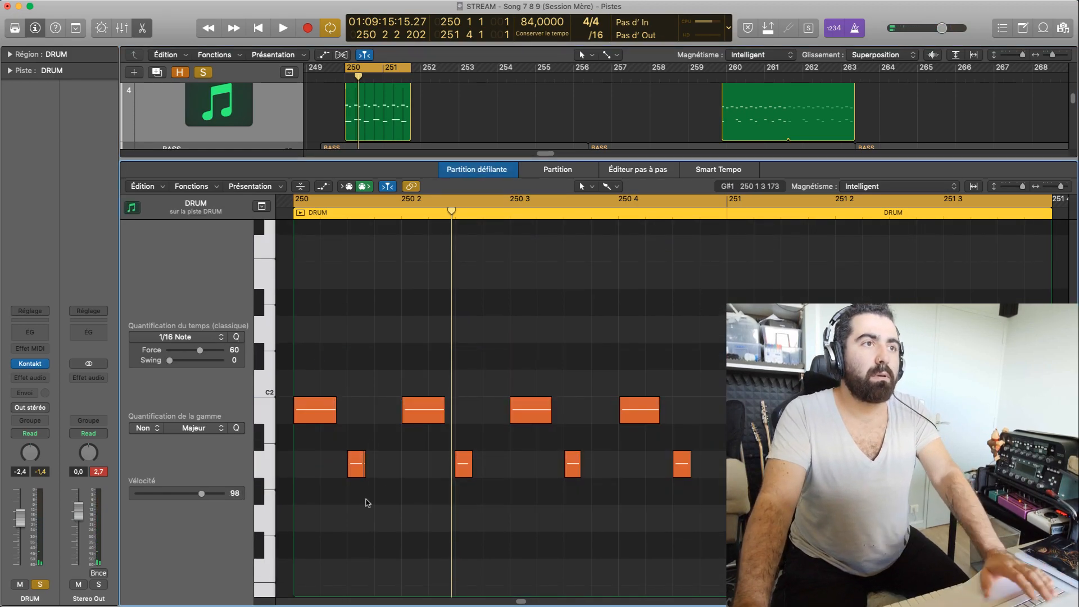
{"action": "left_click", "coordinate": [331, 412]}
{"action": "left_click", "coordinate": [354, 461]}
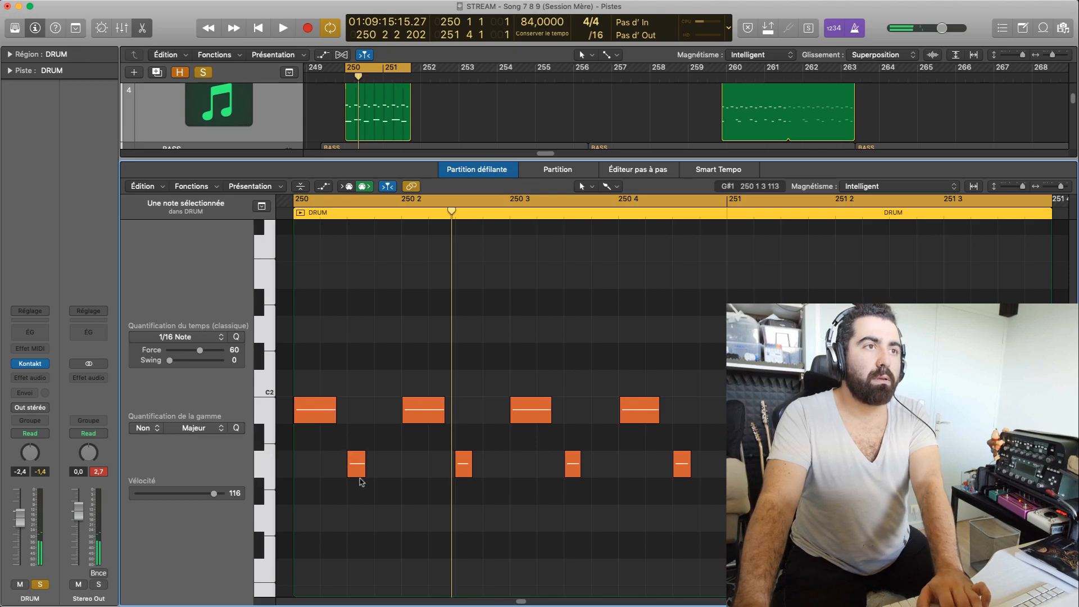
Audition the notes of the DRUM region one after another, starting from the first B1 note.
{"action": "left_click", "coordinate": [331, 415]}
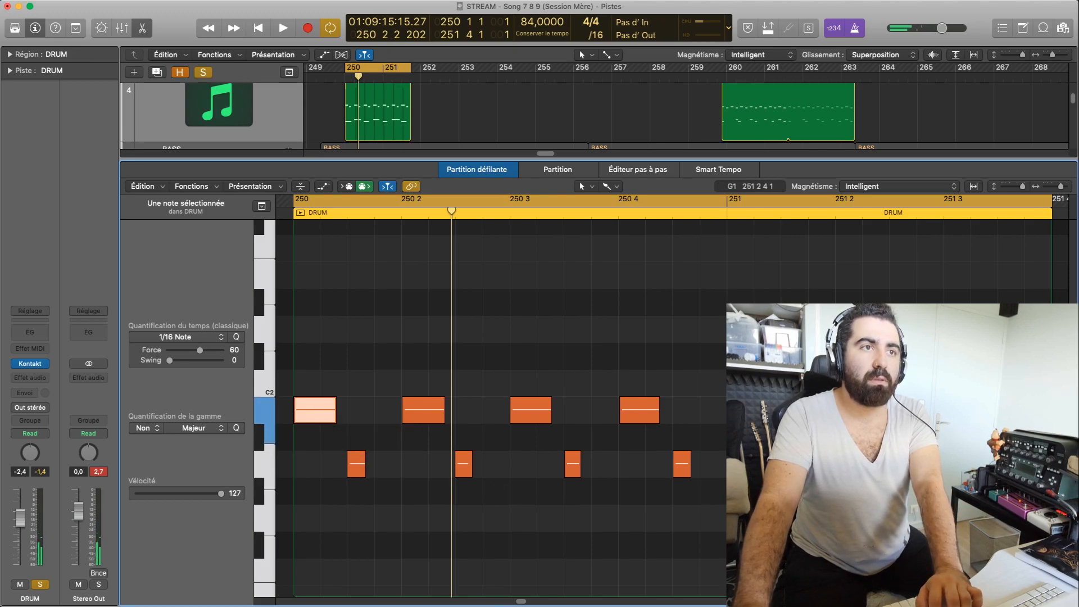
{"action": "key", "text": "Right"}
{"action": "key", "text": "Right"}
{"action": "key", "text": "Right"}
{"action": "key", "text": "Right"}
{"action": "key", "text": "Right"}
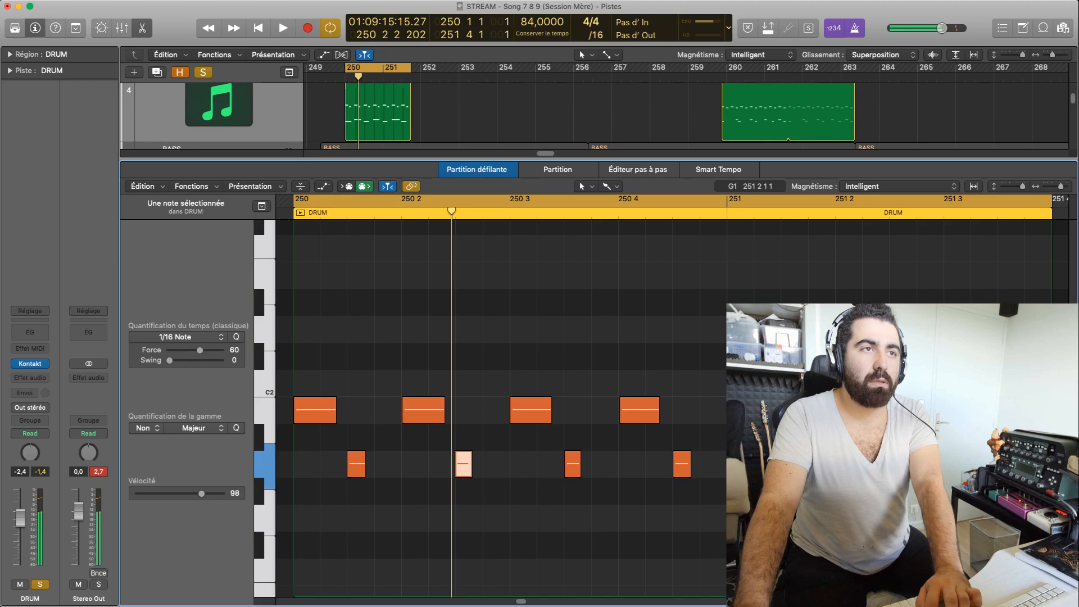
{"action": "key", "text": "Right"}
{"action": "key", "text": "Right"}
{"action": "key", "text": "Right"}
{"action": "key", "text": "Right"}
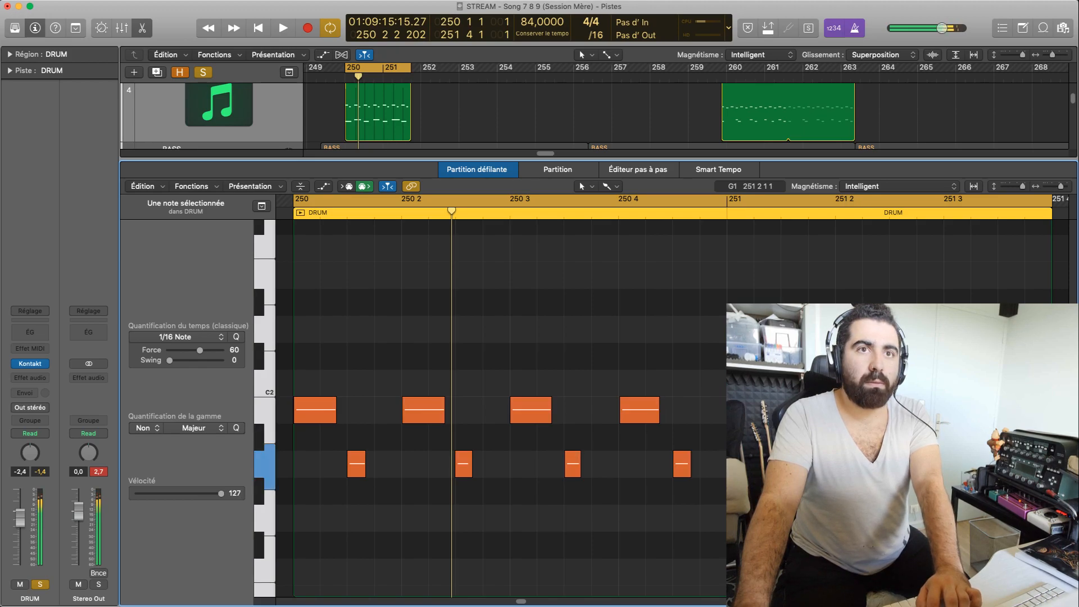
Play the quantized B1 and A1 drum pattern in the cycle at bar 250 and listen to its timing.
{"action": "key", "text": "space"}
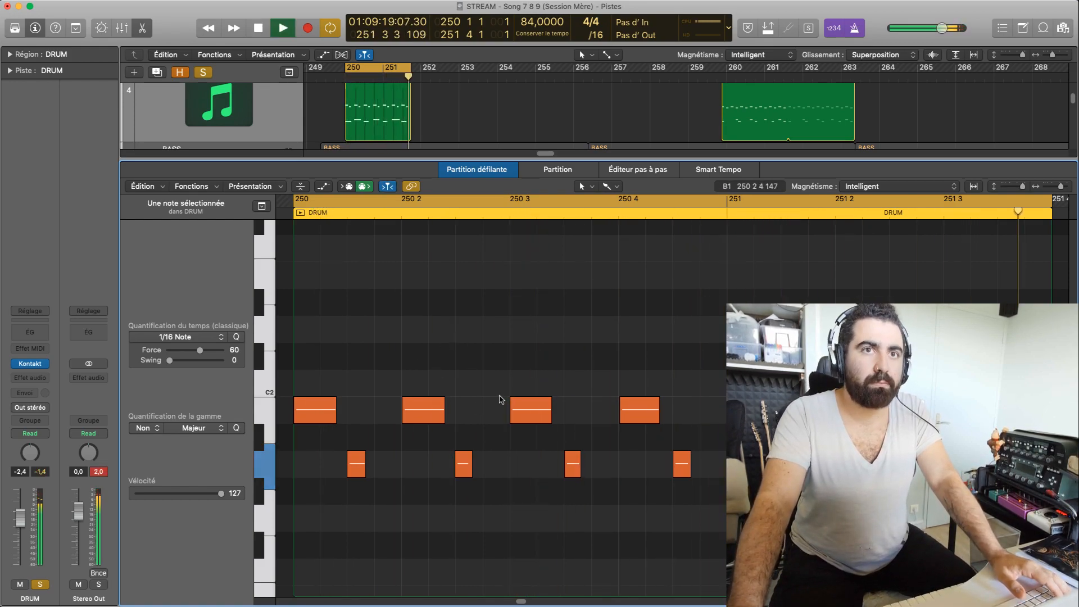
{"action": "left_click", "coordinate": [550, 337]}
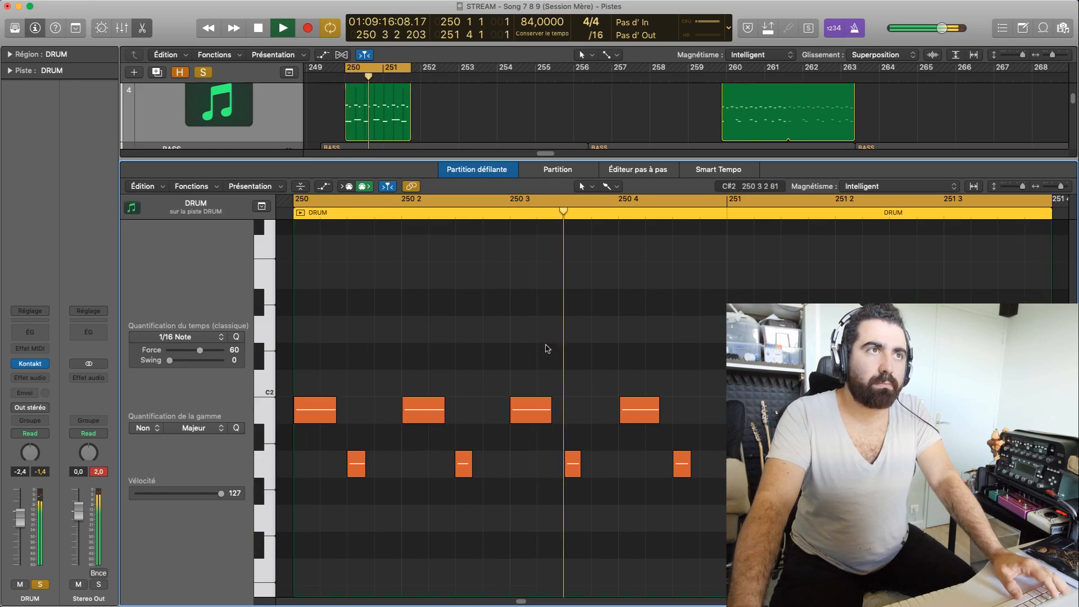
{"action": "key", "text": "space"}
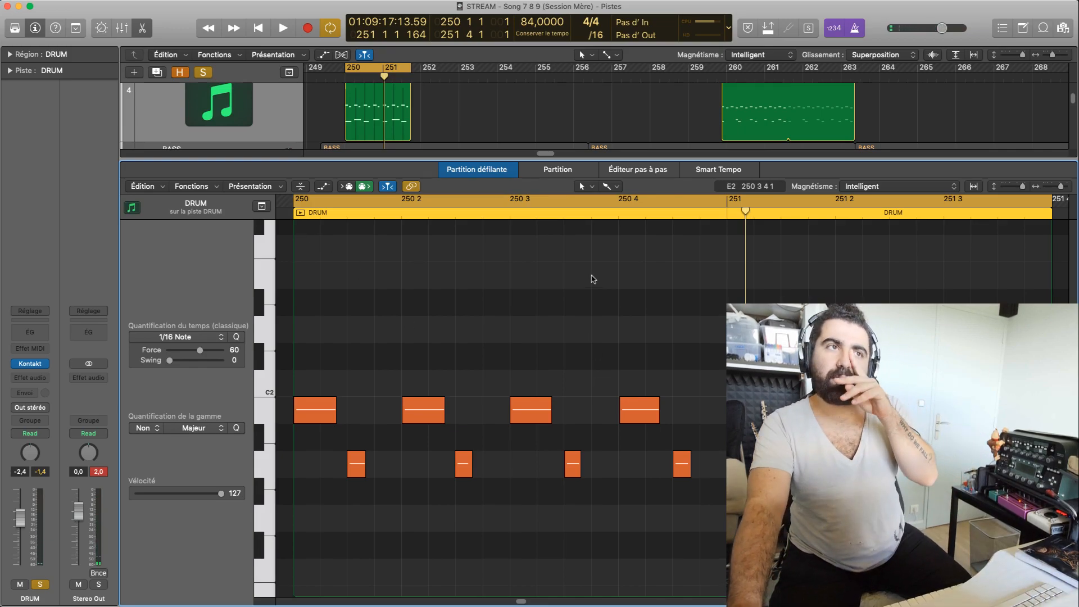
{"action": "right_click", "coordinate": [577, 289]}
{"action": "left_click", "coordinate": [559, 261]}
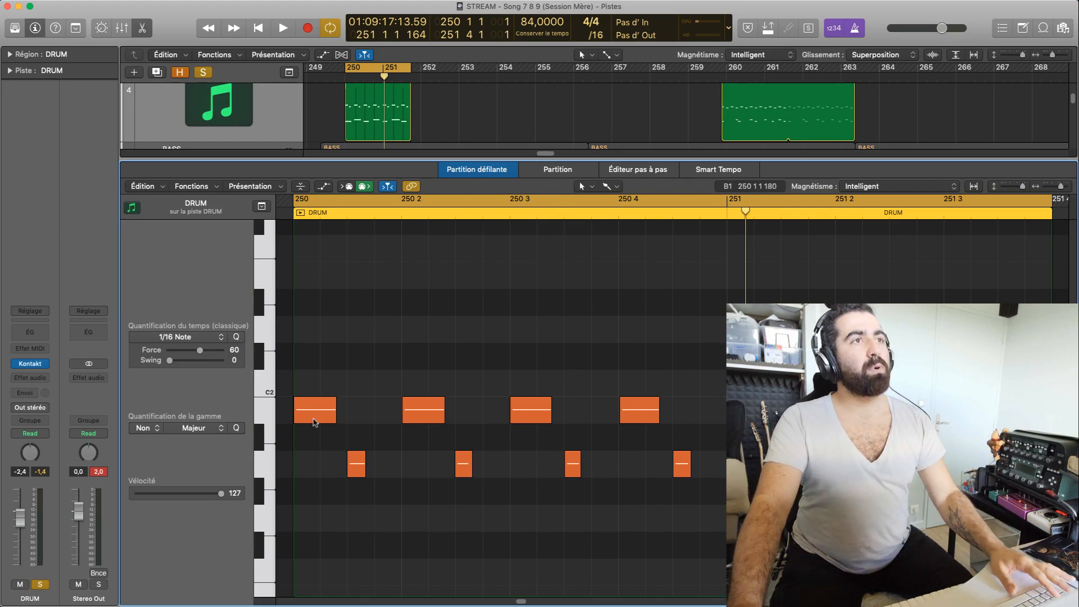
{"action": "key", "text": "space"}
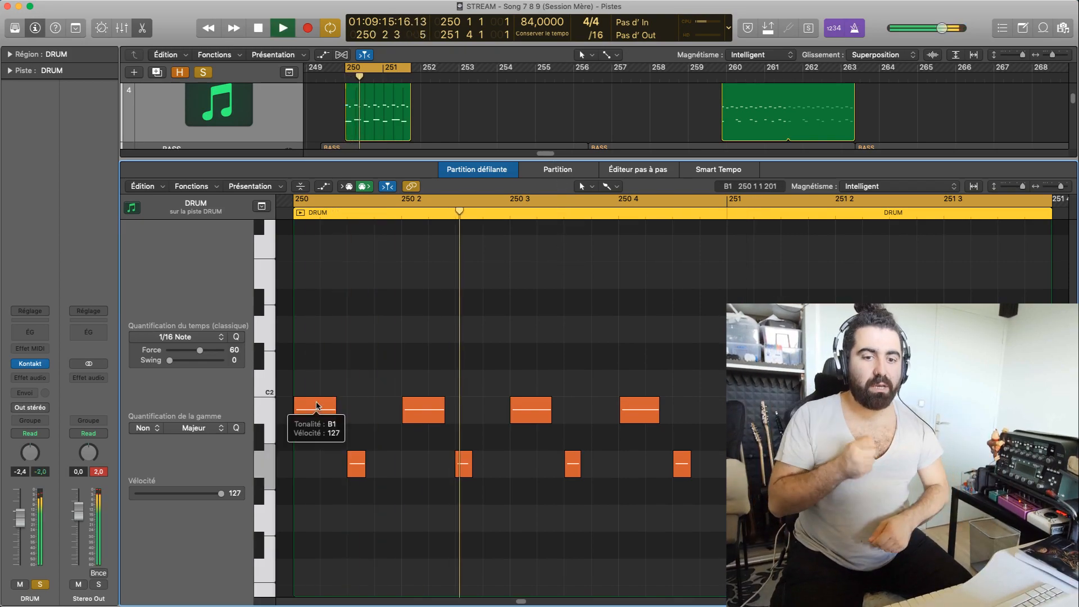
{"action": "key", "text": "space"}
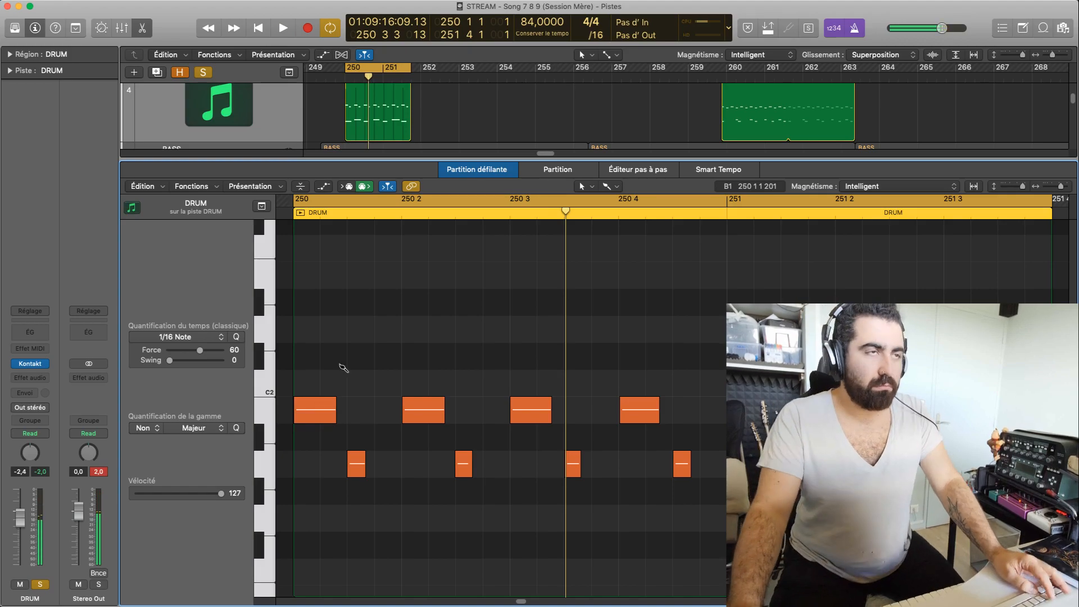
Close the note editor and move the DRUM region from bar 250 to 256 2 3 1, aligned with the rhythm guitar regions.
{"action": "key", "text": "p"}
{"action": "scroll", "coordinate": [382, 176], "scroll_direction": "up", "scroll_amount": 5}
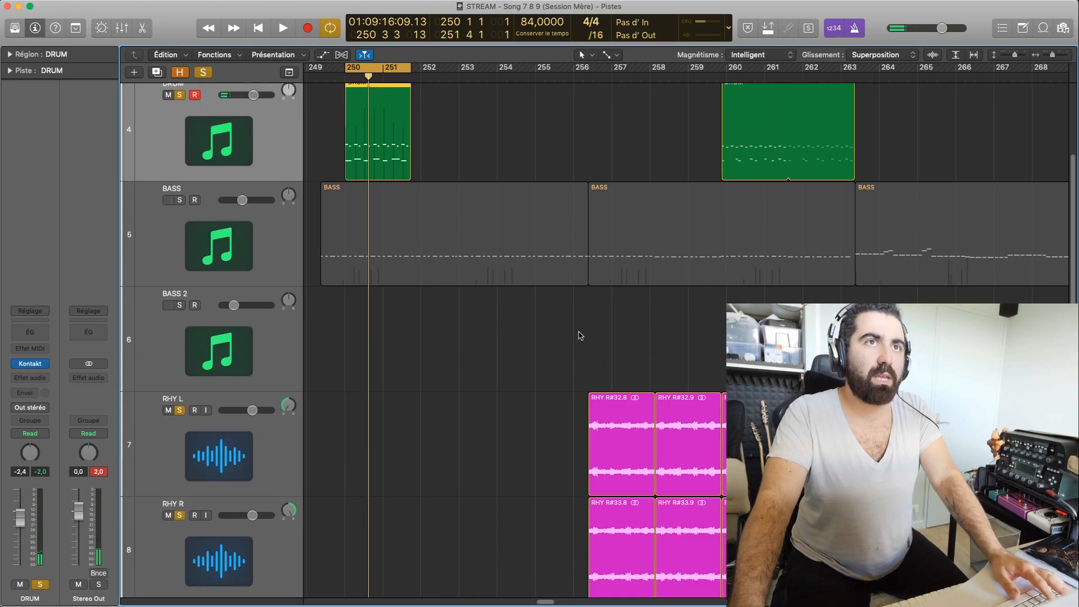
{"action": "left_click_drag", "start_coordinate": [384, 296], "coordinate": [628, 265]}
{"action": "scroll", "coordinate": [682, 279], "scroll_direction": "down", "scroll_amount": 3}
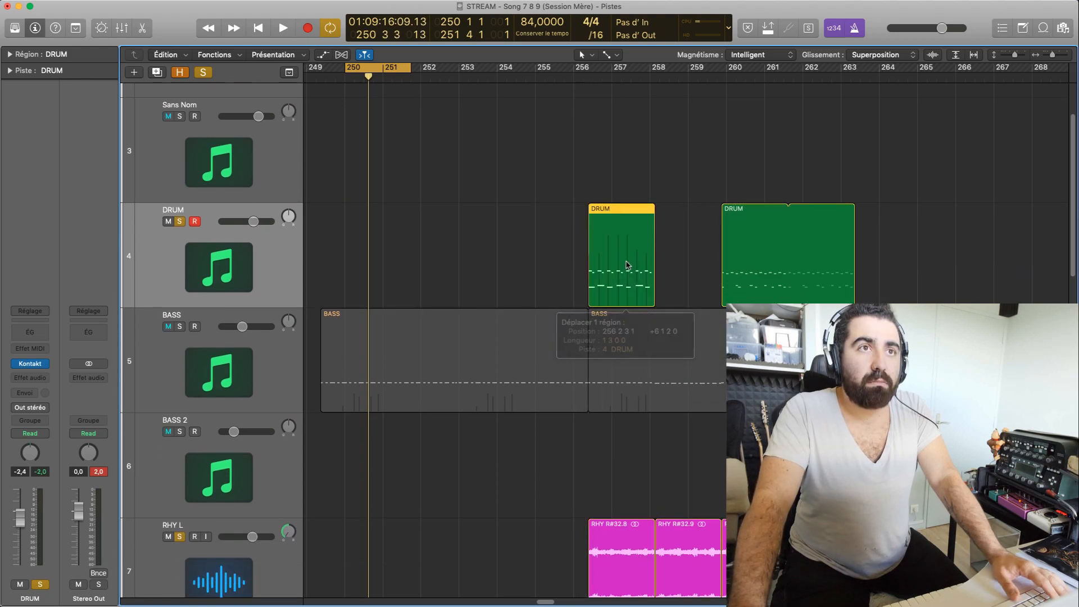
Turn off the cycle and unsolo the RHY L and RHY R tracks.
{"action": "left_click", "coordinate": [800, 252]}
{"action": "left_click_drag", "start_coordinate": [778, 74], "coordinate": [777, 80]}
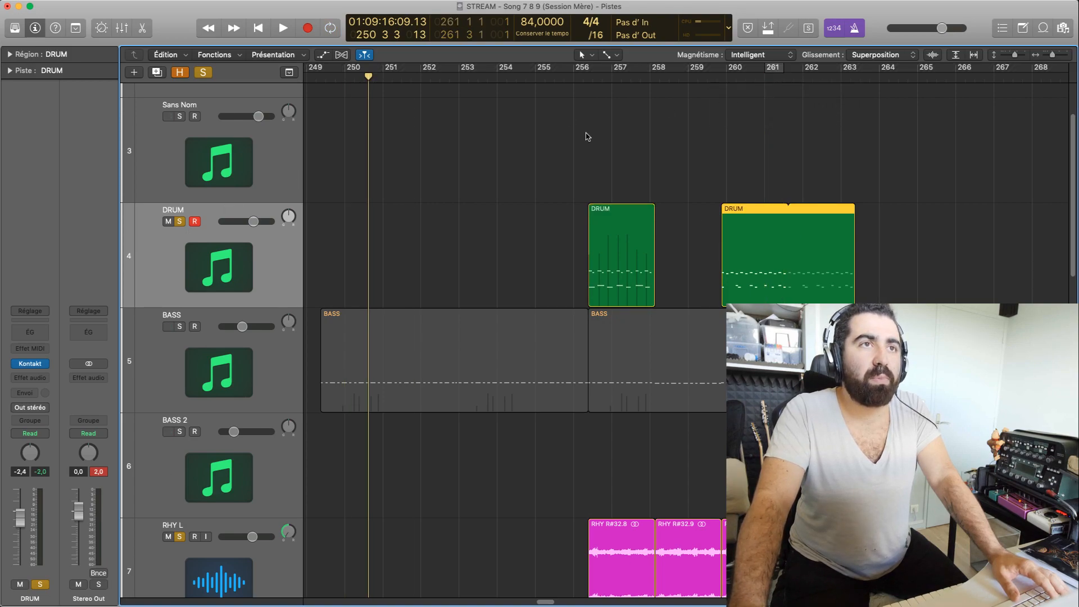
{"action": "left_click", "coordinate": [179, 537]}
{"action": "scroll", "coordinate": [193, 496], "scroll_direction": "down", "scroll_amount": 3}
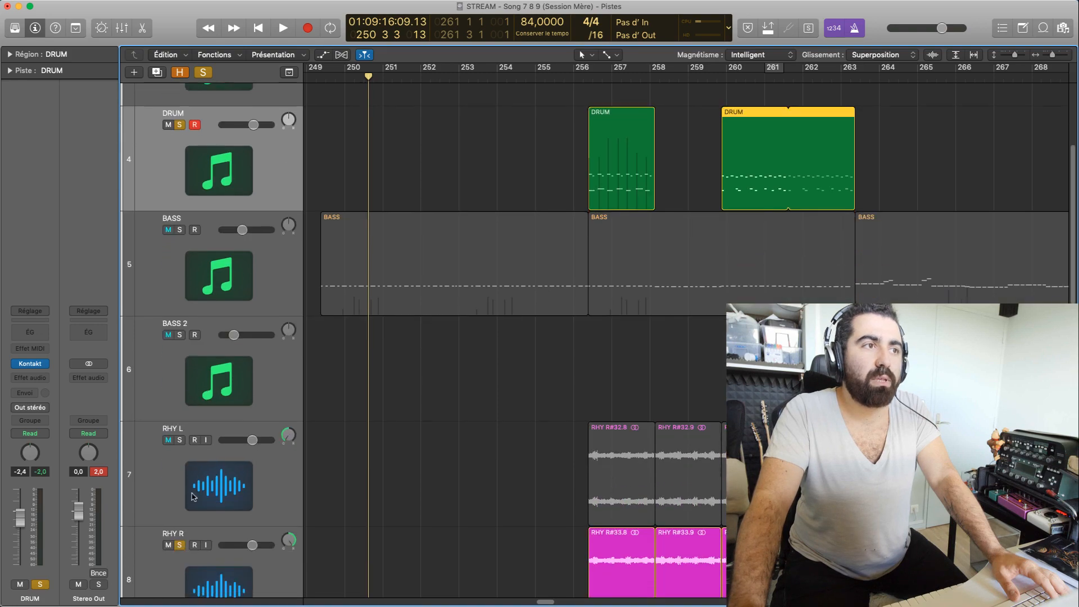
{"action": "left_click", "coordinate": [179, 545]}
Split the second DRUM region at 261 3 3 1 and delete the part after the split.
{"action": "scroll", "coordinate": [762, 91], "scroll_direction": "up", "scroll_amount": 3}
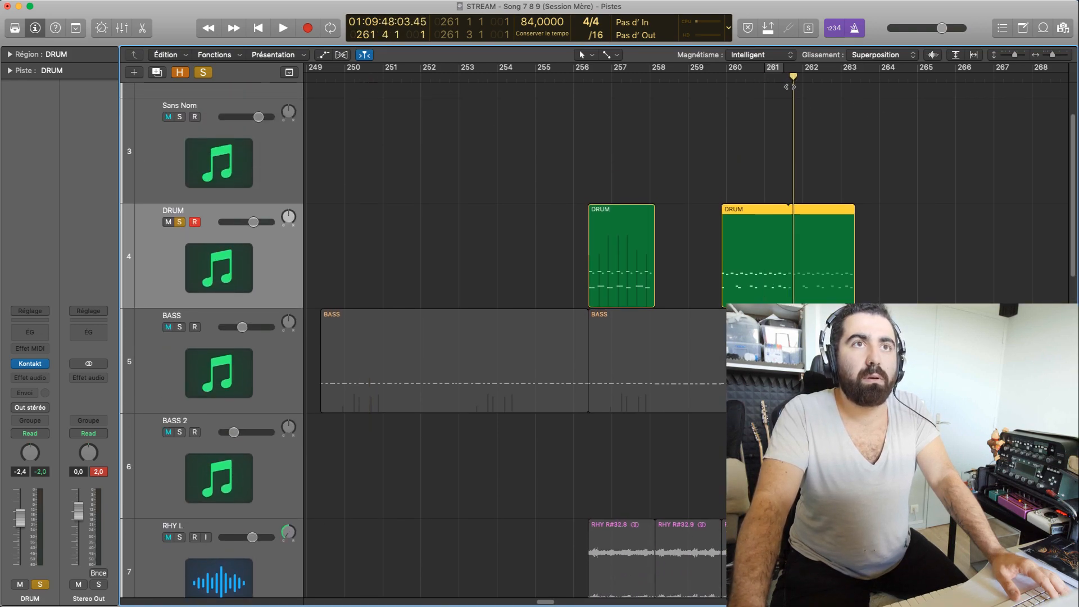
{"action": "left_click", "coordinate": [808, 241]}
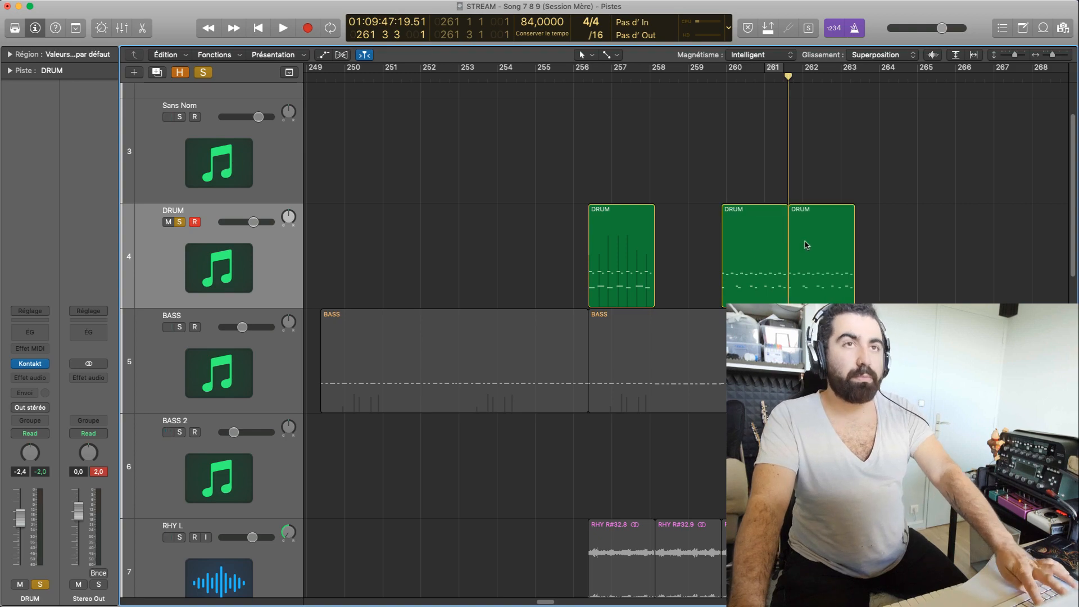
{"action": "key", "text": "Delete"}
Move the remaining half of the second DRUM region directly against the end of the first DRUM region.
{"action": "left_click_drag", "start_coordinate": [754, 249], "coordinate": [678, 238]}
{"action": "key", "text": "super+Right"}
{"action": "key", "text": "super+Right"}
{"action": "key", "text": "super+Right"}
{"action": "left_click", "coordinate": [690, 173]}
Select the two adjacent DRUM regions in turn to compare their note patterns.
{"action": "left_click", "coordinate": [612, 230]}
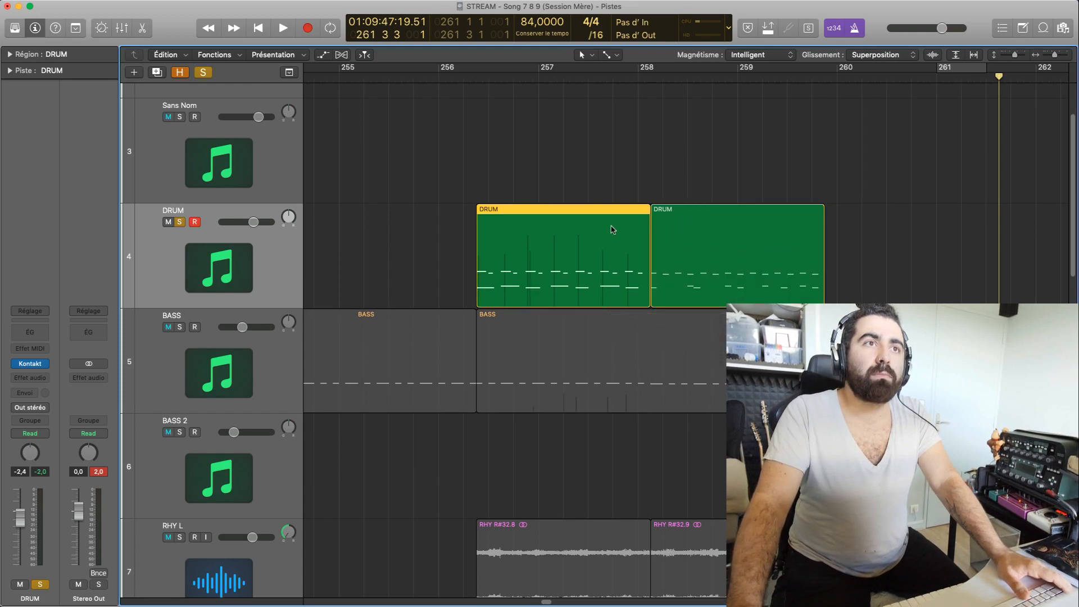
{"action": "left_click", "coordinate": [705, 235]}
{"action": "left_click", "coordinate": [593, 236]}
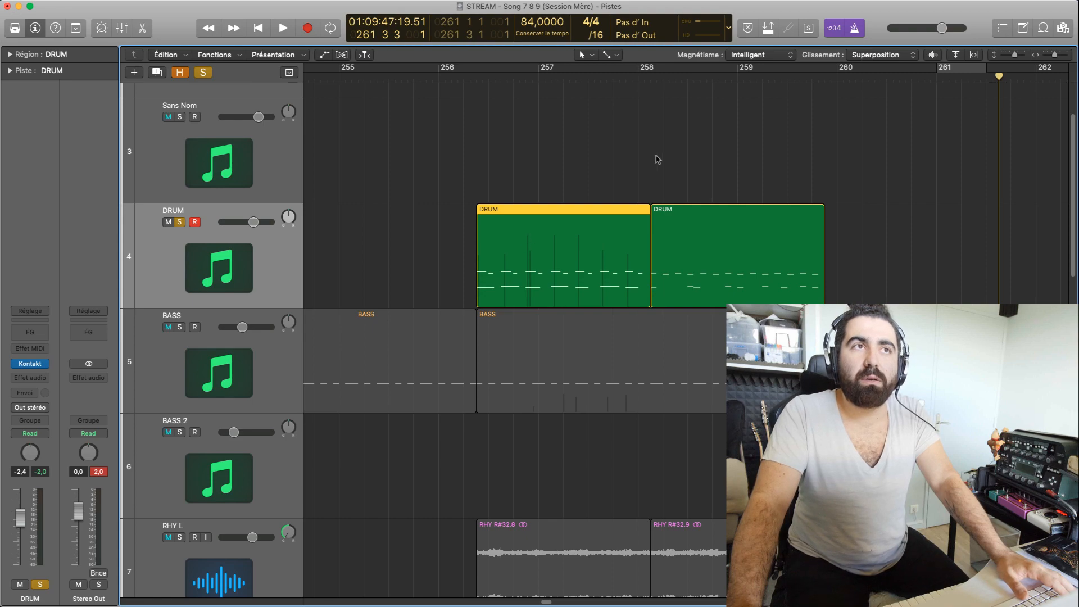
{"action": "left_click", "coordinate": [687, 260]}
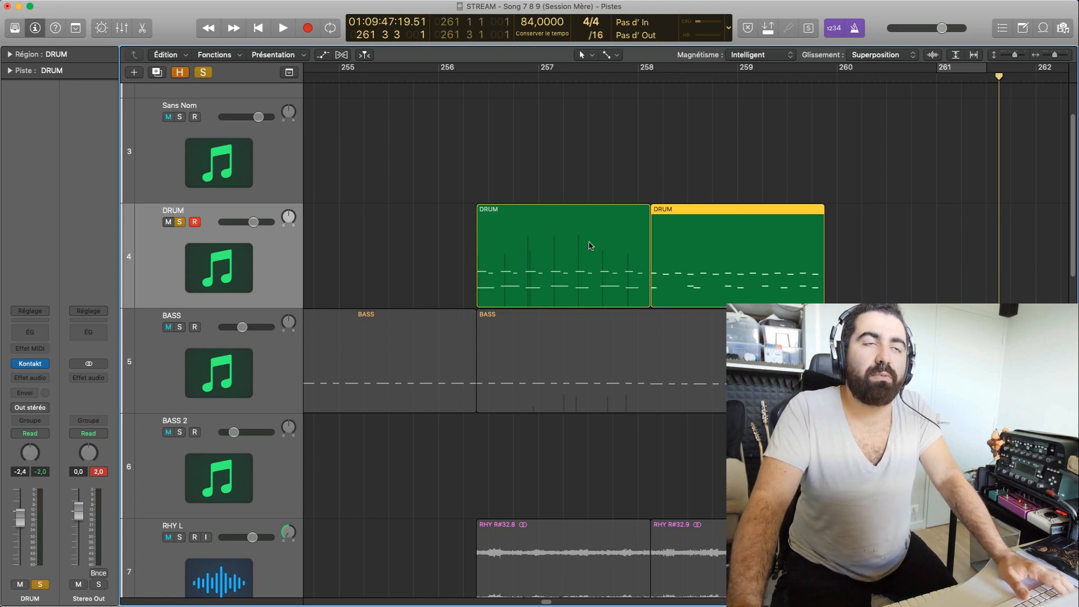
{"action": "left_click", "coordinate": [550, 229]}
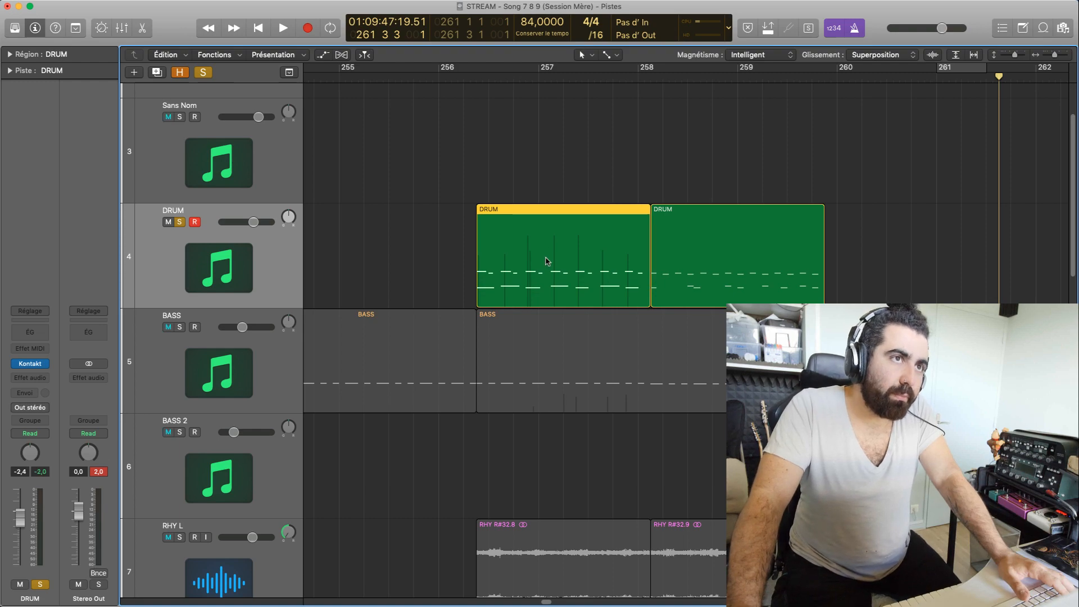
{"action": "left_click", "coordinate": [581, 149]}
{"action": "left_click", "coordinate": [553, 267]}
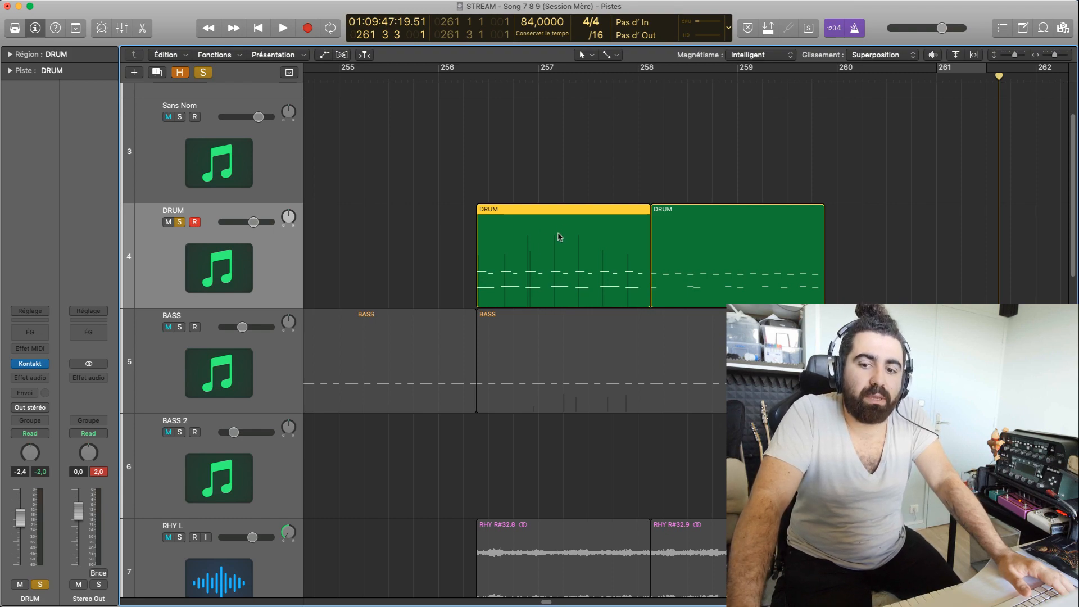
{"action": "left_click", "coordinate": [747, 239]}
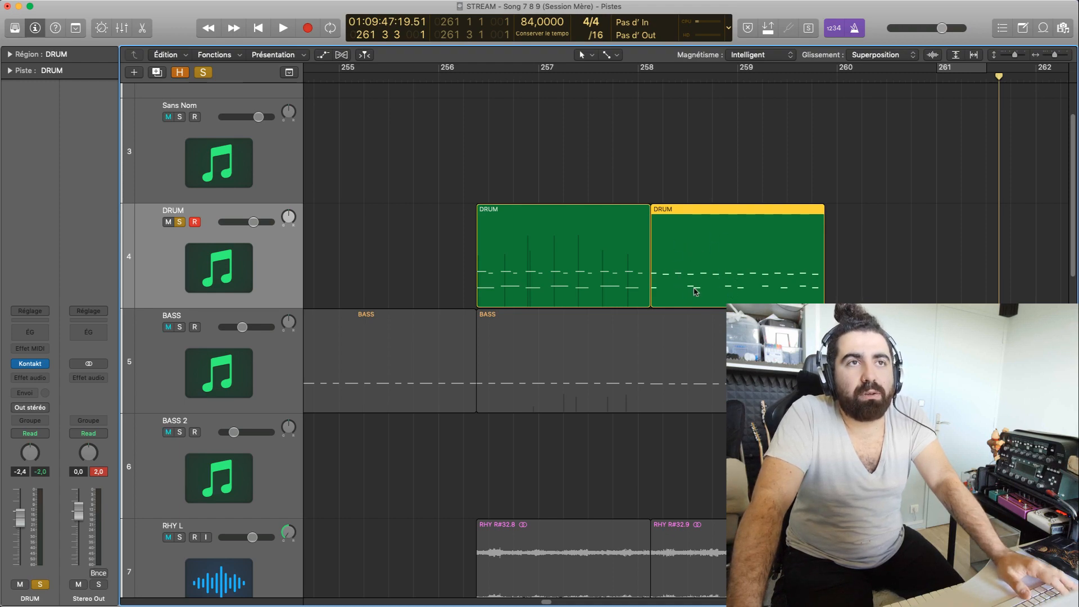
{"action": "left_click", "coordinate": [695, 199]}
Set the cycle range from 256 2 3 1 to 259 4 3 1 so it spans both DRUM regions.
{"action": "left_click", "coordinate": [473, 85]}
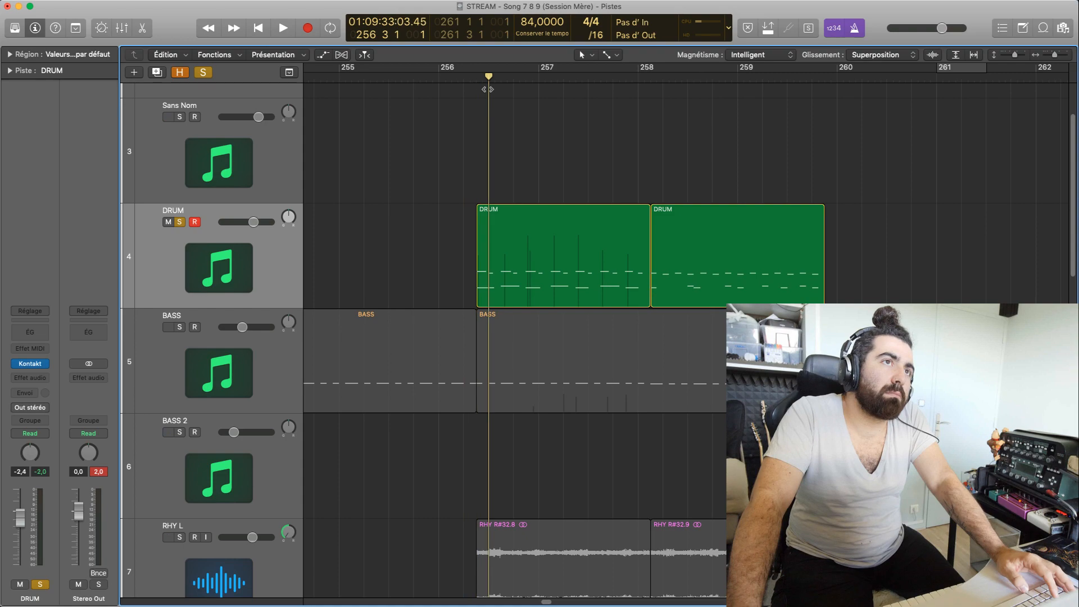
{"action": "mouse_move", "coordinate": [479, 73]}
{"action": "left_mouse_down"}
{"action": "mouse_move", "coordinate": [736, 74]}
{"action": "mouse_move", "coordinate": [718, 82]}
{"action": "left_mouse_up"}
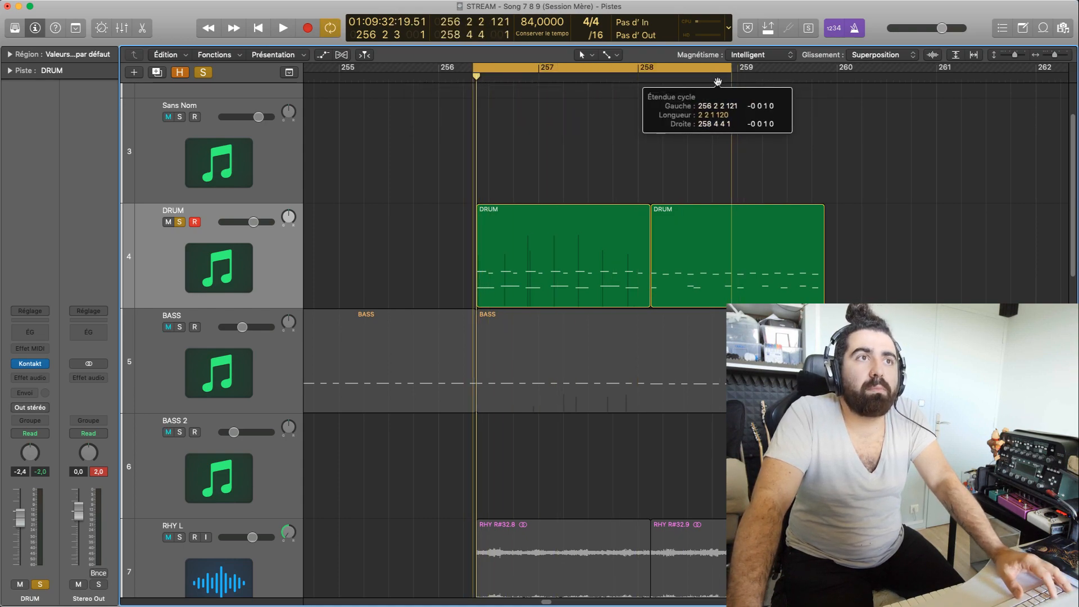
{"action": "key", "text": "super+Right"}
{"action": "key", "text": "super+Right"}
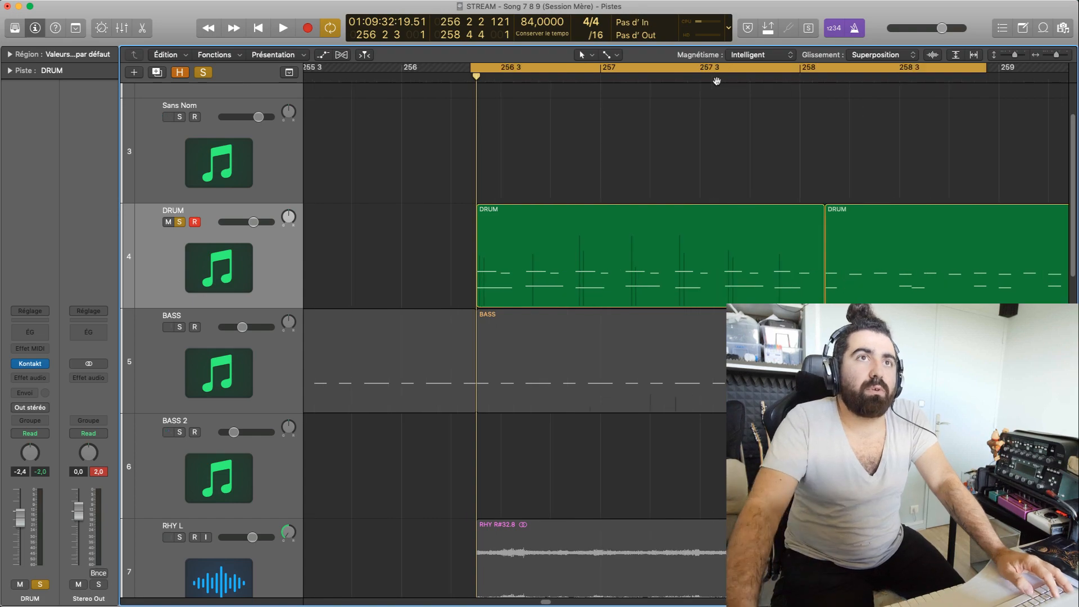
{"action": "left_click_drag", "start_coordinate": [717, 81], "coordinate": [723, 79]}
{"action": "key", "text": "space"}
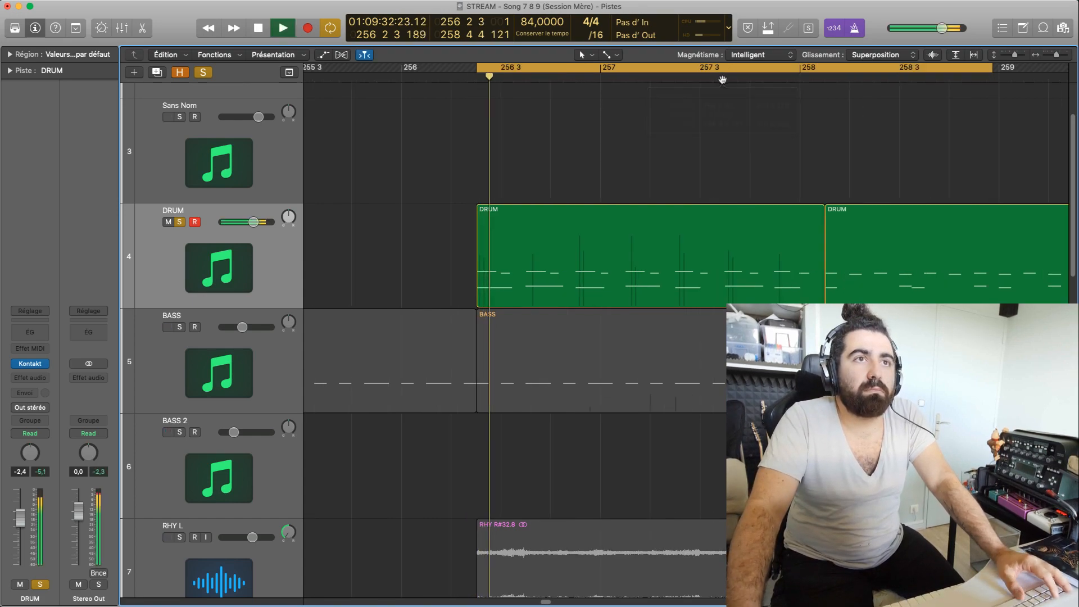
{"action": "key", "text": "space"}
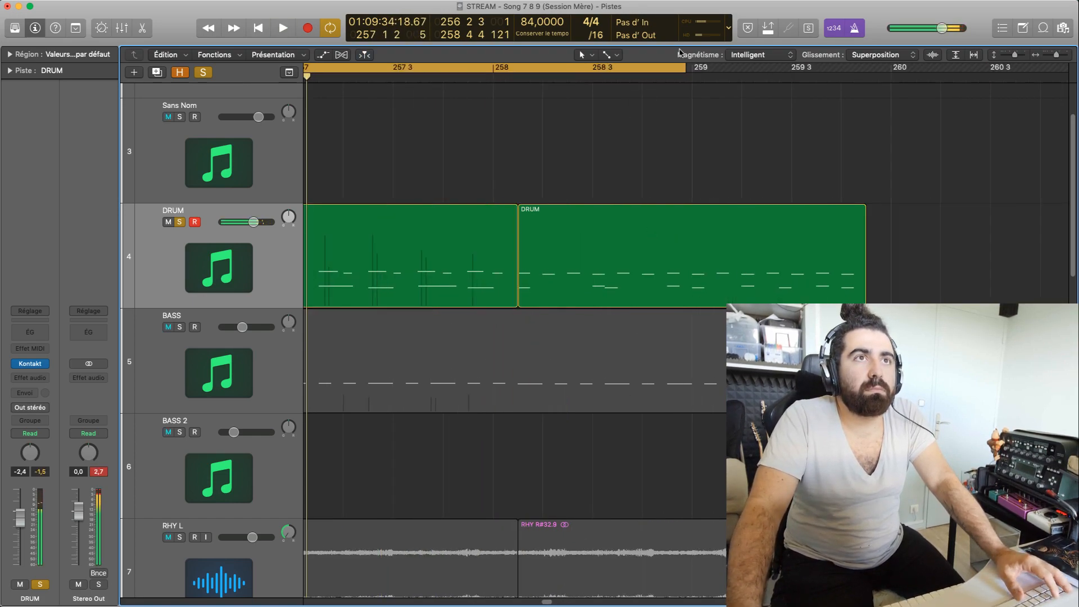
{"action": "left_click_drag", "start_coordinate": [685, 74], "coordinate": [867, 205]}
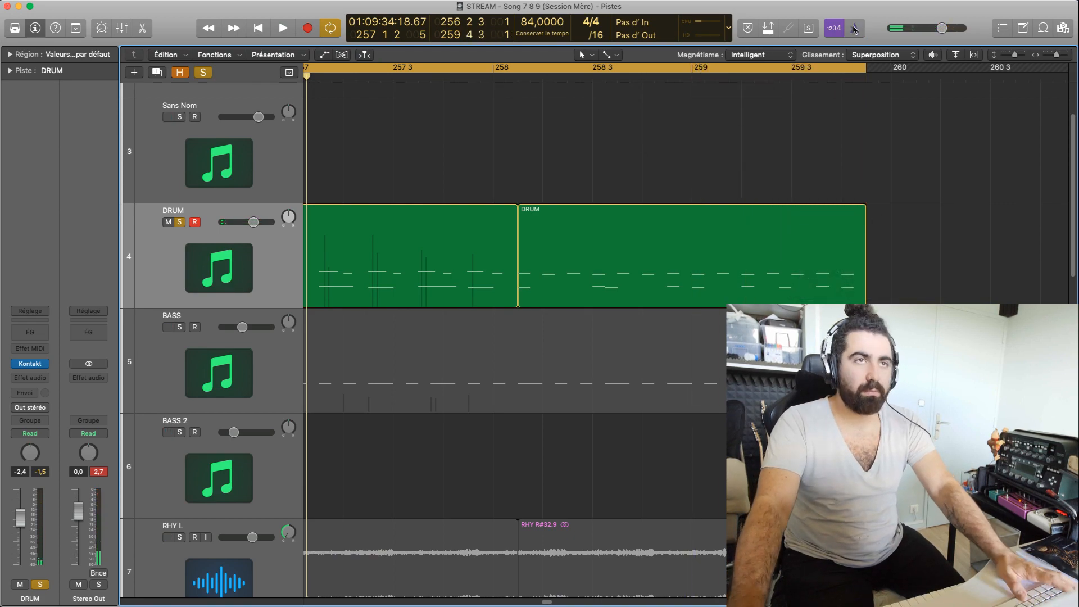
Turn off the metronome click and play both DRUM regions through the cycle.
{"action": "key", "text": "space"}
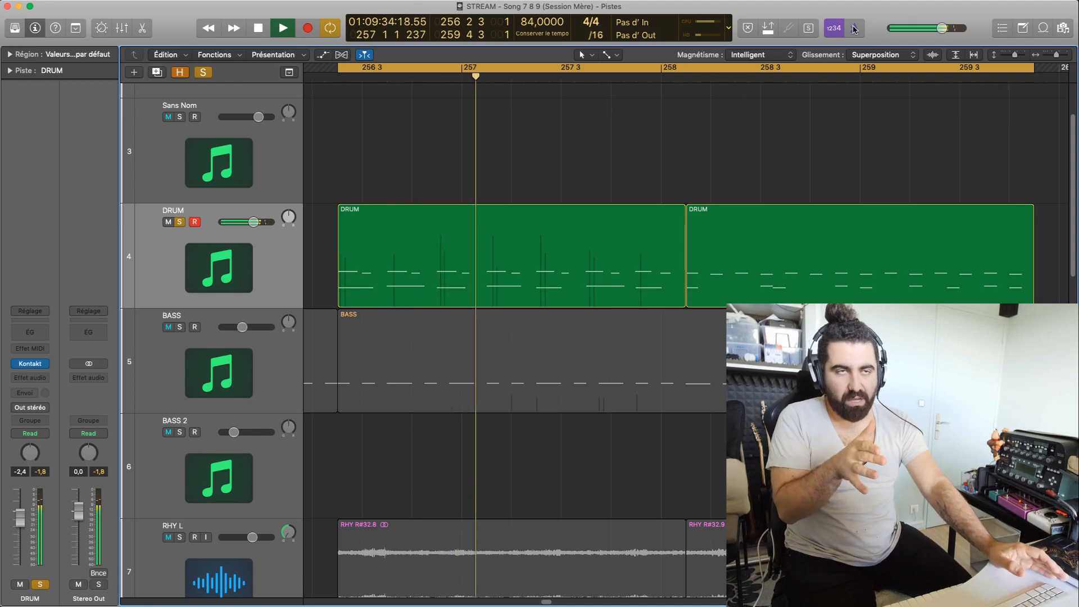
{"action": "left_click", "coordinate": [854, 30]}
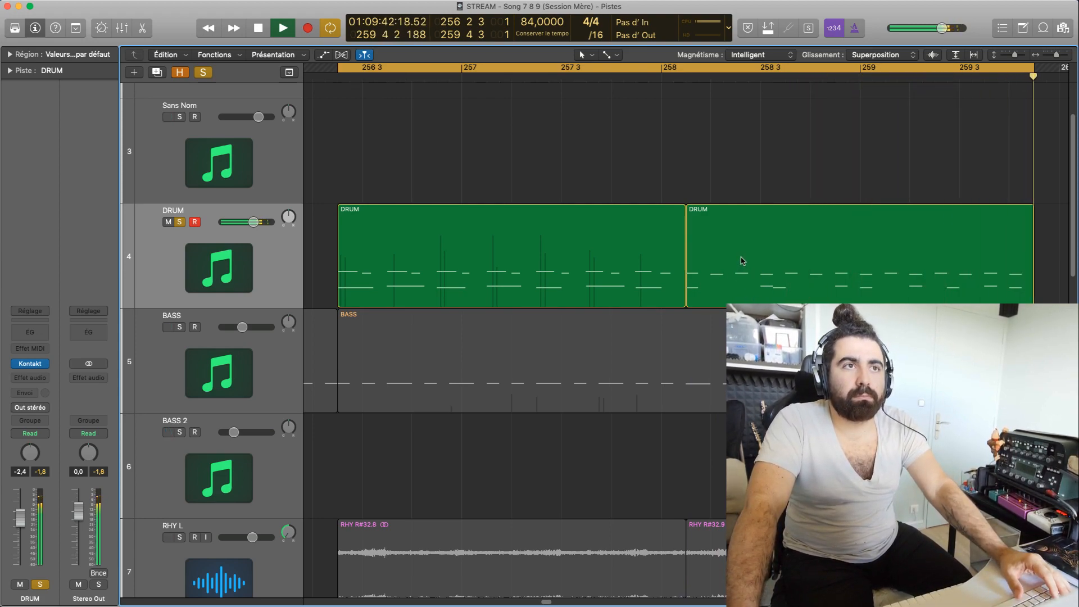
{"action": "key", "text": "space"}
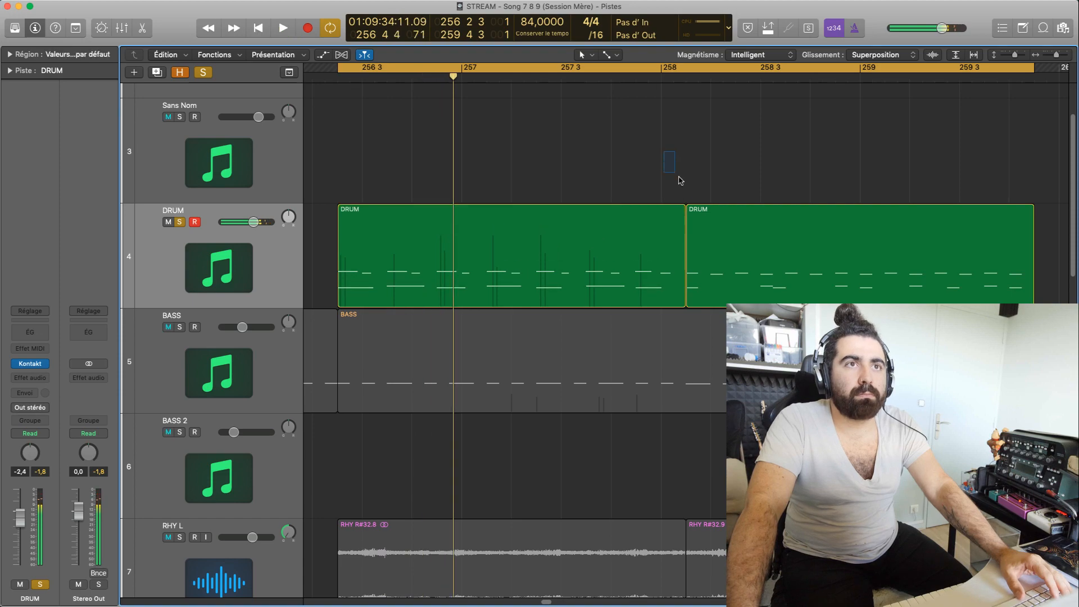
Open the first DRUM region in the piano roll and audition its two opening notes.
{"action": "left_click_drag", "start_coordinate": [673, 168], "coordinate": [697, 216]}
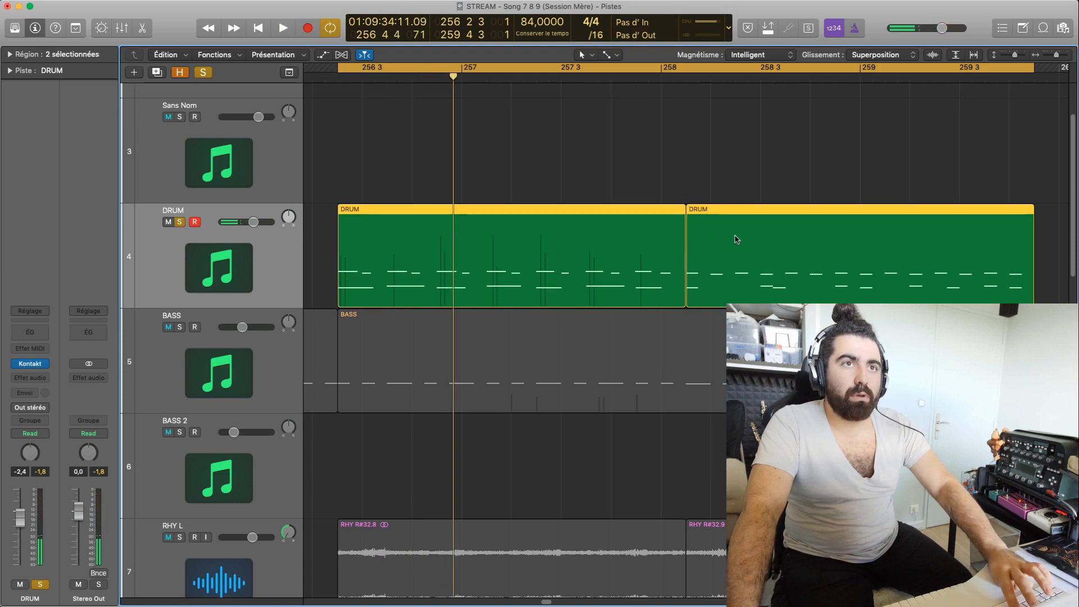
{"action": "double_click", "coordinate": [607, 258]}
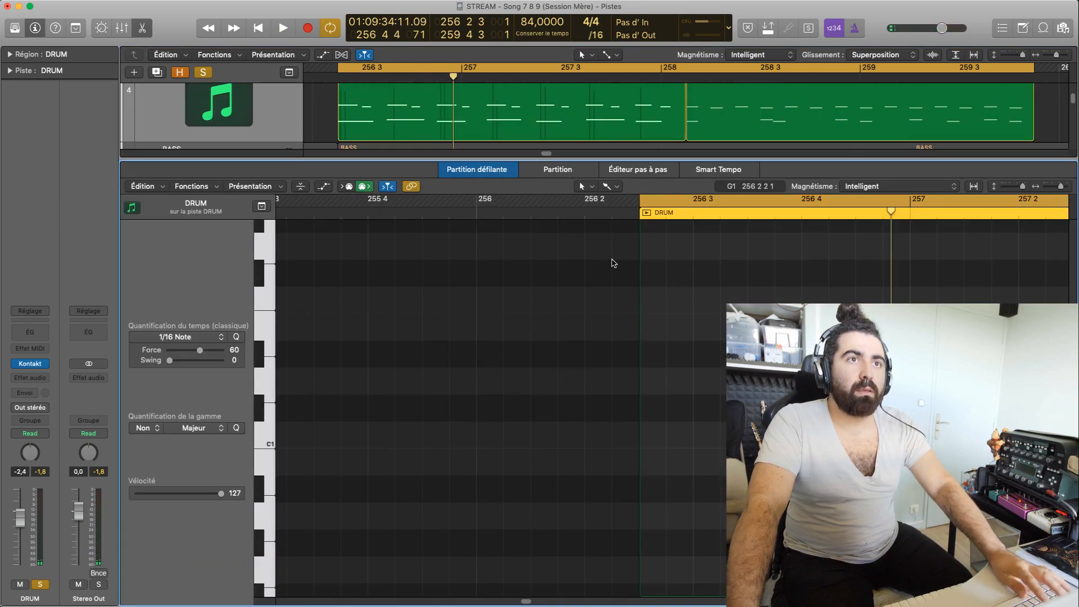
{"action": "left_click", "coordinate": [652, 332]}
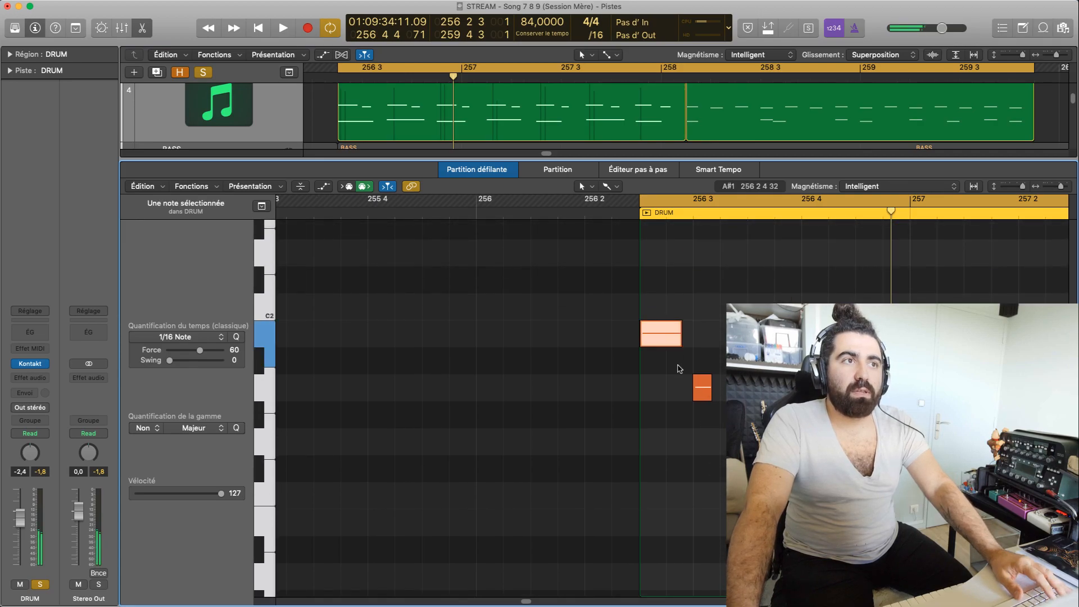
{"action": "left_click", "coordinate": [701, 384]}
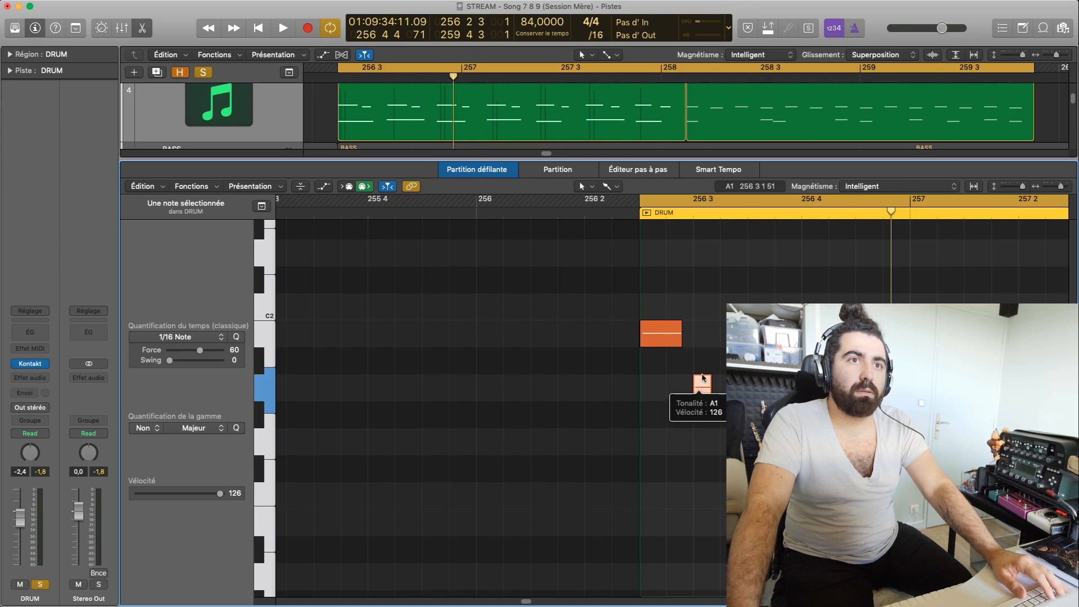
Open the second DRUM region in the piano roll, examine its pattern and select its notes.
{"action": "left_click", "coordinate": [832, 122]}
{"action": "key", "text": "e"}
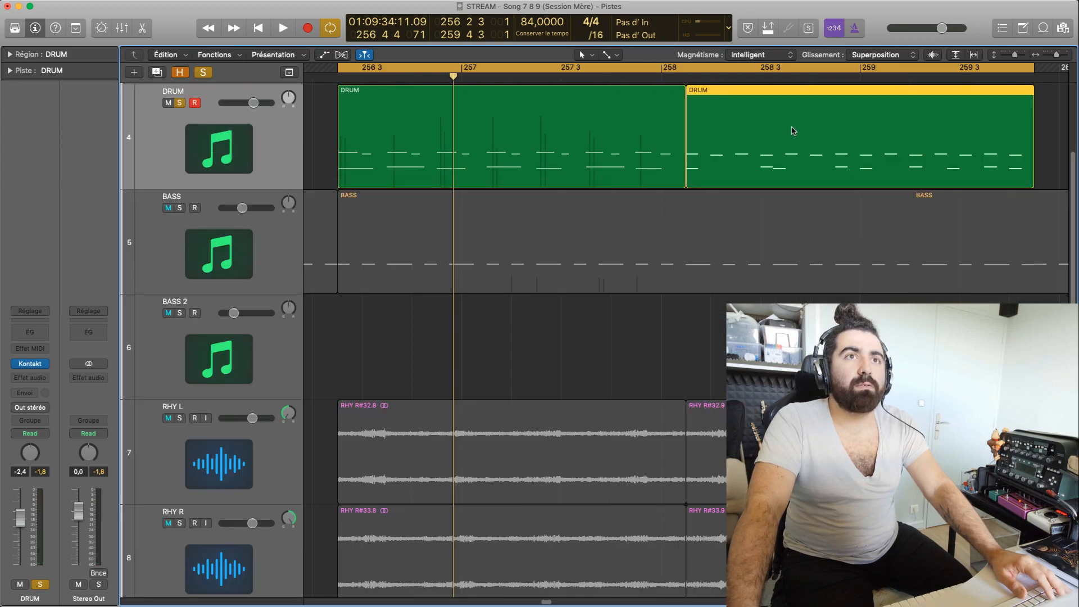
{"action": "key", "text": "e"}
{"action": "key", "text": "e"}
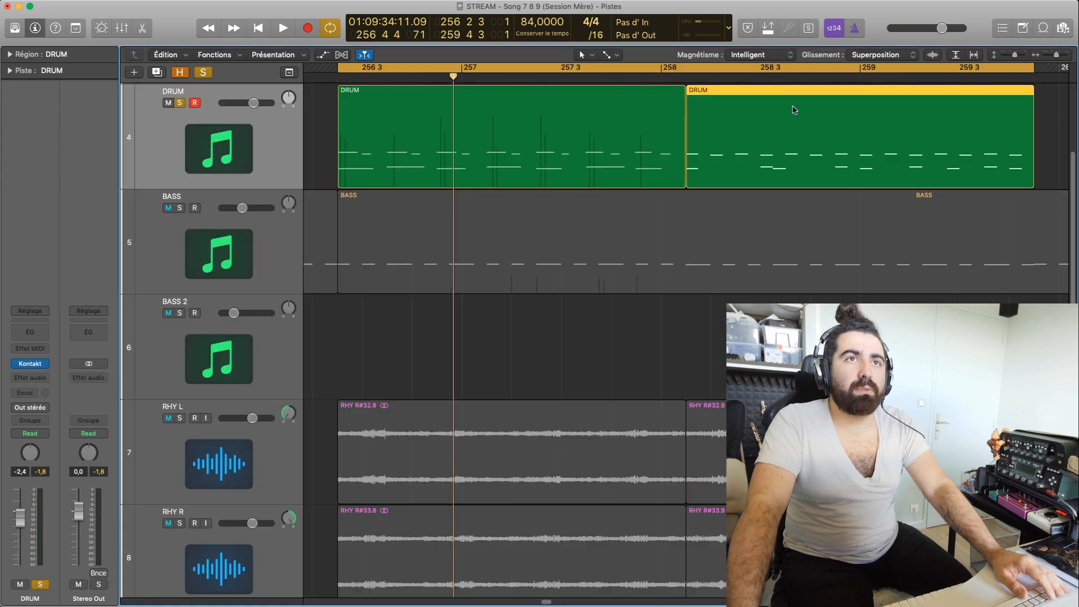
{"action": "key", "text": "e"}
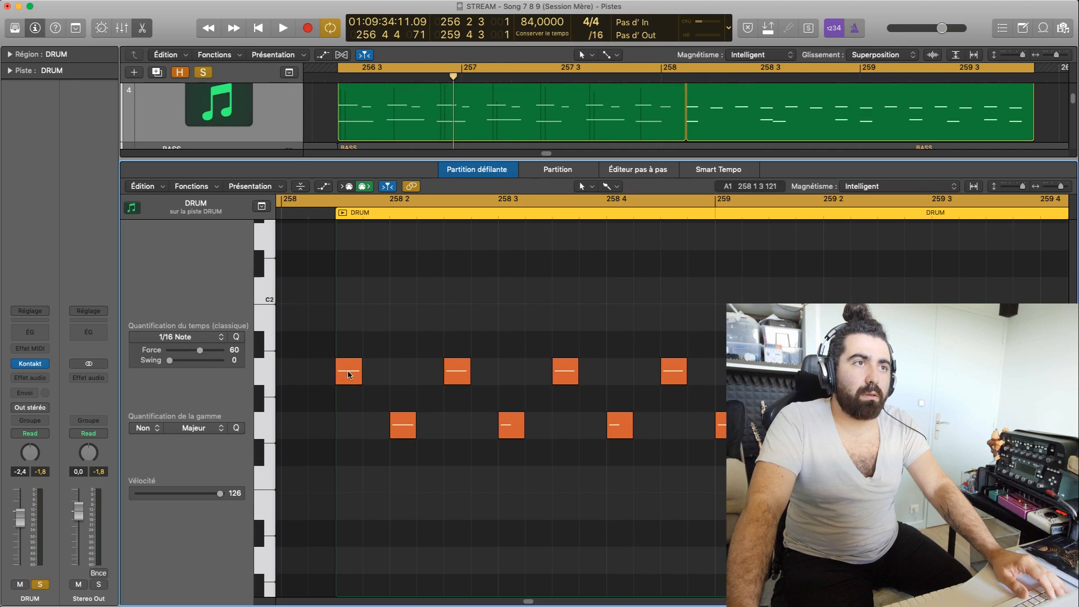
{"action": "scroll", "coordinate": [590, 579], "scroll_direction": "right", "scroll_amount": 5}
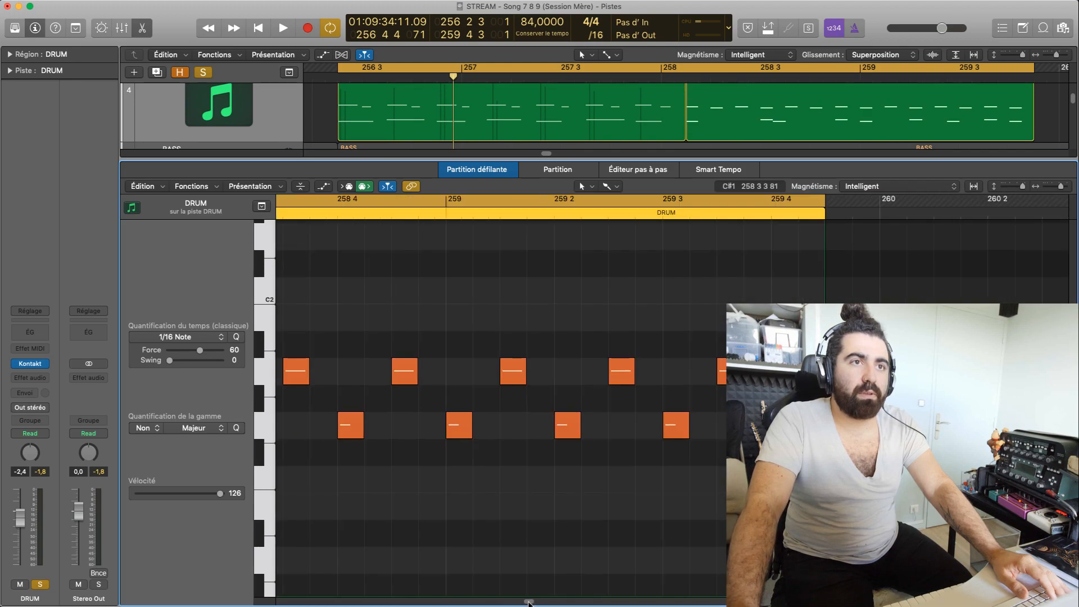
{"action": "left_click_drag", "start_coordinate": [799, 467], "coordinate": [592, 330]}
{"action": "scroll", "coordinate": [523, 601], "scroll_direction": "right", "scroll_amount": 5}
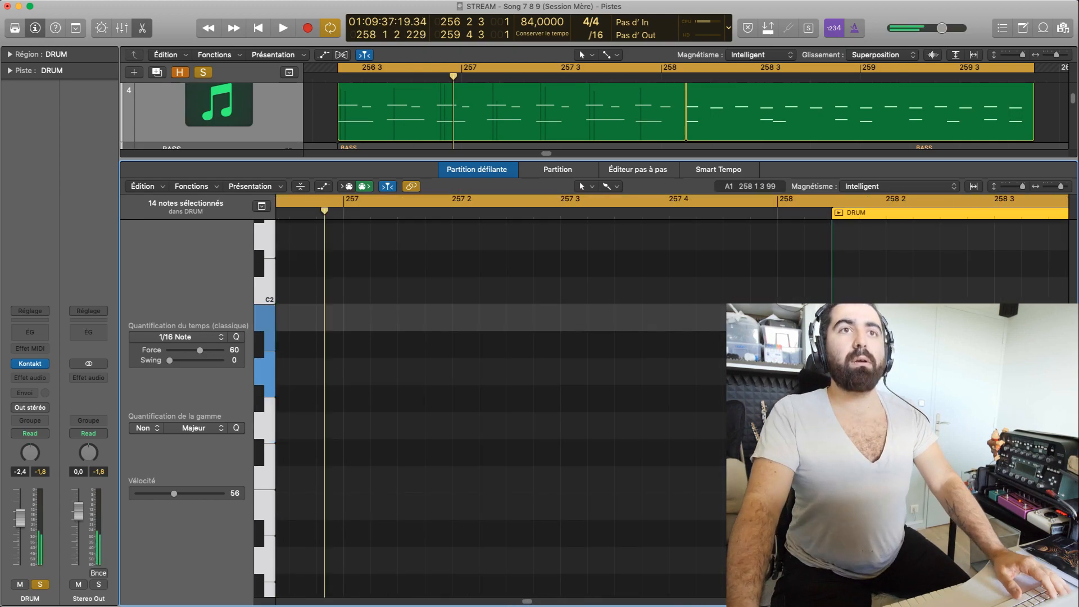
Play both DRUM regions through the cycle and close the piano roll while listening.
{"action": "key", "text": "space"}
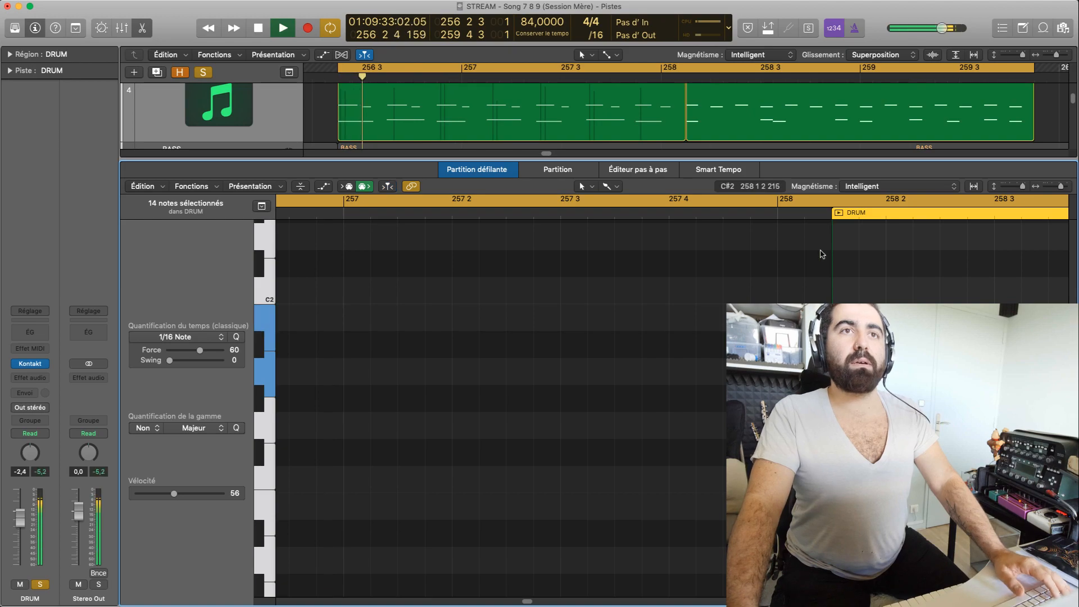
{"action": "left_click", "coordinate": [740, 278]}
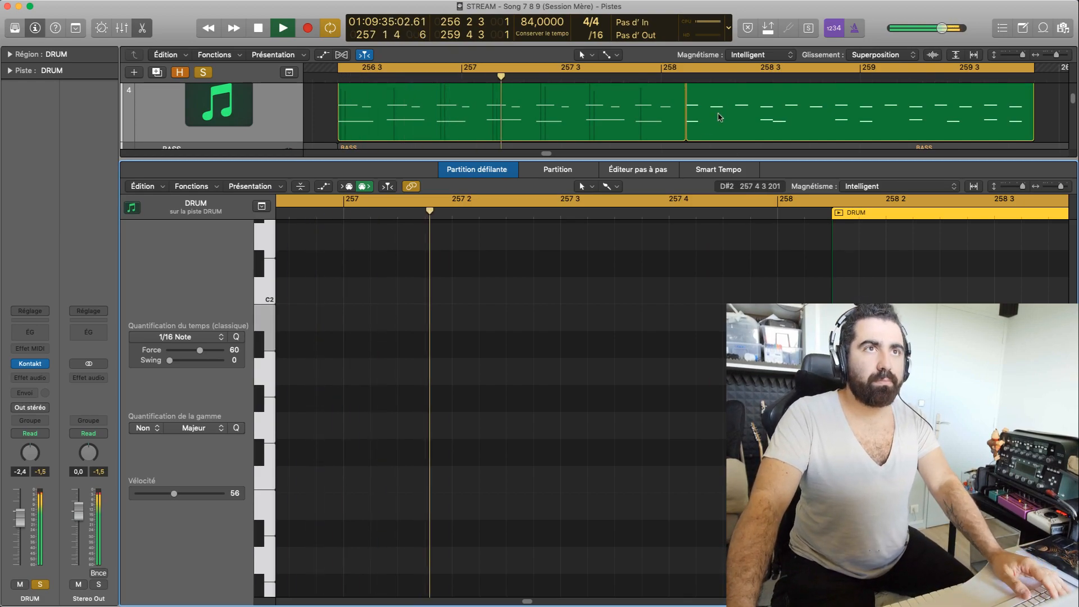
{"action": "key", "text": "e"}
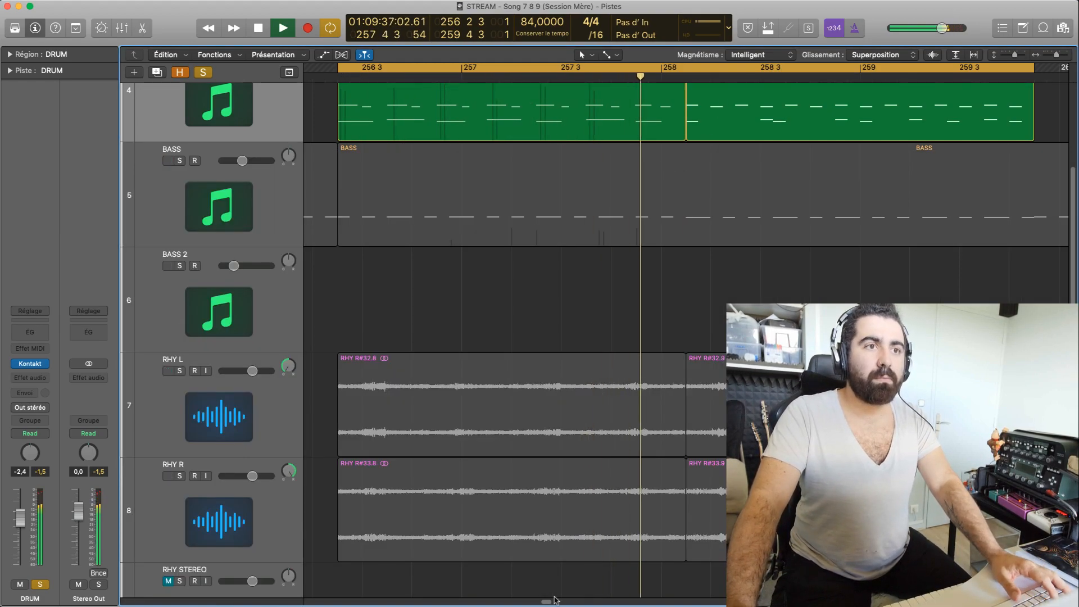
{"action": "scroll", "coordinate": [578, 414], "scroll_direction": "up", "scroll_amount": 5}
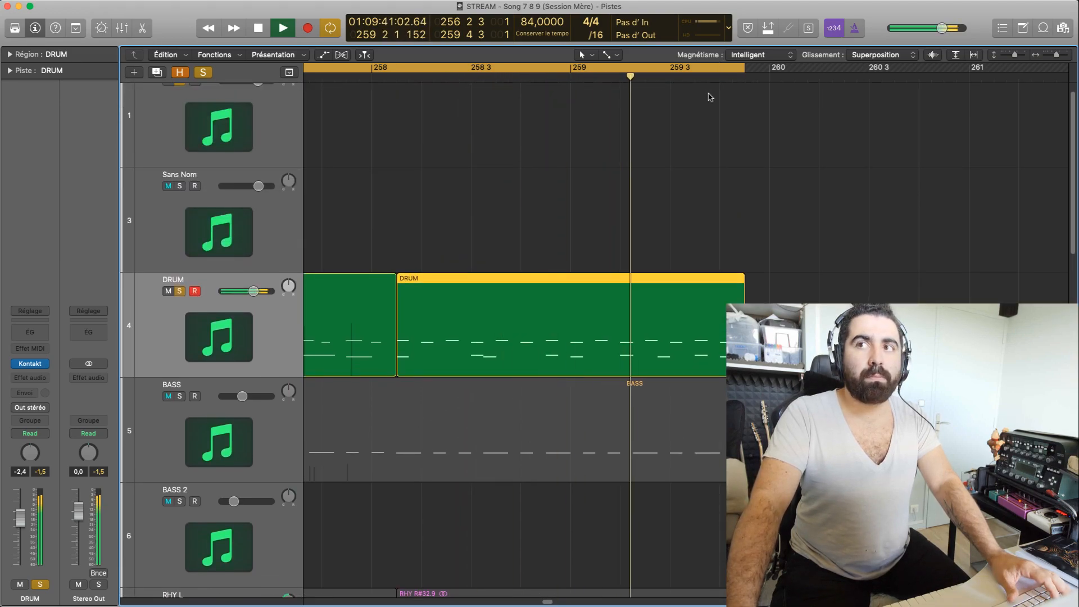
{"action": "key", "text": "space"}
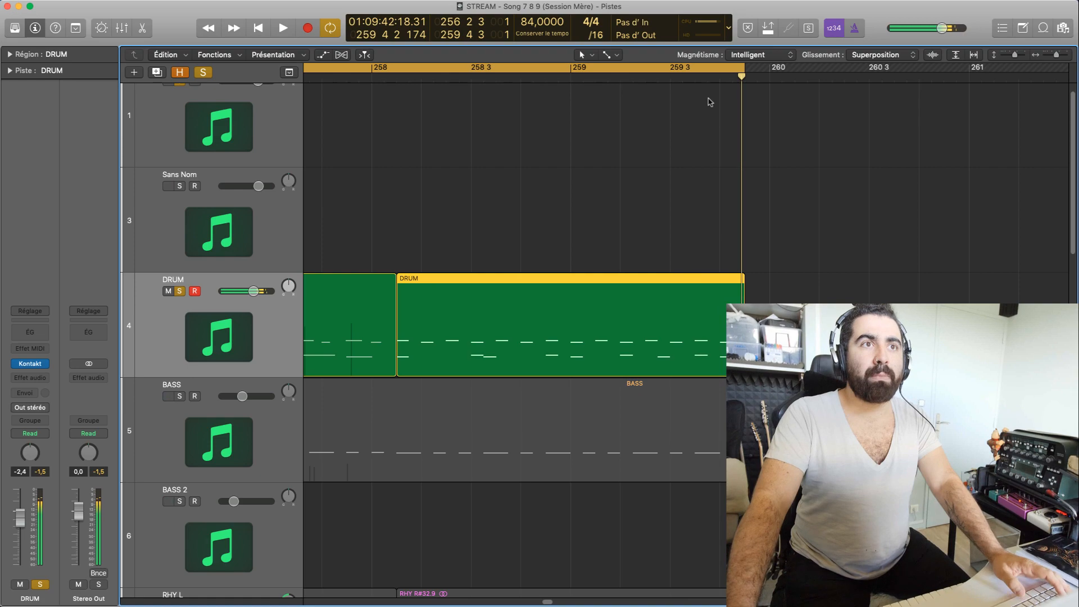
Turn off the cycle and place the playhead at 256 2 1, just before the first DRUM region.
{"action": "scroll", "coordinate": [551, 598], "scroll_direction": "left", "scroll_amount": 5}
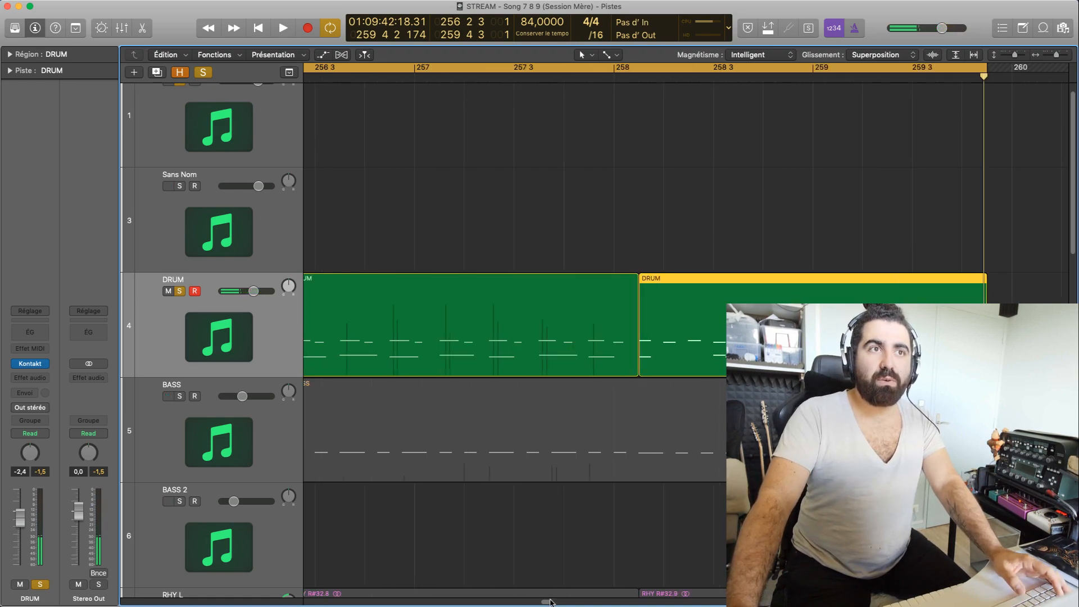
{"action": "left_click_drag", "start_coordinate": [1058, 56], "coordinate": [1055, 55]}
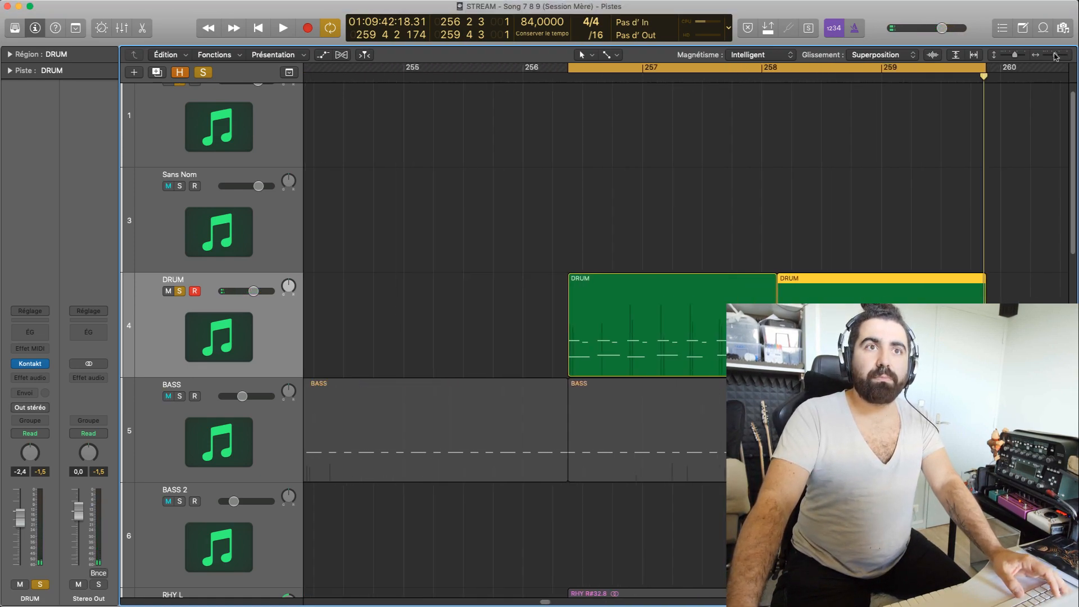
{"action": "left_click", "coordinate": [962, 83]}
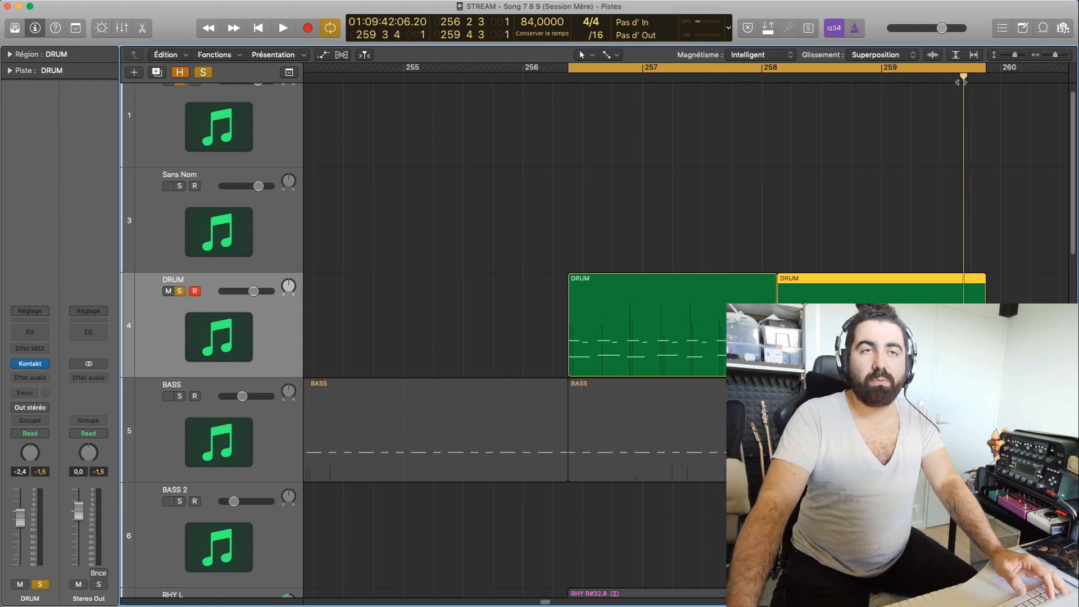
{"action": "left_click_drag", "start_coordinate": [684, 244], "coordinate": [759, 238]}
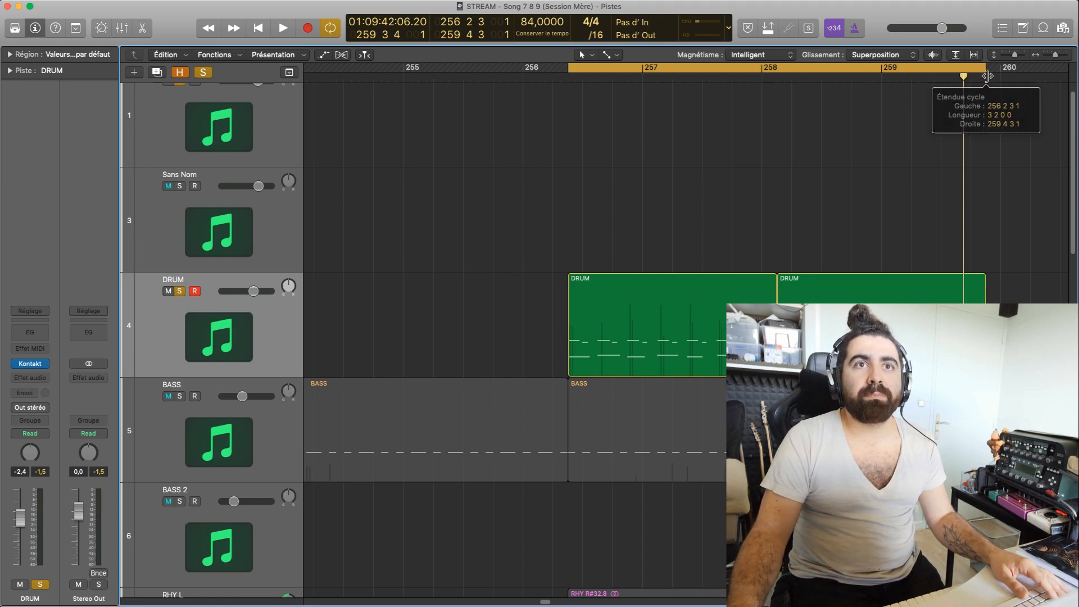
{"action": "left_click", "coordinate": [852, 72]}
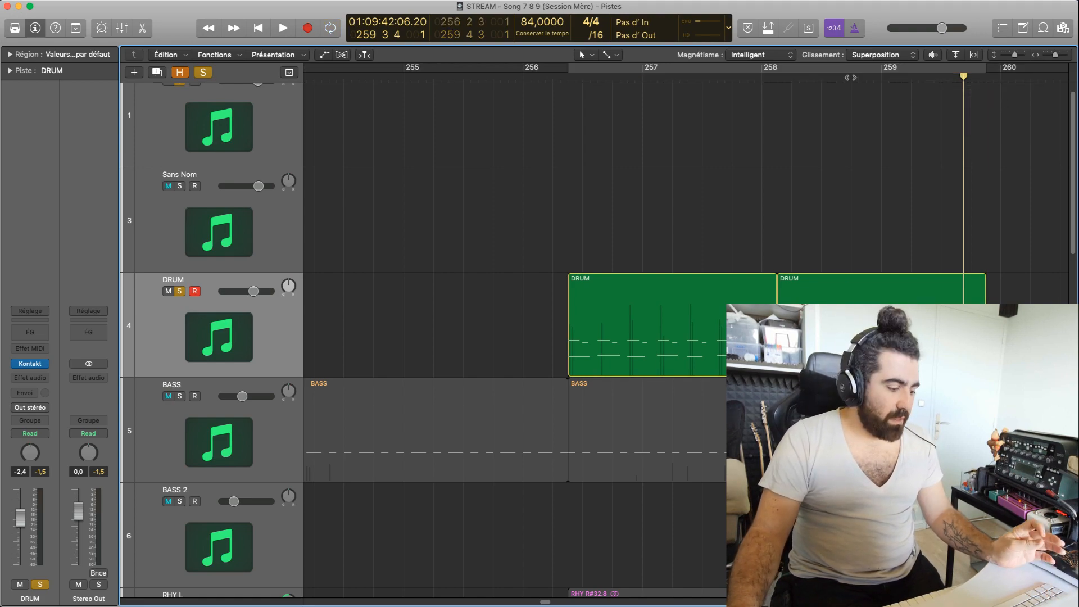
{"action": "left_click", "coordinate": [546, 81]}
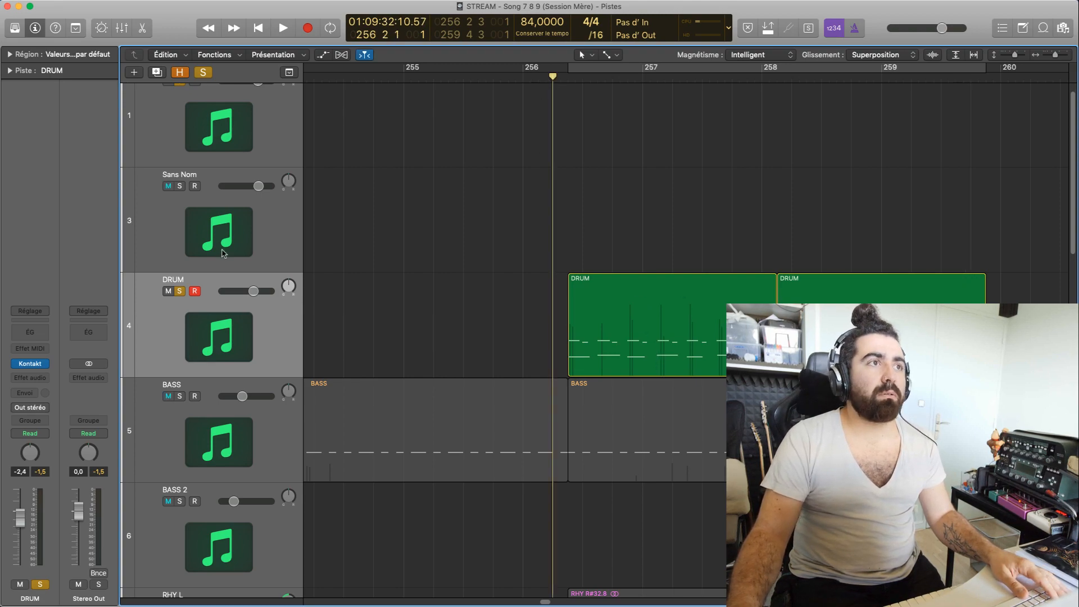
Take the DRUM track and the first Sans Nom track out of solo so all tracks can be heard.
{"action": "left_click", "coordinate": [178, 291]}
{"action": "scroll", "coordinate": [180, 371], "scroll_direction": "down", "scroll_amount": 4}
{"action": "left_click", "coordinate": [180, 453]}
{"action": "left_click", "coordinate": [181, 452]}
{"action": "scroll", "coordinate": [192, 364], "scroll_direction": "down", "scroll_amount": 10}
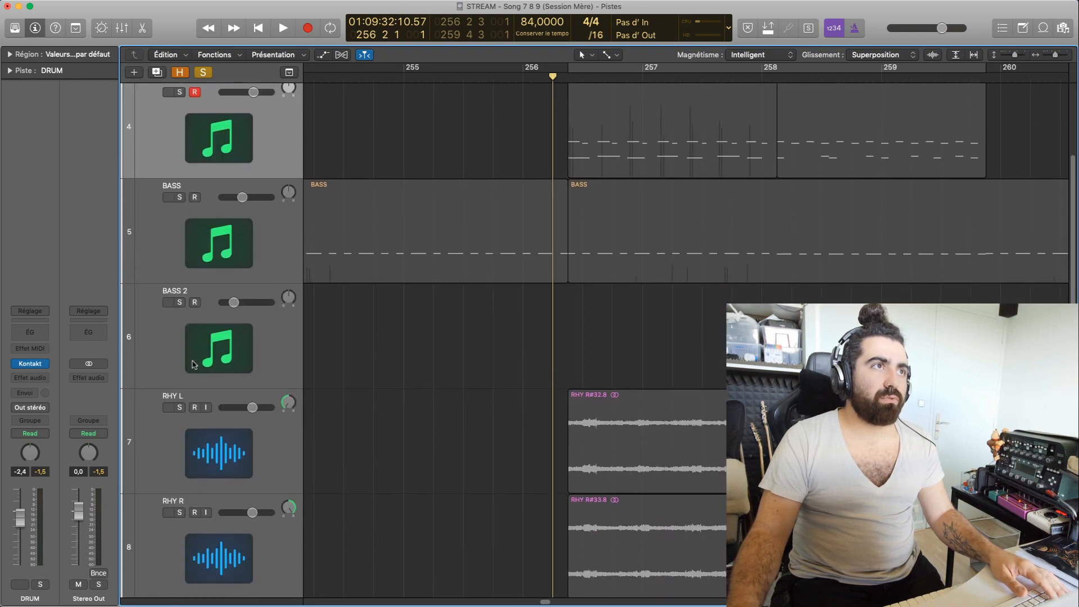
{"action": "scroll", "coordinate": [192, 364], "scroll_direction": "down", "scroll_amount": 6}
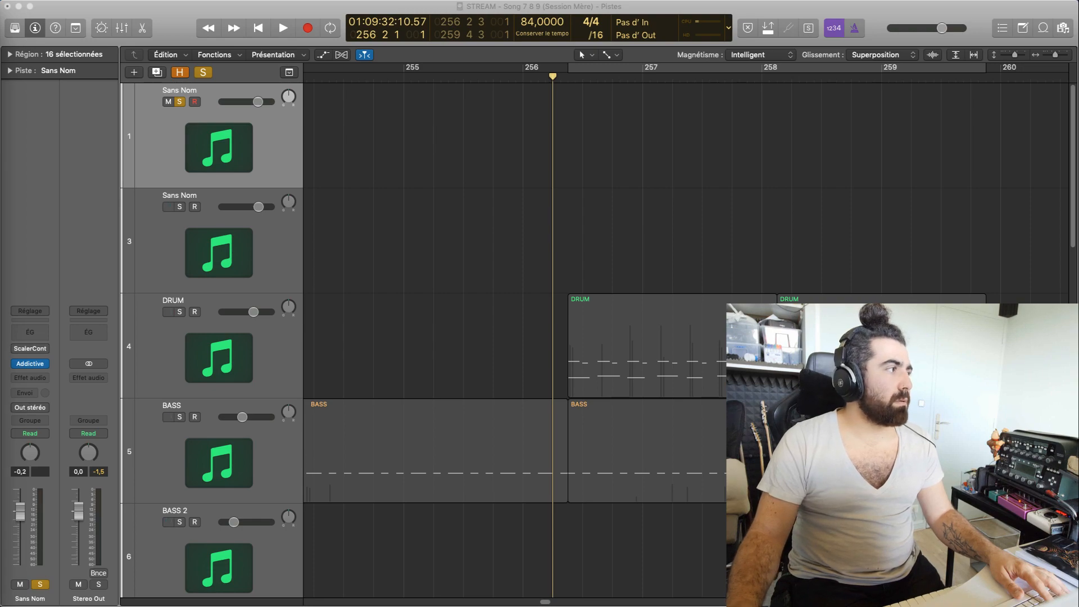
{"action": "key", "text": "s"}
Play the two DRUM regions together with the bass and rhythm guitars, from before bar 256 into bar 260.
{"action": "key", "text": "space"}
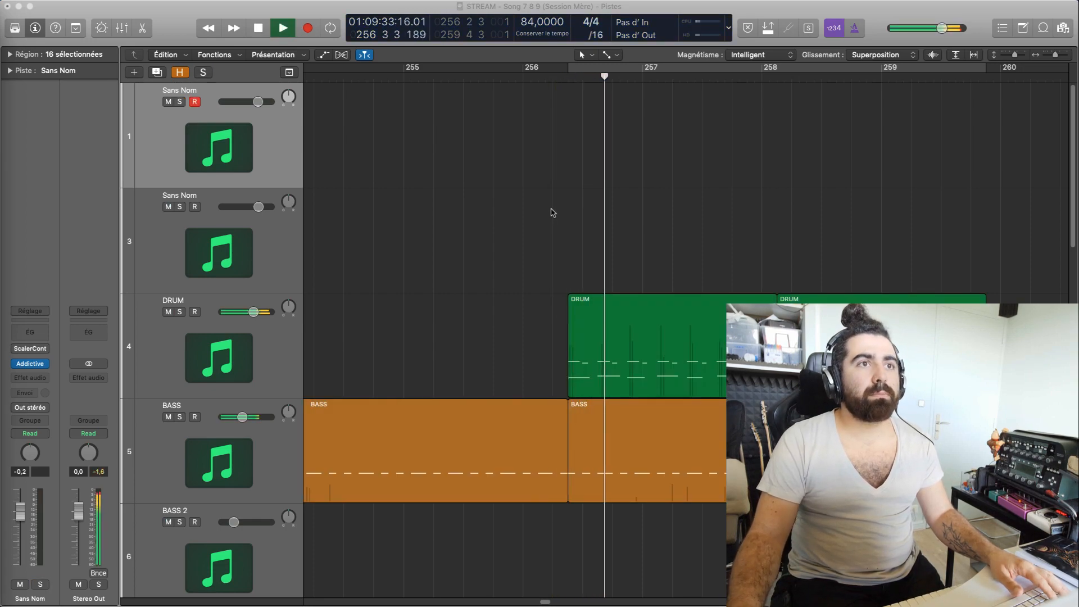
{"action": "key", "text": "space"}
{"action": "scroll", "coordinate": [553, 207], "scroll_direction": "down", "scroll_amount": 5}
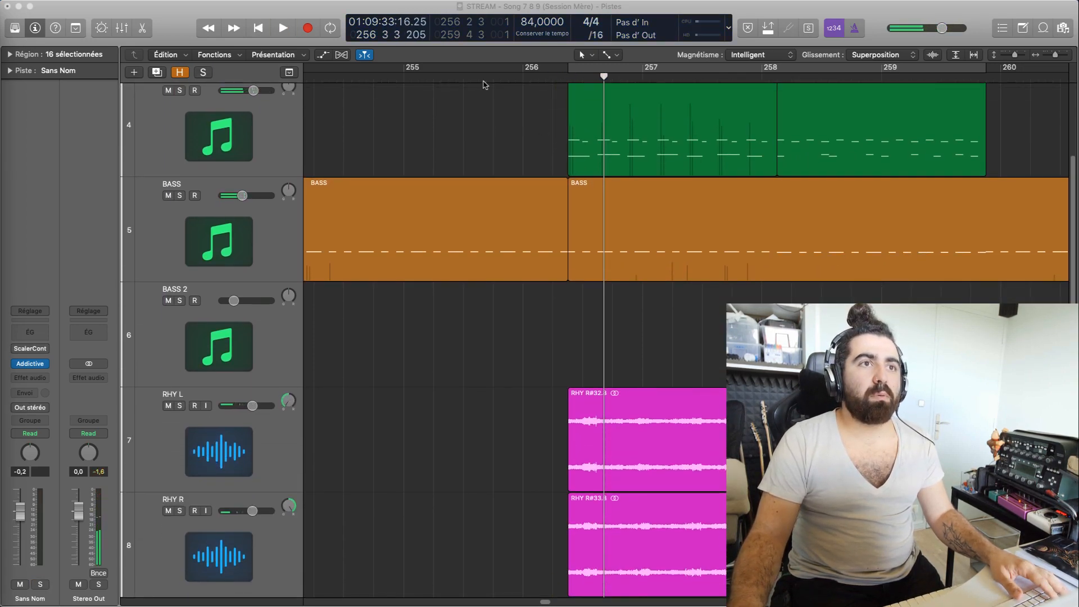
{"action": "left_click", "coordinate": [462, 80]}
{"action": "key", "text": "space"}
{"action": "left_click", "coordinate": [461, 81]}
{"action": "key", "text": "space"}
{"action": "left_click", "coordinate": [564, 82]}
{"action": "key", "text": "space"}
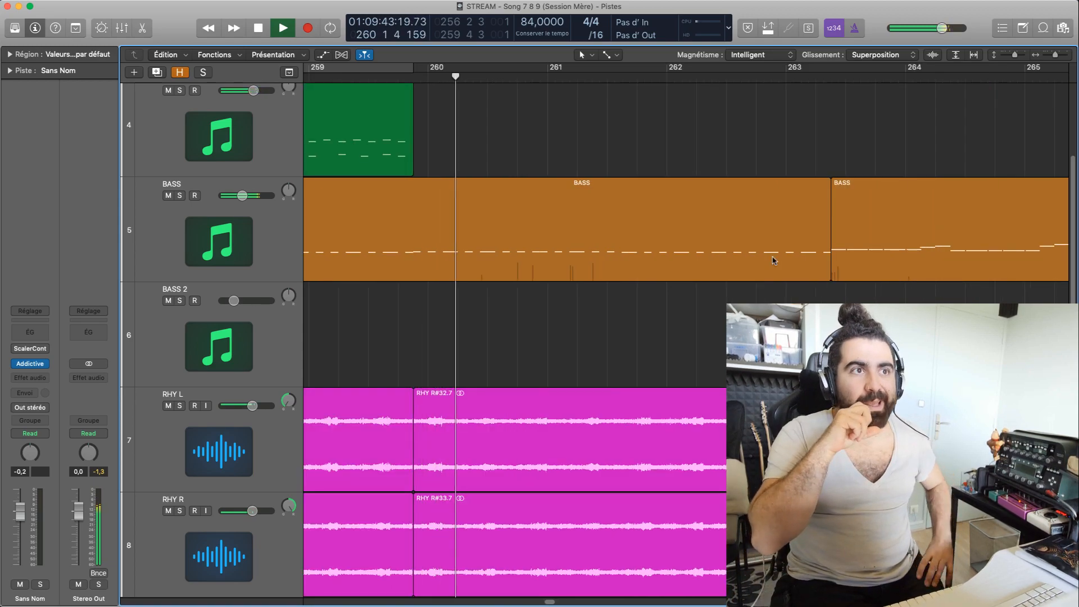
{"action": "key", "text": "space"}
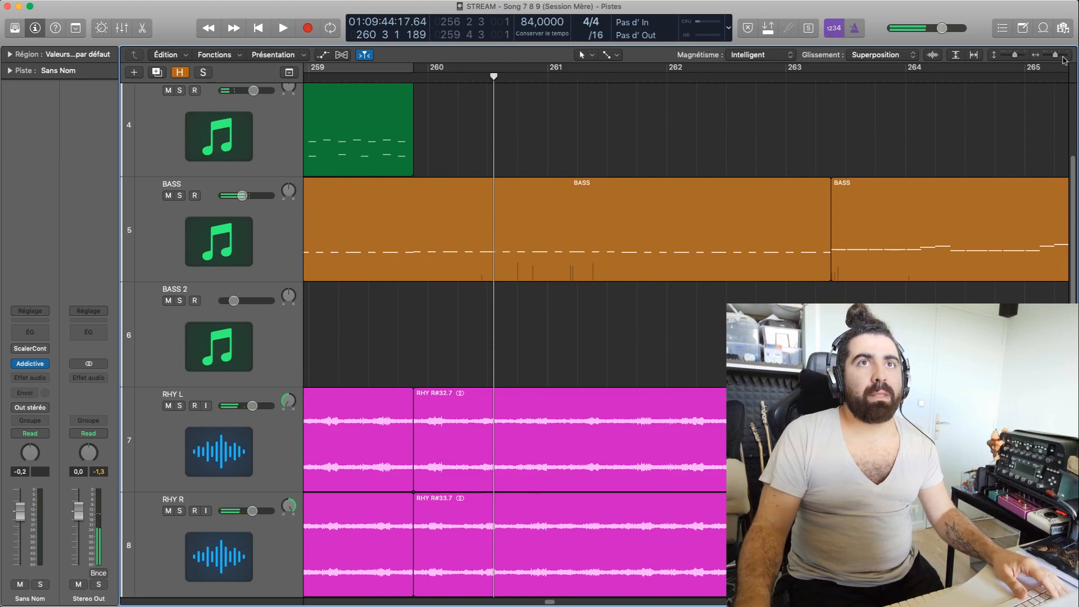
Move the second DRUM region so it starts at 259 4 3, aligned with the third RHY L region.
{"action": "left_click_drag", "start_coordinate": [1057, 55], "coordinate": [1054, 56]}
{"action": "scroll", "coordinate": [569, 506], "scroll_direction": "up", "scroll_amount": 3}
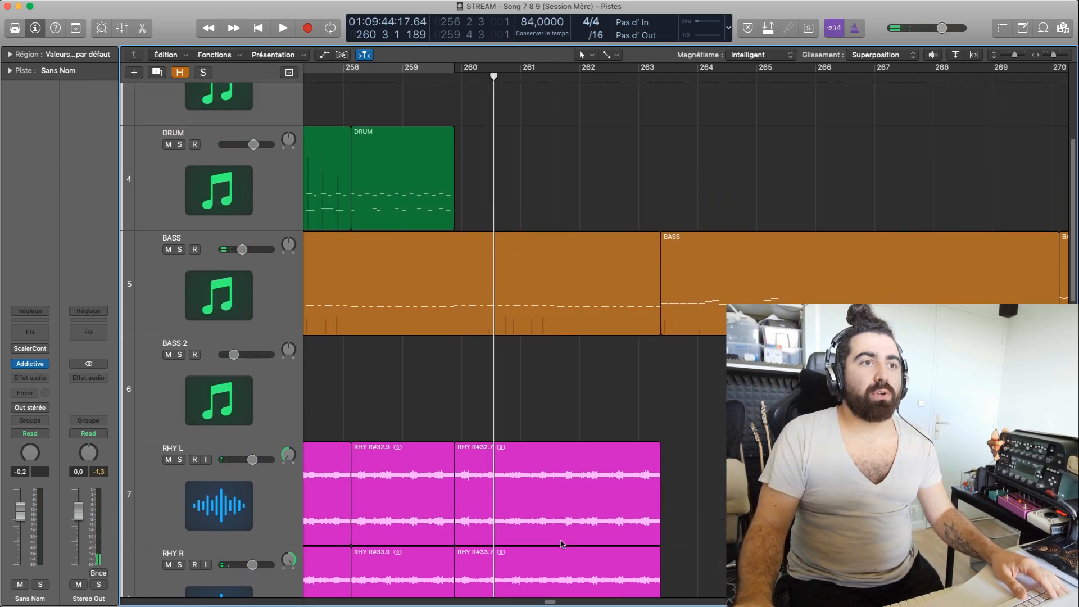
{"action": "left_click_drag", "start_coordinate": [550, 601], "coordinate": [547, 599]}
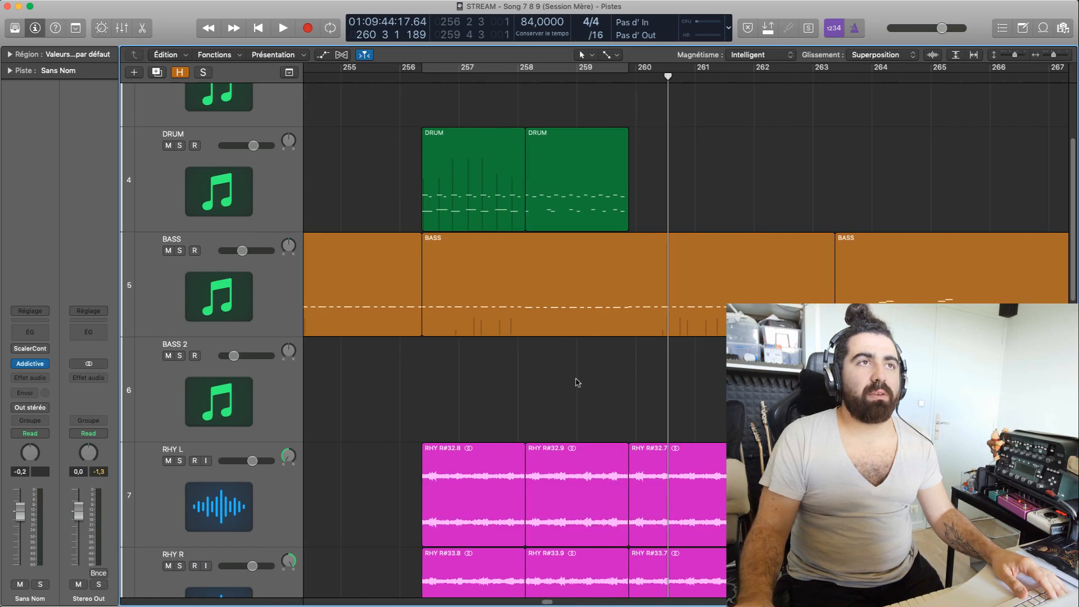
{"action": "scroll", "coordinate": [578, 382], "scroll_direction": "up", "scroll_amount": 3}
{"action": "left_click_drag", "start_coordinate": [531, 323], "coordinate": [683, 309]}
Loop each DRUM region once so the first runs to 259 4 3 and the second to 263 2 3.
{"action": "left_click", "coordinate": [559, 293]}
{"action": "left_click_drag", "start_coordinate": [521, 236], "coordinate": [636, 273]}
{"action": "left_click_drag", "start_coordinate": [731, 239], "coordinate": [838, 267]}
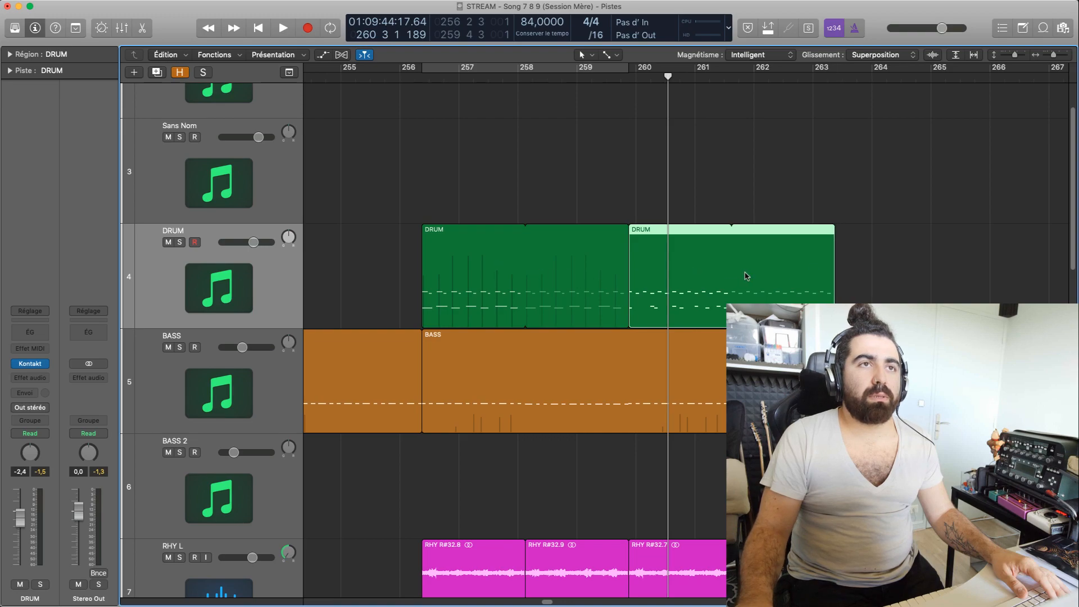
Set the cycle range from 256 2 3 1 to 263 2 3 1 and play both looped DRUM regions through it.
{"action": "left_click", "coordinate": [444, 71]}
{"action": "left_click_drag", "start_coordinate": [628, 69], "coordinate": [835, 236]}
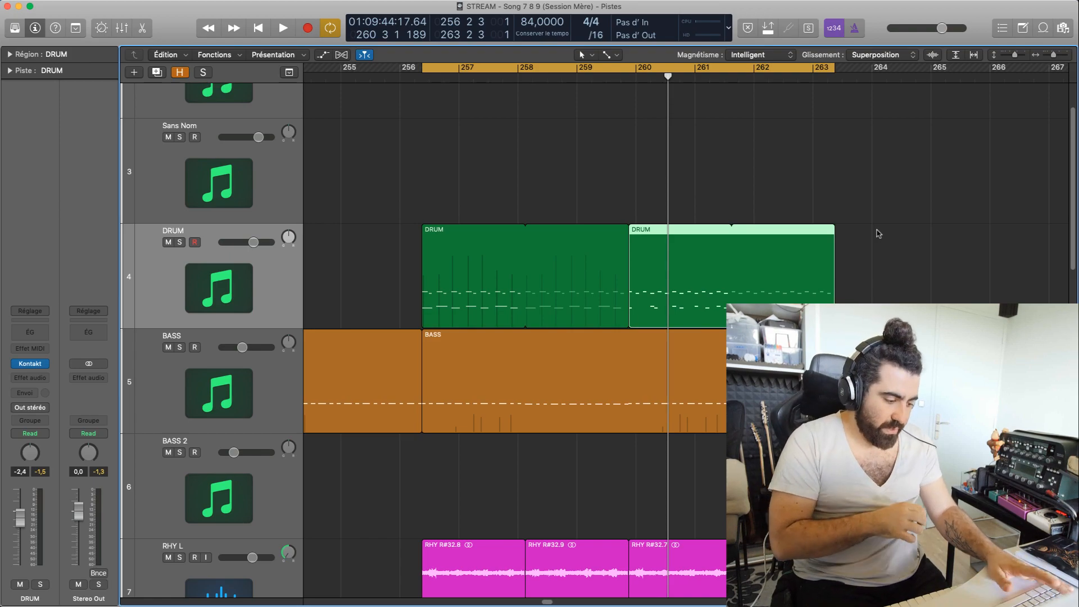
{"action": "key", "text": "space"}
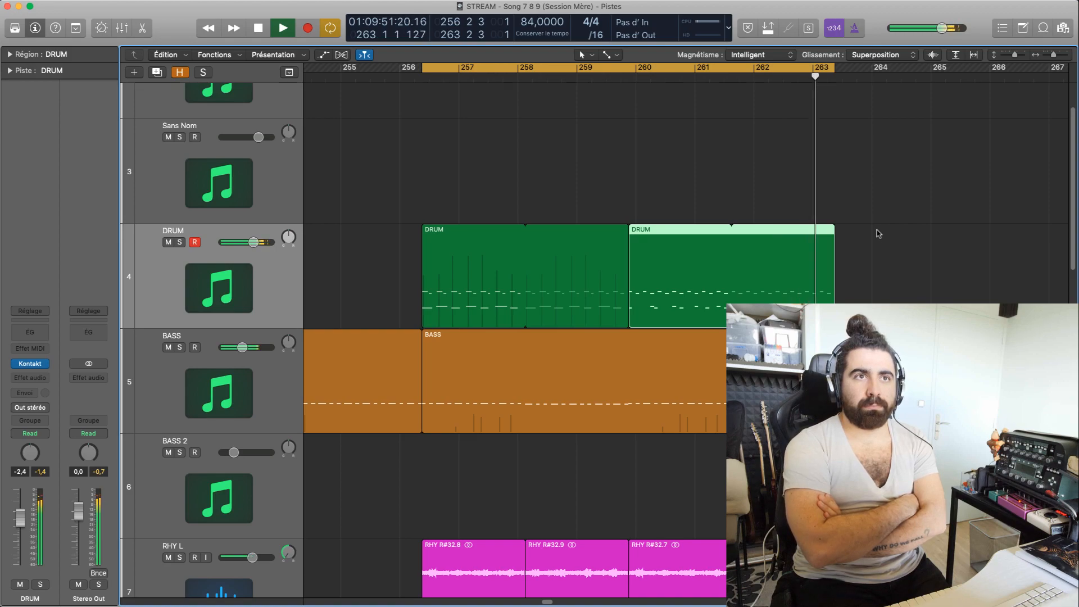
{"action": "key", "text": "space"}
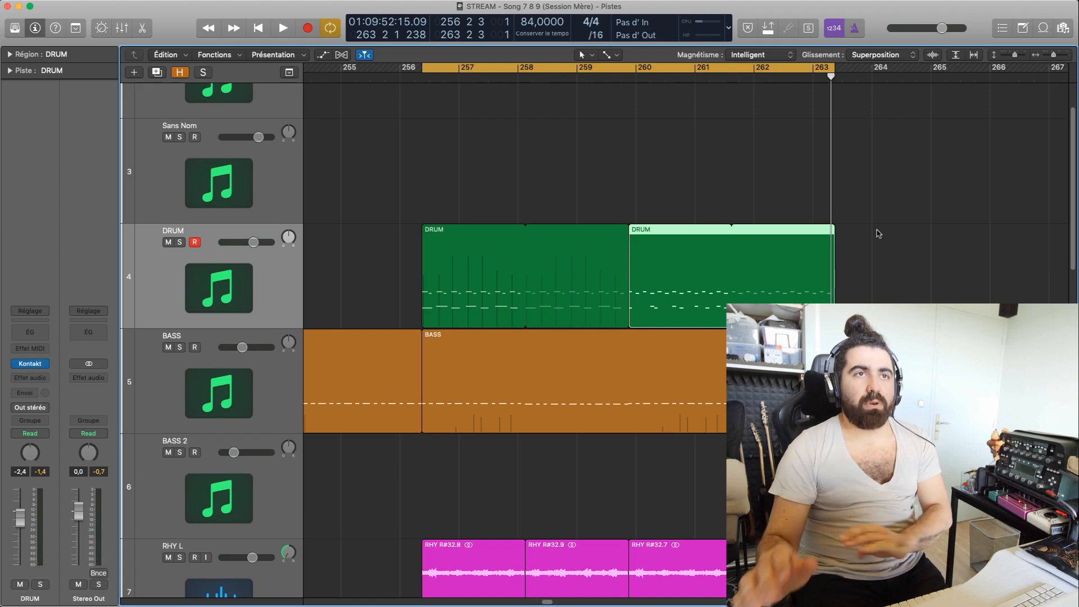
Select the first looped DRUM region and place the playhead at its end, at 259 4 3.
{"action": "left_click_drag", "start_coordinate": [394, 79], "coordinate": [417, 86]}
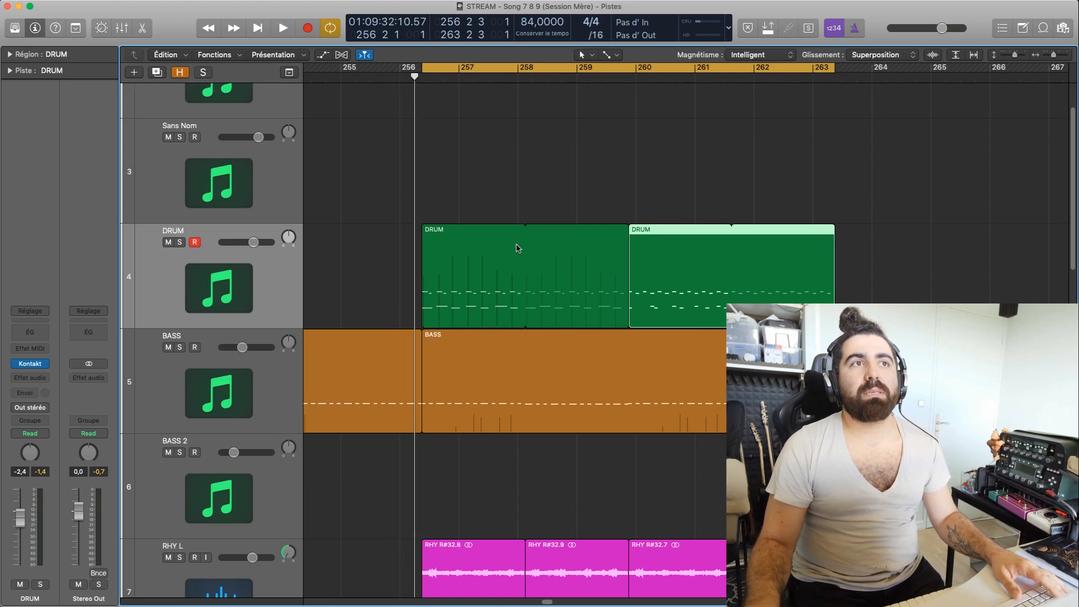
{"action": "left_click", "coordinate": [517, 248]}
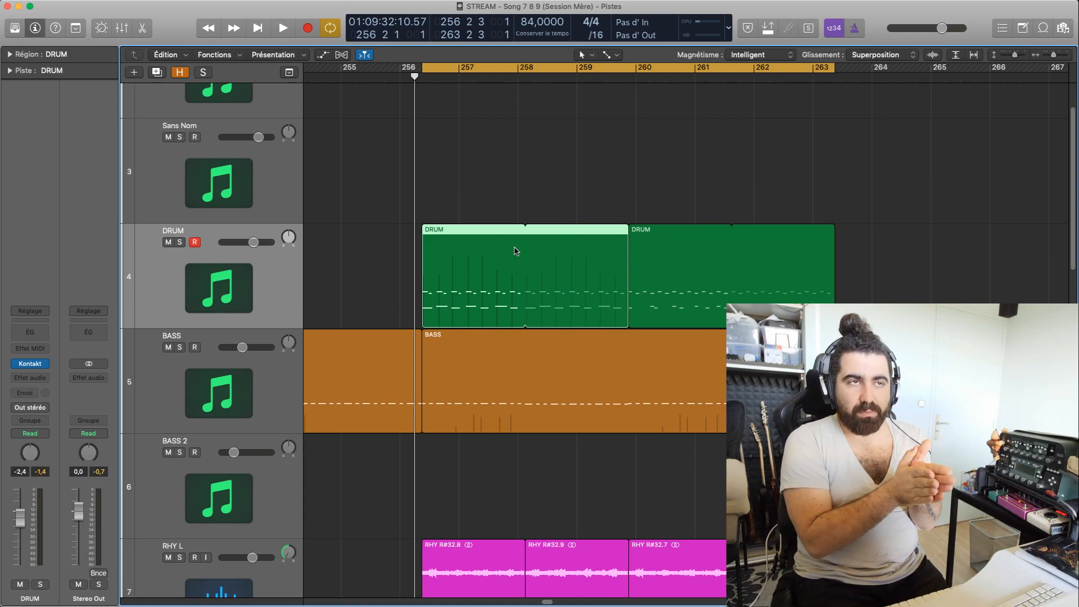
{"action": "left_click_drag", "start_coordinate": [584, 74], "coordinate": [628, 90]}
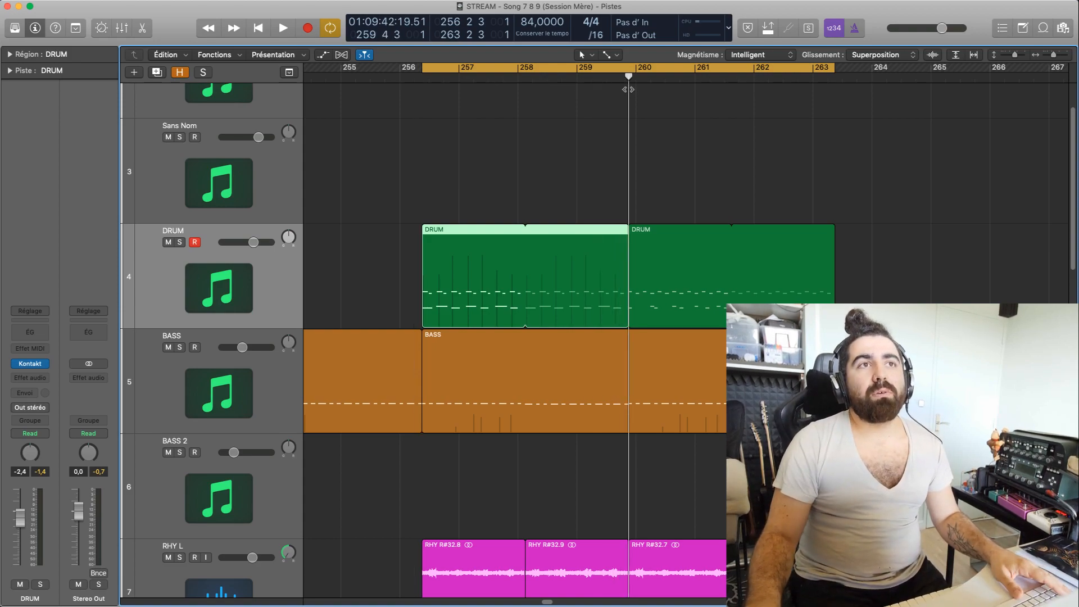
Compare the two DRUM regions by selecting each in turn and placing the playhead at their starts, 256 2 3 and 259 4 3.
{"action": "left_click", "coordinate": [684, 258]}
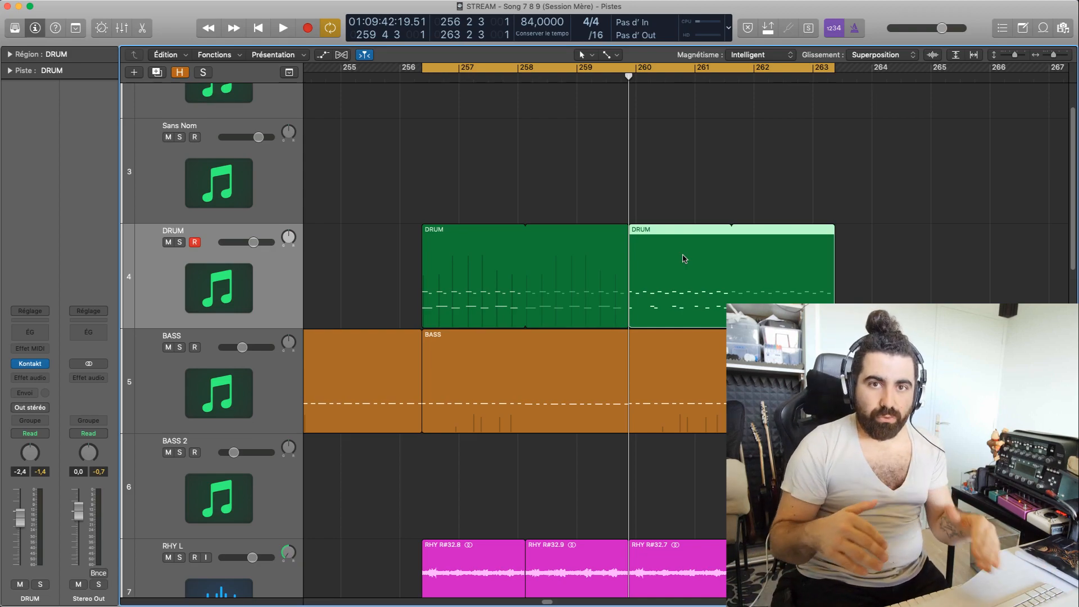
{"action": "left_click", "coordinate": [425, 75]}
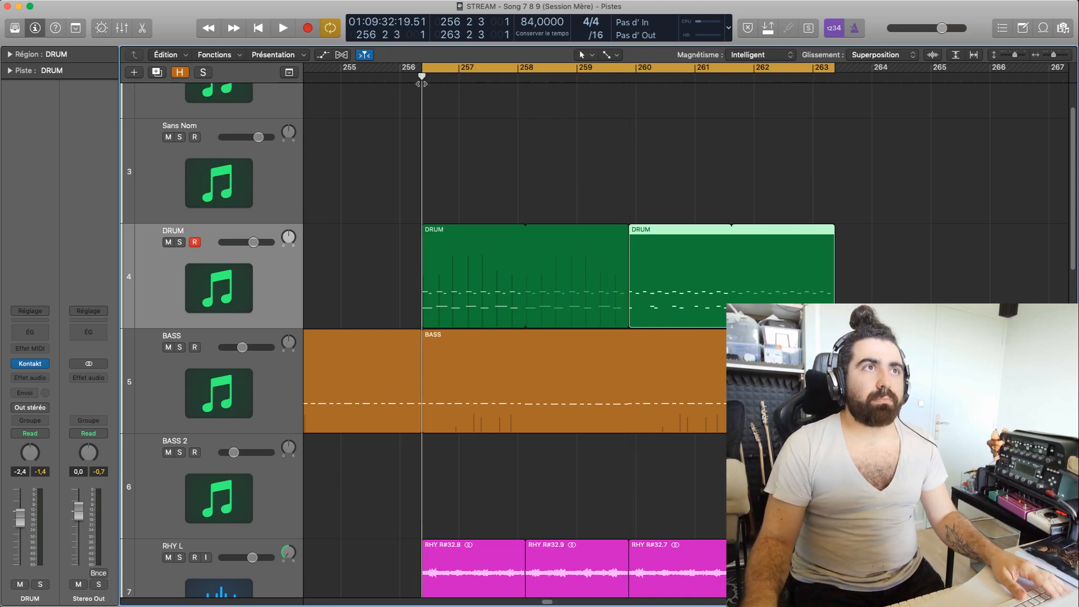
{"action": "left_click", "coordinate": [483, 282]}
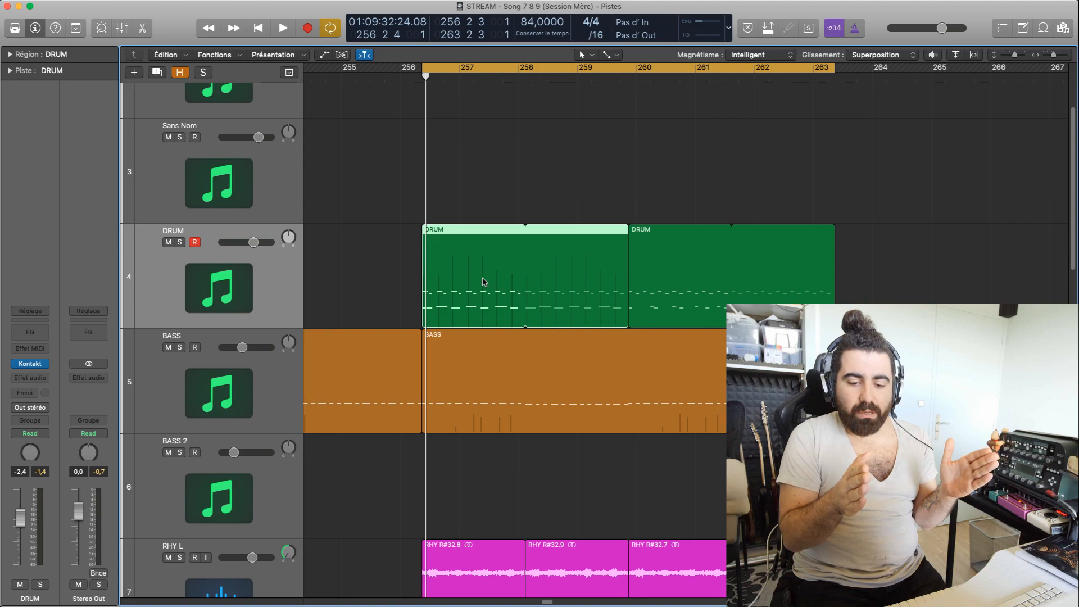
{"action": "left_click", "coordinate": [629, 74]}
{"action": "left_click", "coordinate": [695, 238]}
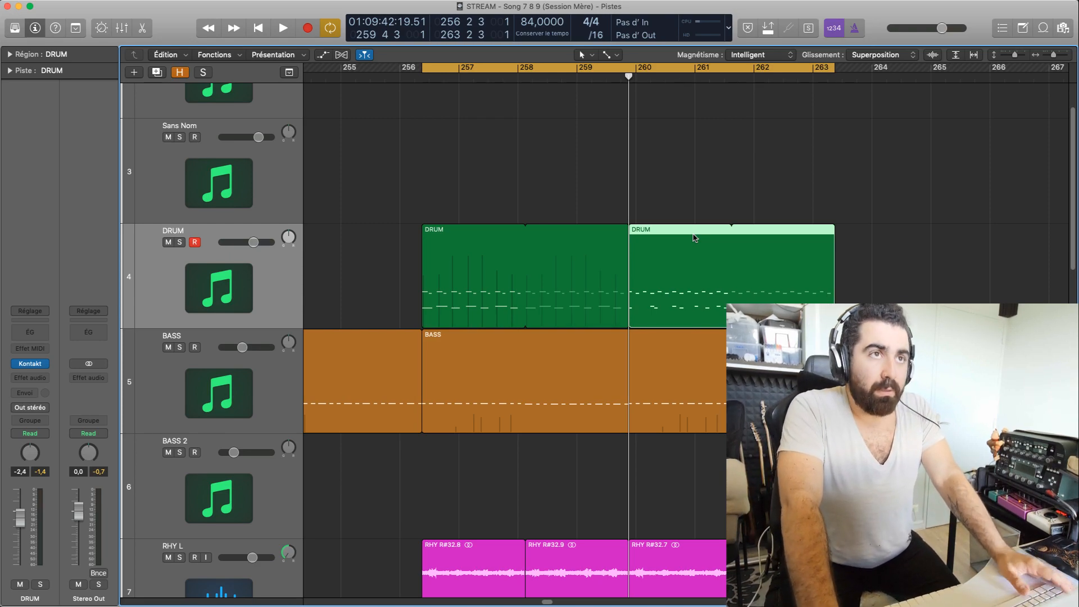
{"action": "left_click", "coordinate": [711, 117]}
{"action": "left_click", "coordinate": [703, 288]}
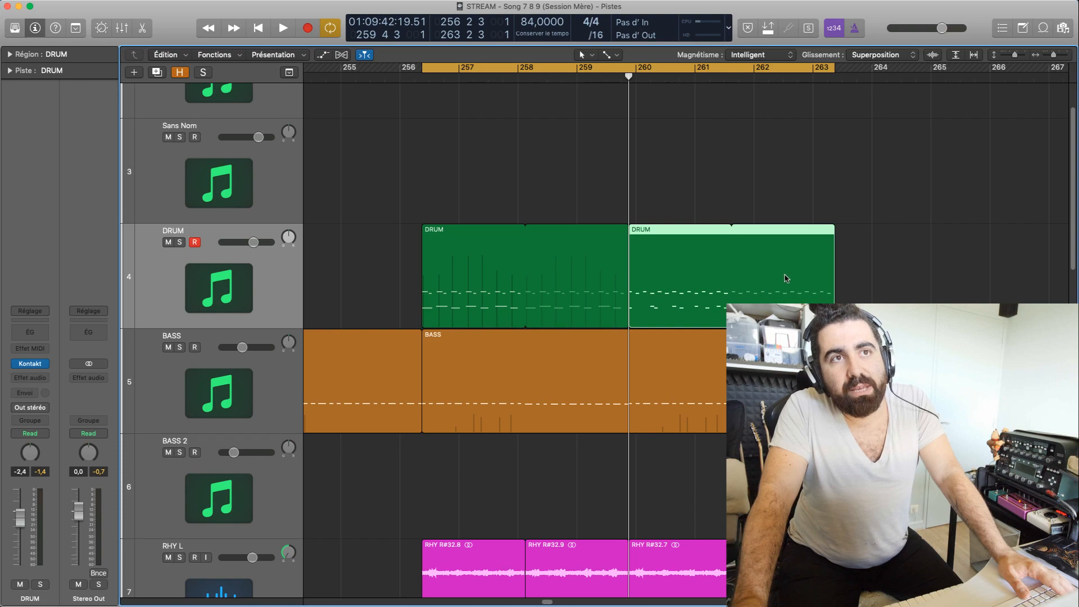
{"action": "left_click", "coordinate": [504, 262]}
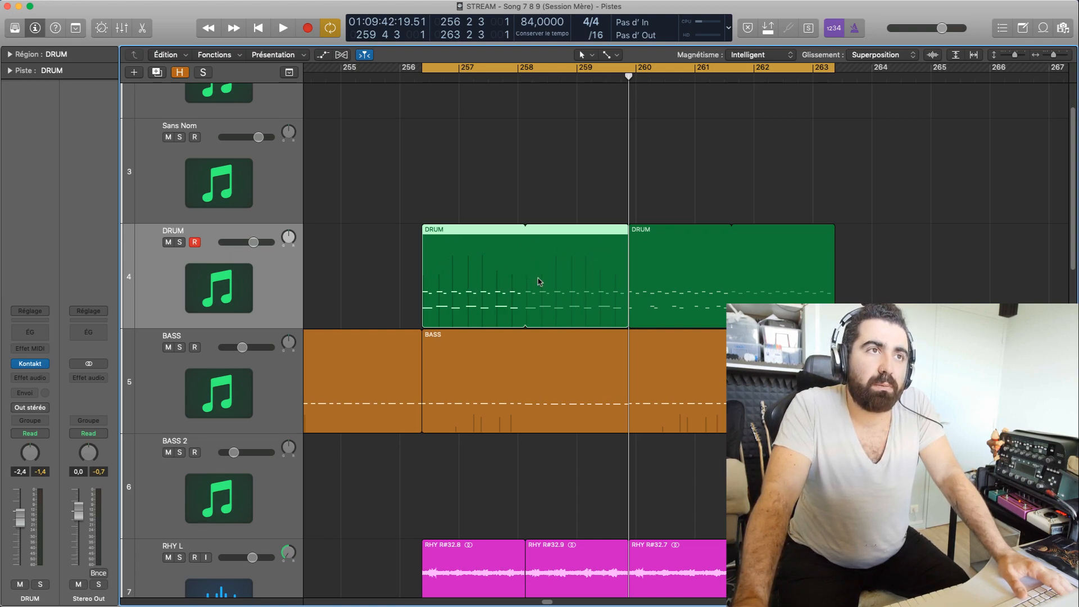
{"action": "left_click", "coordinate": [441, 83]}
{"action": "left_click_drag", "start_coordinate": [442, 83], "coordinate": [460, 89]}
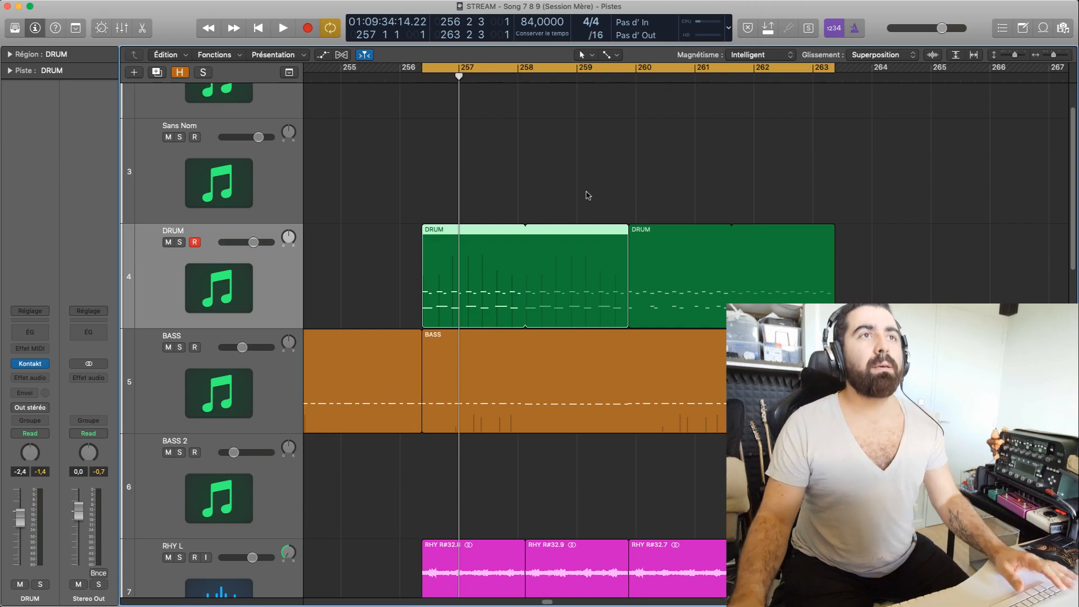
{"action": "left_click", "coordinate": [667, 166]}
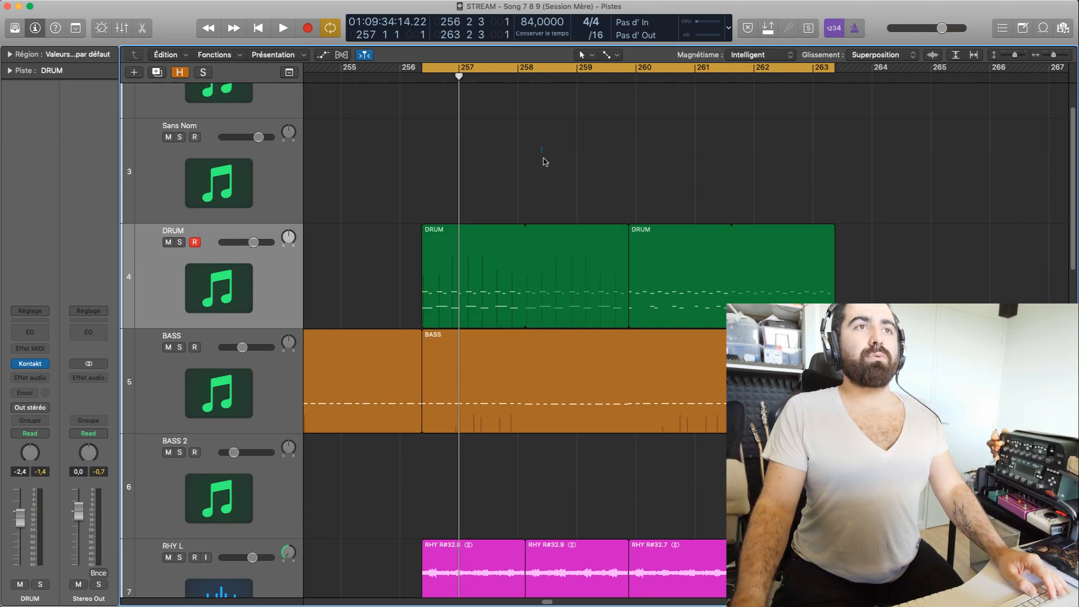
{"action": "left_click_drag", "start_coordinate": [544, 154], "coordinate": [660, 236]}
{"action": "left_click", "coordinate": [526, 212]}
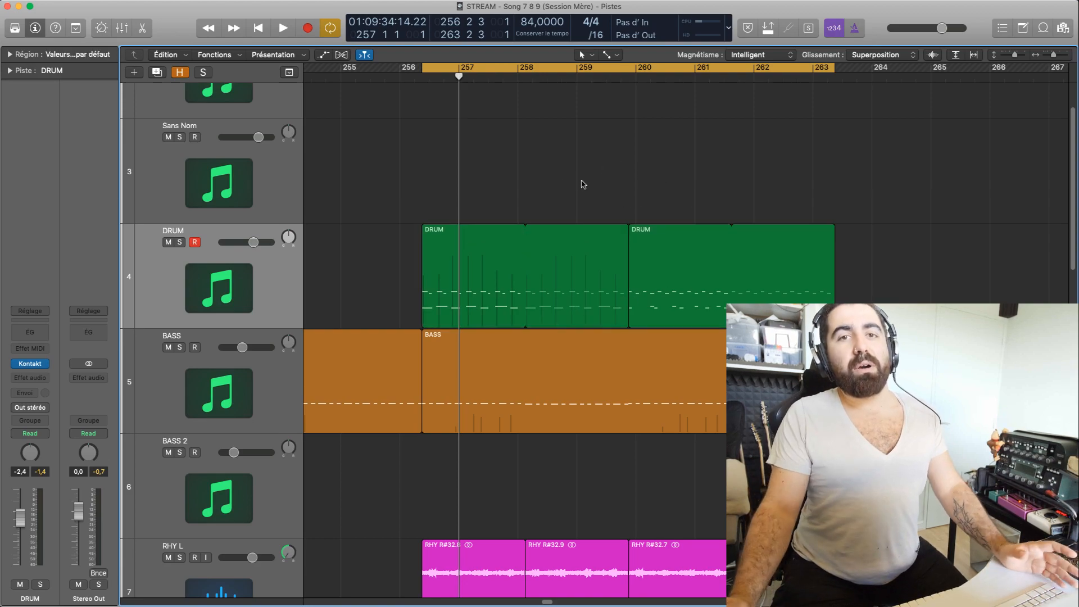
{"action": "left_click_drag", "start_coordinate": [588, 200], "coordinate": [657, 281]}
{"action": "left_click", "coordinate": [565, 157]}
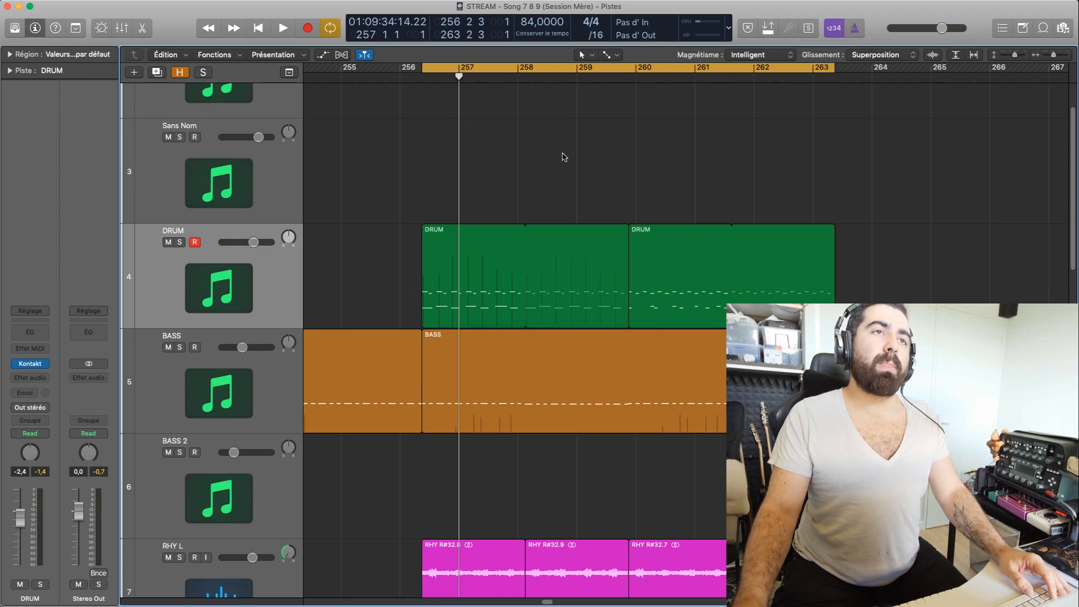
{"action": "left_click", "coordinate": [675, 283]}
{"action": "left_click", "coordinate": [519, 262]}
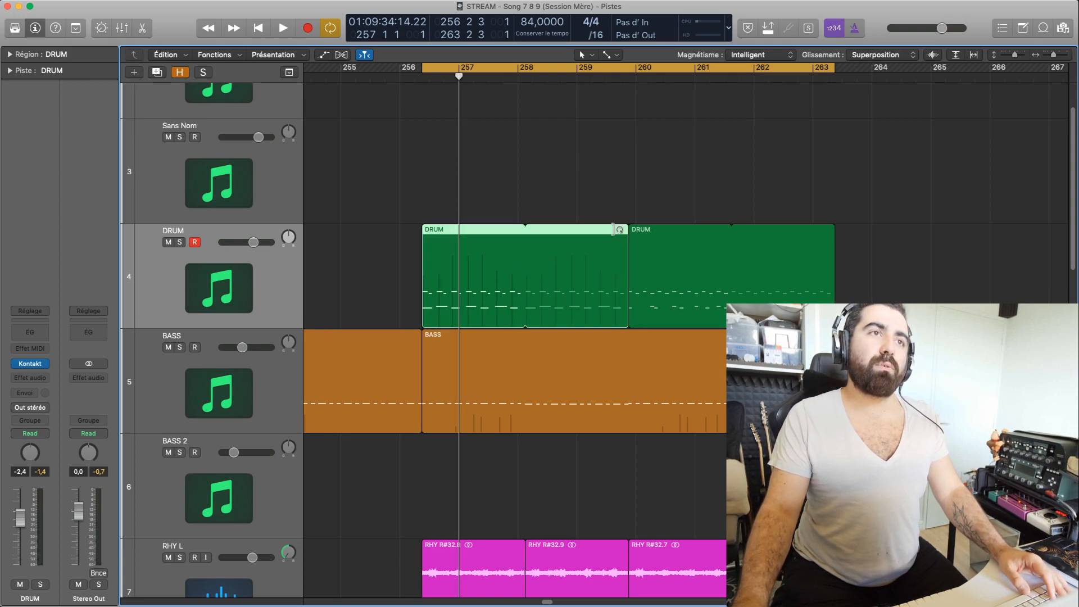
{"action": "left_click", "coordinate": [653, 182]}
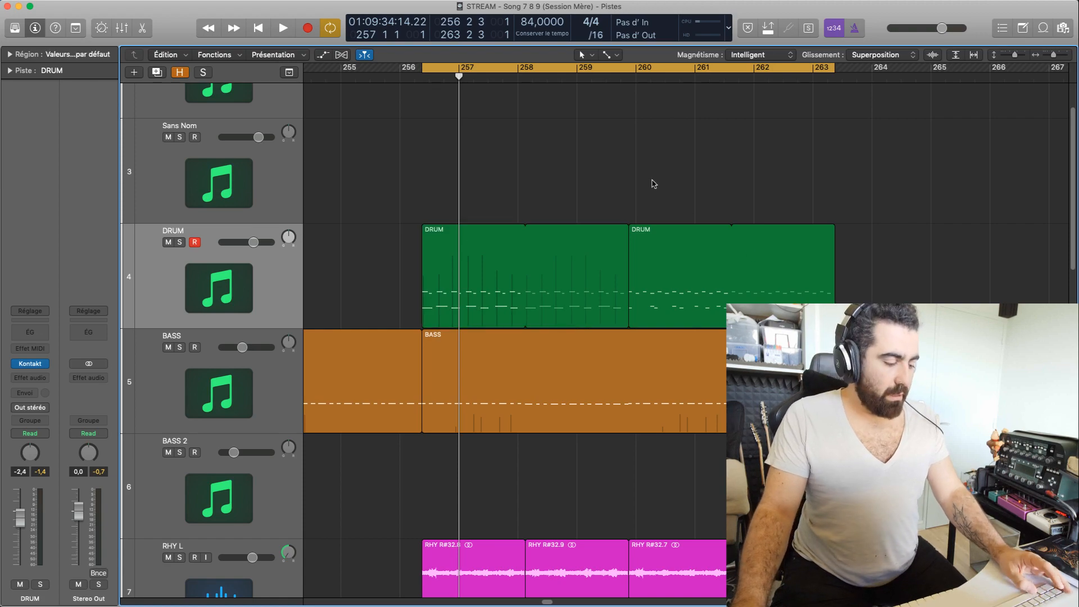
Move both DRUM regions together to bar 262, and return them to their original place above the rhythm guitar regions.
{"action": "left_click", "coordinate": [823, 280]}
{"action": "left_click", "coordinate": [582, 259], "text": "shift"}
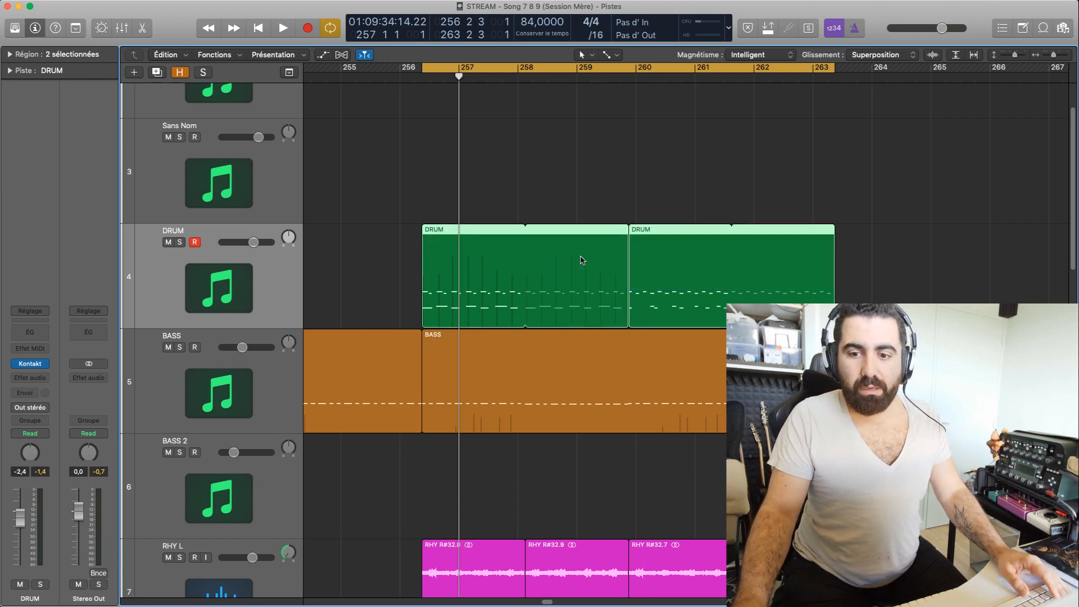
{"action": "left_click_drag", "start_coordinate": [528, 264], "coordinate": [842, 298]}
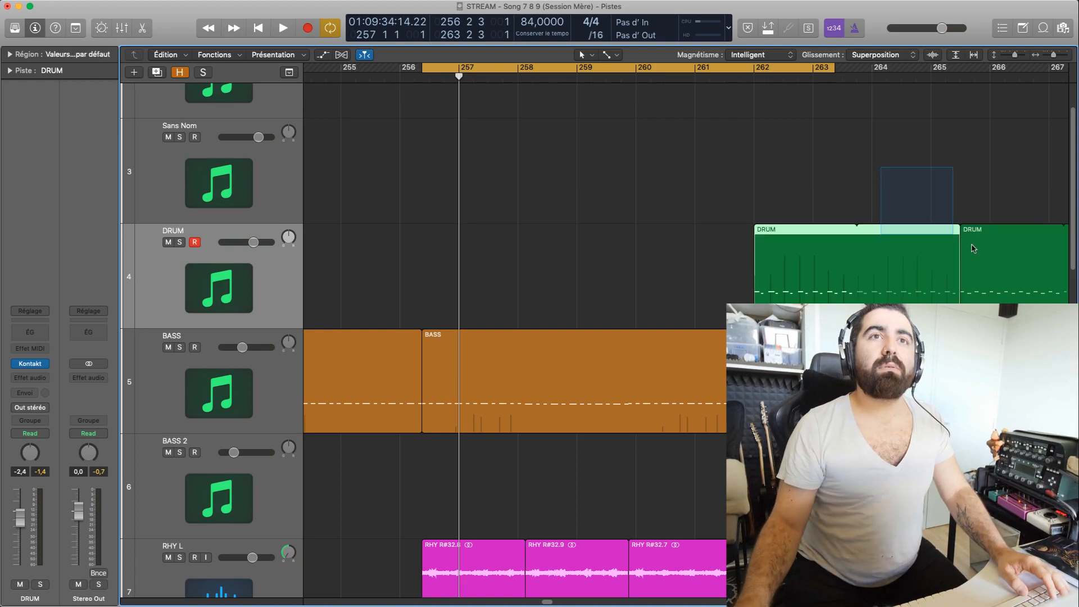
{"action": "left_click_drag", "start_coordinate": [929, 291], "coordinate": [514, 303]}
{"action": "left_click", "coordinate": [571, 138]}
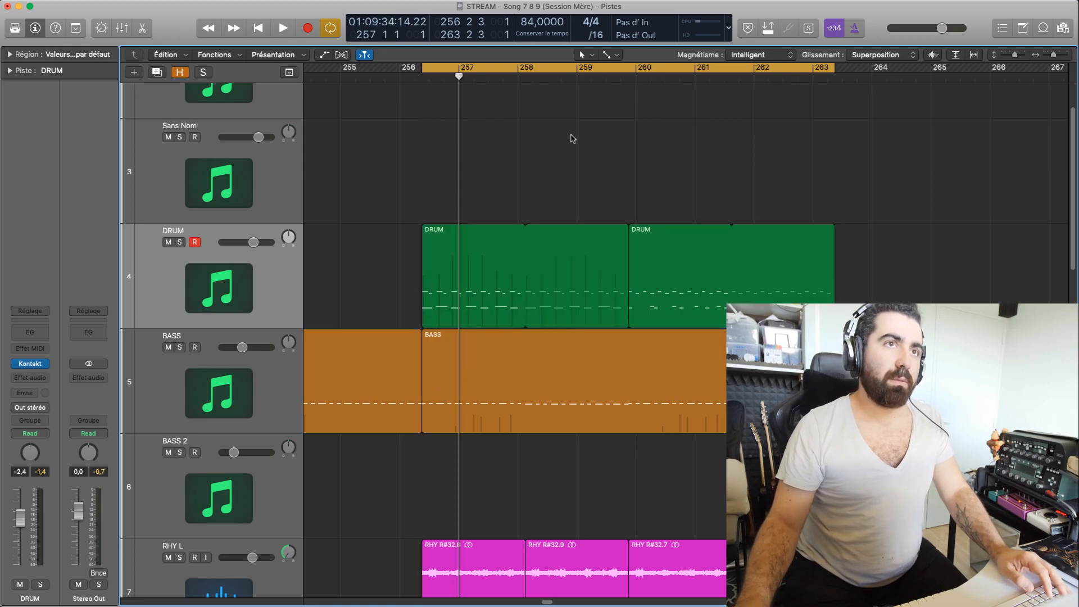
Place the playhead at 256 3 1 and play all tracks with the cycle on from 256 2 3 1 to 263 2 3 1.
{"action": "left_click", "coordinate": [712, 78]}
{"action": "left_click_drag", "start_coordinate": [1053, 56], "coordinate": [1007, 59]}
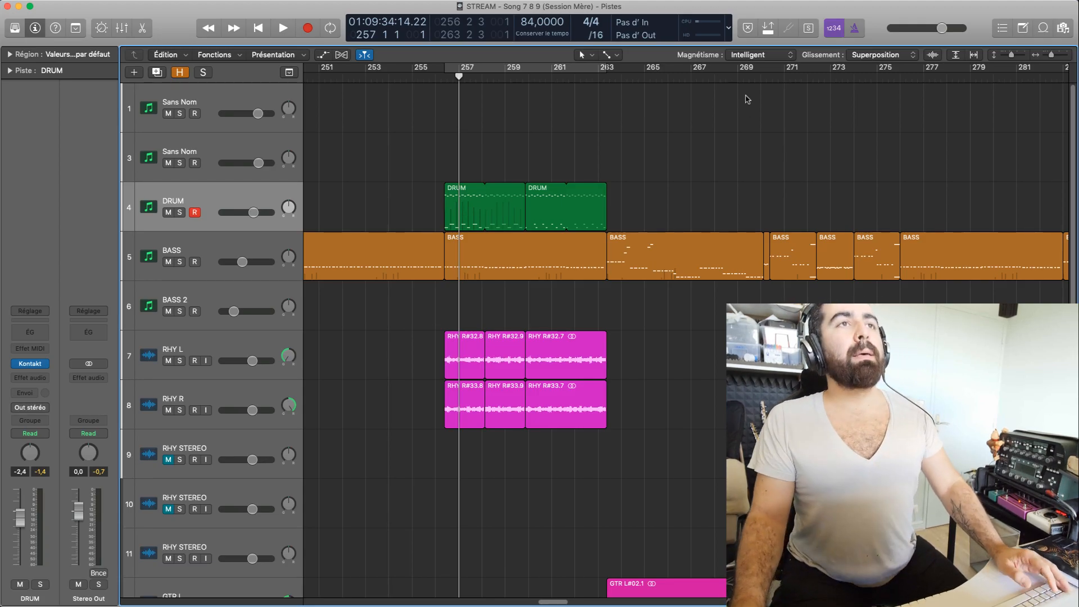
{"action": "left_click_drag", "start_coordinate": [1052, 56], "coordinate": [1050, 55]}
{"action": "left_click_drag", "start_coordinate": [449, 81], "coordinate": [451, 82]}
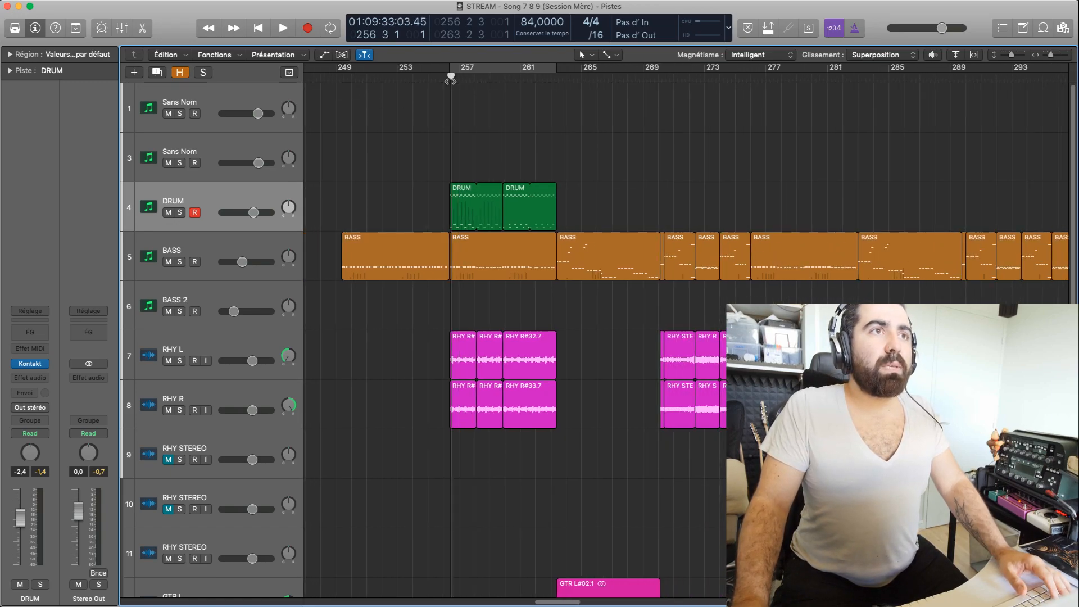
{"action": "key", "text": "c"}
{"action": "key", "text": "space"}
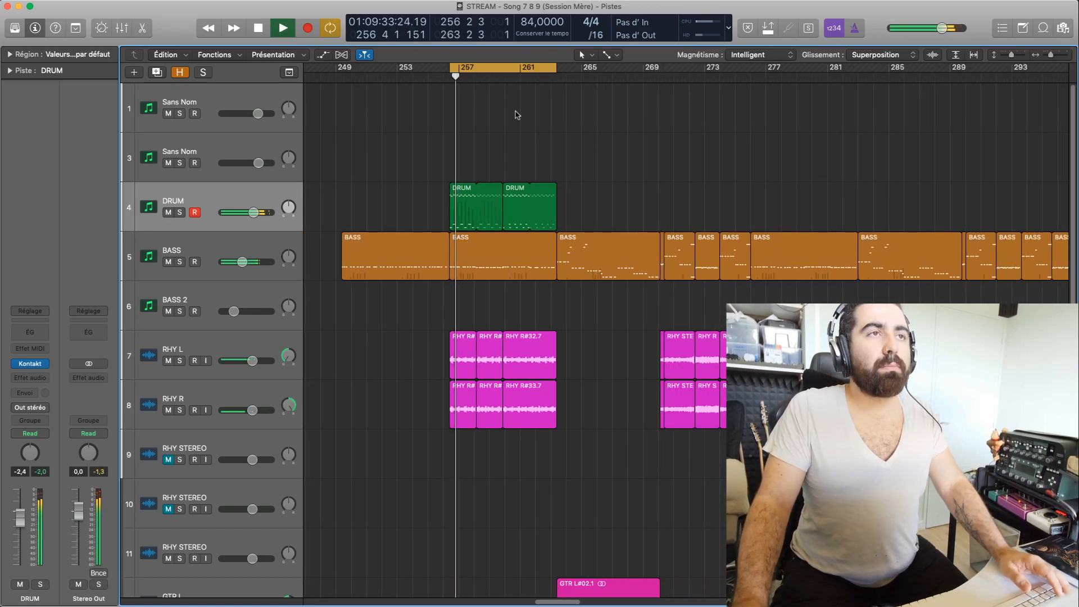
{"action": "key", "text": "space"}
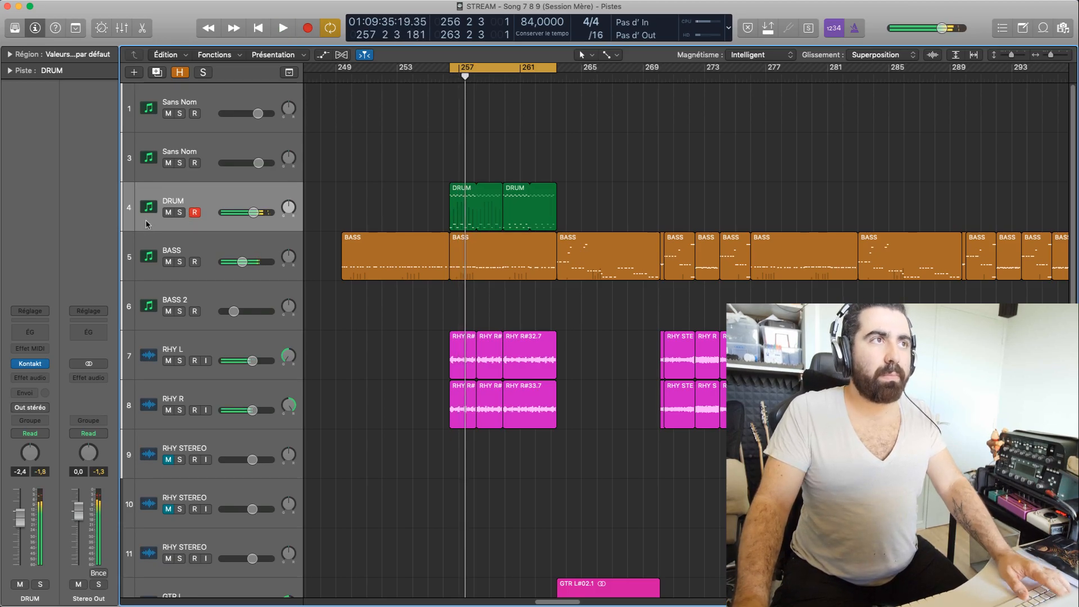
Solo the RHY L and RHY R tracks and listen to the rhythm guitars alone within the cycle range.
{"action": "left_click", "coordinate": [179, 360]}
{"action": "left_click", "coordinate": [179, 410]}
{"action": "key", "text": "space"}
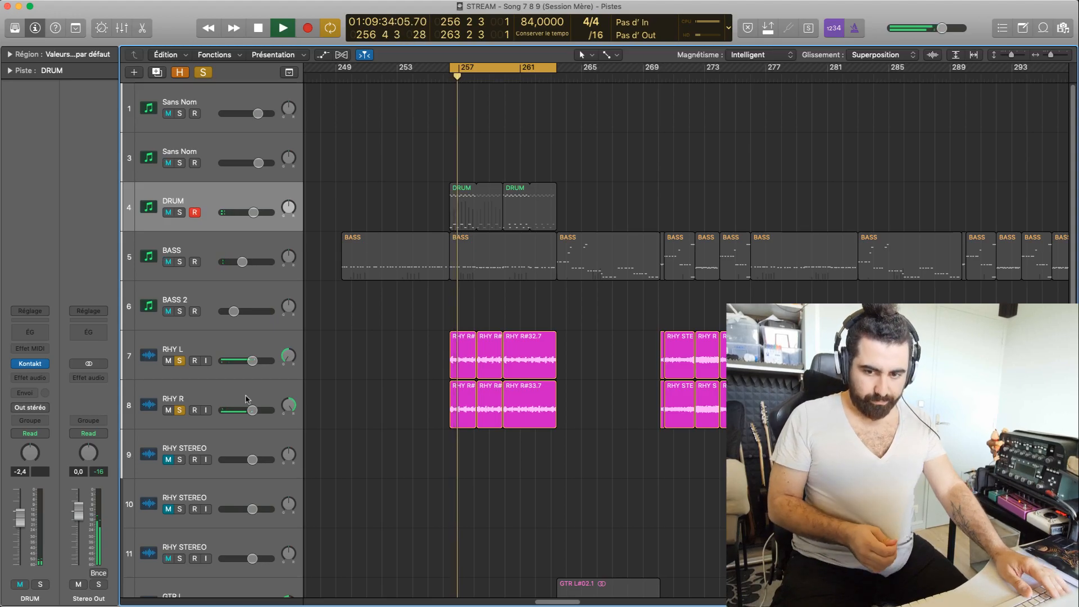
{"action": "mouse_move", "coordinate": [265, 7]}
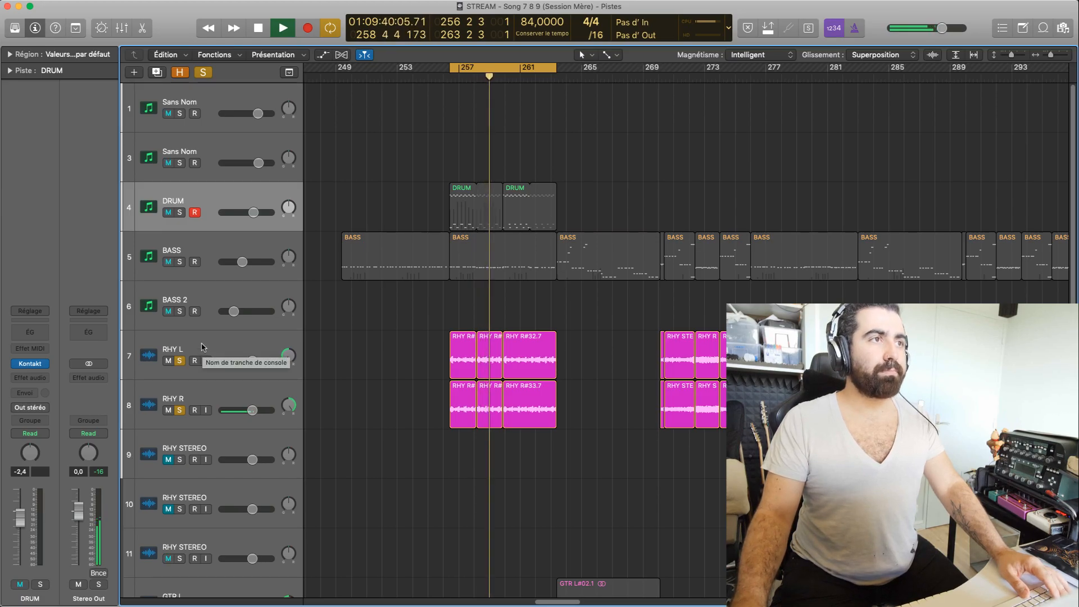
{"action": "key", "text": "space"}
Unsolo both rhythm guitar tracks and listen to the BASS track on its own.
{"action": "left_click", "coordinate": [179, 362]}
{"action": "left_click", "coordinate": [180, 410]}
{"action": "left_click", "coordinate": [180, 262]}
{"action": "key", "text": "space"}
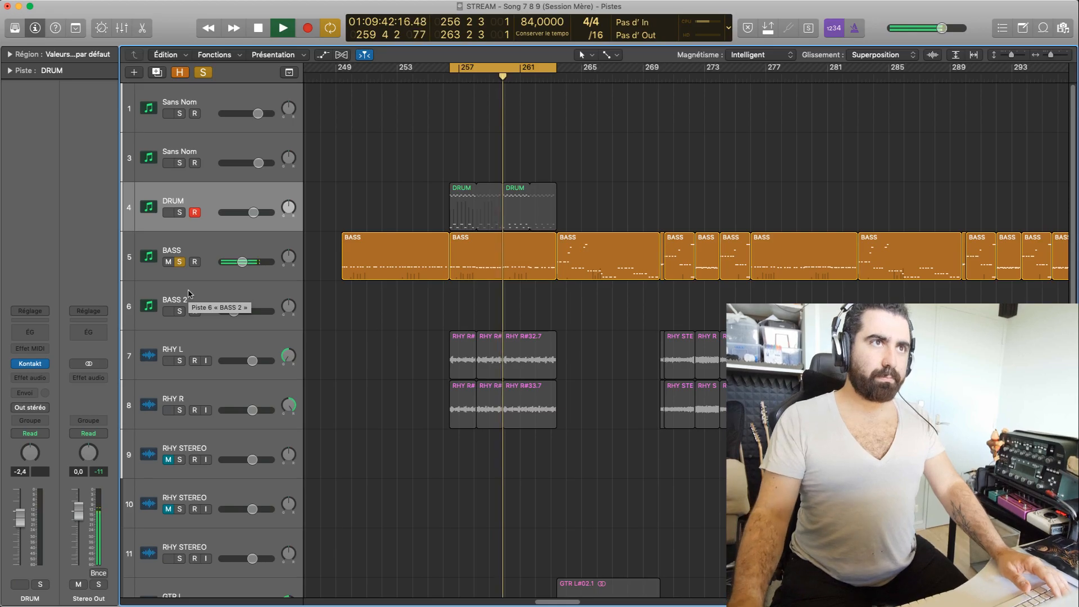
{"action": "key", "text": "space"}
Solo the DRUM track in place of BASS, play both drum patterns alone, and turn the cycle off.
{"action": "left_click", "coordinate": [179, 212]}
{"action": "left_click", "coordinate": [179, 261]}
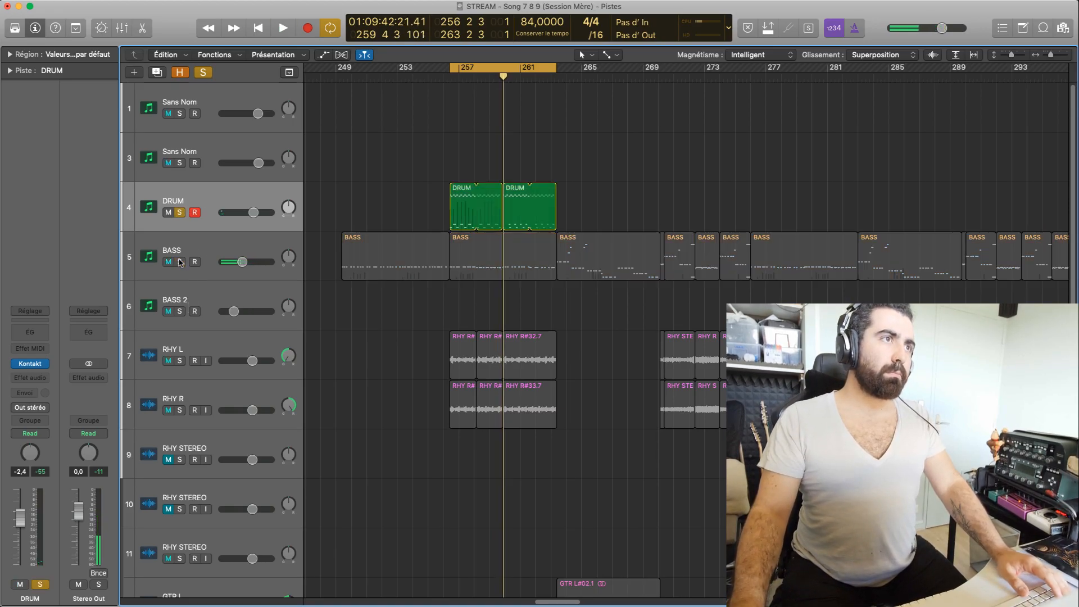
{"action": "key", "text": "space"}
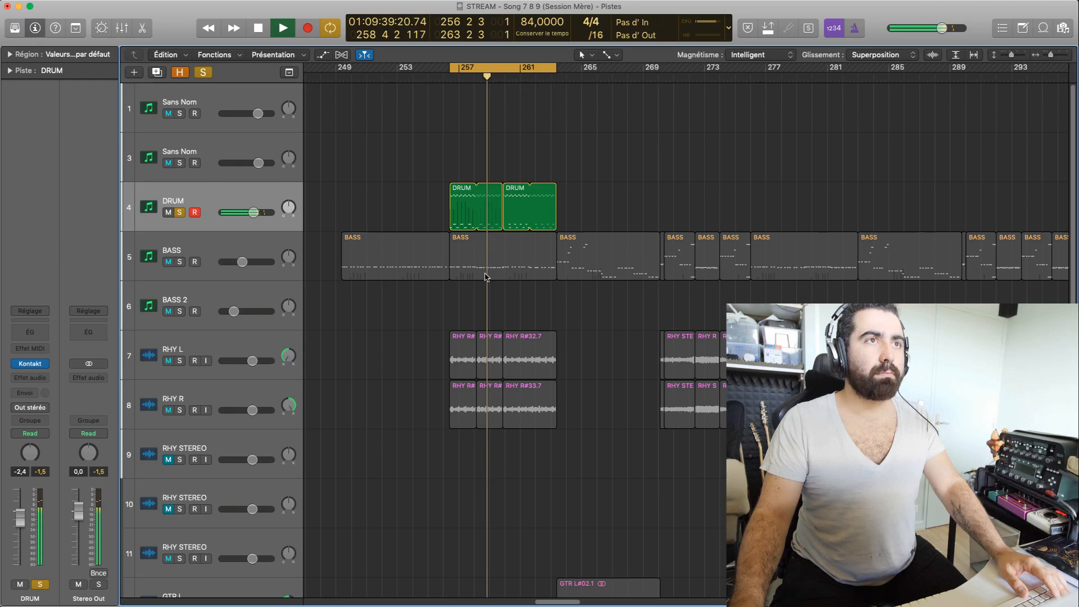
{"action": "left_click", "coordinate": [509, 69]}
{"action": "left_click_drag", "start_coordinate": [503, 84], "coordinate": [499, 83]}
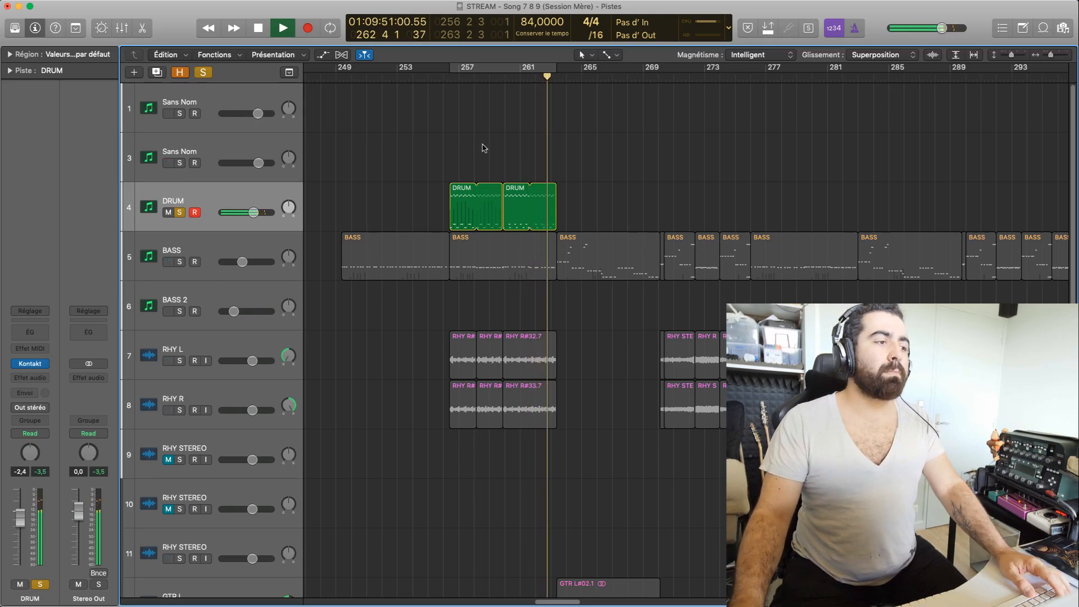
{"action": "key", "text": "space"}
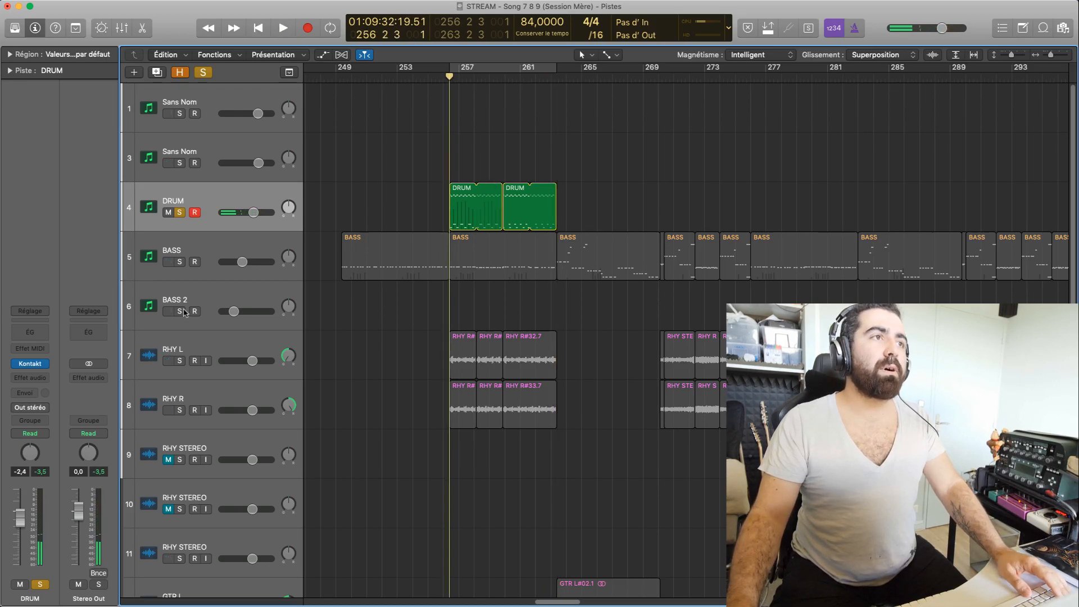
Solo RHY L, RHY R and BASS alongside DRUM, and briefly select the six rhythm guitar regions between bars 256 and 263.
{"action": "left_click", "coordinate": [180, 361]}
{"action": "left_click", "coordinate": [180, 410]}
{"action": "left_click", "coordinate": [181, 311]}
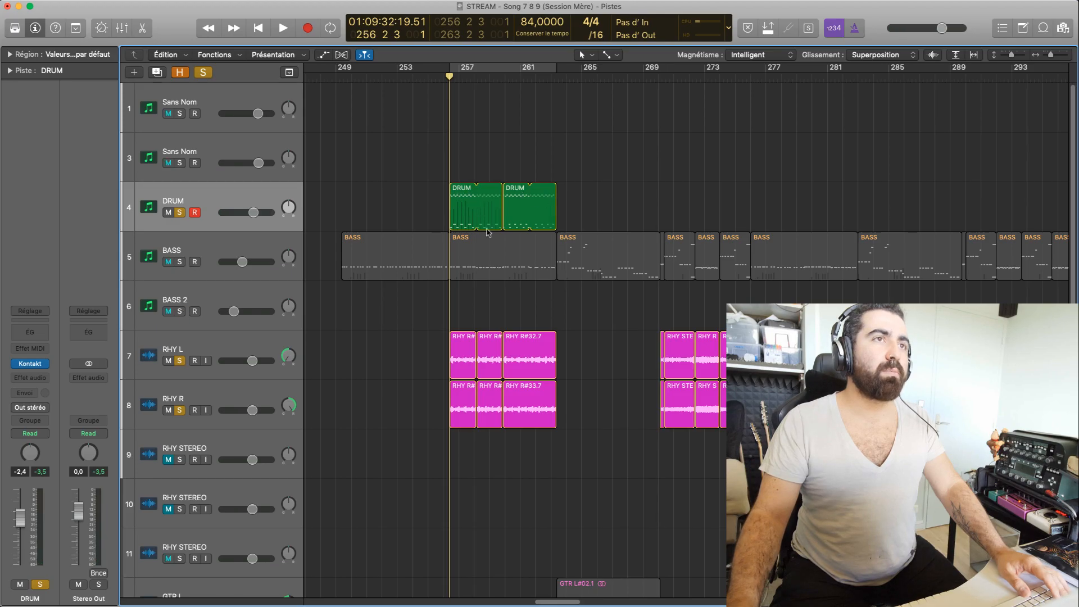
{"action": "left_click", "coordinate": [180, 262]}
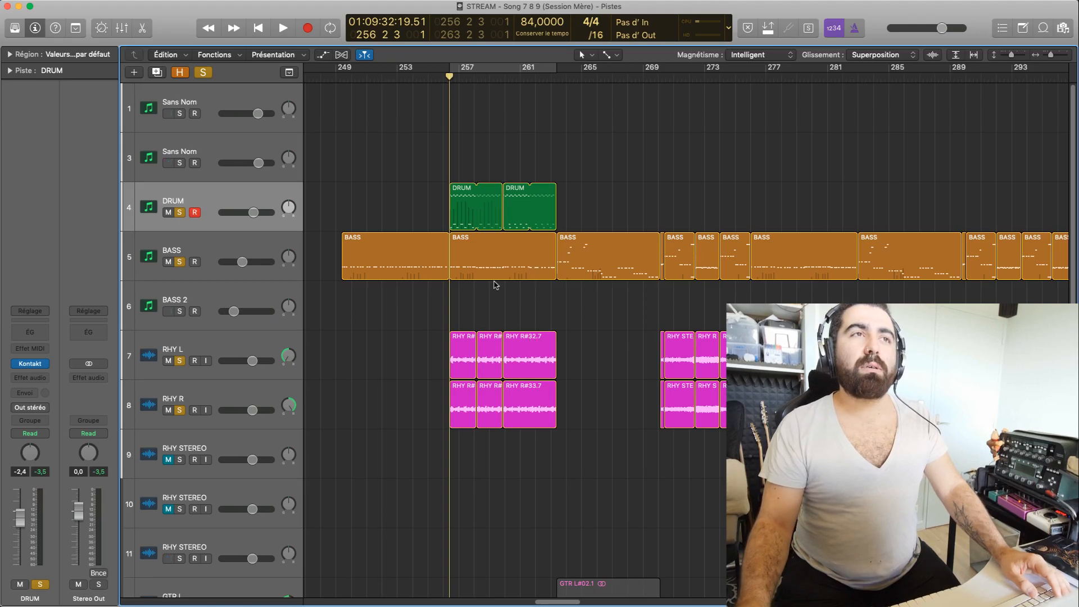
{"action": "left_click_drag", "start_coordinate": [428, 320], "coordinate": [610, 441]}
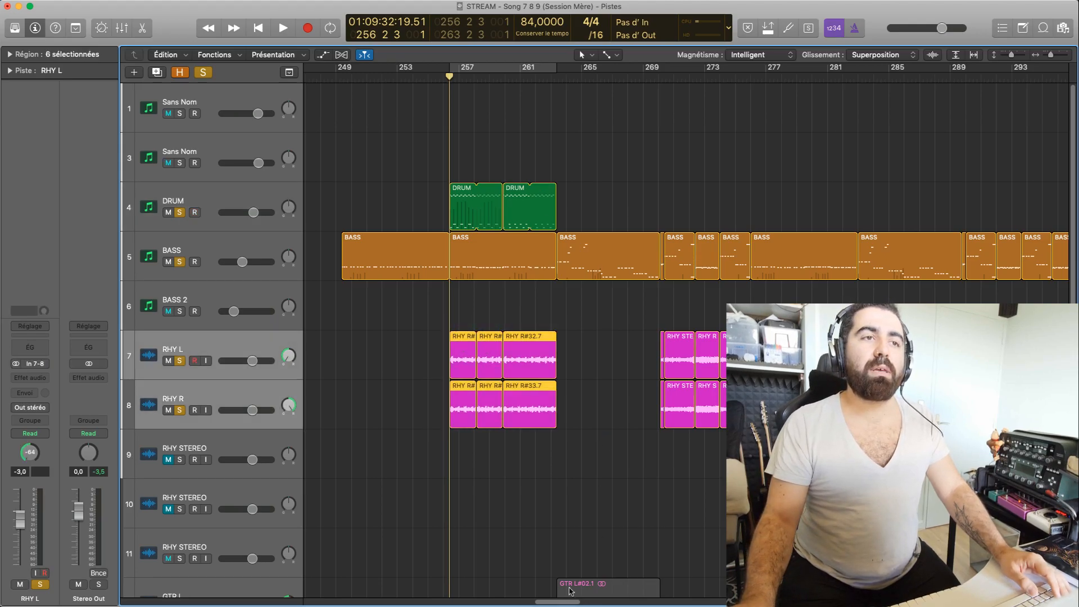
{"action": "left_click", "coordinate": [578, 502]}
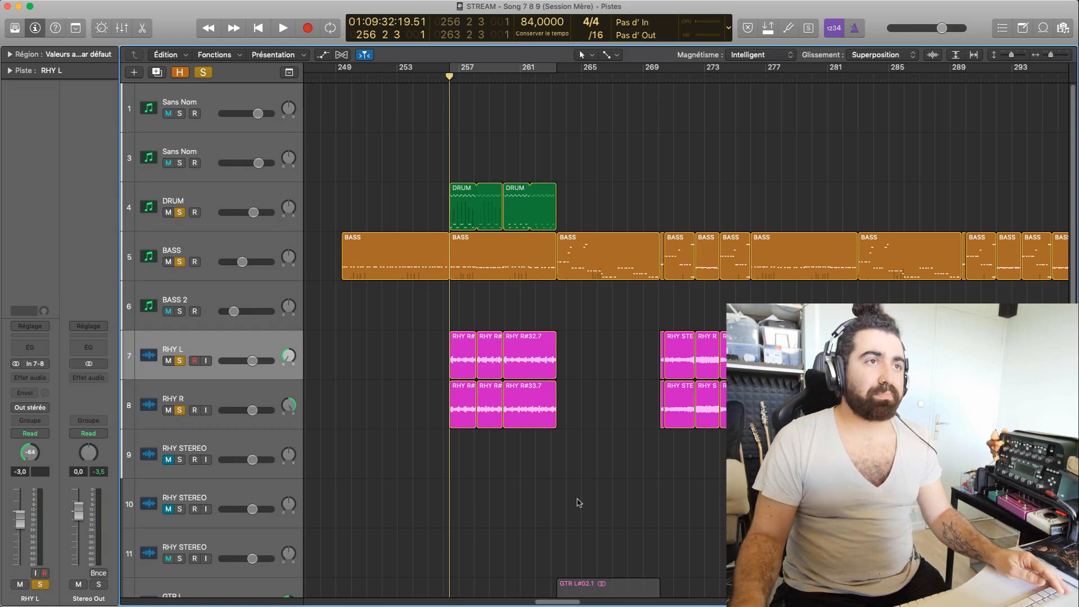
Turn on the cycle from 256 2 3 1 to 263 2 3 1 and play the soloed drums, bass and rhythm guitars together.
{"action": "left_click_drag", "start_coordinate": [1048, 54], "coordinate": [1054, 60]}
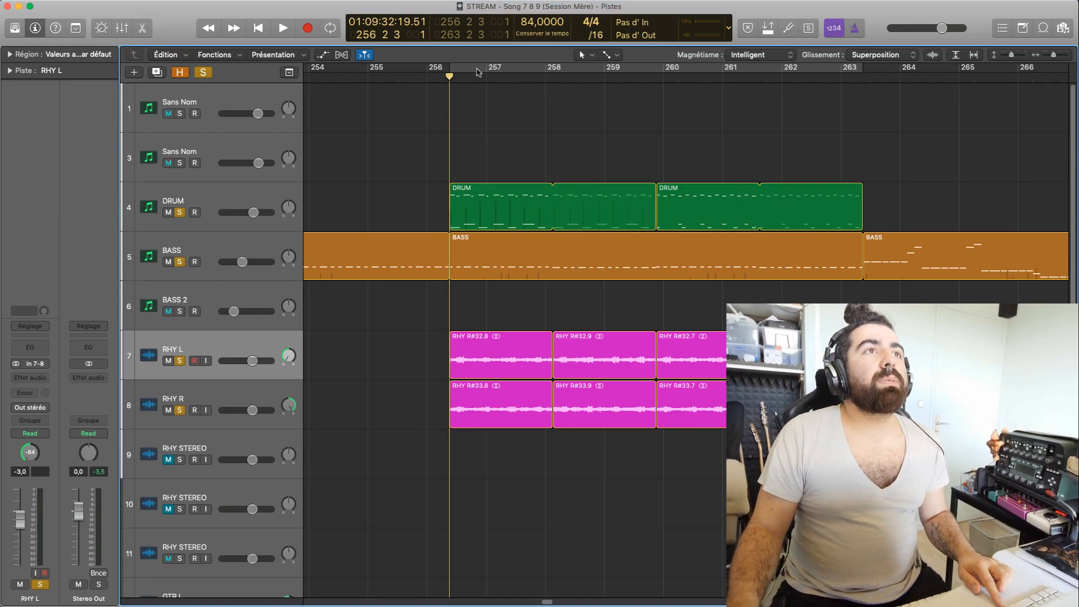
{"action": "key", "text": "c"}
{"action": "key", "text": "space"}
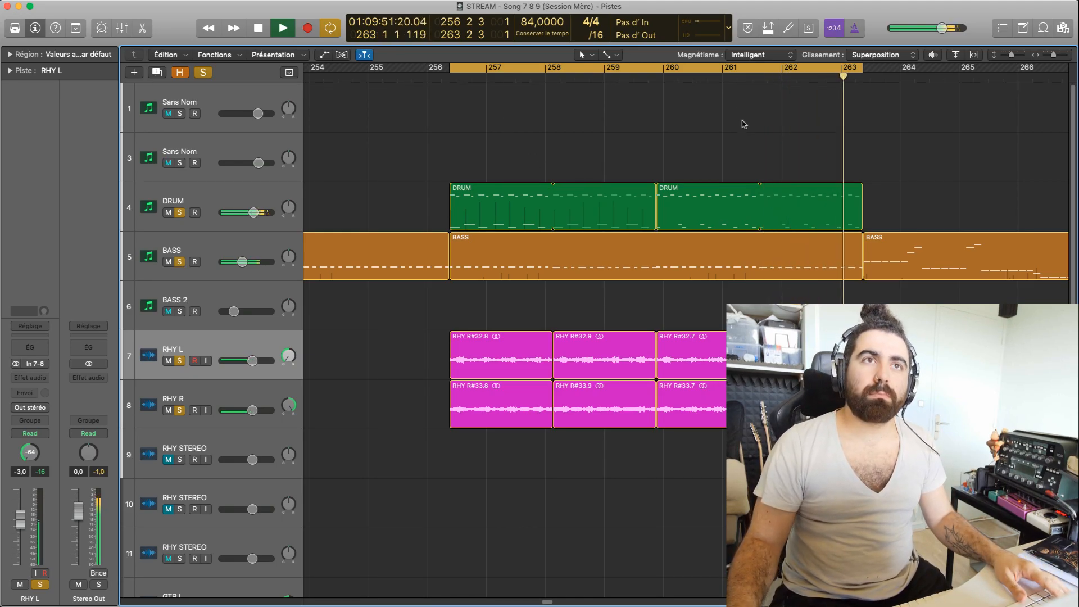
{"action": "key", "text": "space"}
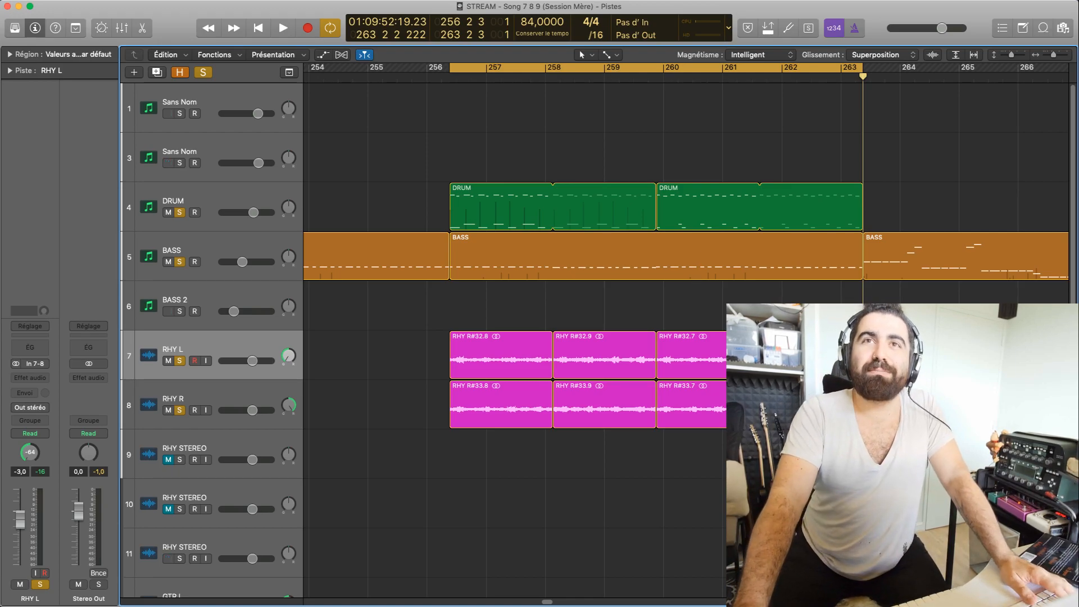
{"action": "mouse_move", "coordinate": [637, 606]}
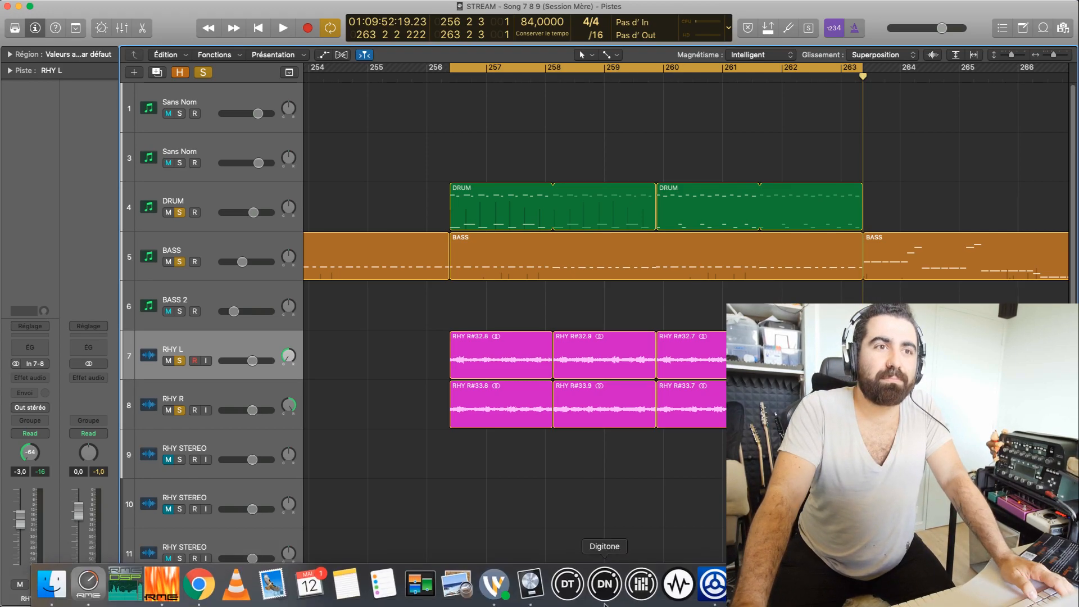